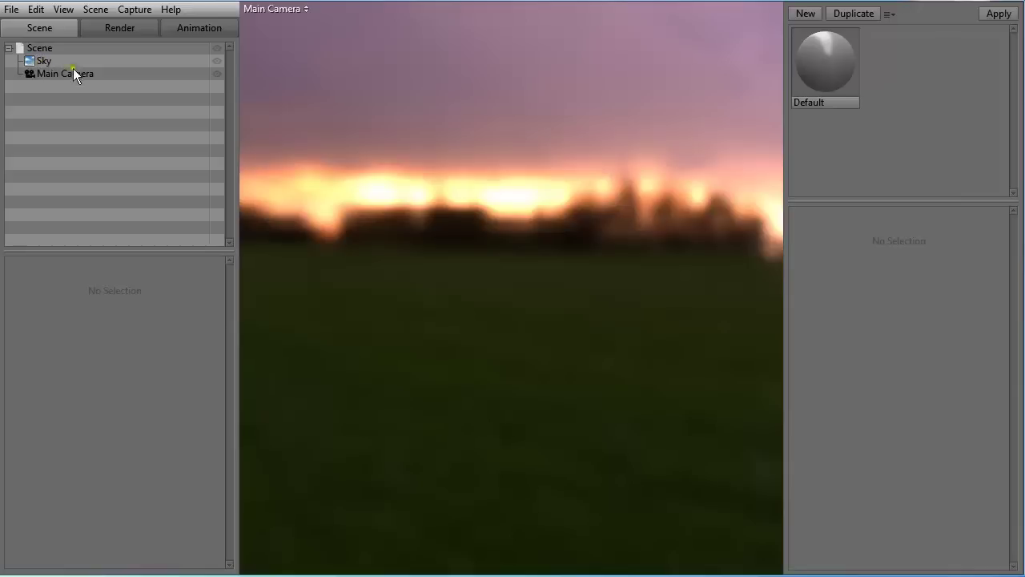
Review the render settings and the turntable animation settings, and return to the scene hierarchy
left_click(122, 26)
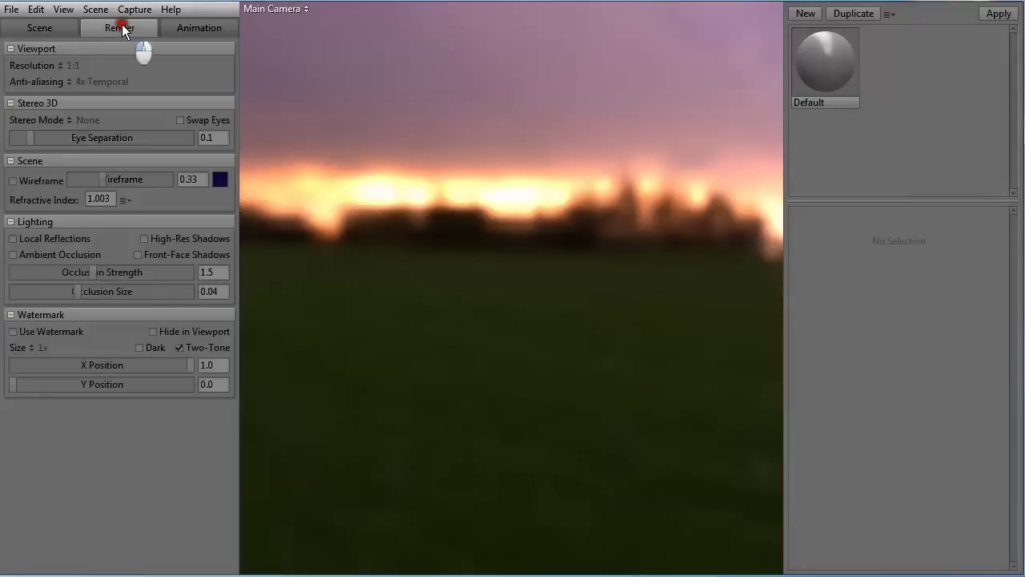
left_click(182, 28)
left_click(102, 28)
left_click(45, 29)
left_click(114, 30)
left_click(178, 27)
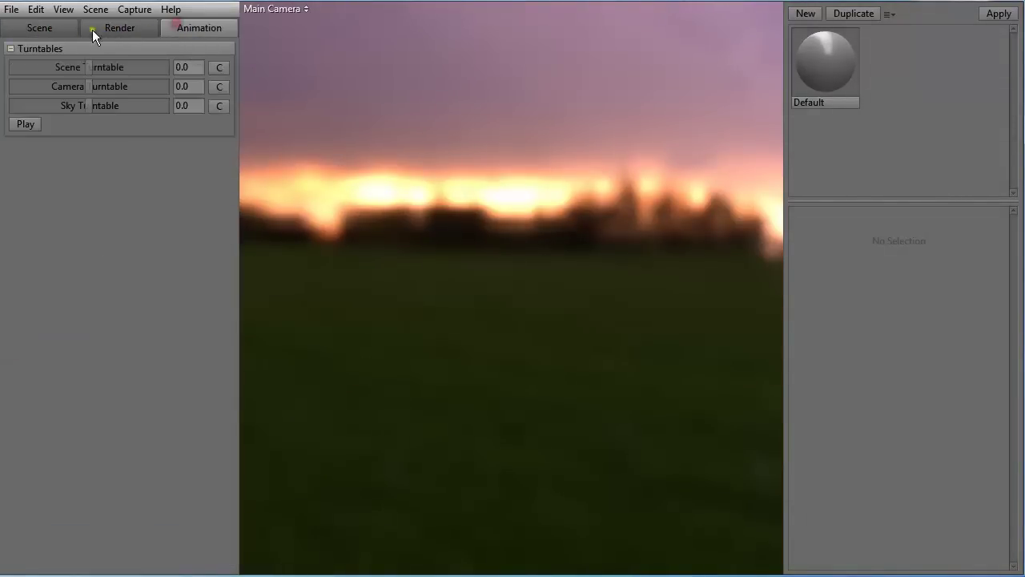
left_click(44, 29)
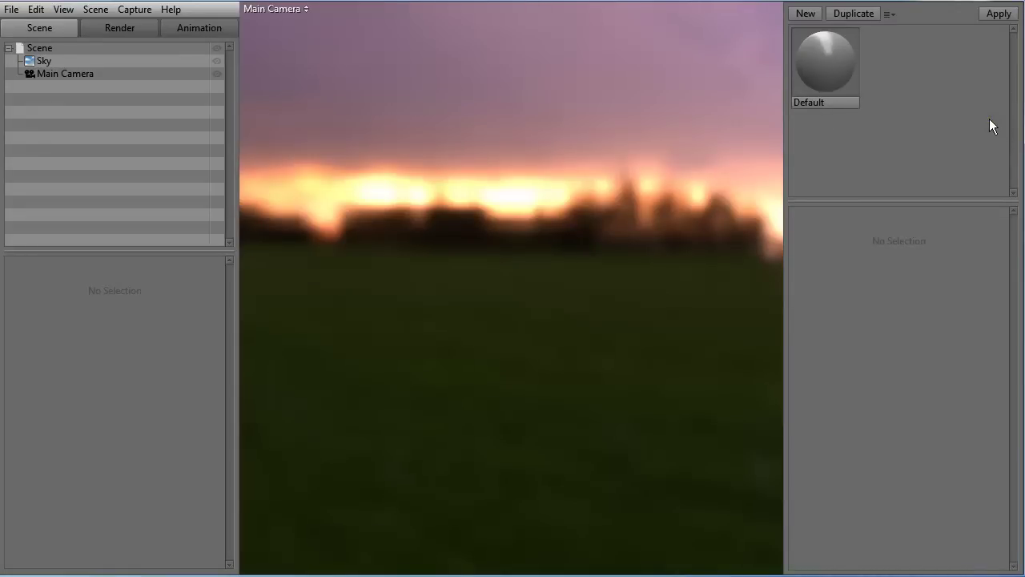
Examine the Default material's properties, from subdivision and surface through reflectivity, transparency and extra, and deselect the material
left_click(806, 77)
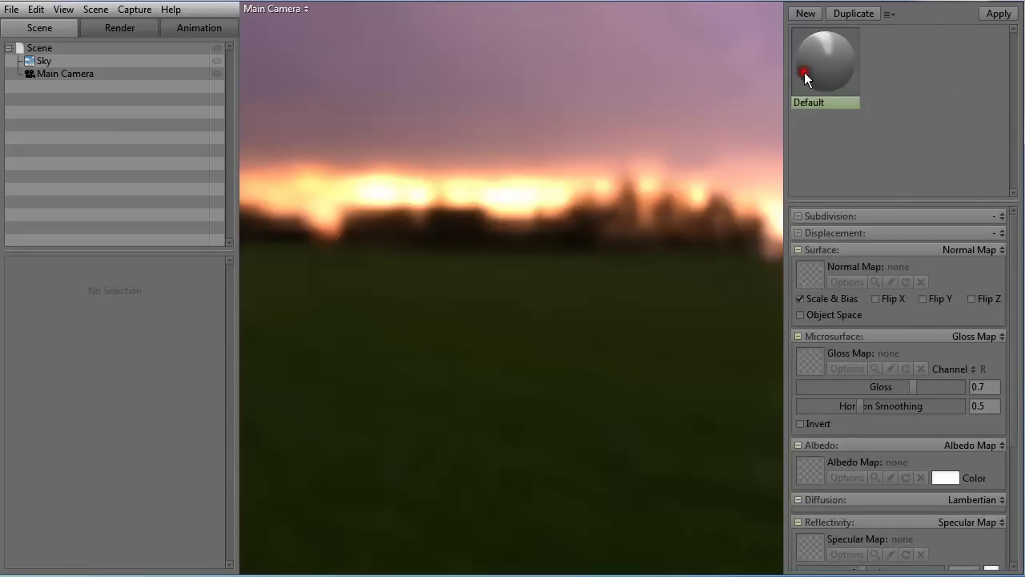
scroll(887, 296, "down", 3)
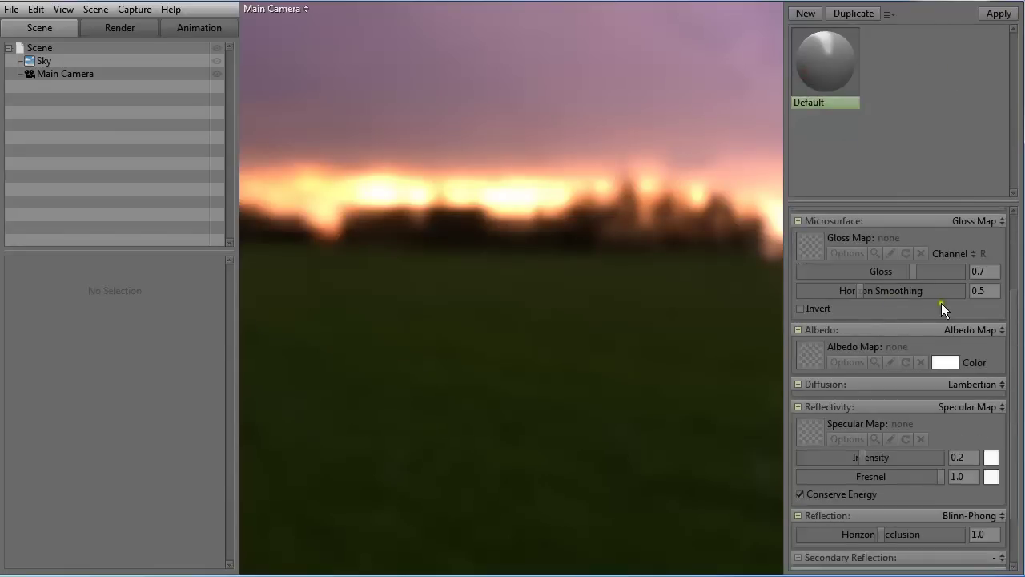
scroll(941, 310, "down", 2)
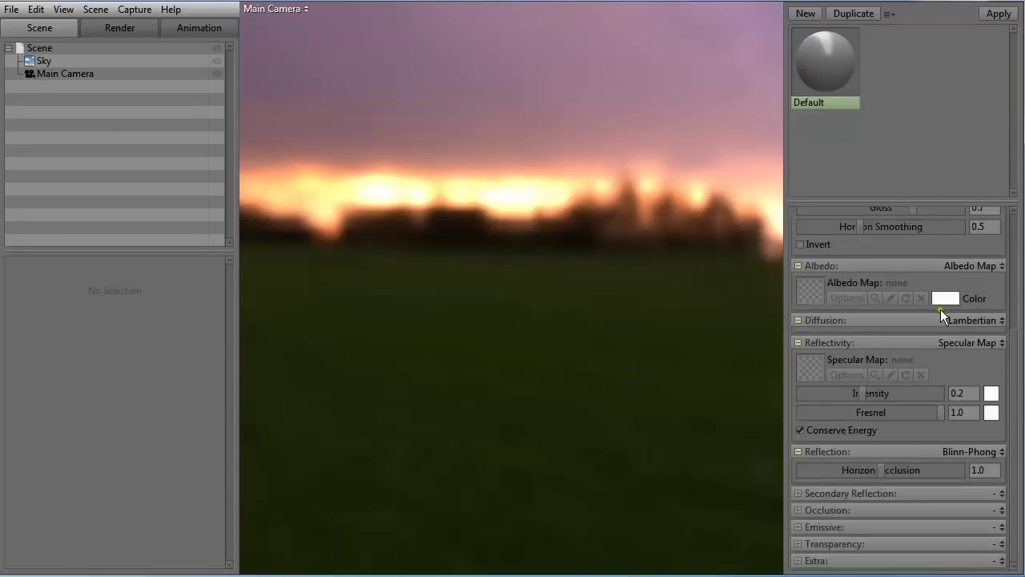
scroll(942, 304, "up", 5)
scroll(940, 304, "down", 5)
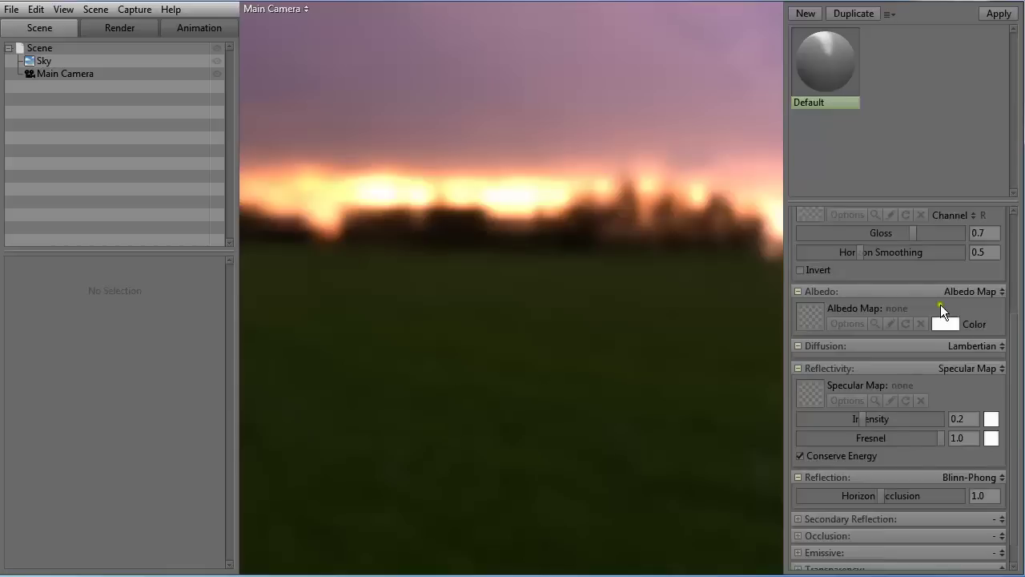
scroll(941, 303, "up", 5)
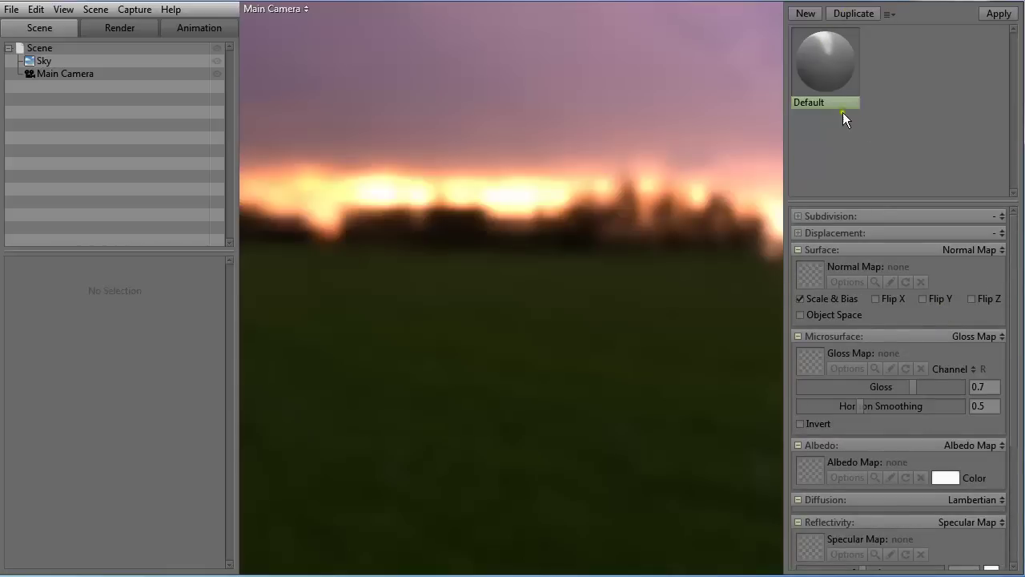
double_click(808, 103)
left_click(835, 157)
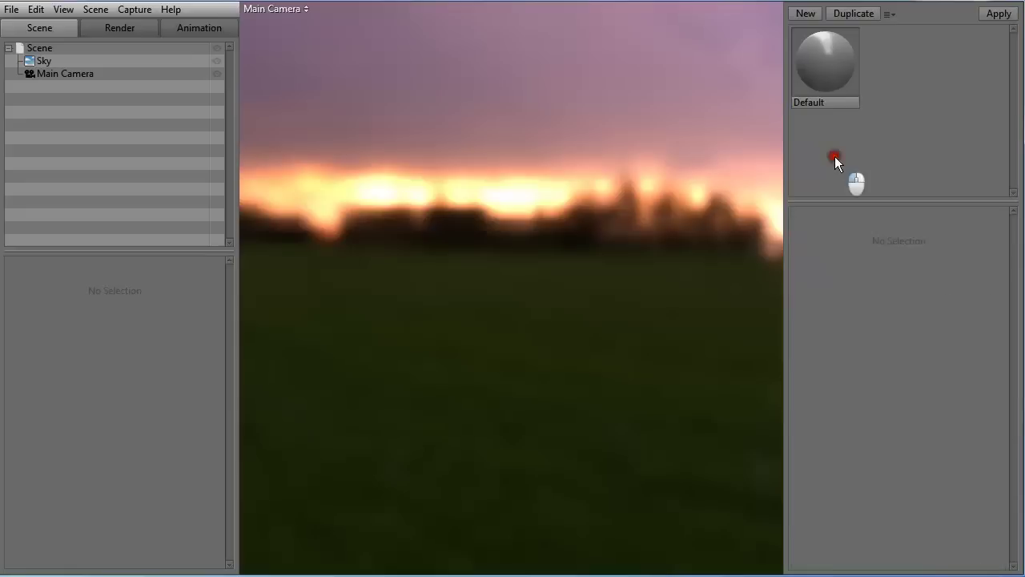
Duplicate the Default material and delete the copy
left_click(828, 72)
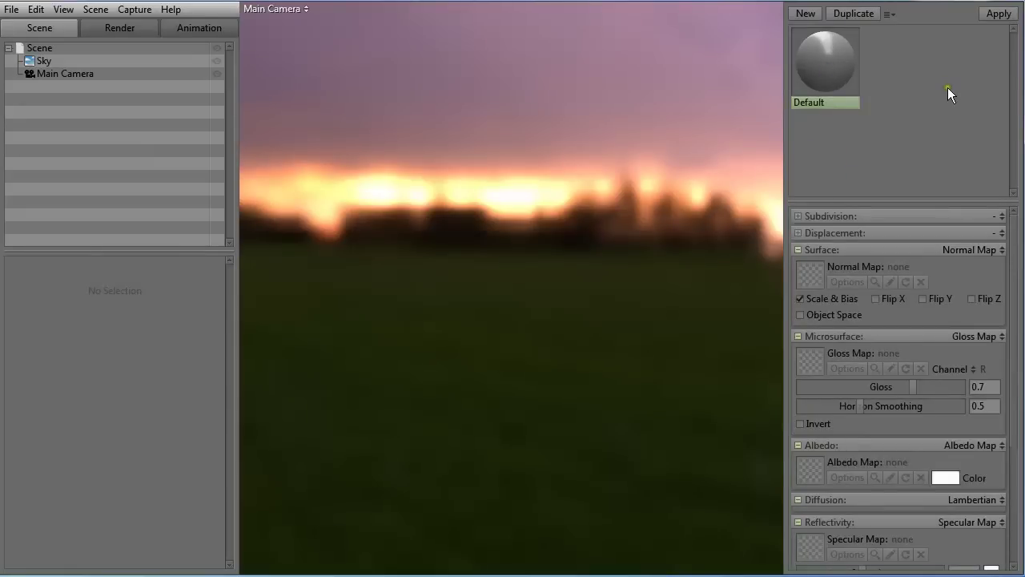
left_click(842, 13)
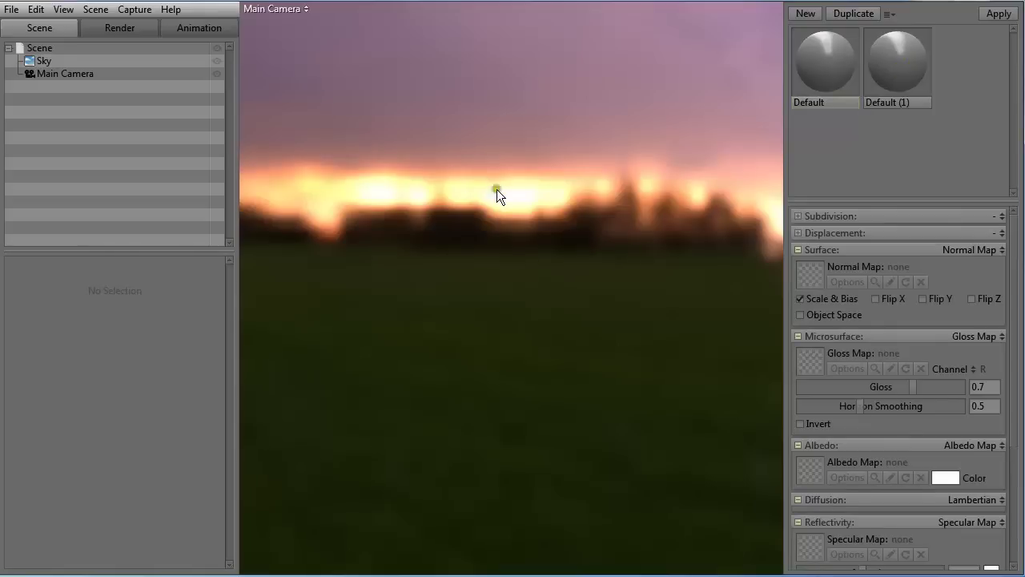
left_click(889, 75)
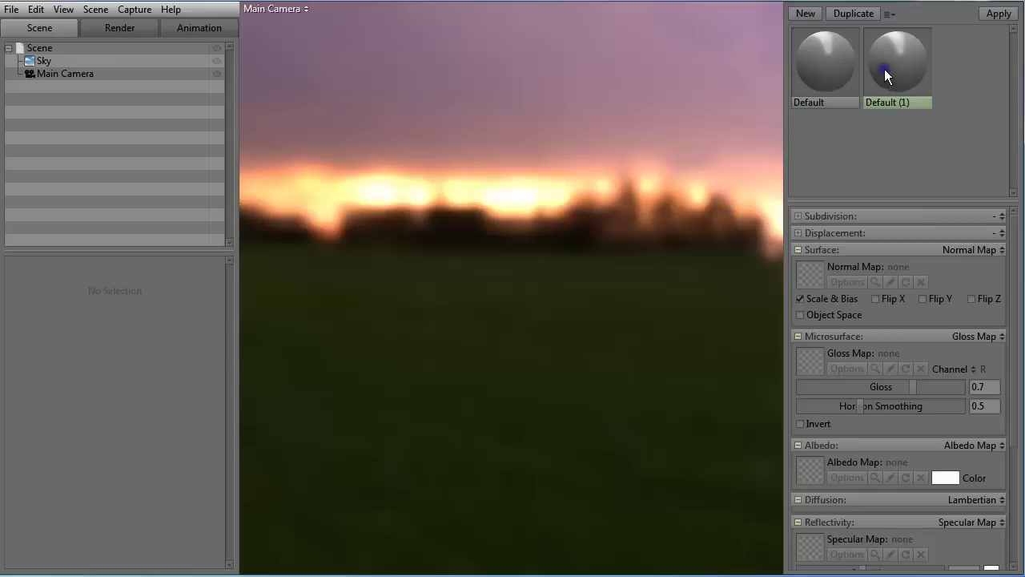
key("Delete")
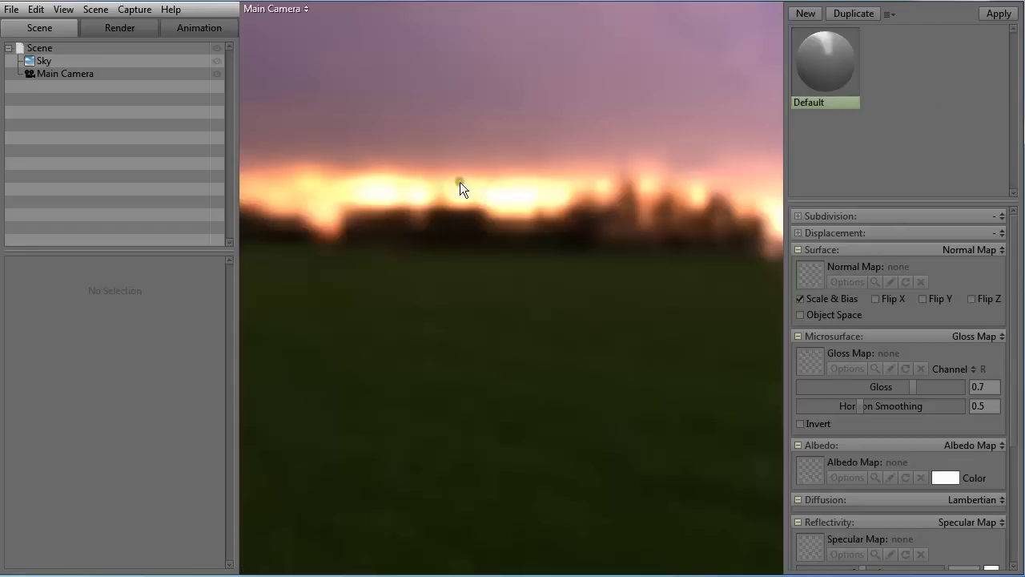
Import the BattleStick1_Grouped2 OBJ mesh from the OBJ folder inside Weapons
left_click(12, 9)
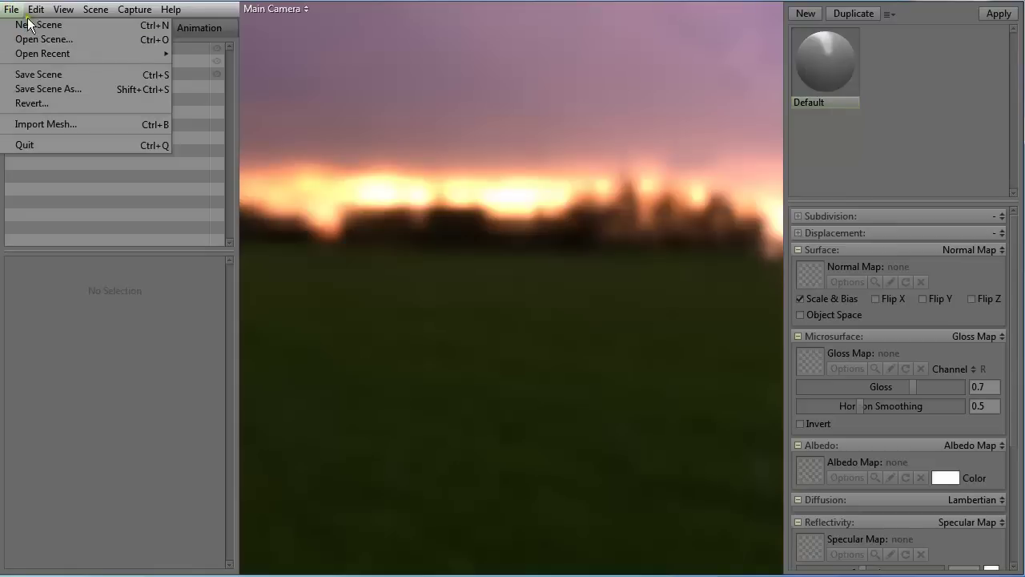
key("ctrl+b")
left_click(140, 124)
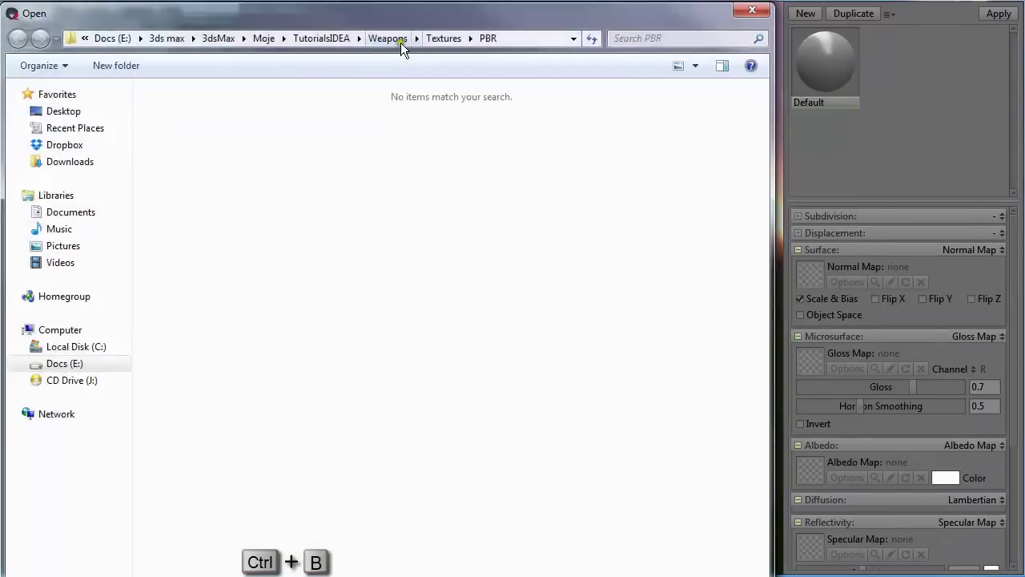
left_click(395, 43)
double_click(270, 111)
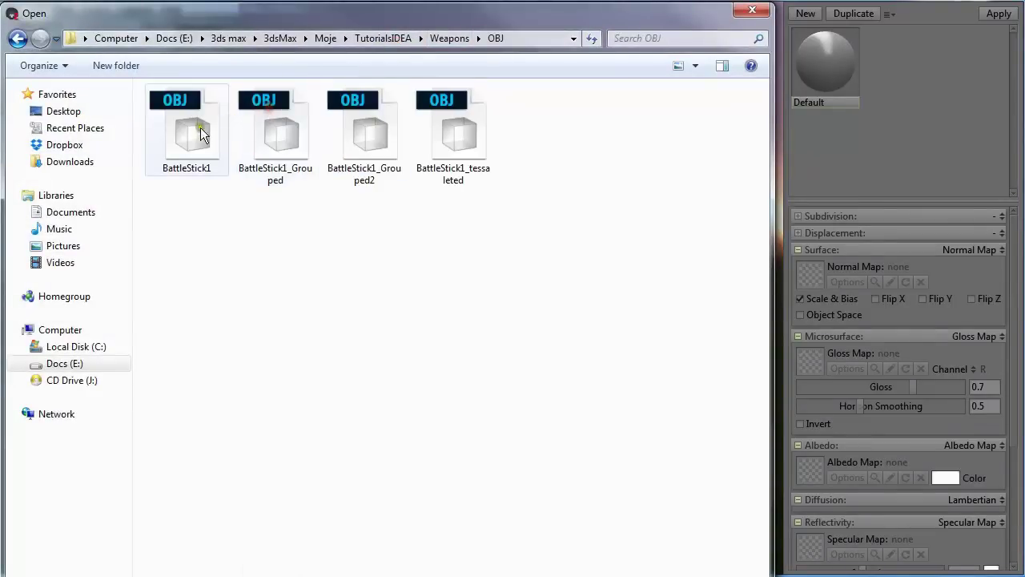
double_click(354, 121)
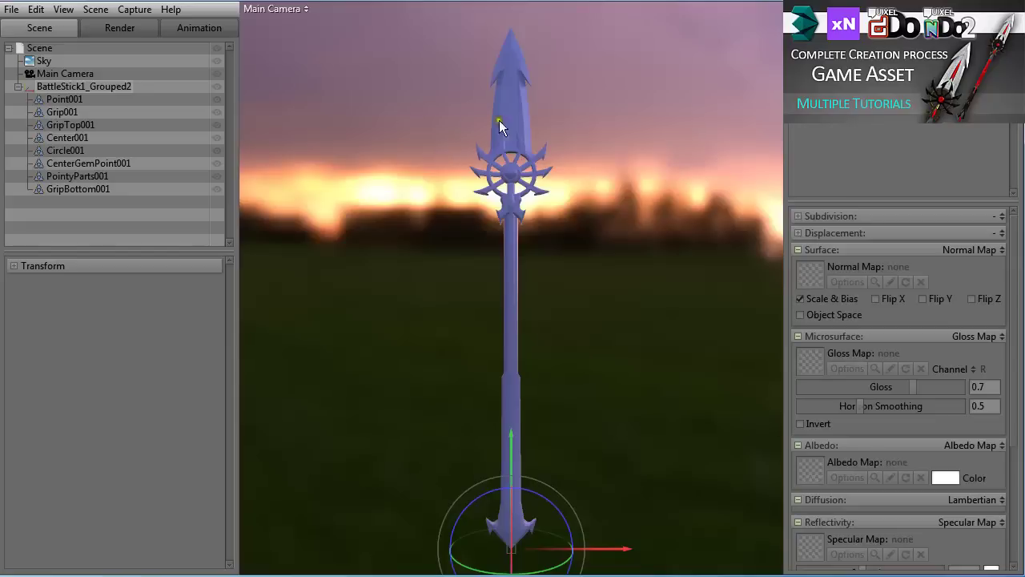
Examine the imported weapon's individual parts by selecting the group and its meshes, such as Point001, Grip001, Circle001 and GripBottom001
left_click(513, 91)
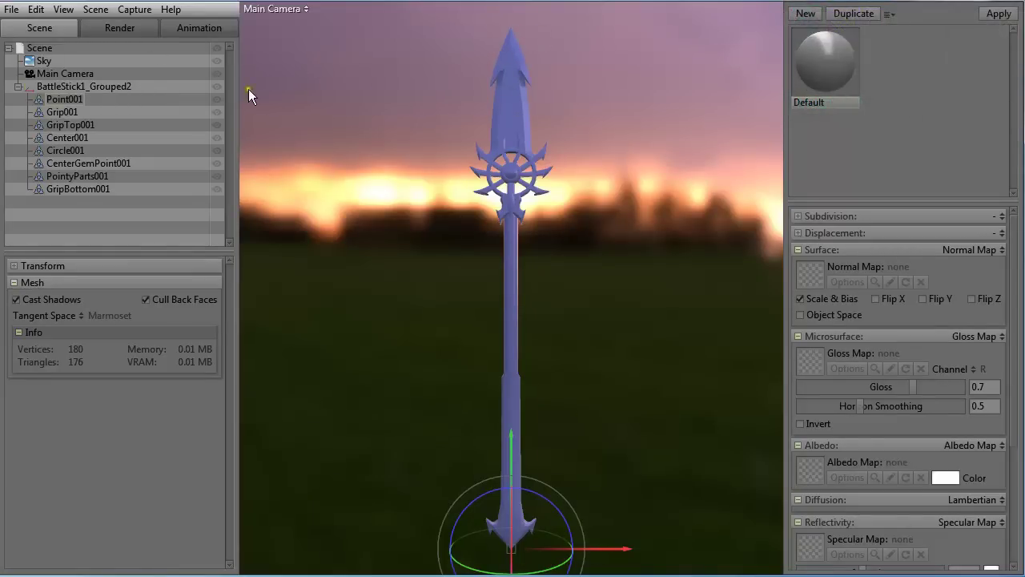
left_click(84, 85)
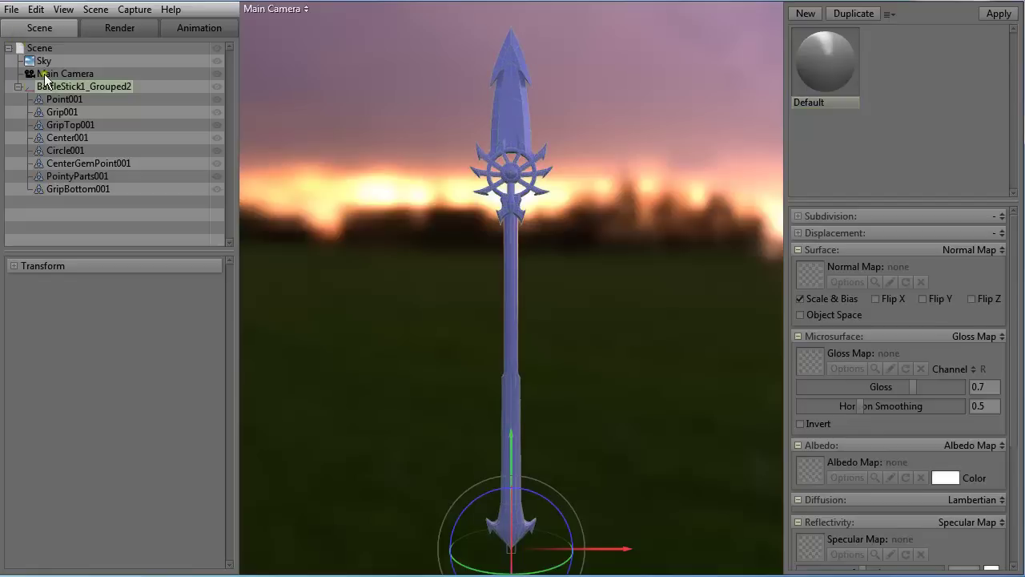
left_click(46, 190)
left_click(54, 161)
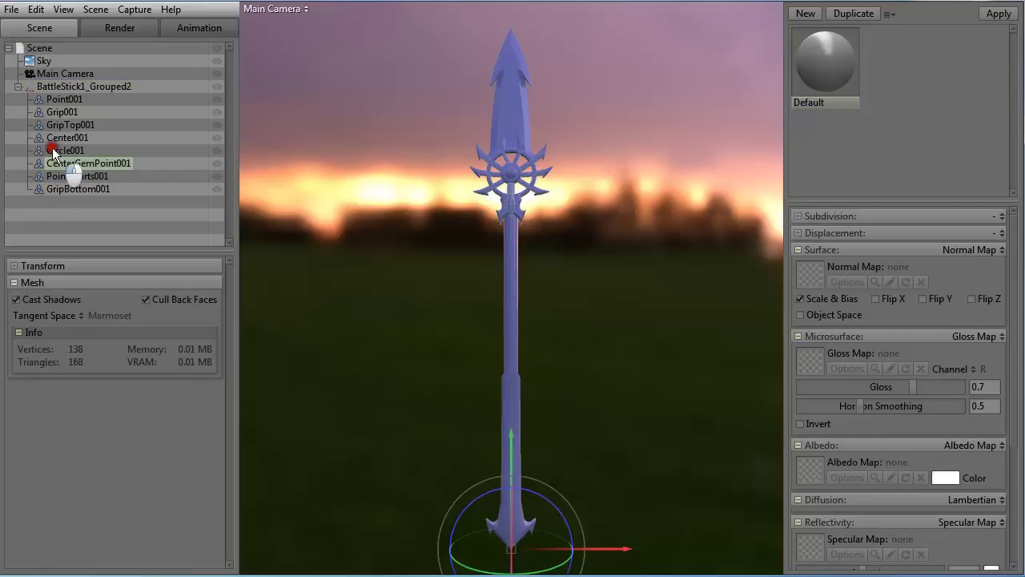
left_click(66, 151)
left_click(57, 125)
left_click(58, 113)
left_click(61, 100)
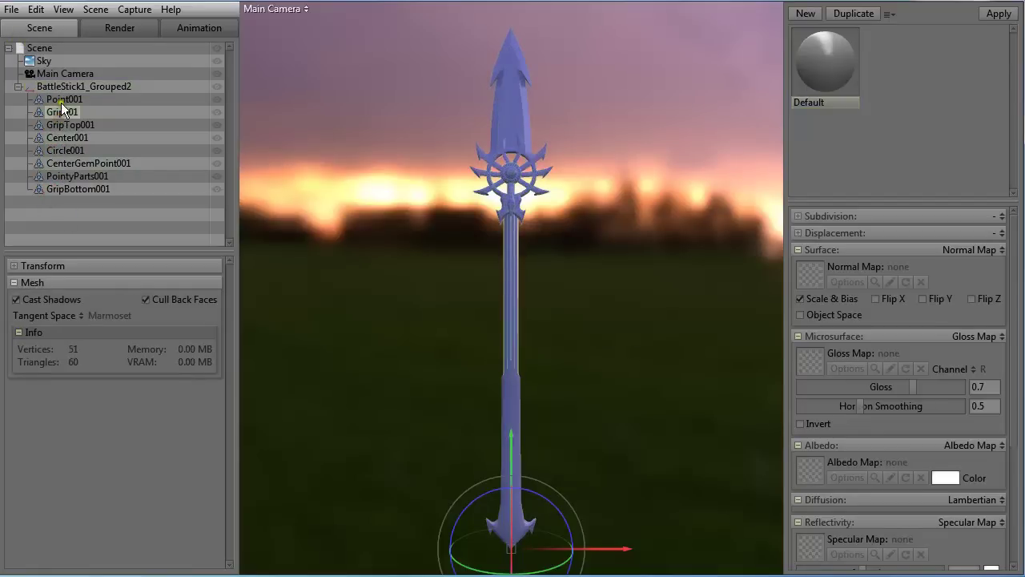
left_click(67, 126)
left_click(44, 189)
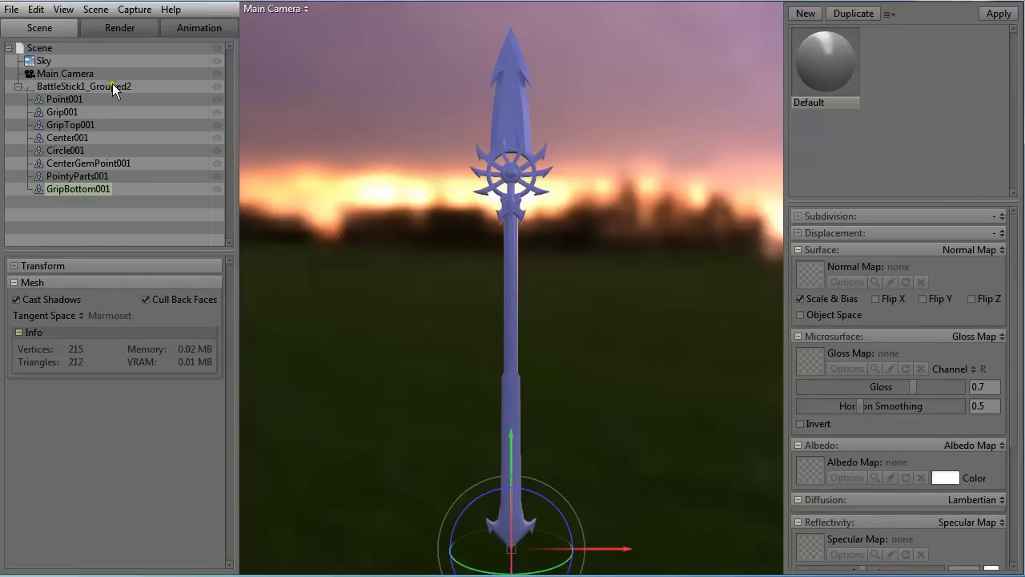
Move GripBottom001 out of the BattleStick1_Grouped2 group and hide the group with its remaining parts
left_click_drag(37, 189, 28, 87)
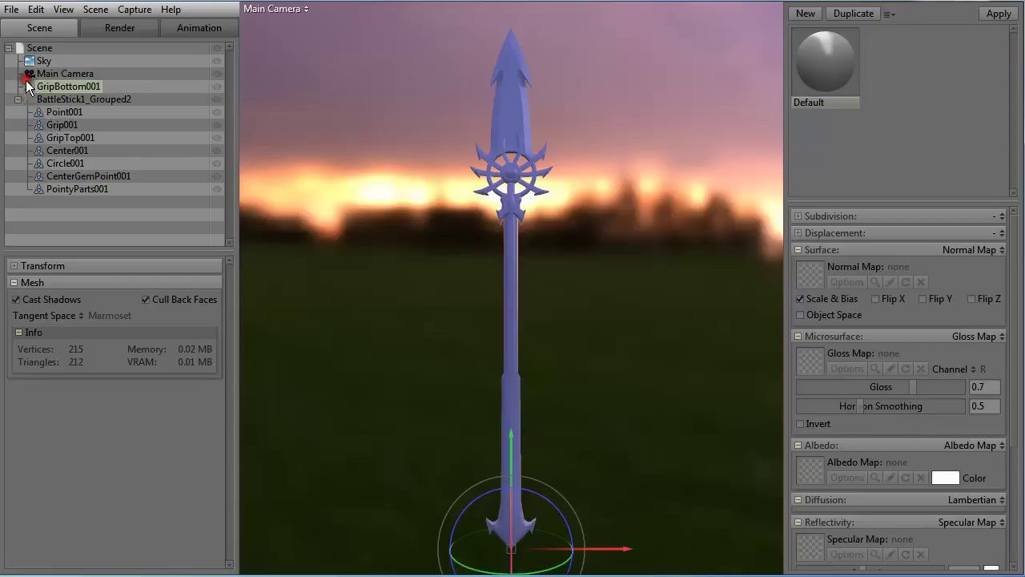
left_click(18, 98)
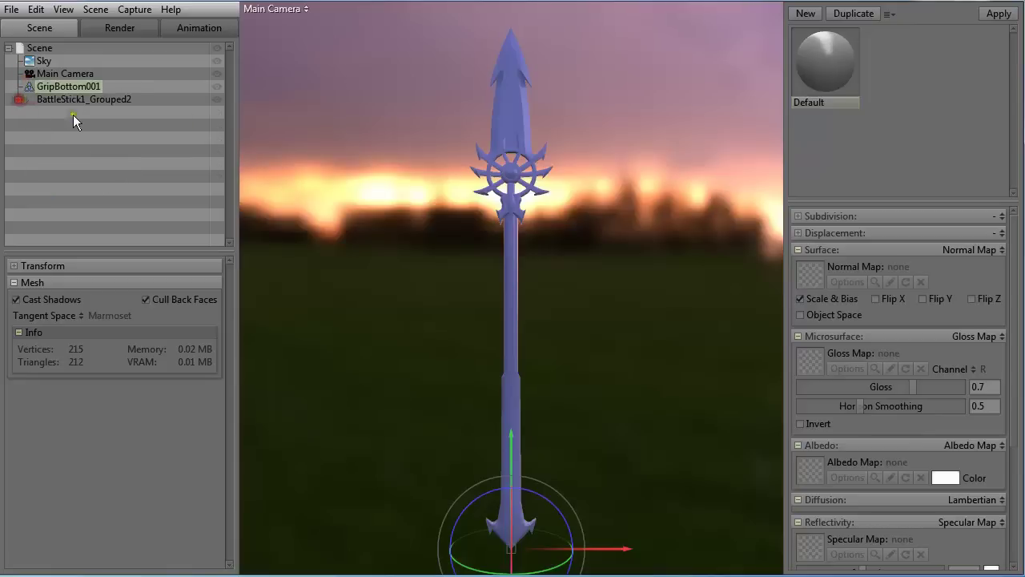
left_click(217, 100)
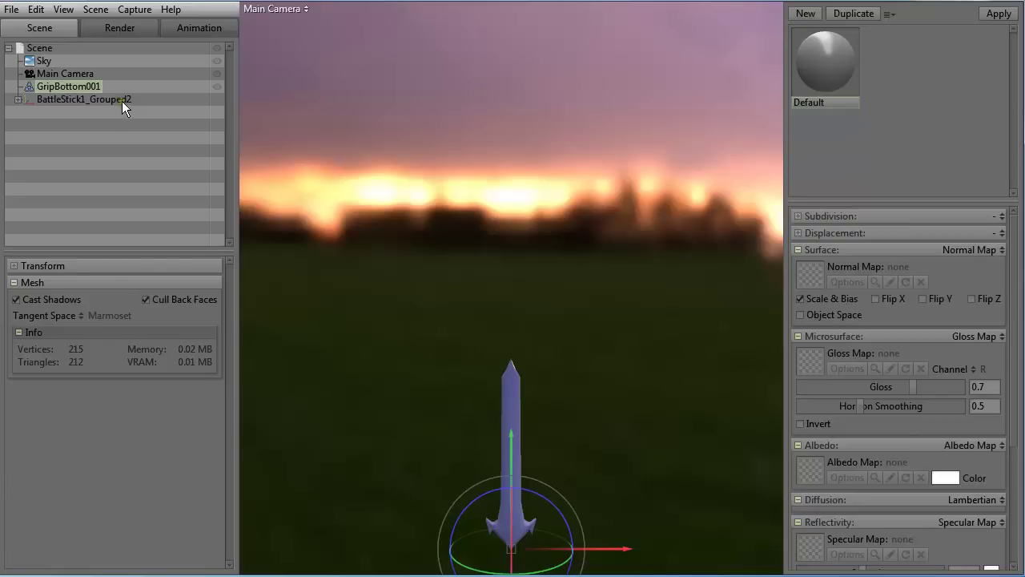
left_click_drag(562, 366, 536, 359)
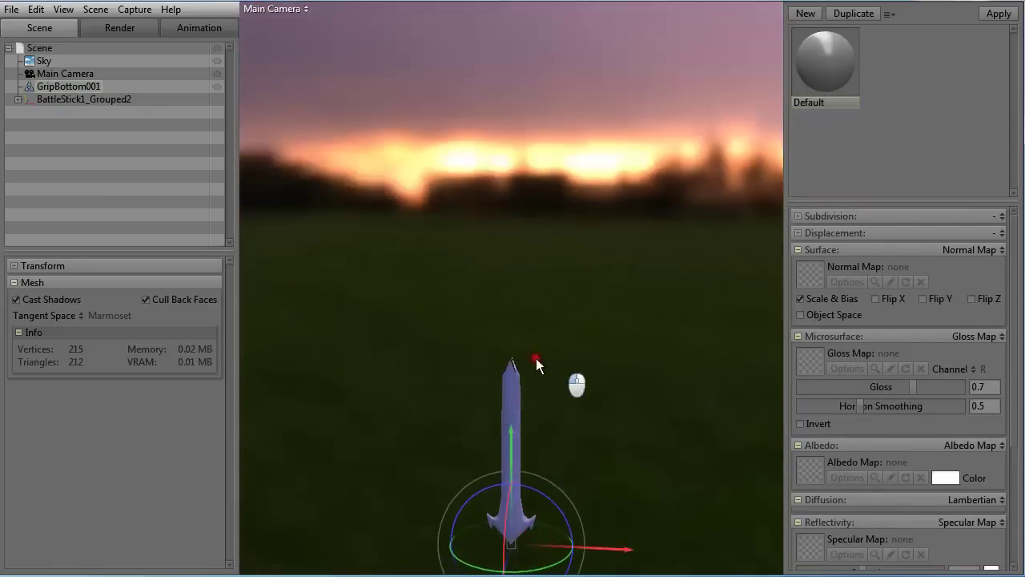
Unhide the BattleStick1_Grouped2 group and move GripBottom001 back into it
left_click(217, 99)
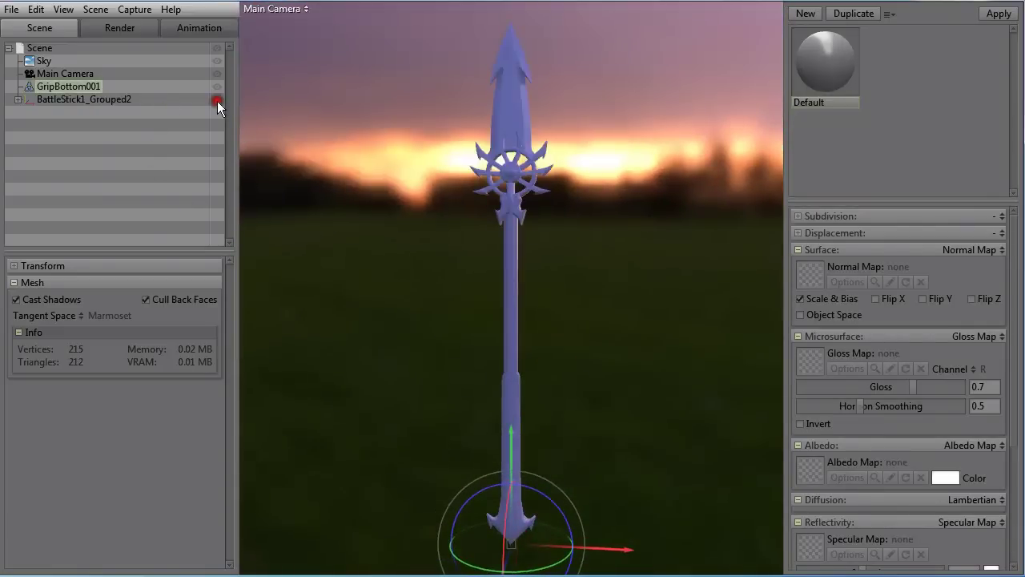
left_click(17, 100)
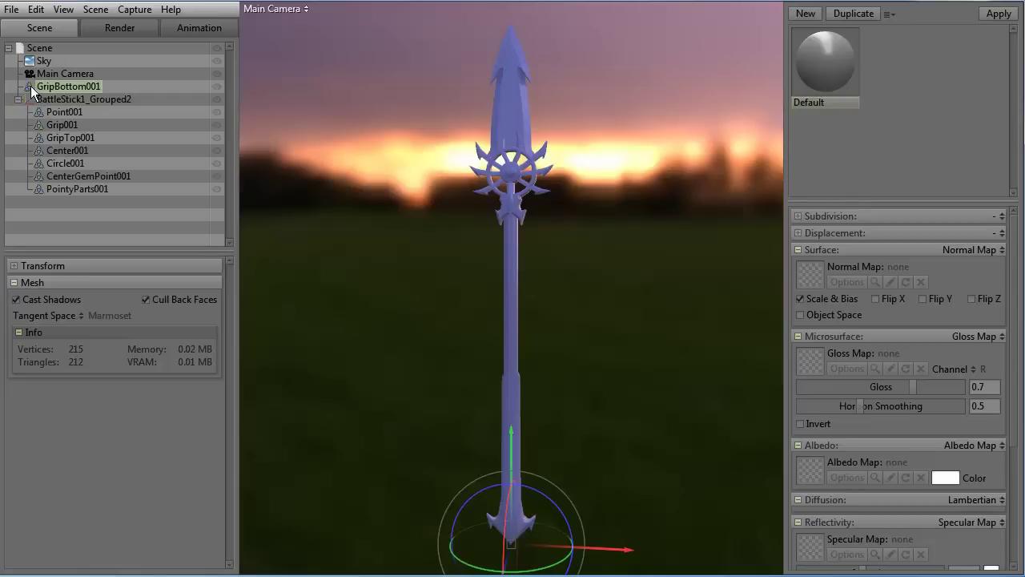
mouse_move(31, 86)
left_mouse_down()
mouse_move(59, 101)
mouse_move(40, 97)
mouse_move(54, 109)
left_mouse_up()
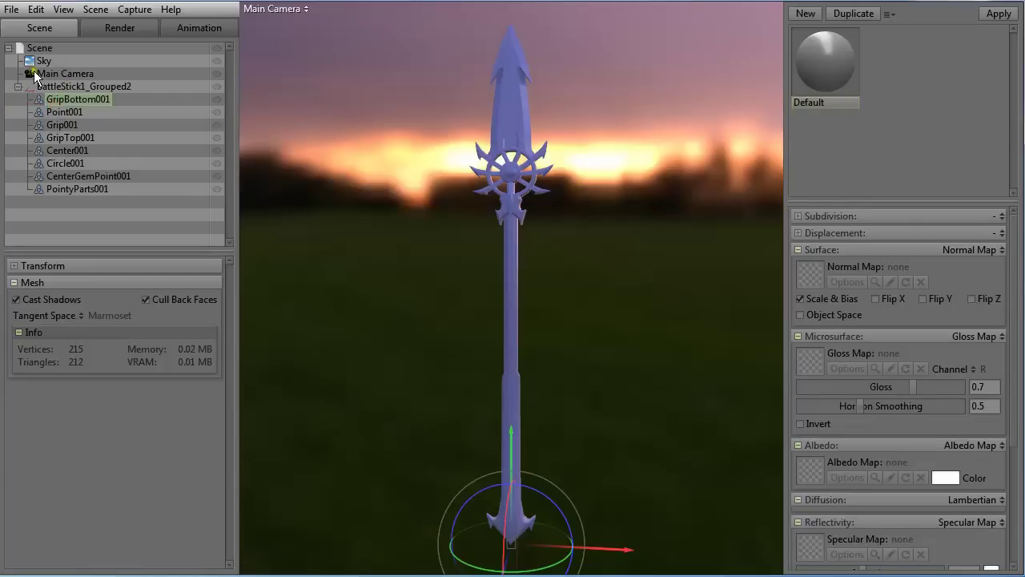
Toggle the visibility of the whole BattleStick1_Grouped2 group off and on twice, and clear the selection
left_click(219, 85)
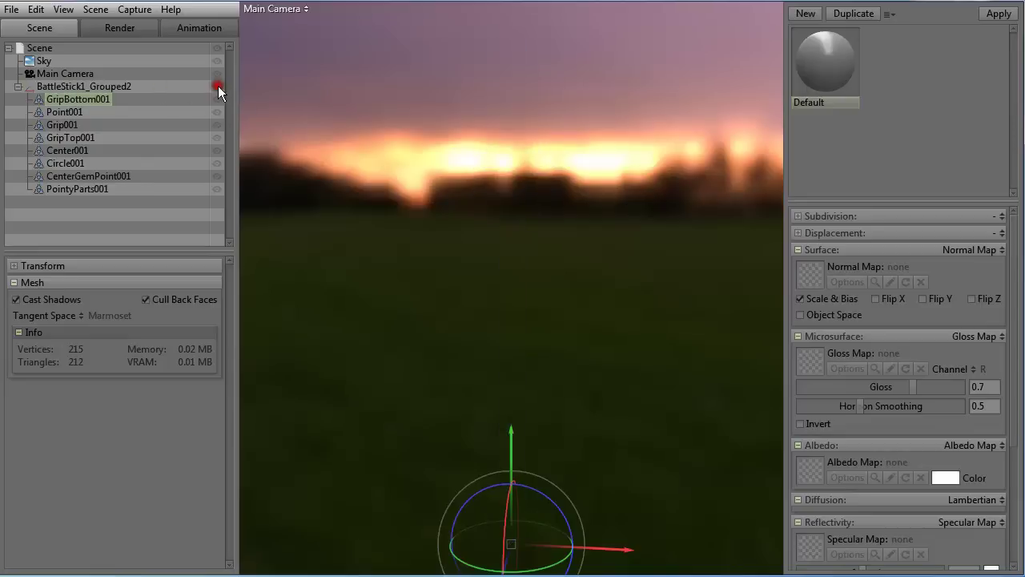
left_click(219, 85)
left_click(219, 84)
left_click(219, 85)
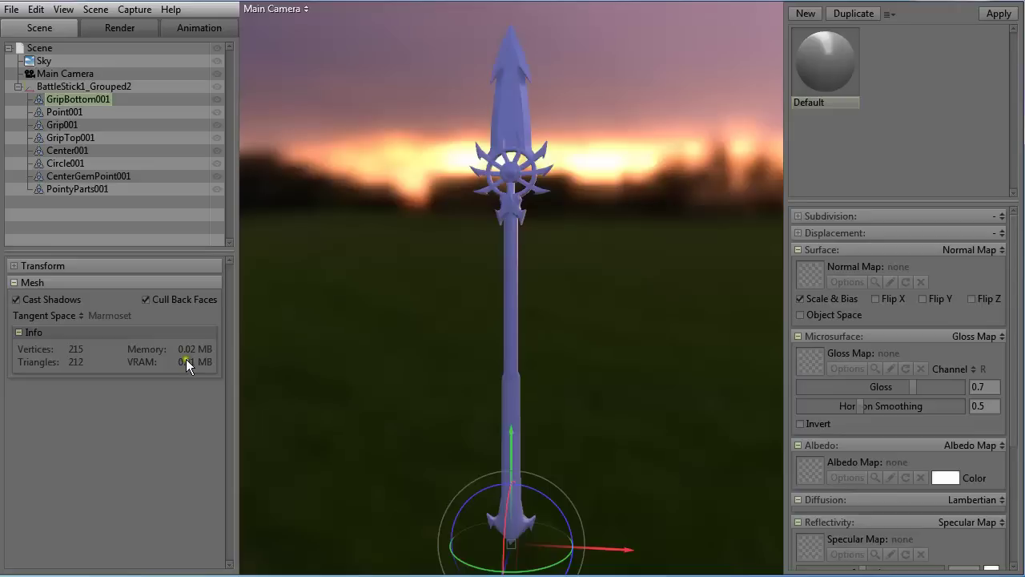
left_click(107, 220)
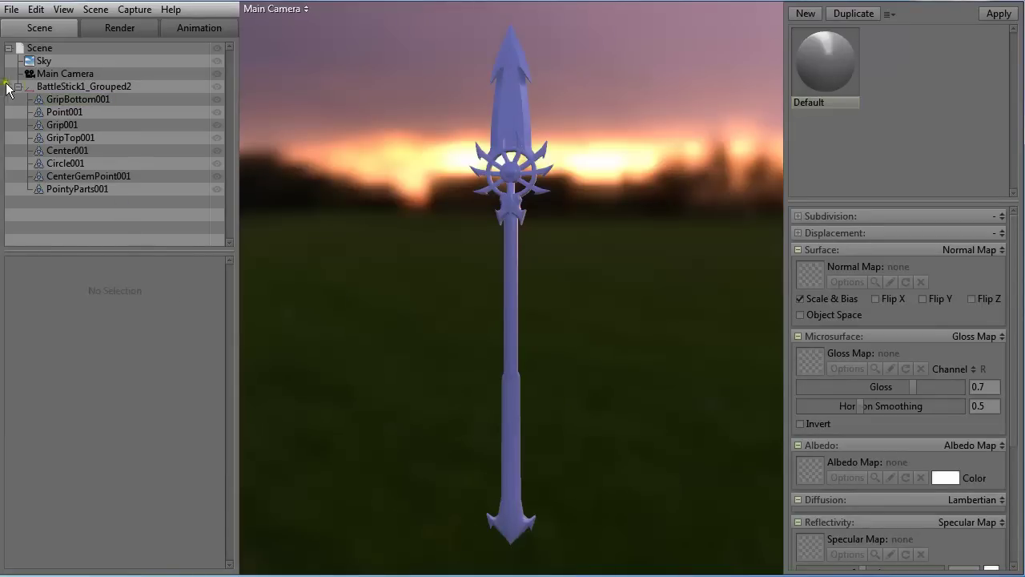
Expand the Sky object's sky light settings and set the sky rotation to about 121
left_click(49, 61)
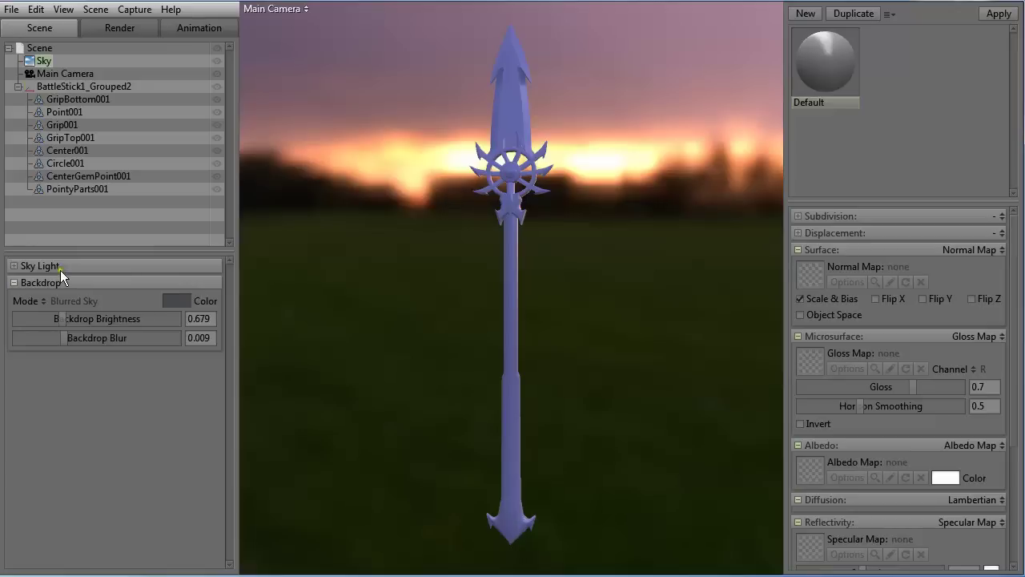
left_click(14, 265)
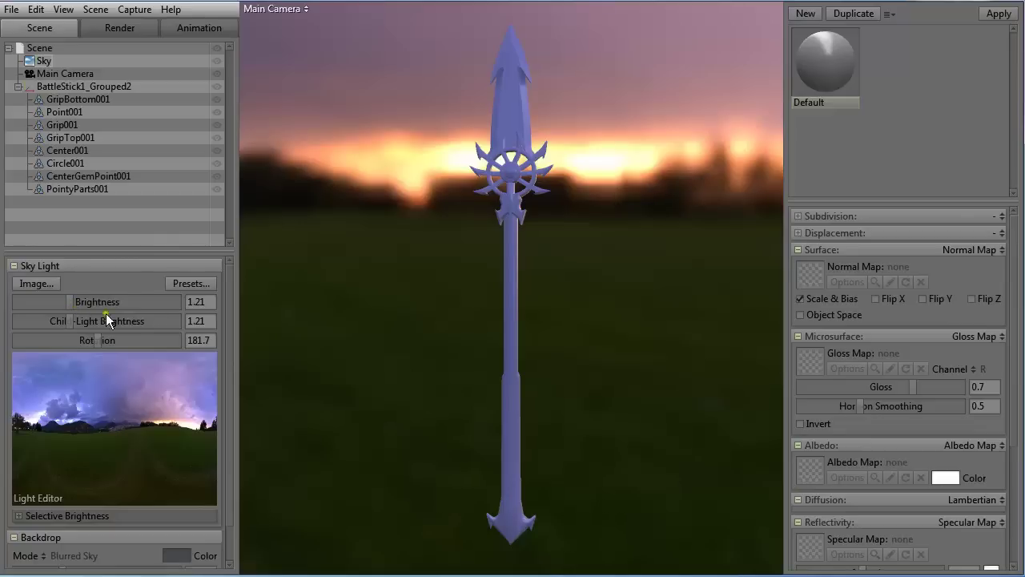
mouse_move(229, 310)
left_mouse_down()
mouse_move(230, 347)
mouse_move(228, 315)
left_mouse_up()
left_click_drag(652, 308, 538, 317, "shift")
left_click(95, 347)
left_click_drag(91, 344, 71, 342)
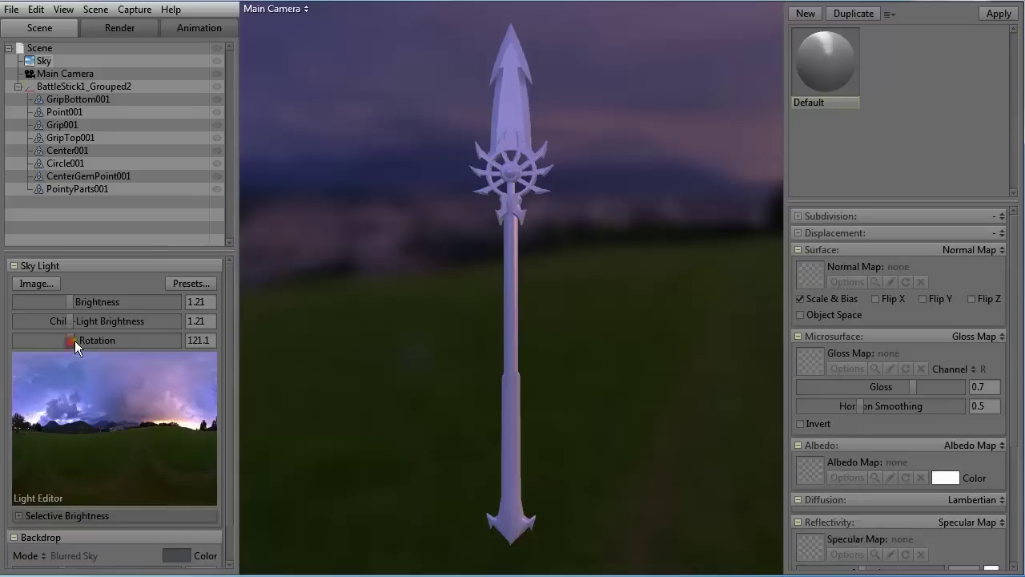
Set the sky light brightness to about 1.007, child-light brightness to about 7.58 and rotation to about 339.6, and clear the selection
mouse_move(67, 300)
left_mouse_down()
mouse_move(102, 298)
mouse_move(57, 305)
mouse_move(97, 302)
mouse_move(72, 302)
left_mouse_up()
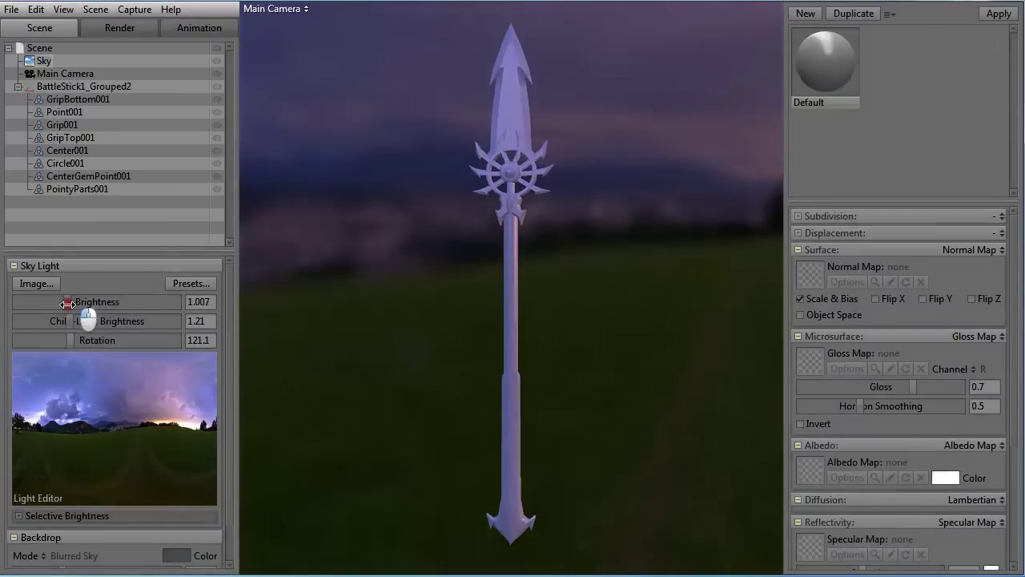
left_click_drag(763, 210, 539, 288)
left_click(538, 284)
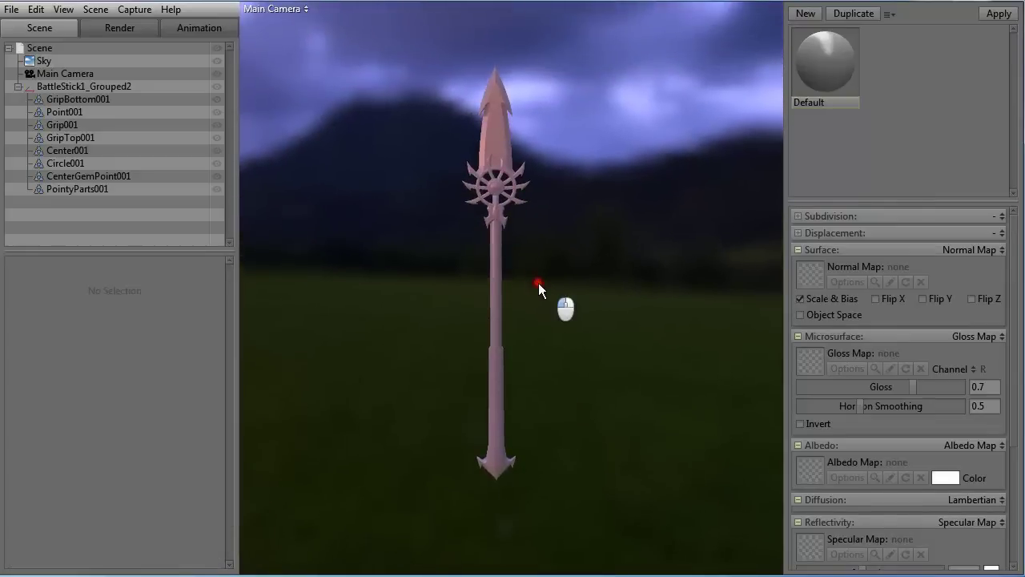
Orbit, zoom and pan around the BattleStick weapon to examine it under the current sky lighting
left_click_drag(542, 268, 501, 294)
scroll(516, 288, "up", 5)
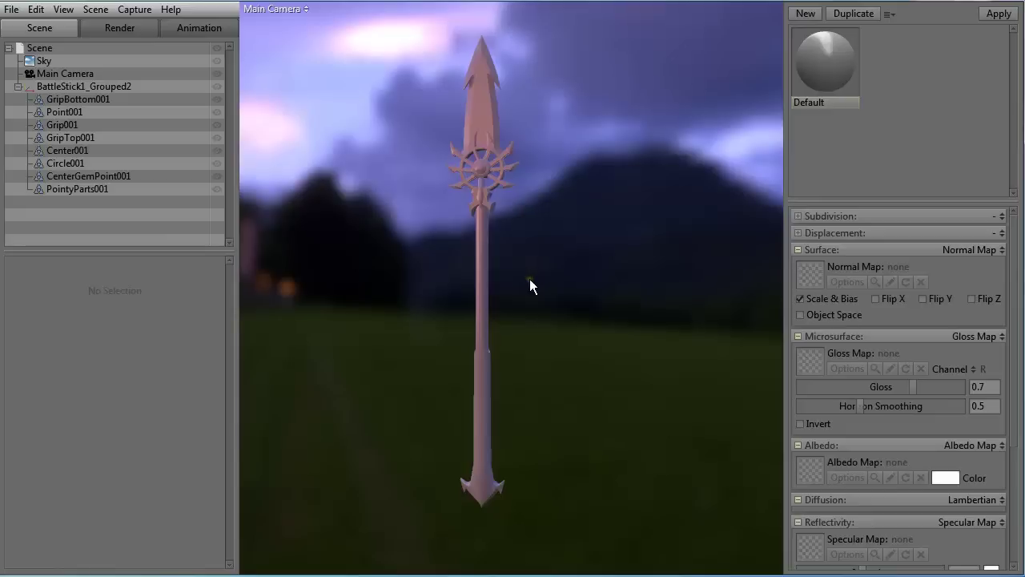
left_click_drag(511, 265, 540, 286)
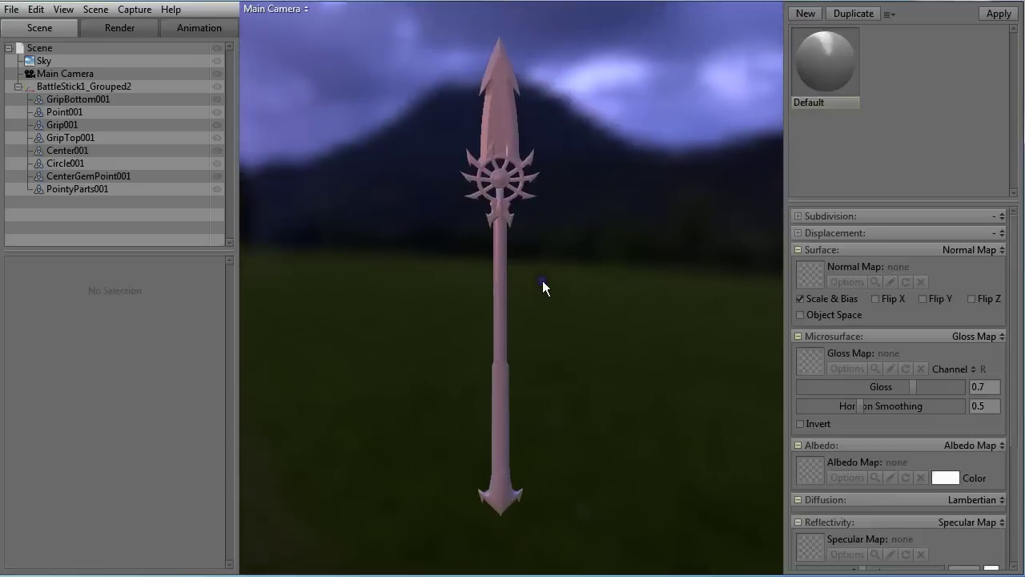
right_click_drag(542, 279, 518, 238)
left_click_drag(517, 238, 453, 250)
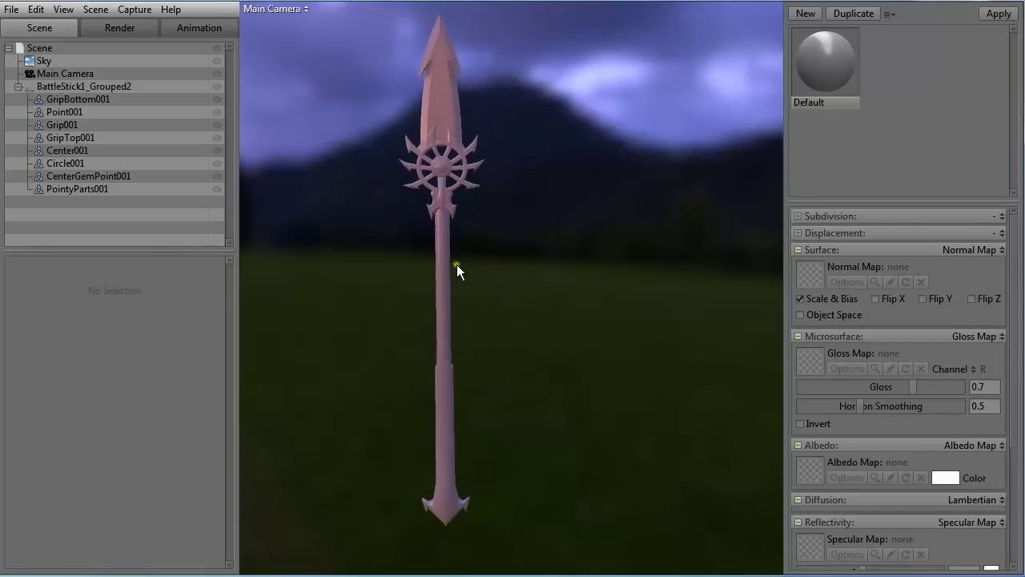
left_click_drag(458, 271, 571, 267)
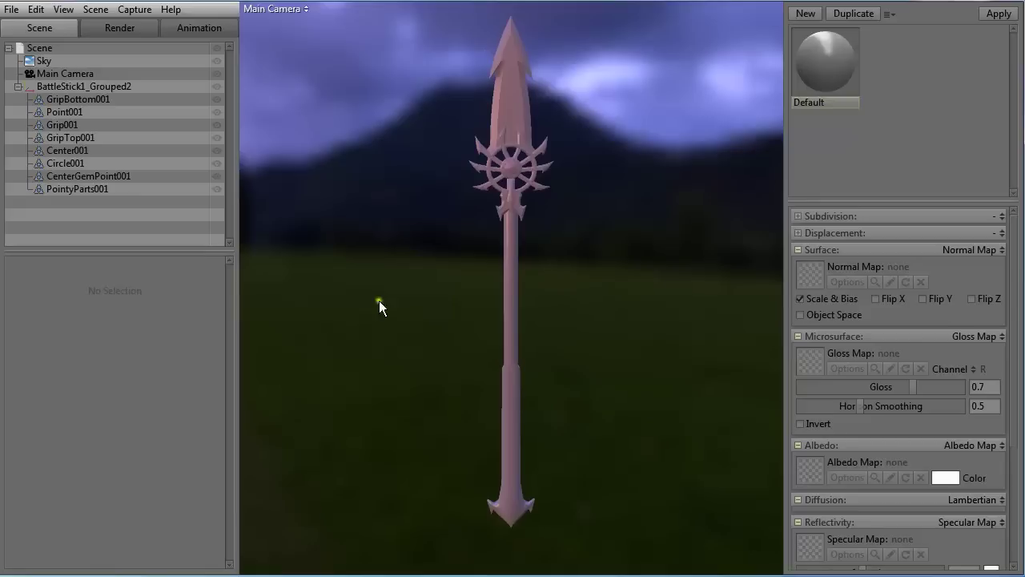
Select the Sky object, look over its light and backdrop settings, and open and dismiss the custom sky image chooser
left_click(40, 62)
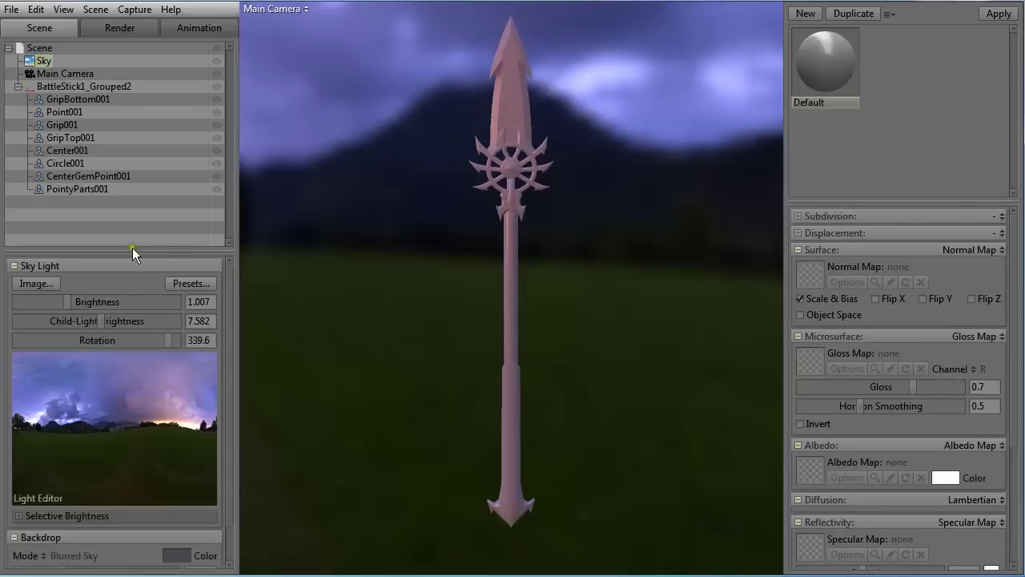
left_click_drag(230, 337, 230, 416)
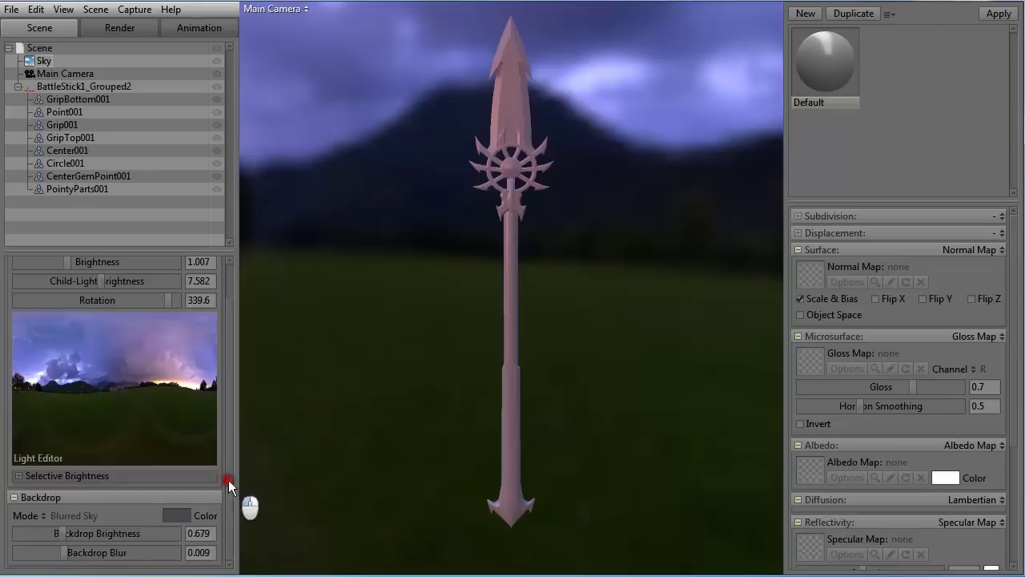
left_click_drag(228, 480, 226, 394)
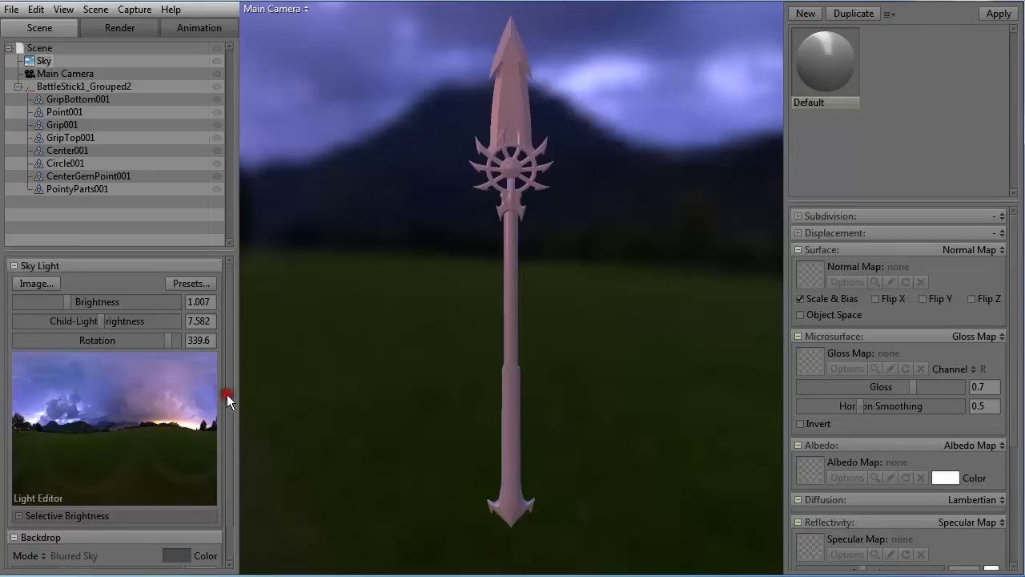
left_click(36, 283)
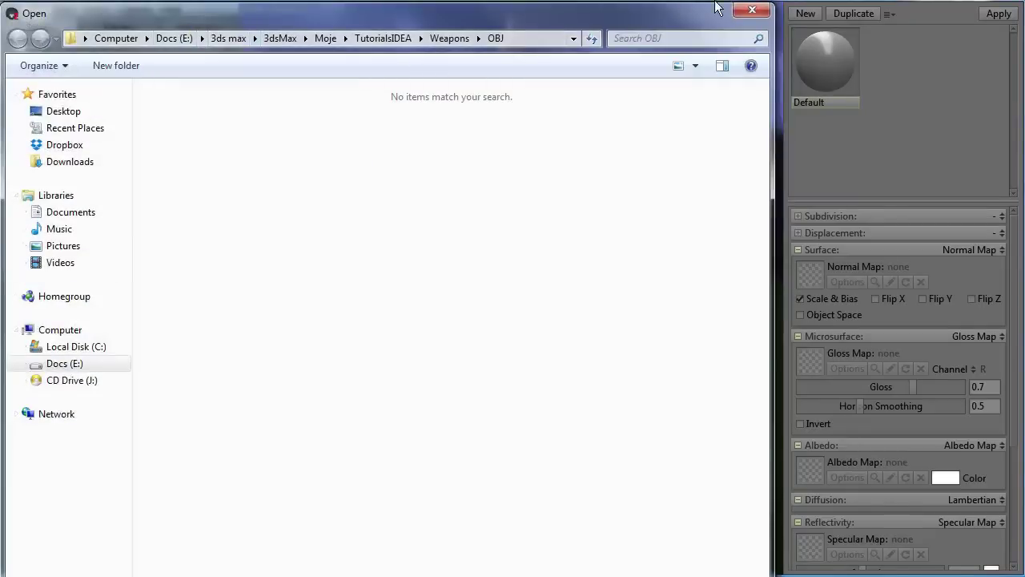
left_click(757, 11)
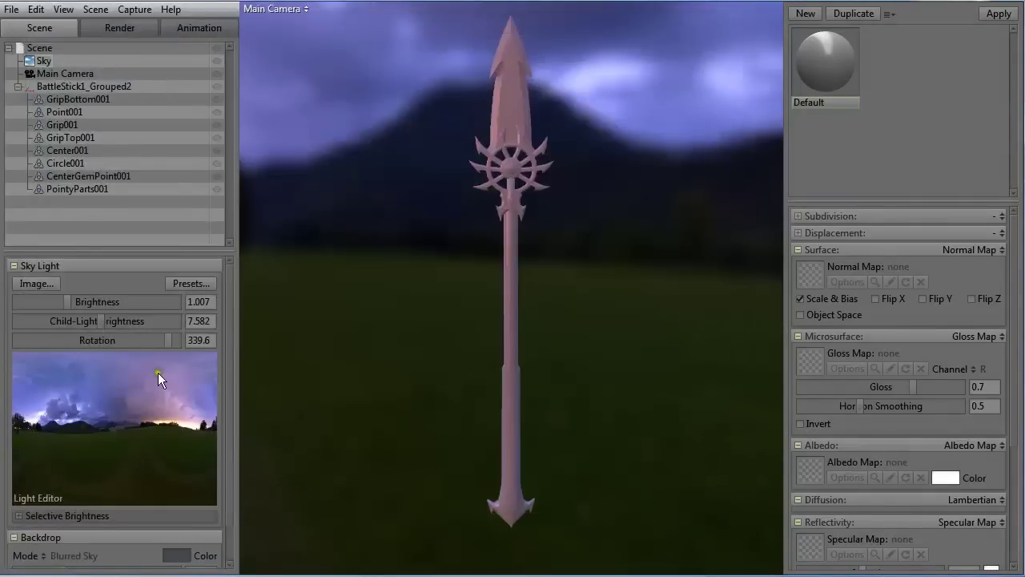
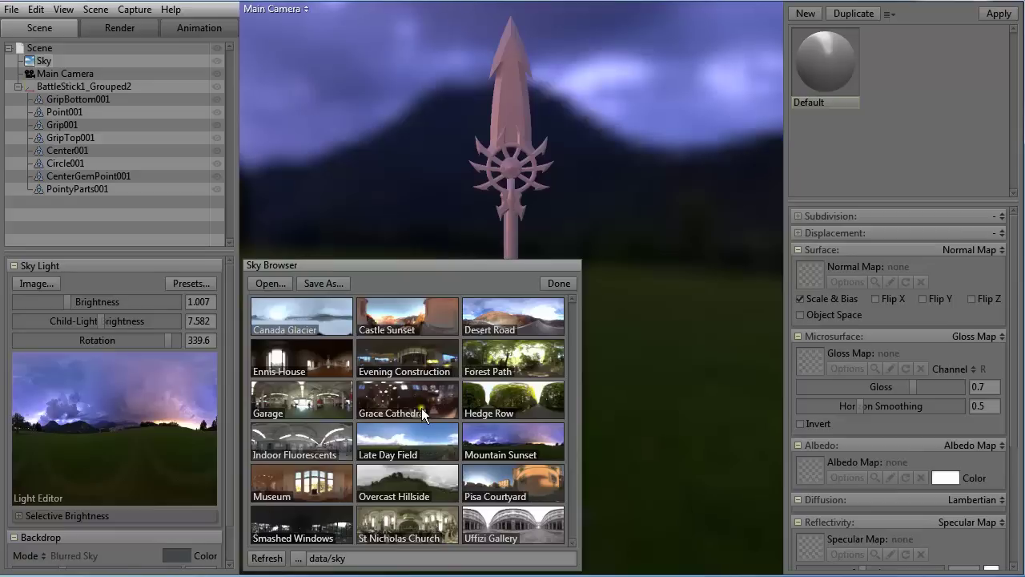
Try several sky presets, including Castle Sunset, Desert Road and Forest Path, apply Garage, and rotate the sky to about 298.1
double_click(349, 558)
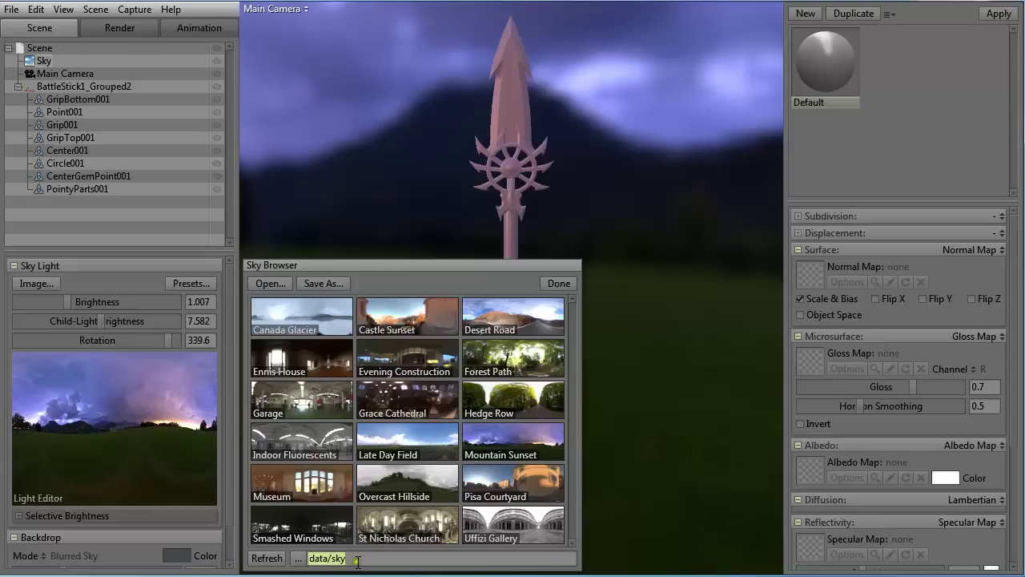
left_click(358, 560)
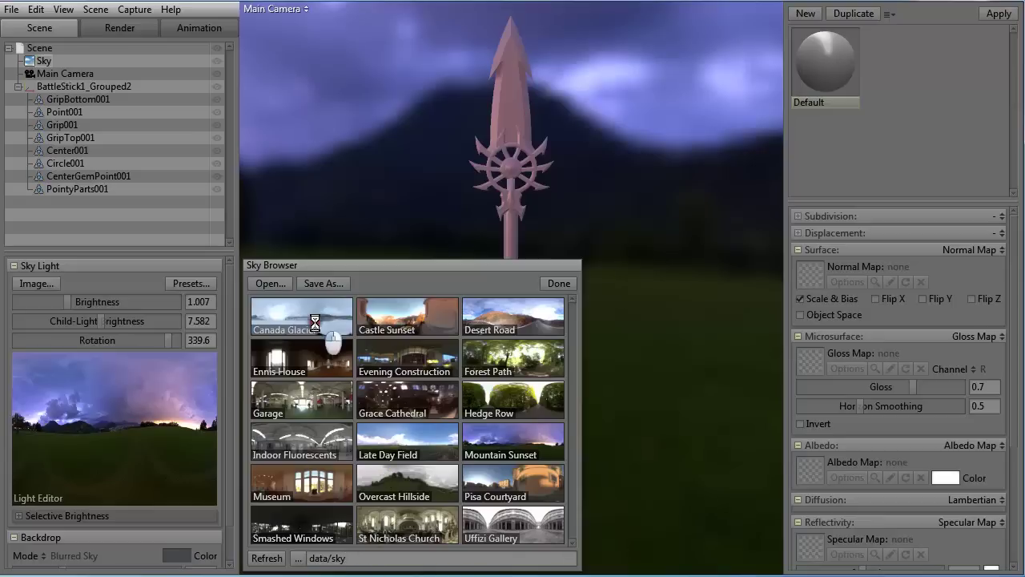
left_click(408, 323)
left_click(496, 309)
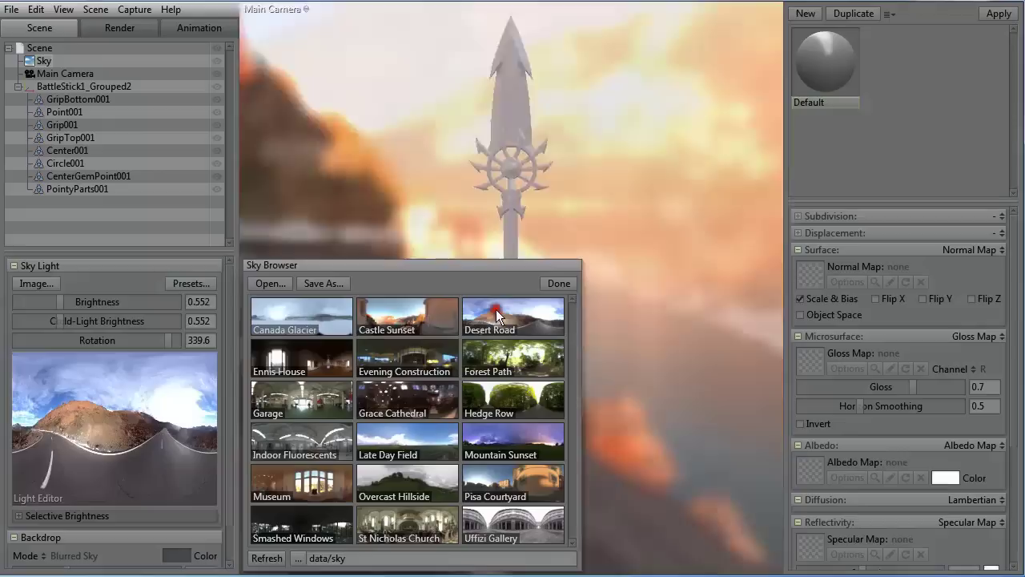
left_click(488, 366)
left_click(445, 372)
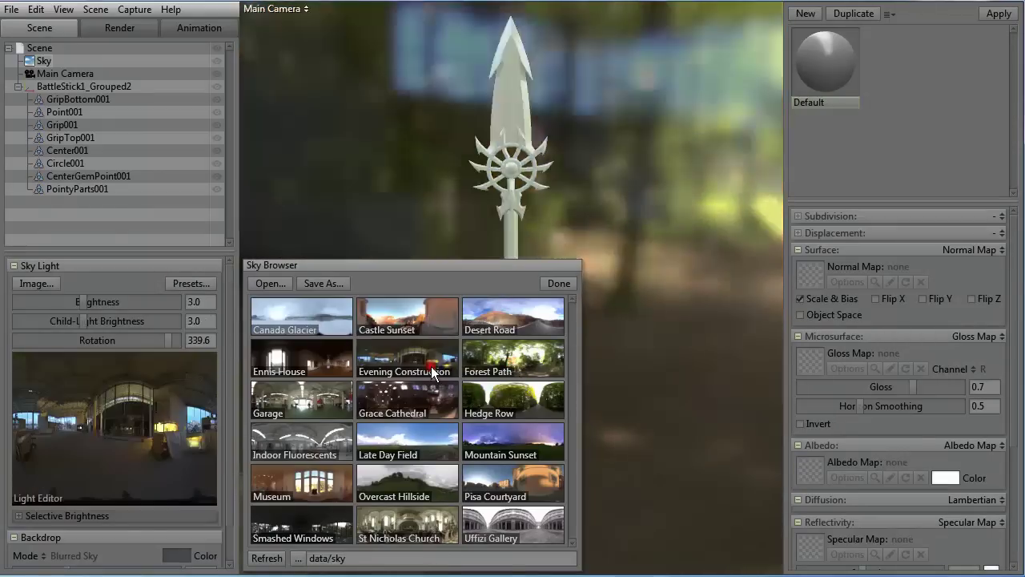
left_click(303, 365)
left_click(303, 408)
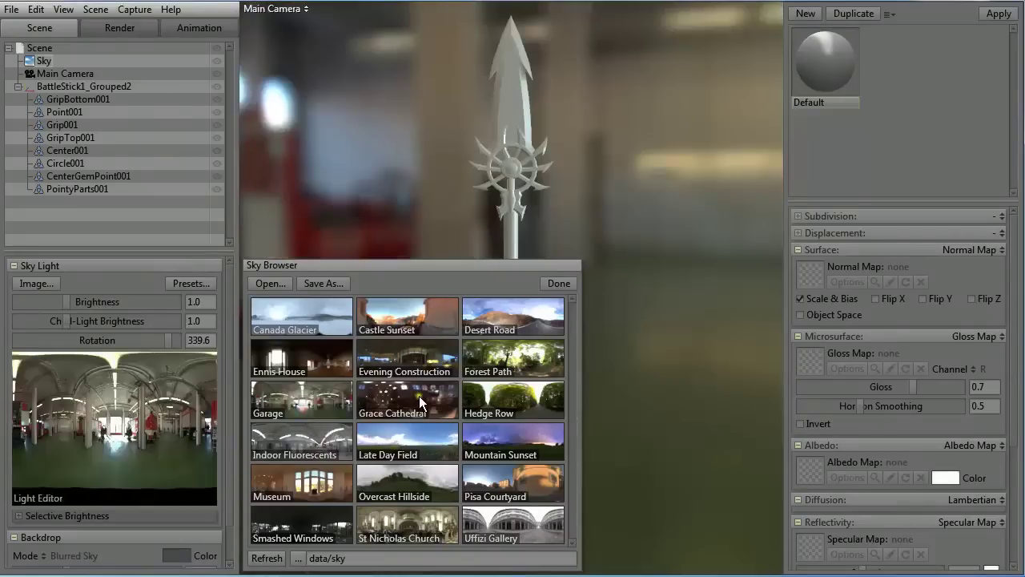
left_click(555, 281)
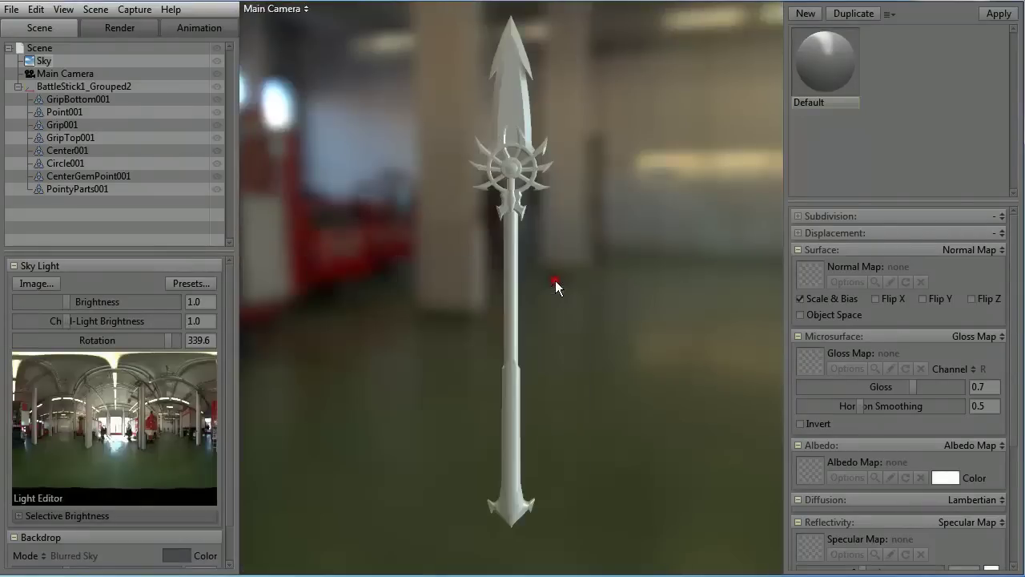
right_click_drag(581, 290, 522, 304, "shift")
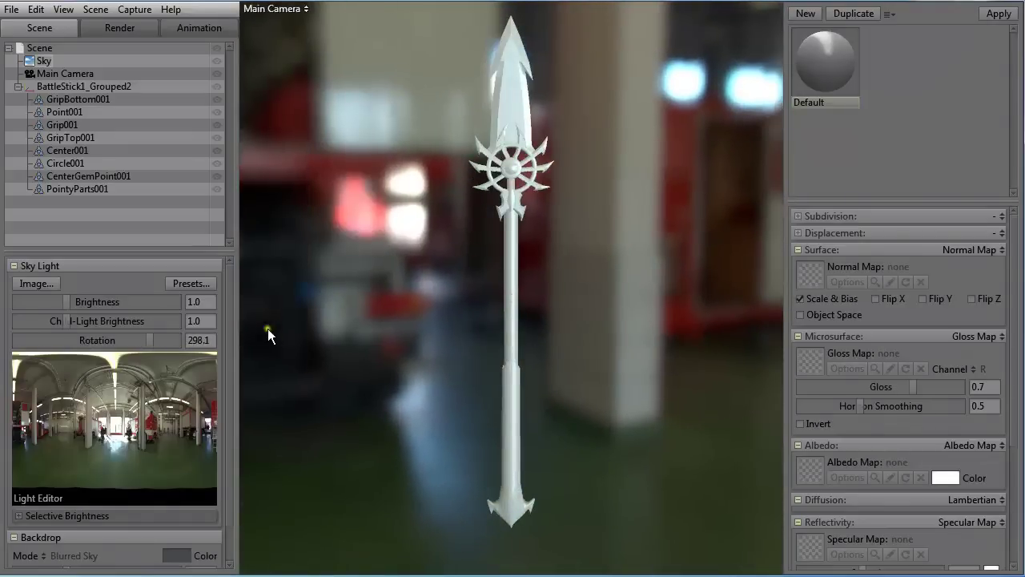
Set the Sky object's backdrop brightness to about 0.225
scroll(234, 373, "down", 1)
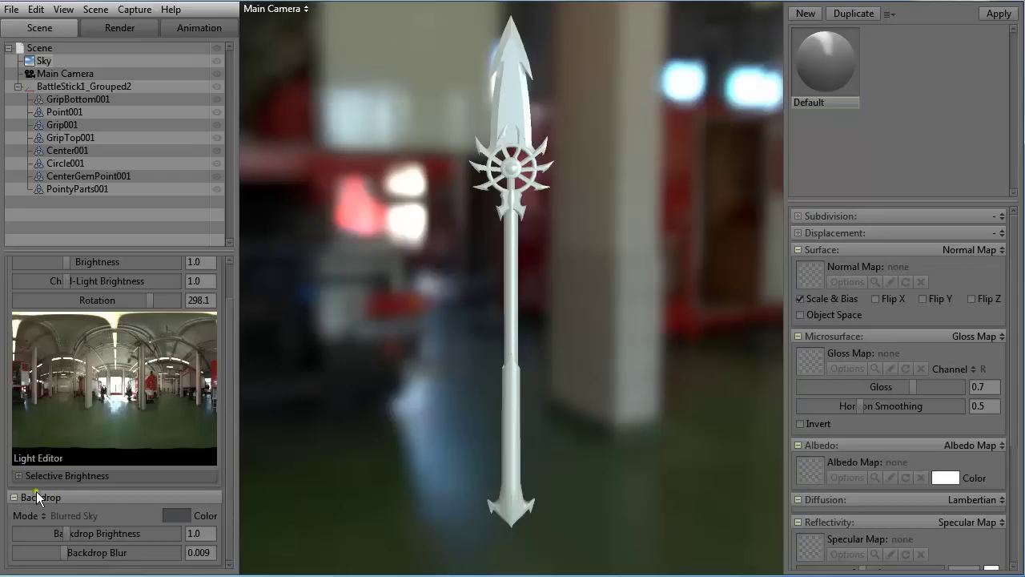
scroll(32, 503, "up", 1)
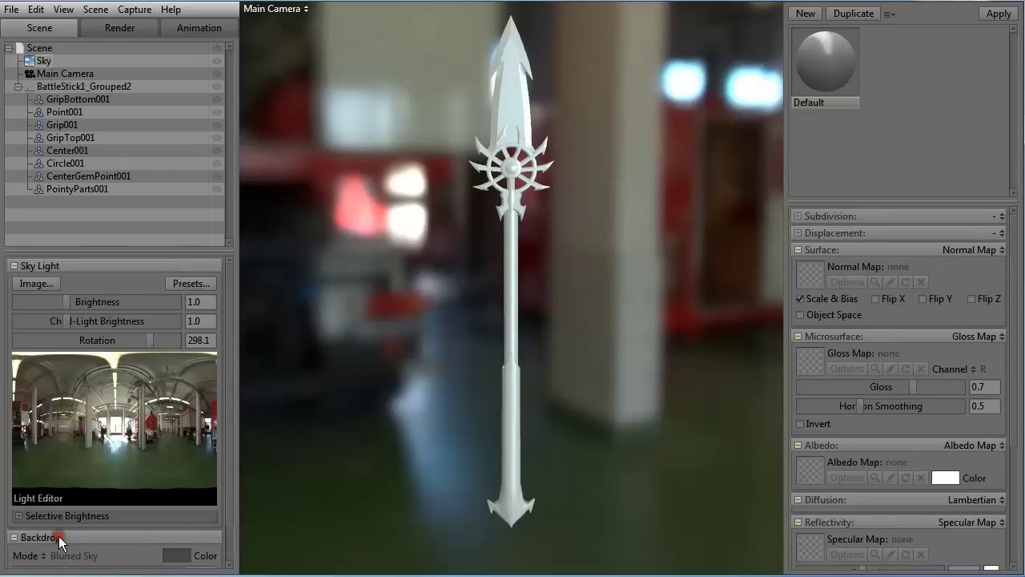
left_click_drag(233, 419, 231, 499)
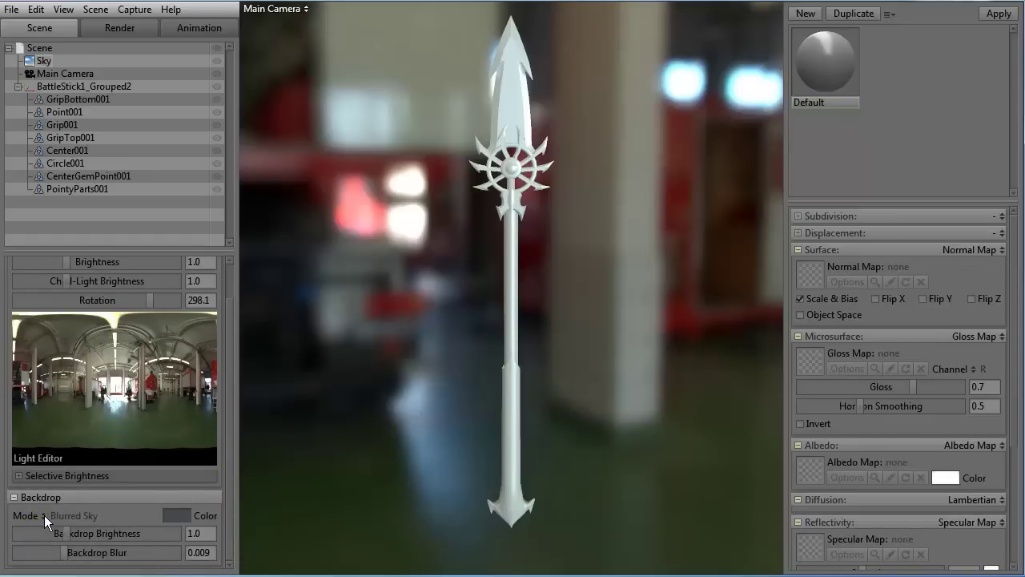
mouse_move(67, 532)
left_mouse_down()
mouse_move(86, 537)
mouse_move(40, 536)
mouse_move(71, 530)
mouse_move(53, 535)
left_mouse_up()
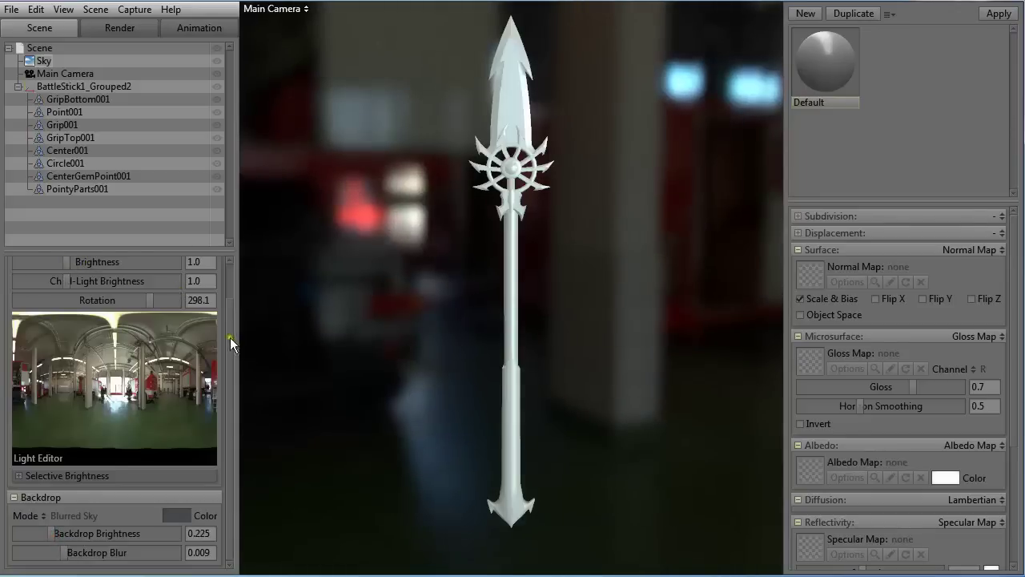
Try a backdrop brightness of about 0.112, and set it to about 0.634 with a backdrop blur of about 0.024
scroll(228, 344, "up", 2)
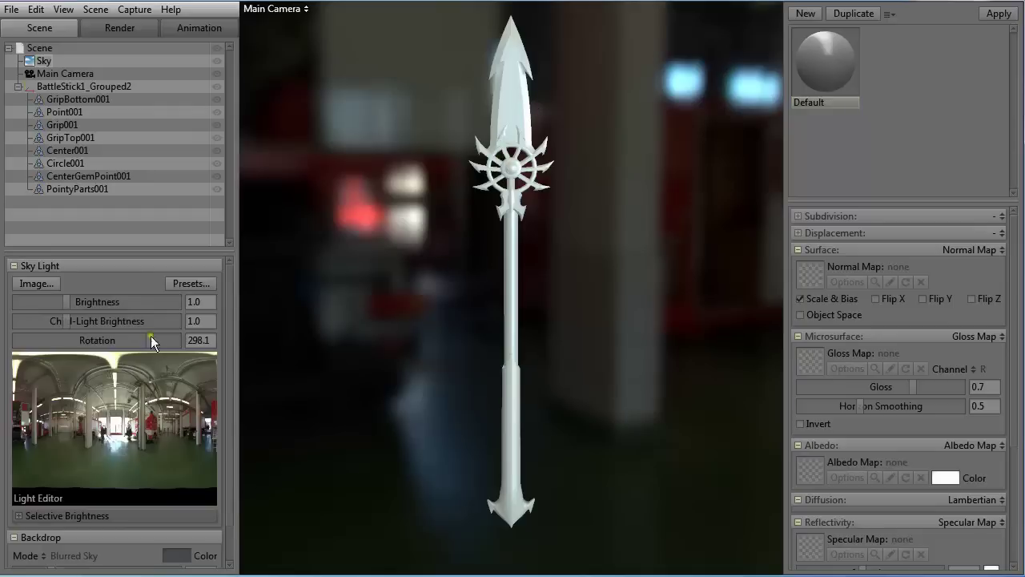
scroll(227, 410, "down", 1)
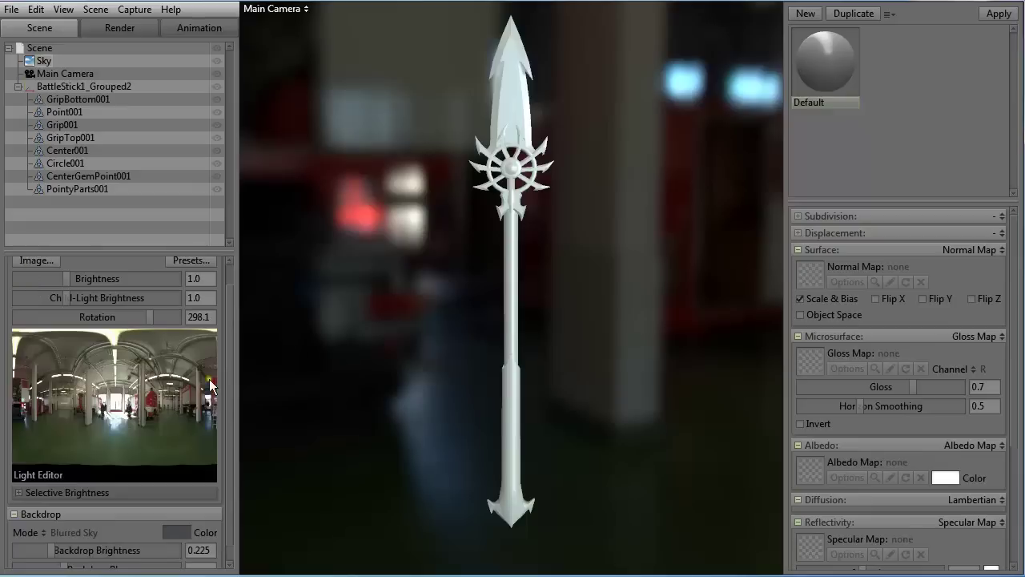
scroll(231, 380, "up", 1)
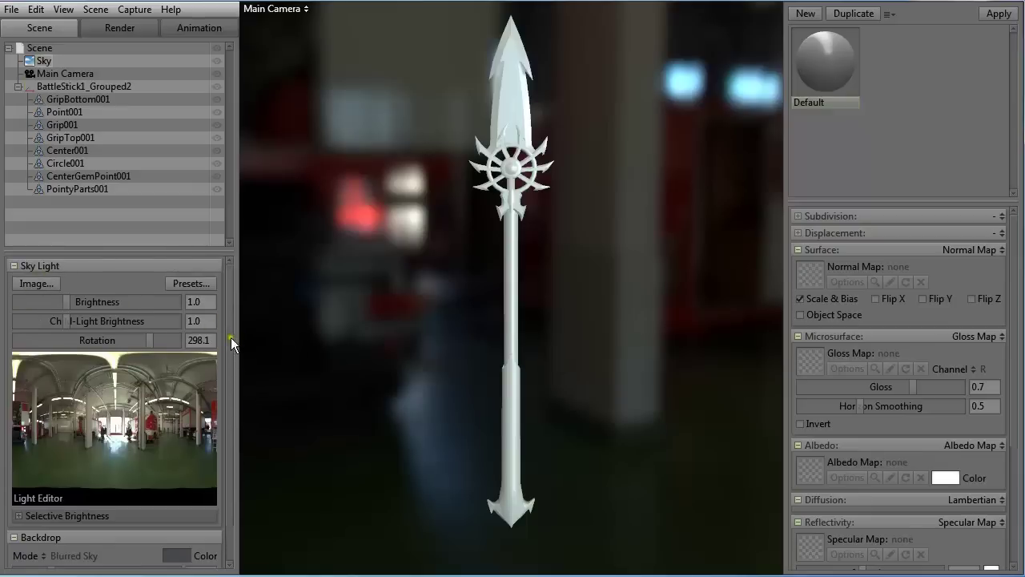
scroll(230, 342, "down", 2)
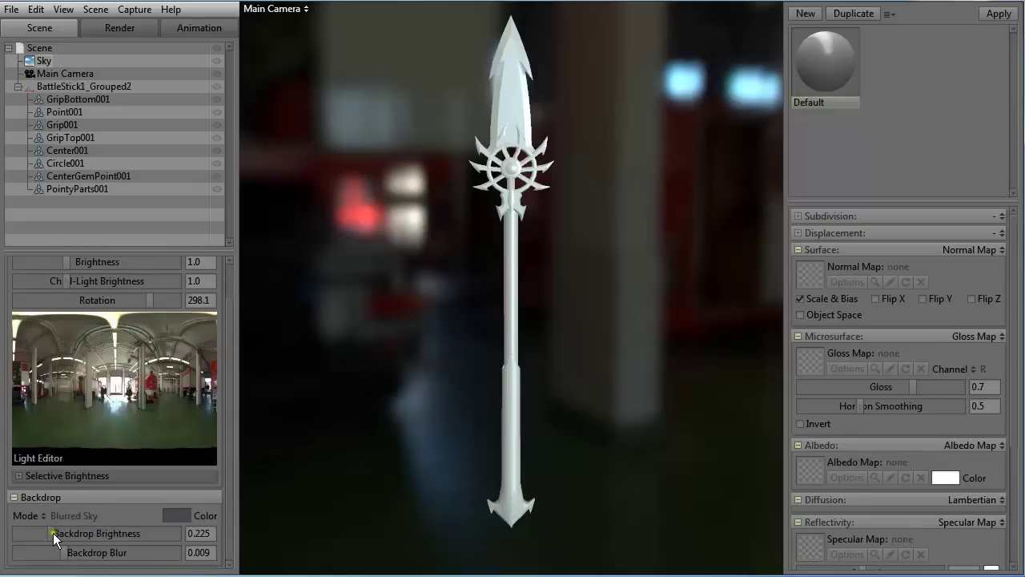
mouse_move(56, 535)
left_mouse_down()
mouse_move(87, 534)
mouse_move(45, 534)
left_mouse_up()
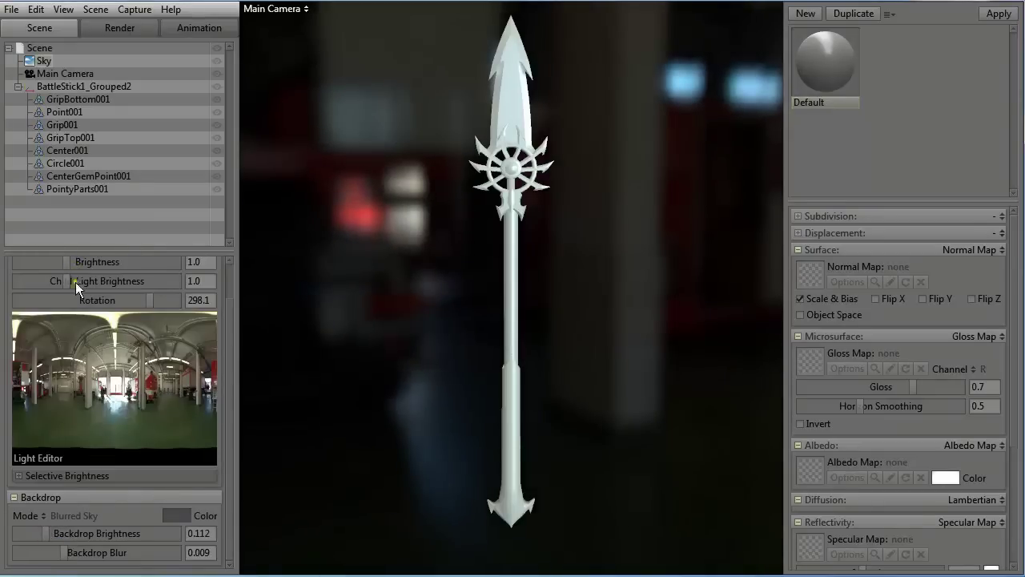
left_click_drag(52, 529, 96, 553)
Change the backdrop mode to Ambient Sky and set its brightness to about 2.111 and blur to about 0.018
left_click(43, 514)
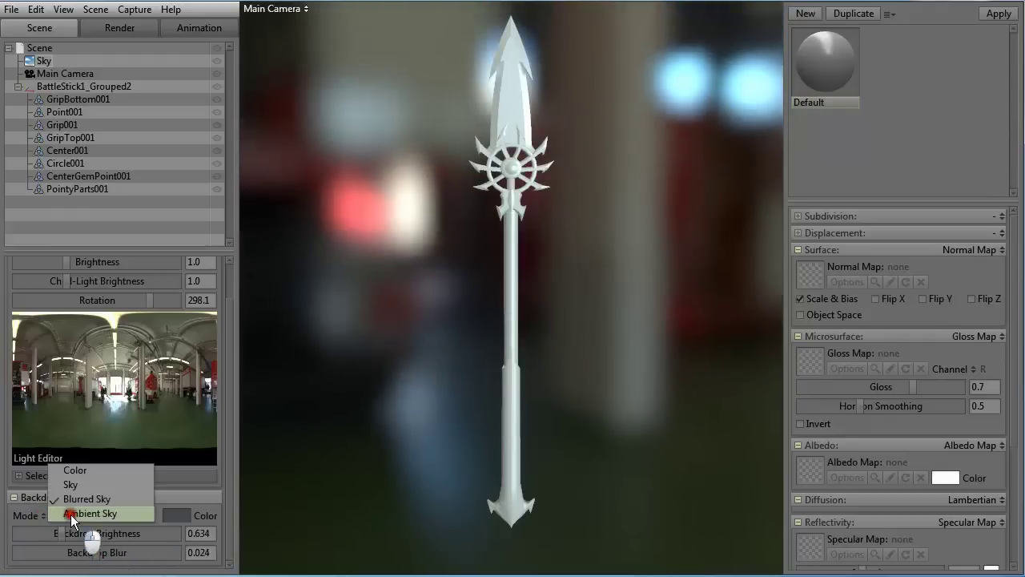
left_click(72, 514)
left_click_drag(99, 553, 77, 533)
Change the backdrop mode to Sky and set its brightness to about 2.715 and blur to about 0.014
left_click(44, 517)
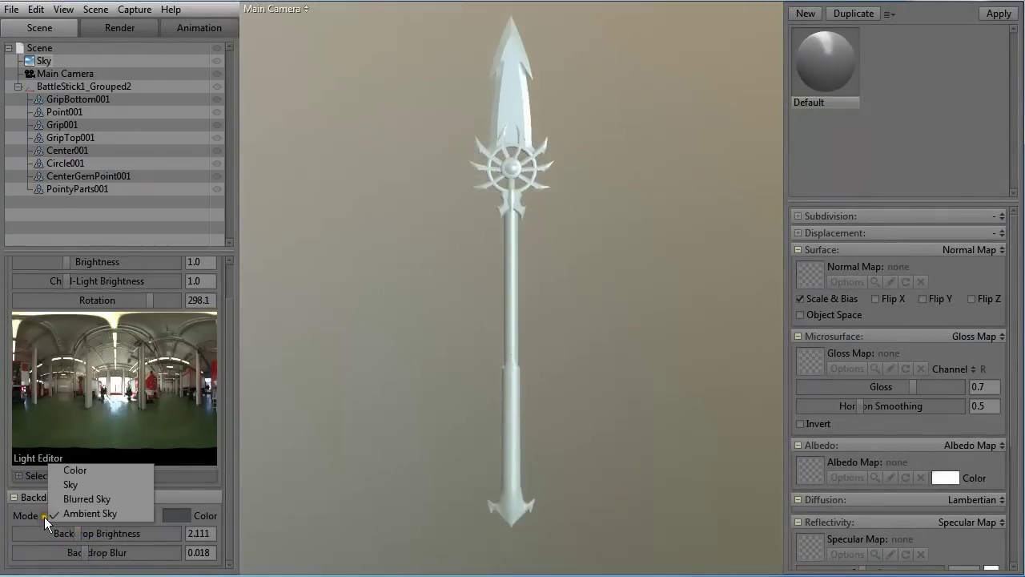
left_click(66, 484)
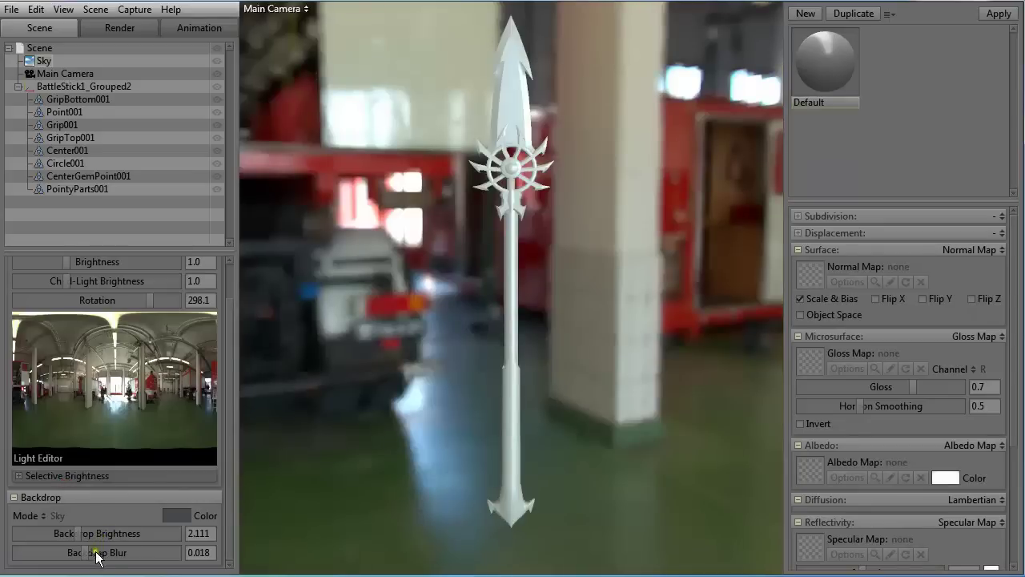
mouse_move(85, 553)
left_mouse_down()
mouse_move(163, 554)
mouse_move(75, 553)
mouse_move(120, 530)
mouse_move(132, 530)
mouse_move(76, 534)
mouse_move(103, 534)
mouse_move(82, 537)
mouse_move(95, 554)
mouse_move(136, 561)
mouse_move(80, 559)
left_mouse_up()
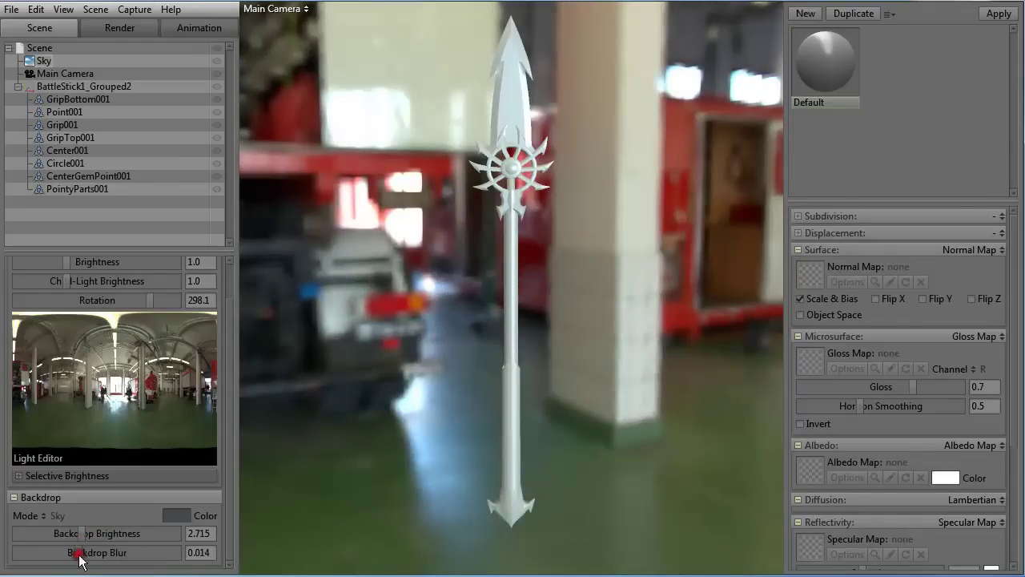
Change the backdrop mode to Color and choose a slightly darker blue-gray as the backdrop colour
left_click(54, 515)
left_click(63, 470)
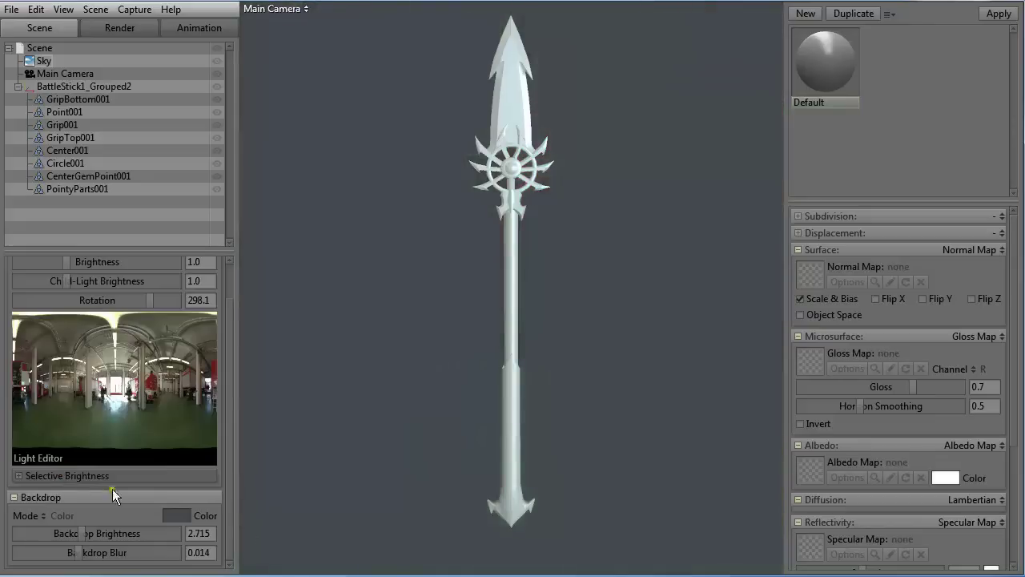
left_click(178, 516)
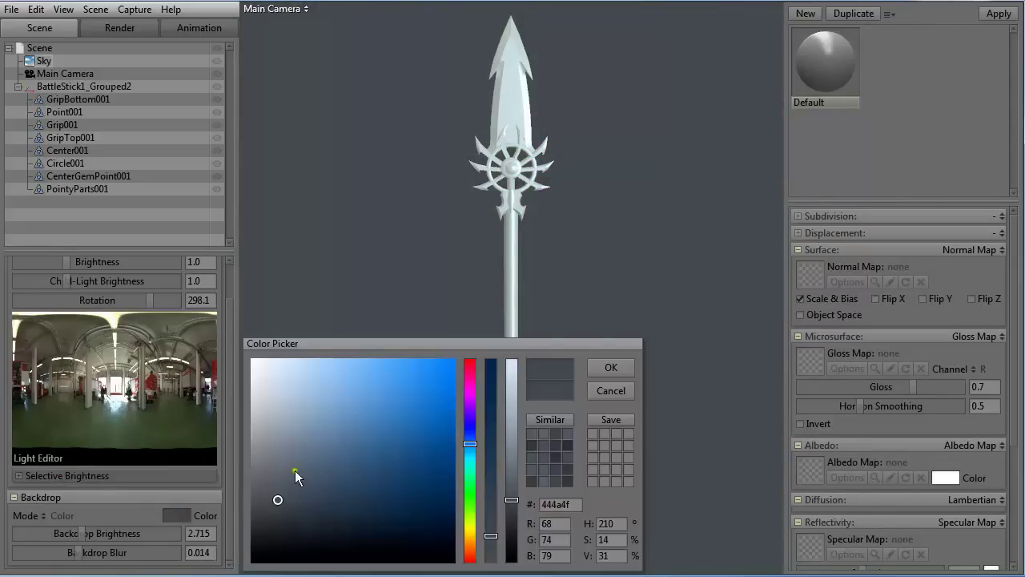
mouse_move(294, 471)
left_mouse_down()
mouse_move(285, 434)
mouse_move(359, 503)
mouse_move(311, 513)
mouse_move(278, 504)
left_mouse_up()
left_click(612, 366)
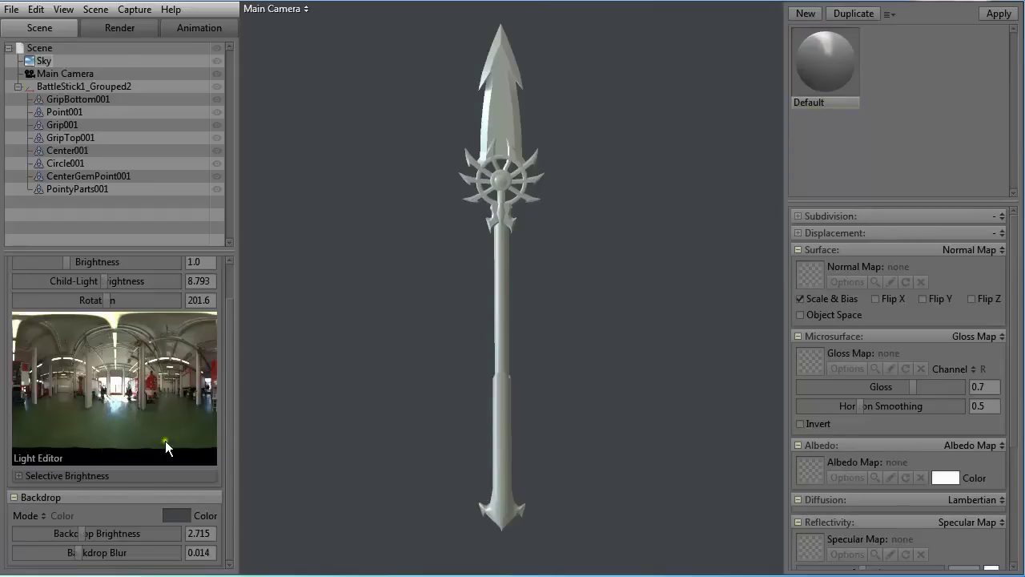
Add a child light on the floor area of the sky panorama and select it in the viewport
left_click(83, 403)
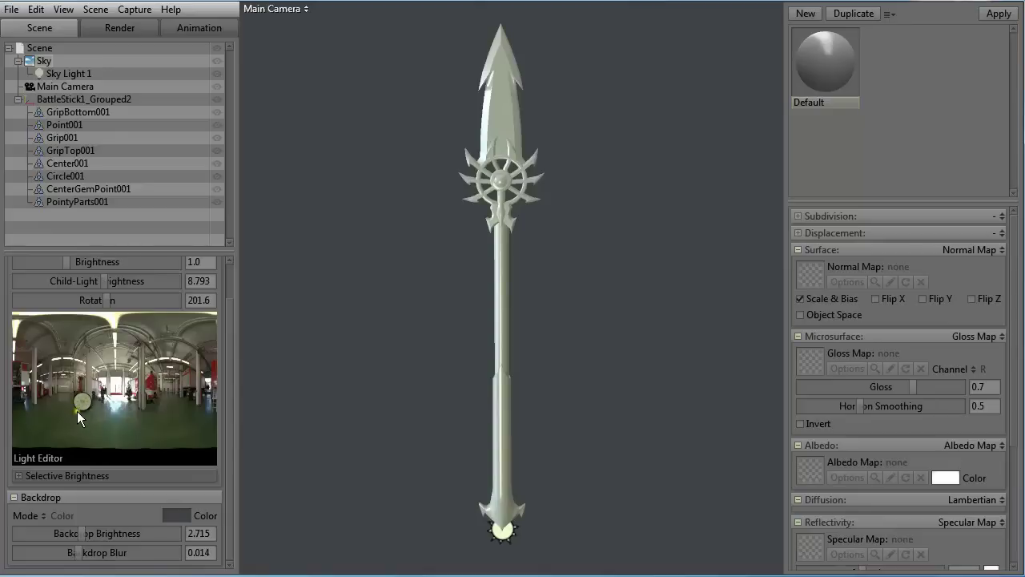
left_click(499, 535)
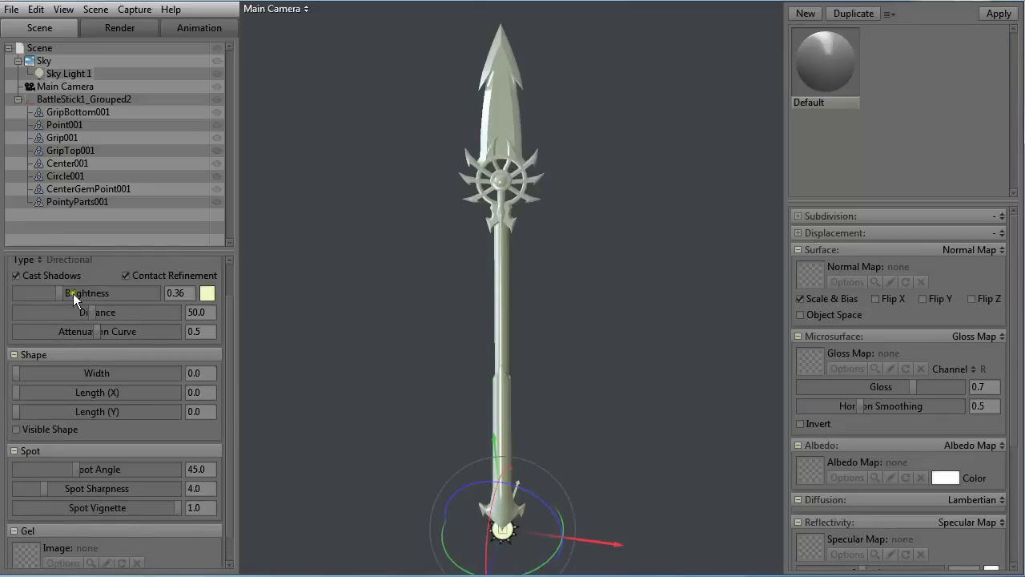
middle_click_drag(676, 473, 638, 387)
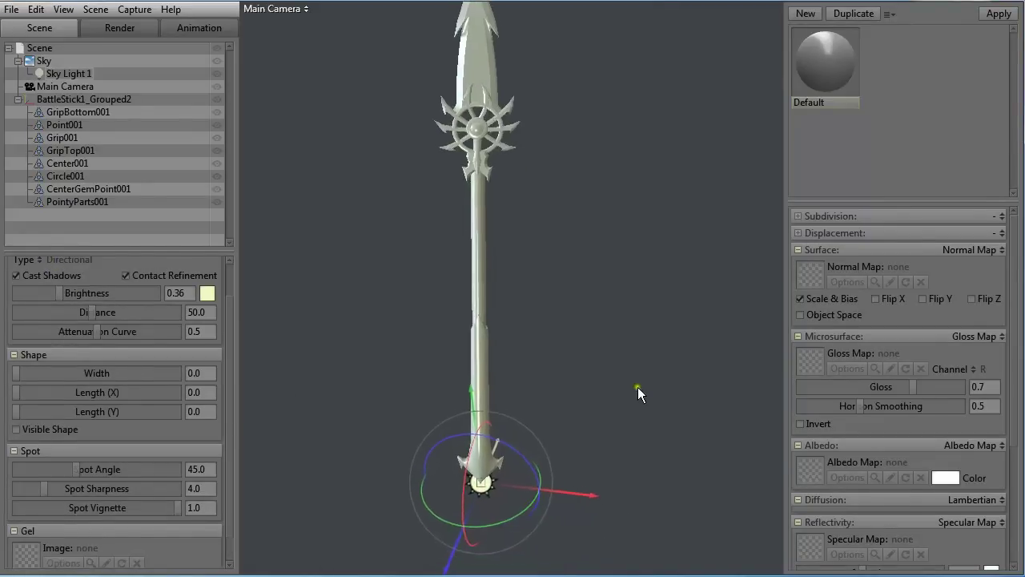
left_click(633, 398)
left_click(490, 483)
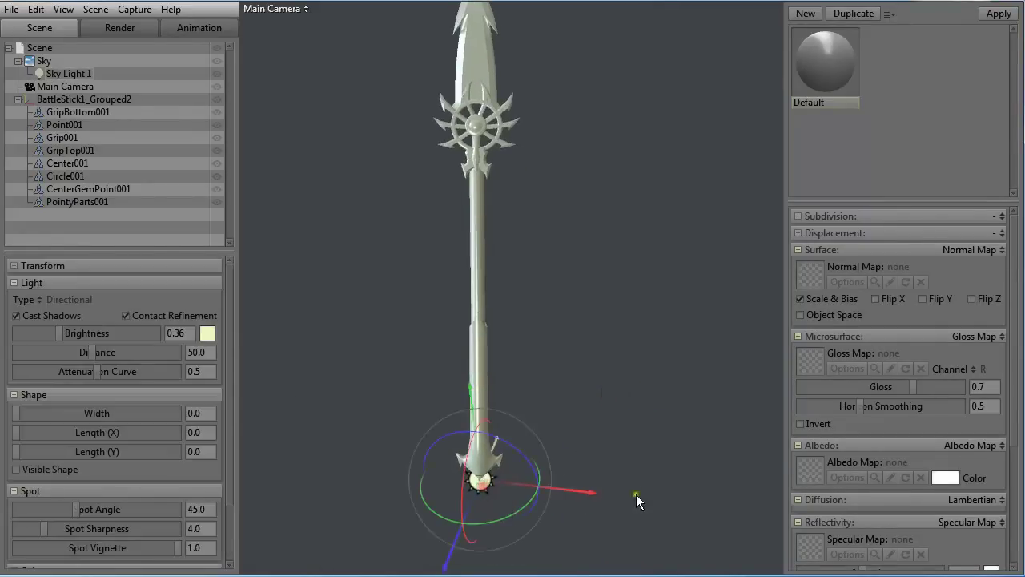
Move Sky Light 1 up from the base of the weapon and away from it along its blue axis
left_click_drag(636, 494, 474, 421)
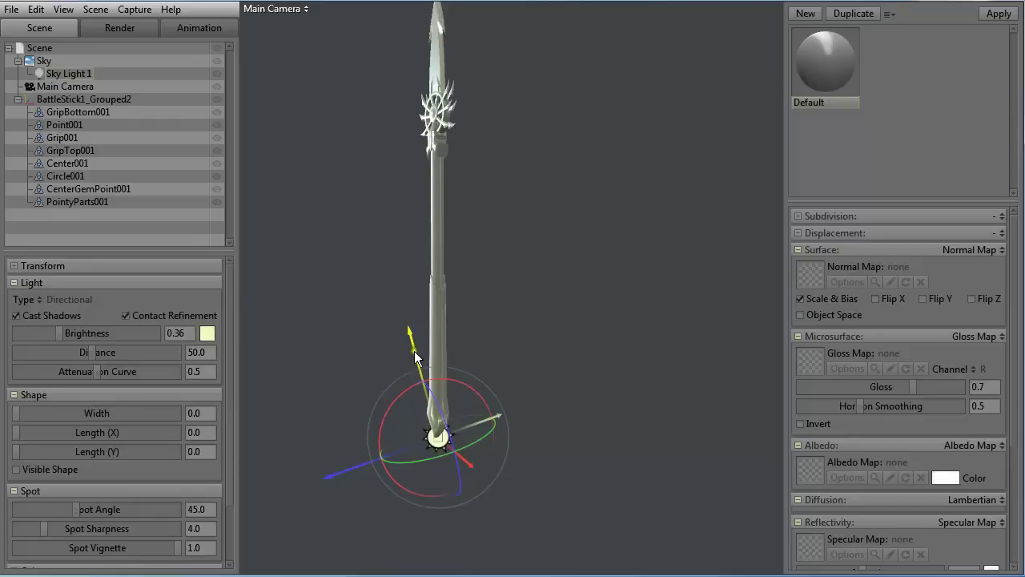
left_click_drag(415, 358, 344, 149)
left_click_drag(293, 259, 251, 274)
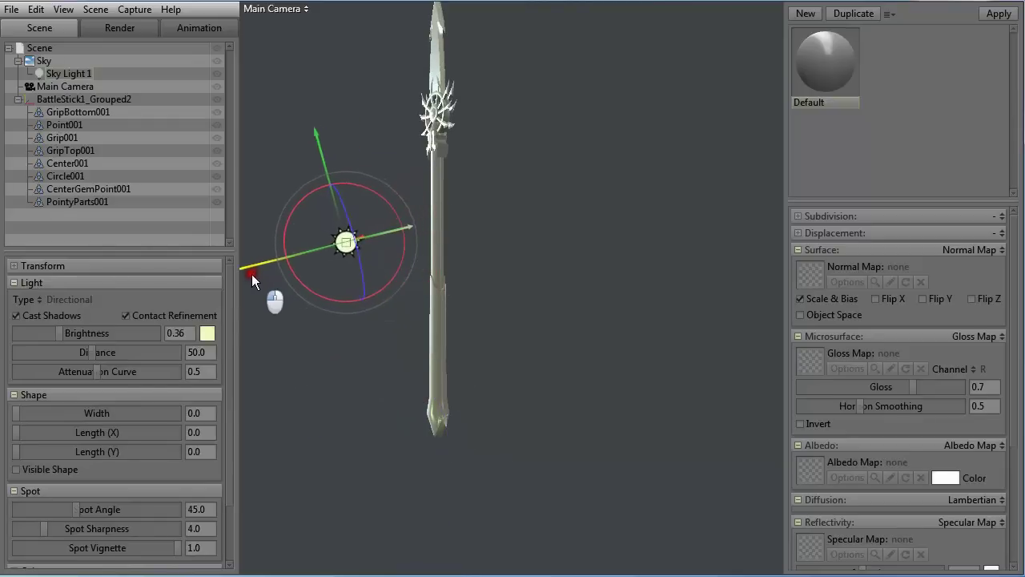
Rotate Sky Light 1 slightly about its vertical axis and reframe the whole weapon
left_click_drag(538, 263, 659, 350)
mouse_move(567, 386)
left_mouse_down()
mouse_move(597, 392)
mouse_move(549, 381)
mouse_move(564, 387)
left_mouse_up()
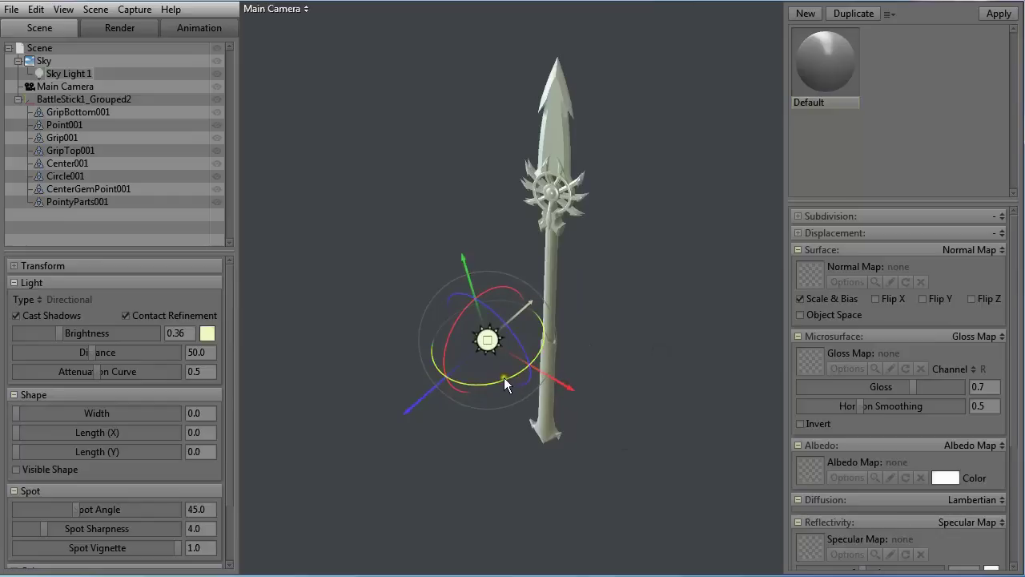
mouse_move(504, 378)
left_mouse_down()
mouse_move(476, 389)
mouse_move(504, 378)
mouse_move(450, 330)
mouse_move(490, 328)
mouse_move(486, 306)
left_mouse_up()
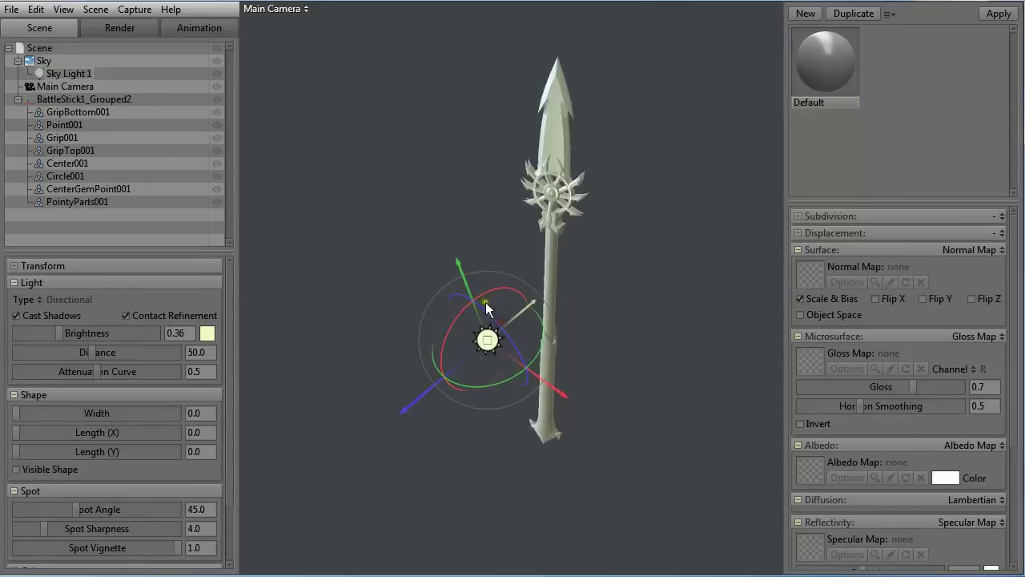
middle_click_drag(636, 305, 604, 353)
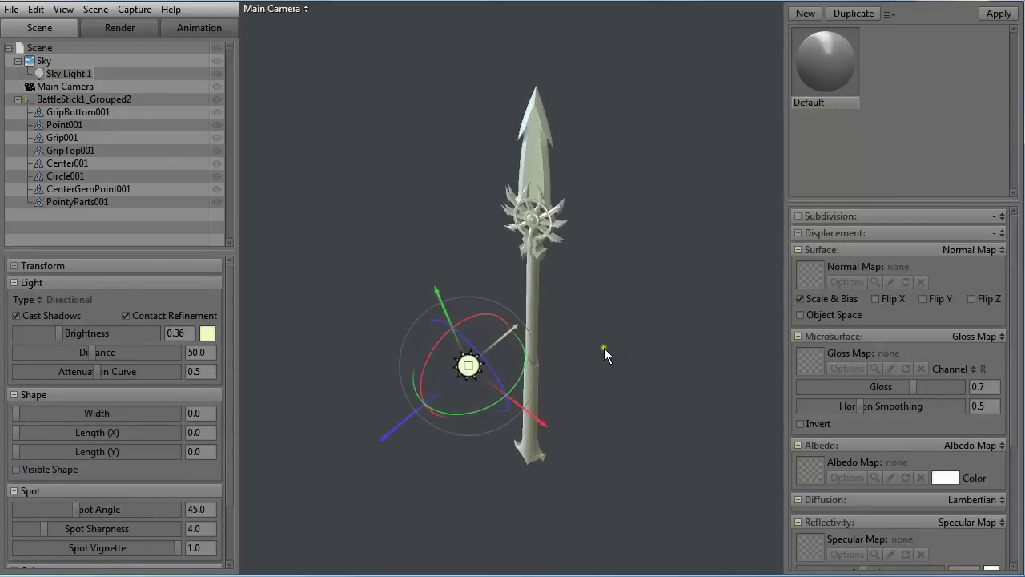
right_click_drag(604, 353, 617, 298)
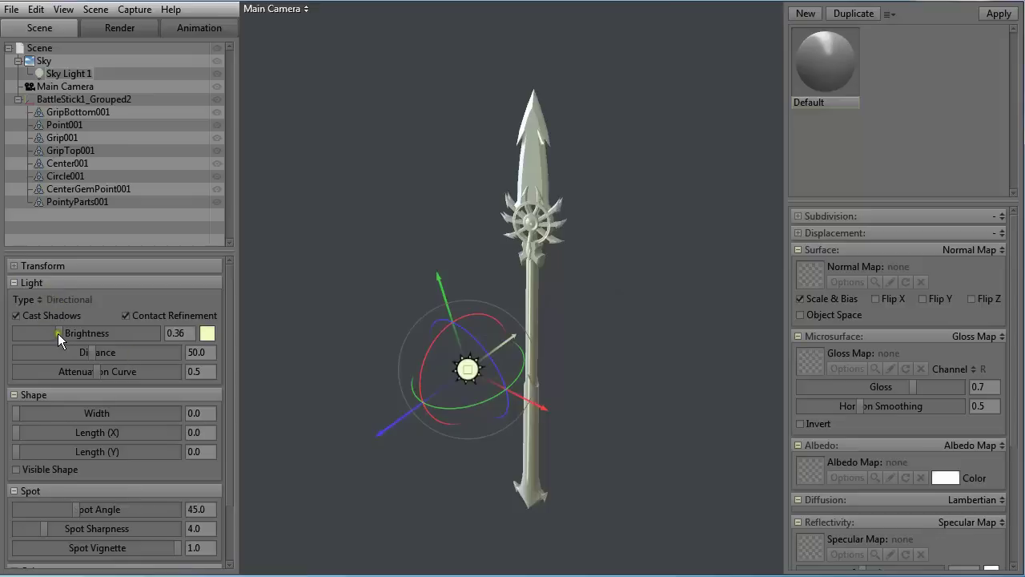
Set Sky Light 1's brightness to about 0.515 and the Sky's child-light brightness to about 21.15
left_click(80, 73)
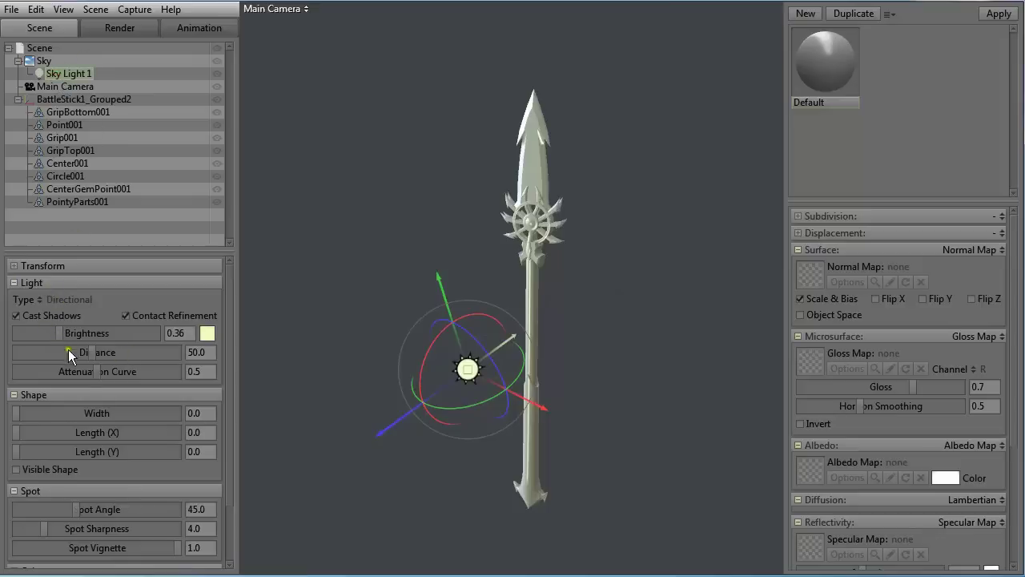
left_click_drag(62, 335, 95, 335)
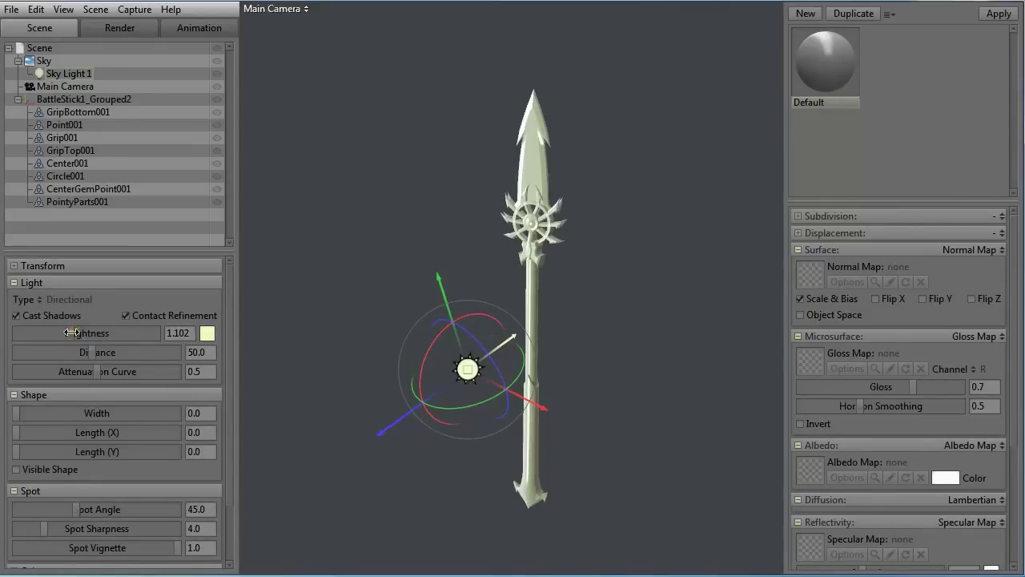
left_click_drag(71, 333, 54, 344)
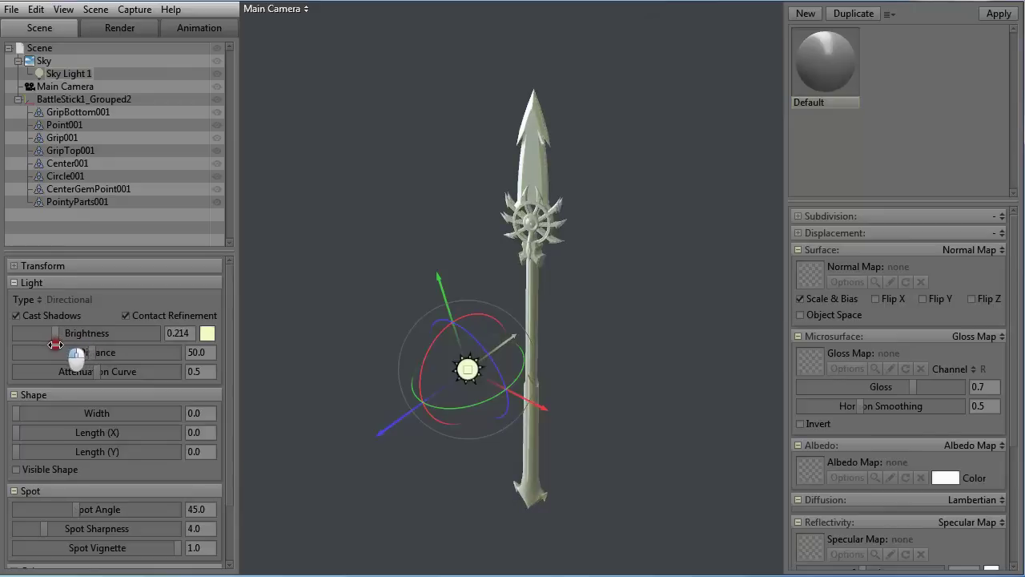
left_click(42, 61)
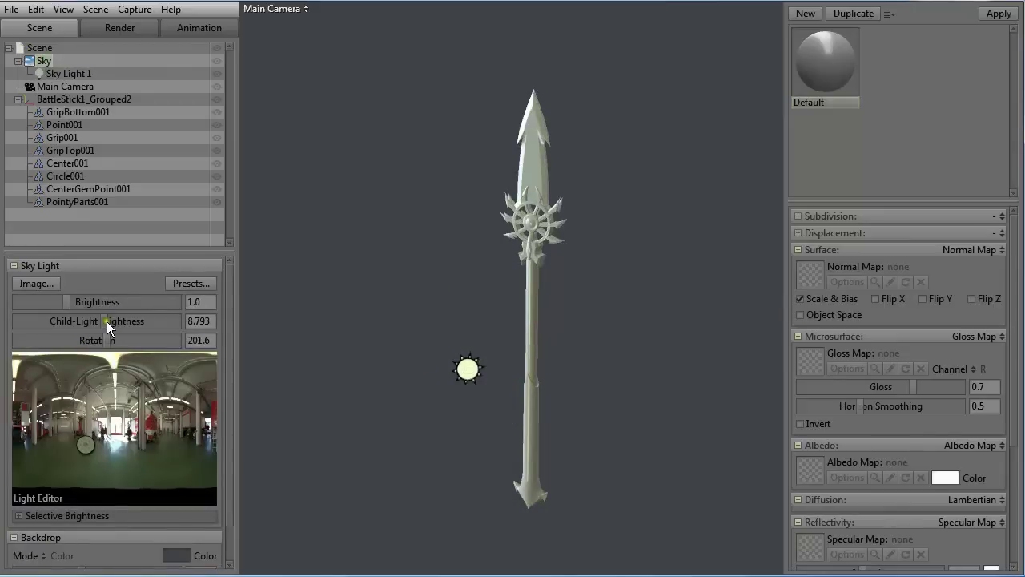
mouse_move(107, 322)
left_mouse_down()
mouse_move(155, 323)
mouse_move(71, 327)
mouse_move(144, 320)
mouse_move(127, 326)
left_mouse_up()
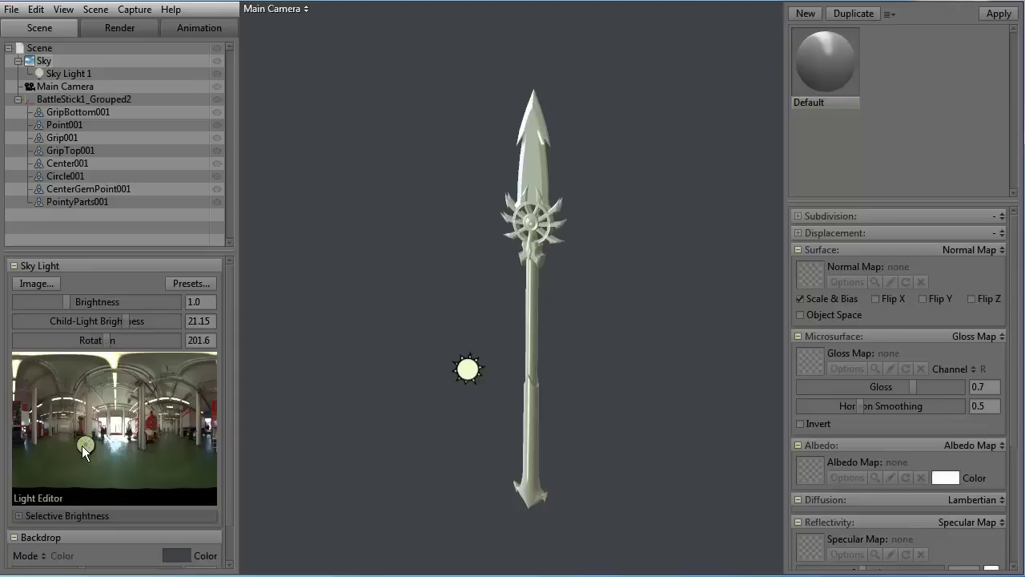
Change Sky Light 1's type to Spot and set its brightness to about 1.273
left_click(49, 72)
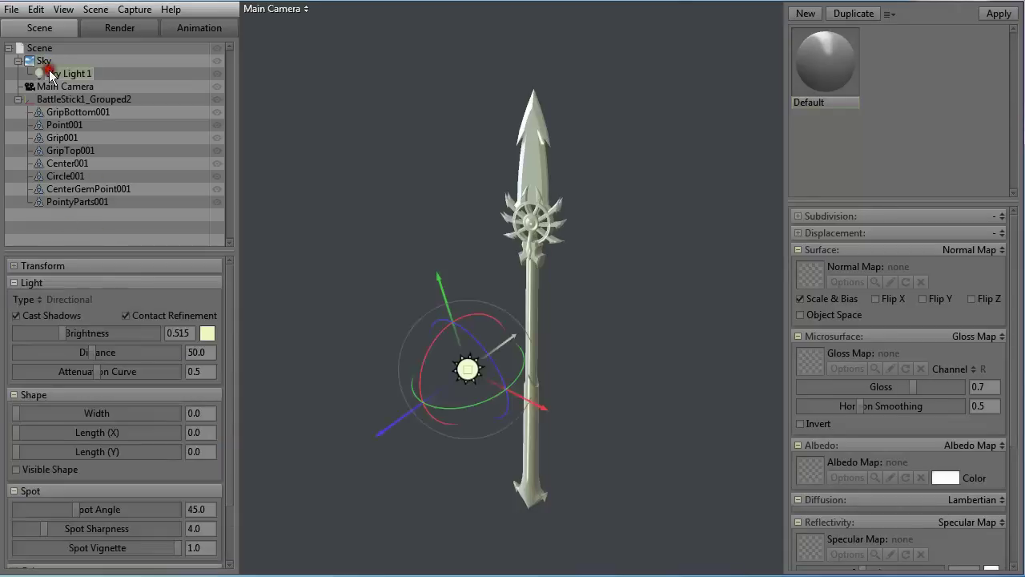
left_click(47, 300)
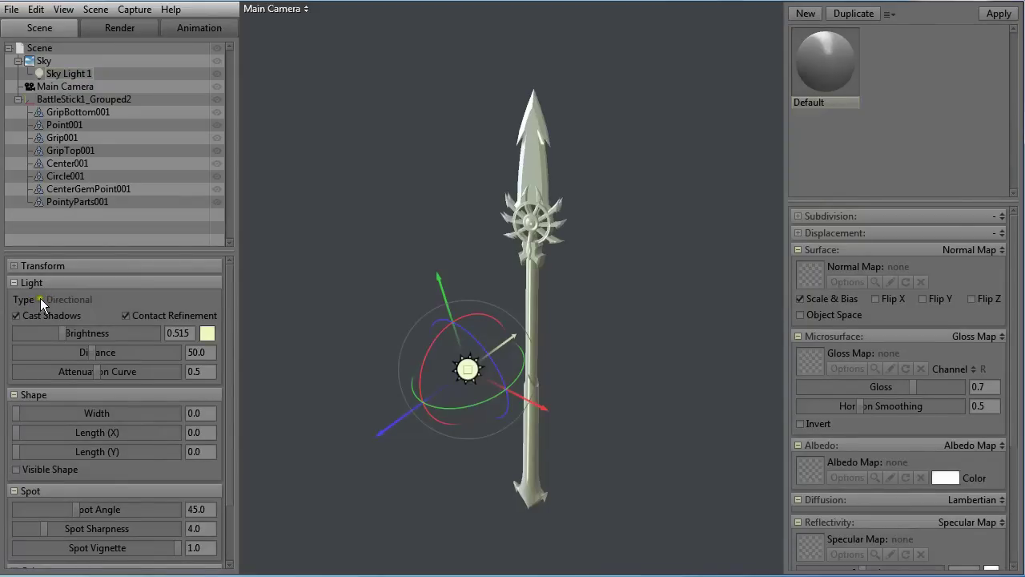
left_click(39, 298)
left_click(51, 314)
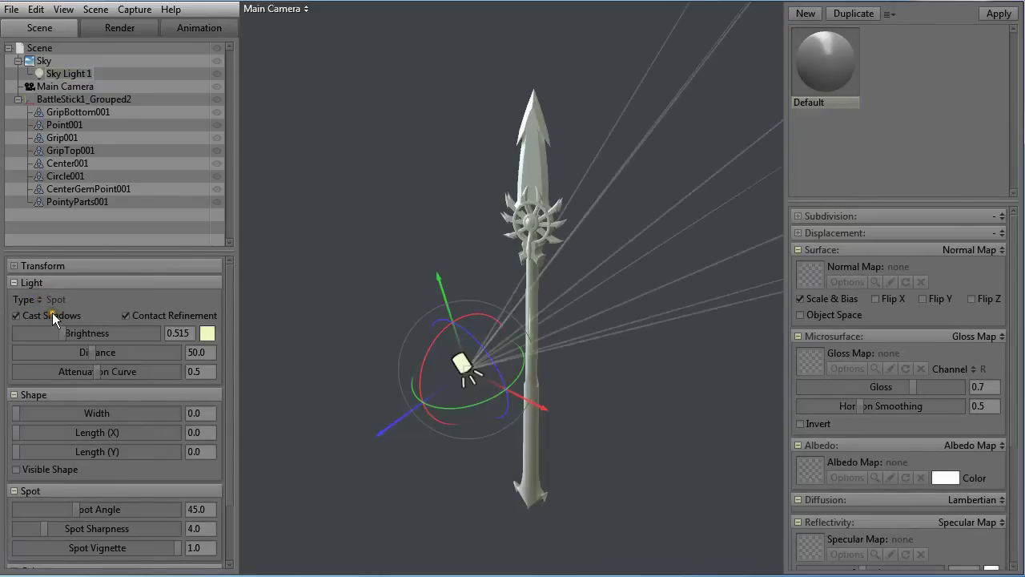
left_click_drag(63, 332, 87, 338)
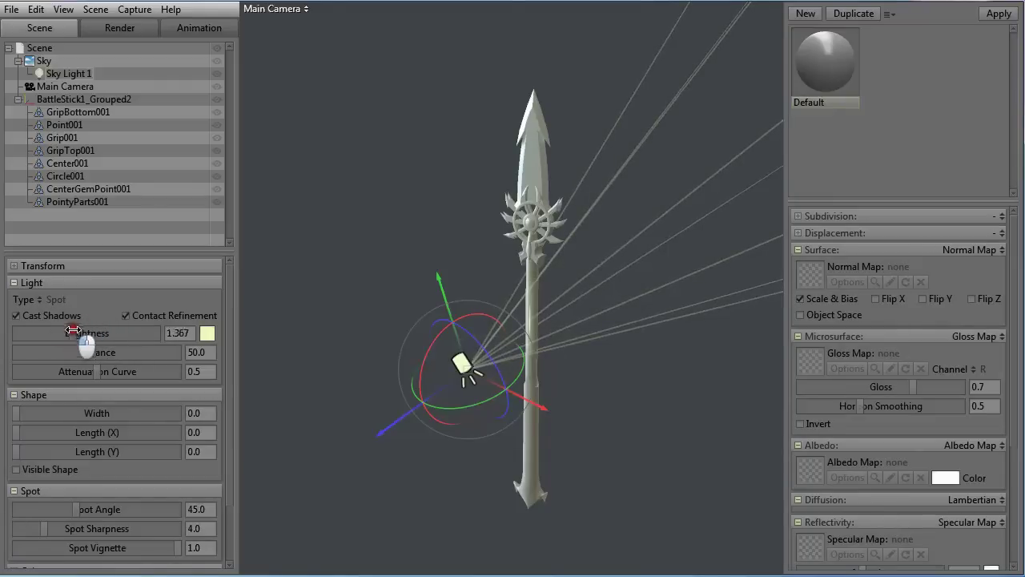
Set the Sky's child-light brightness to about 2.585 and change Sky Light 1's type to Directional
left_click(38, 62)
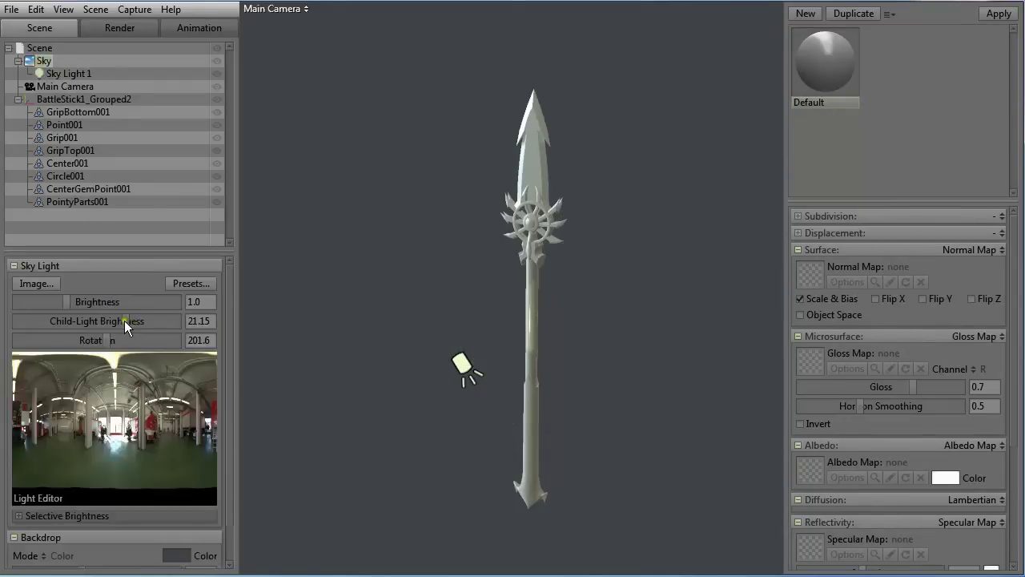
left_click_drag(124, 320, 80, 321)
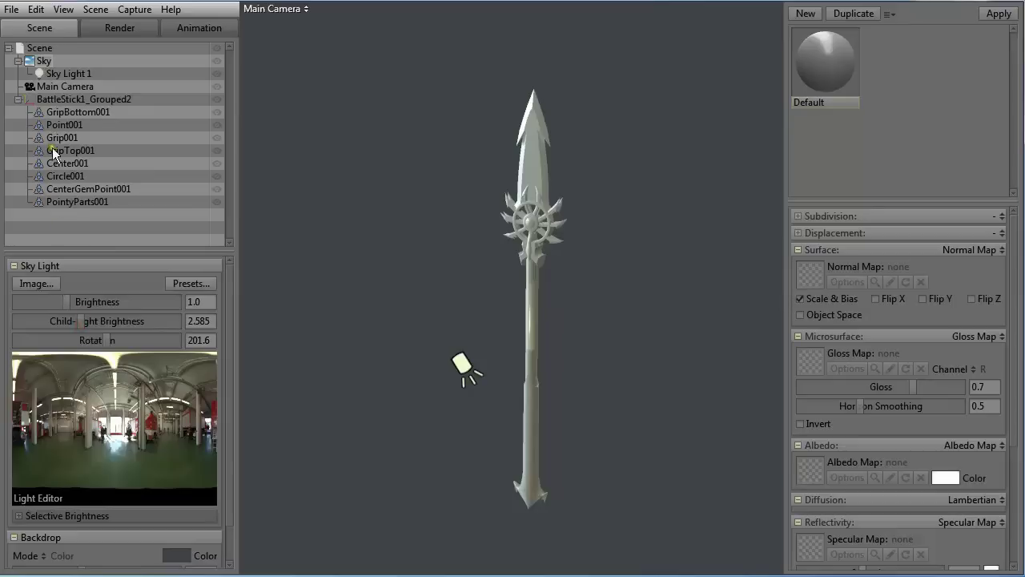
left_click(52, 76)
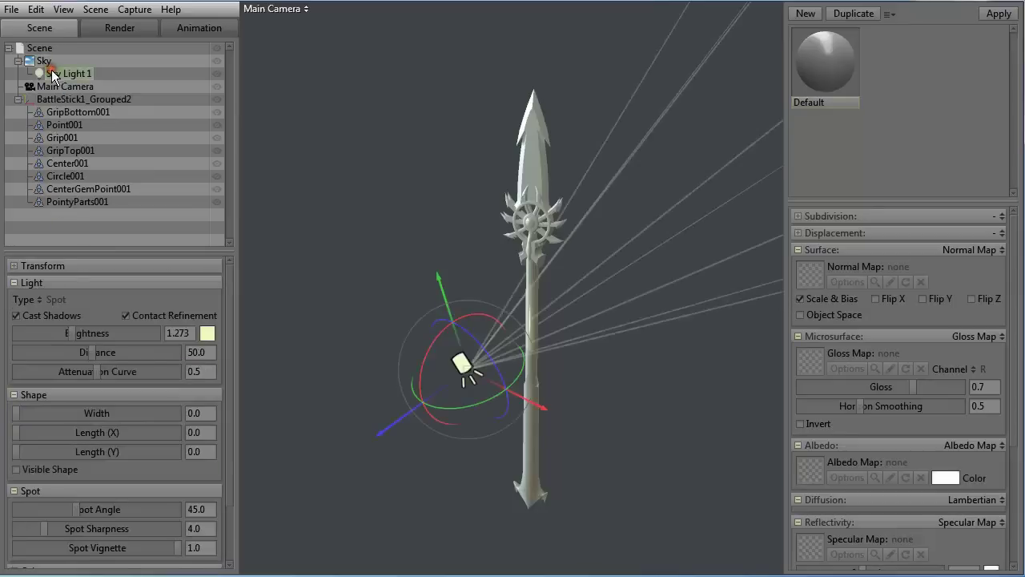
left_click(39, 301)
left_click(60, 300)
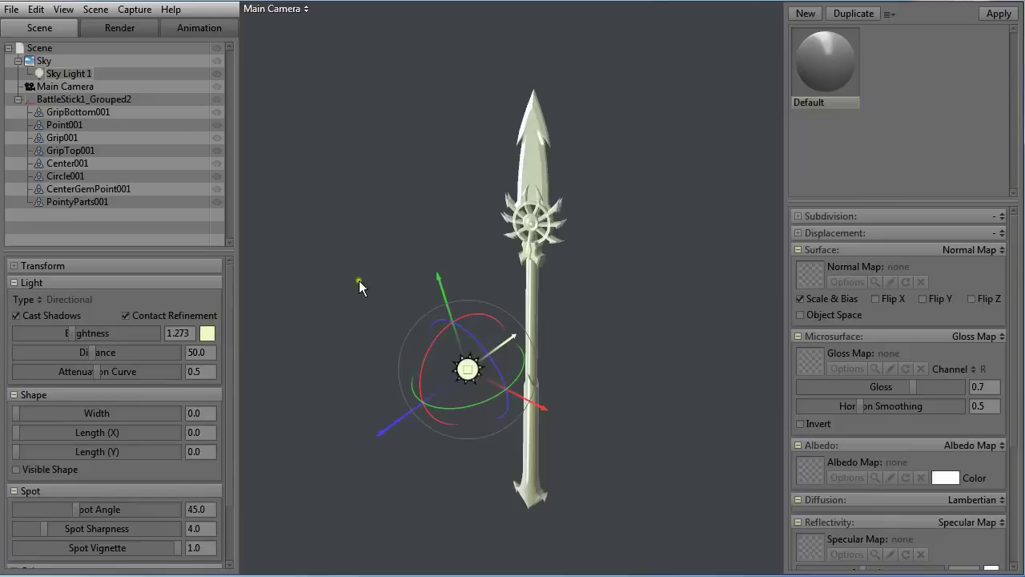
Change the backdrop mode to Blurred Sky and rotate the sky with its child light to about 243.6
mouse_move(357, 265)
left_mouse_down()
mouse_move(362, 252)
mouse_move(551, 254)
mouse_move(366, 275)
mouse_move(588, 266)
mouse_move(427, 301)
mouse_move(380, 291)
mouse_move(545, 298)
mouse_move(389, 295)
left_mouse_up()
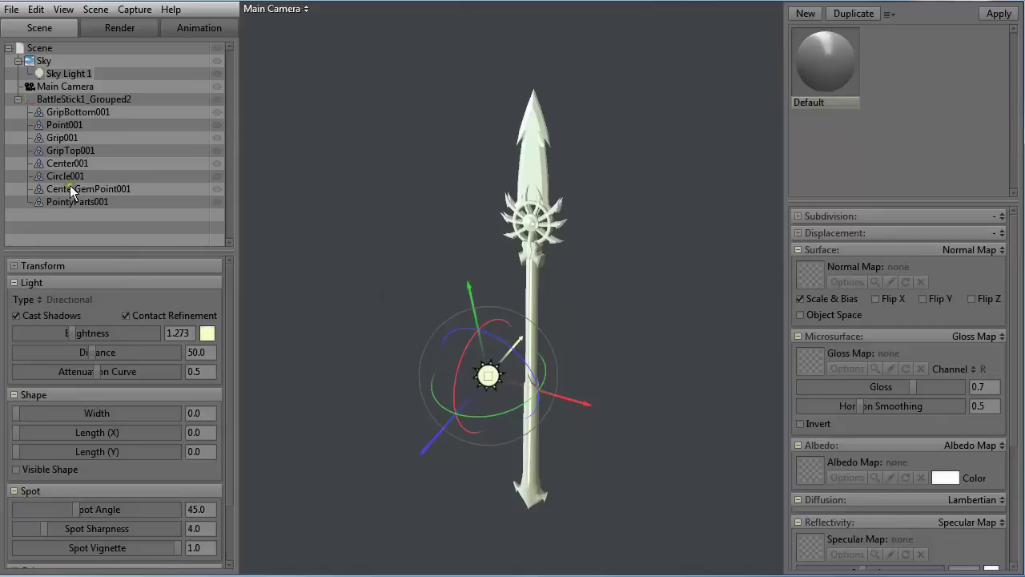
left_click(44, 61)
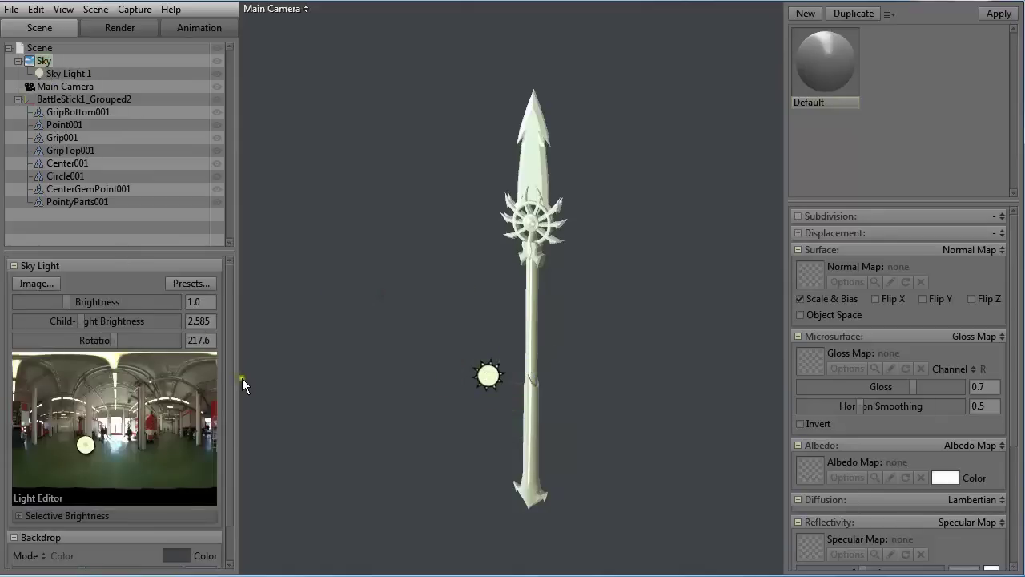
scroll(232, 393, "down", 2)
left_click(45, 514)
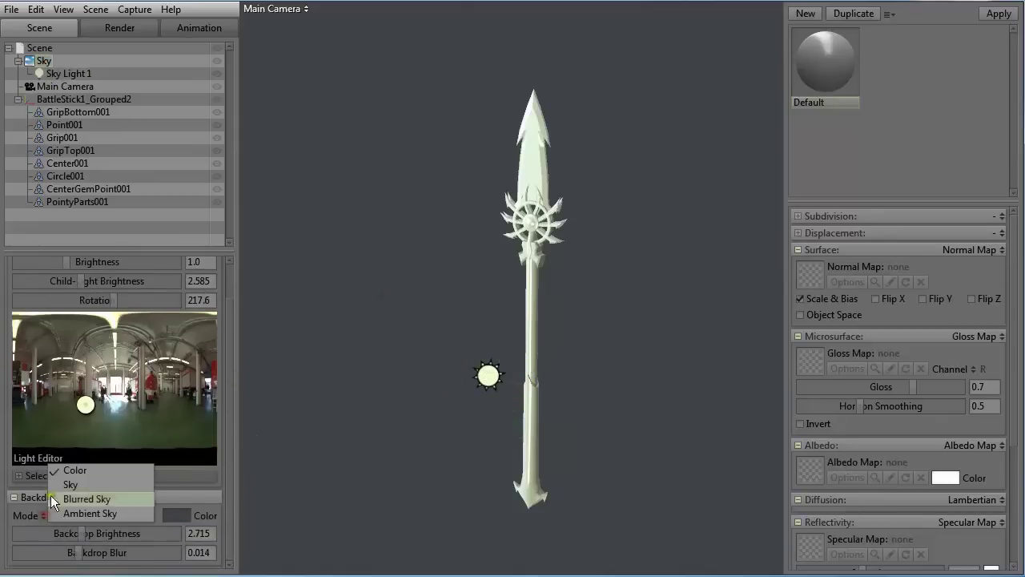
left_click(68, 497)
right_click_drag(413, 259, 437, 275, "shift")
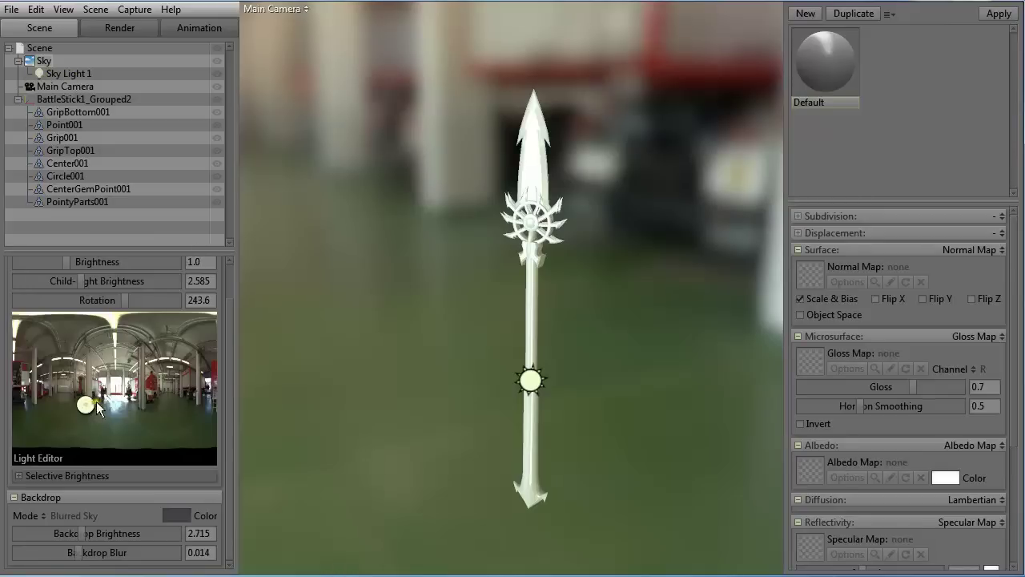
Move Sky Light 1 out of the Sky in the scene hierarchy and rotate the sky independently of it
left_click(55, 73)
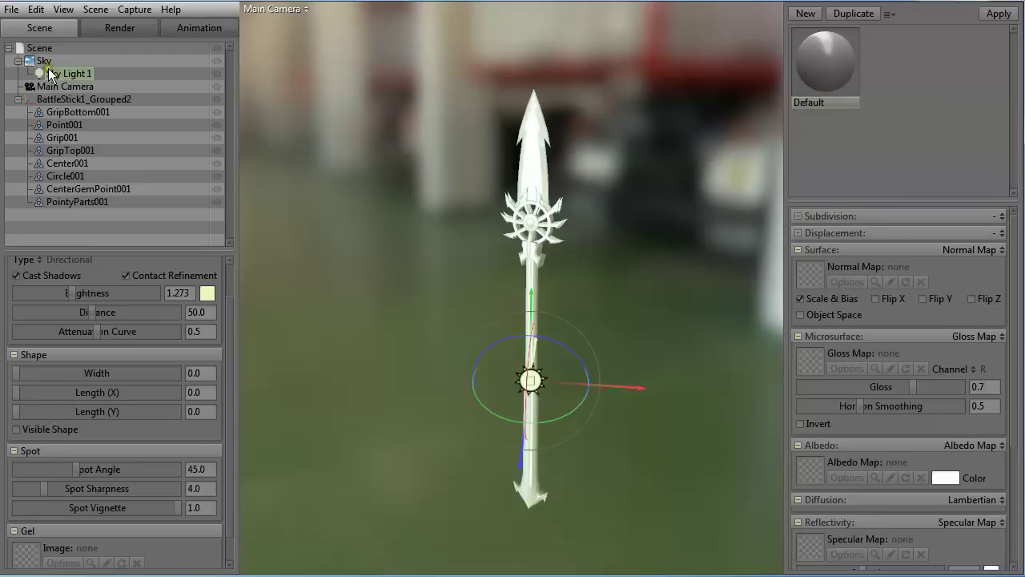
left_click_drag(42, 74, 32, 53)
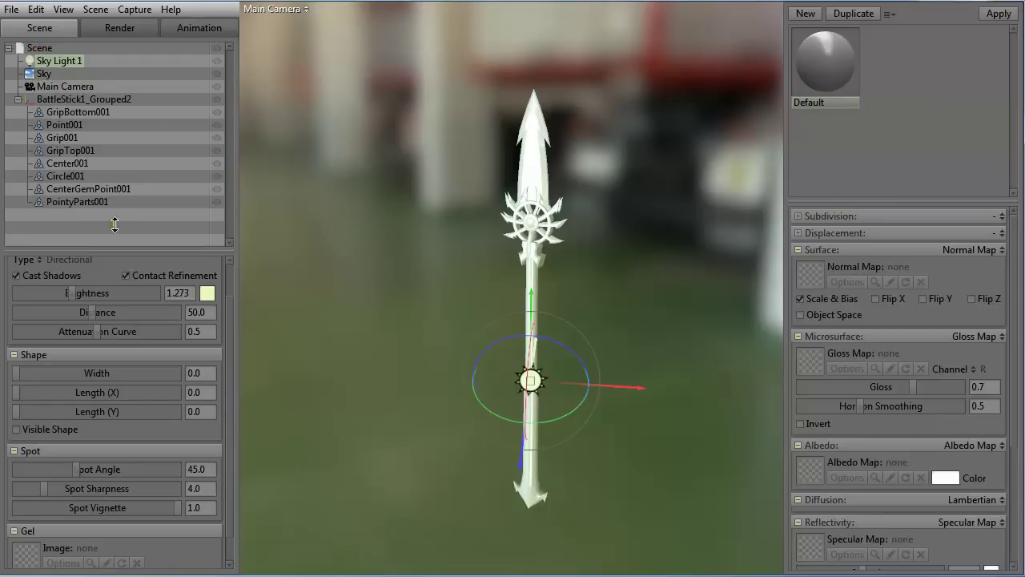
left_click_drag(381, 297, 395, 281, "shift")
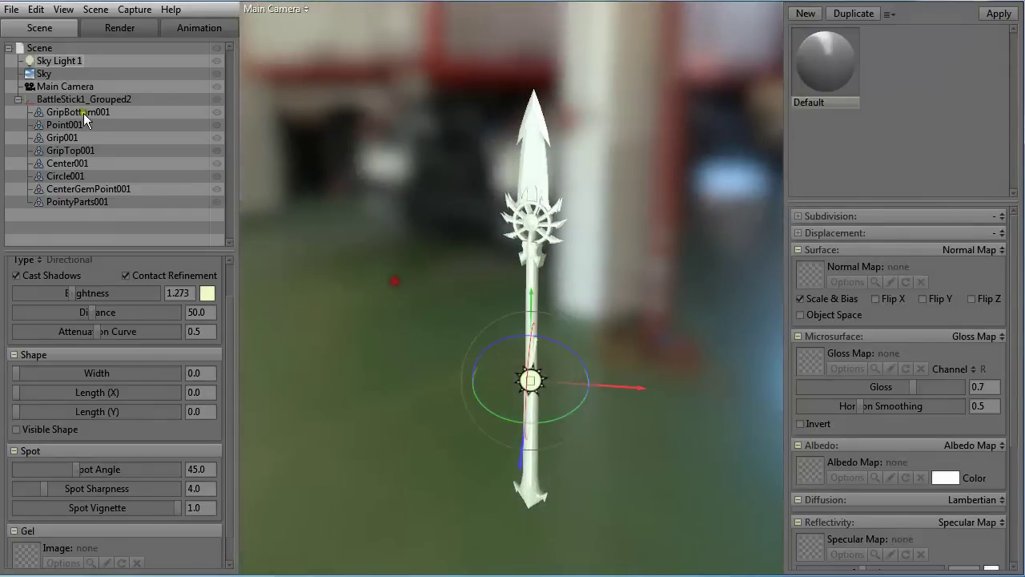
Nest Sky Light 1 under the Sky and rotate both together to a sky rotation of about 231.6
mouse_move(39, 69)
left_mouse_down()
mouse_move(72, 102)
mouse_move(53, 77)
left_mouse_up()
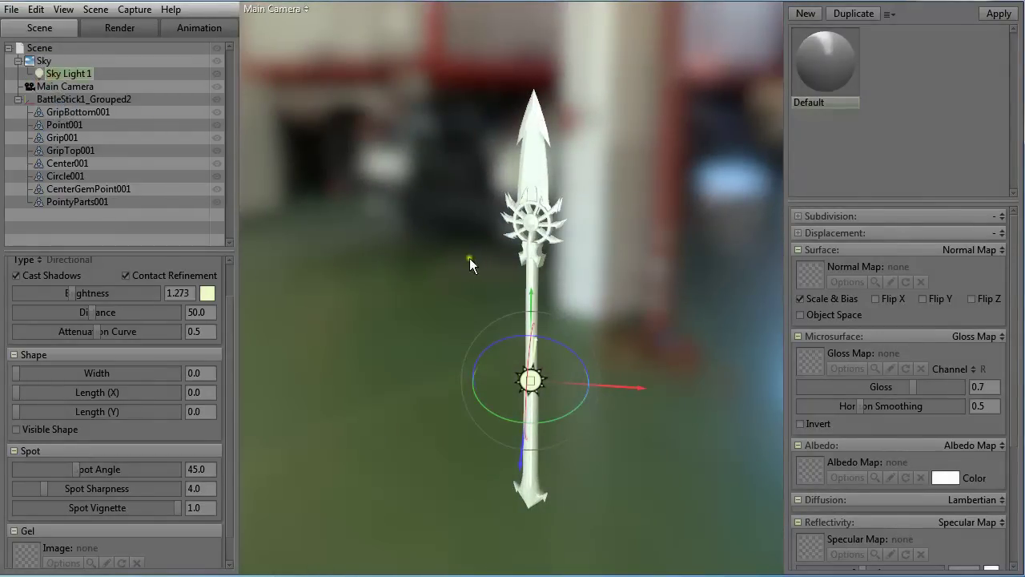
mouse_move(469, 257)
left_mouse_down("shift")
mouse_move(378, 251)
mouse_move(535, 260)
mouse_move(425, 259)
left_mouse_up("shift")
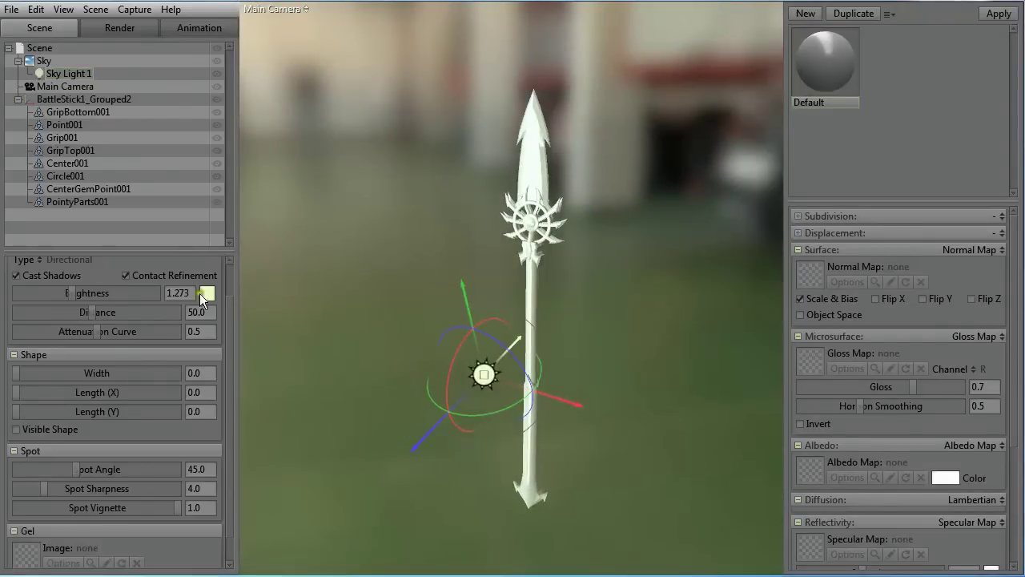
double_click(60, 74)
key("Escape")
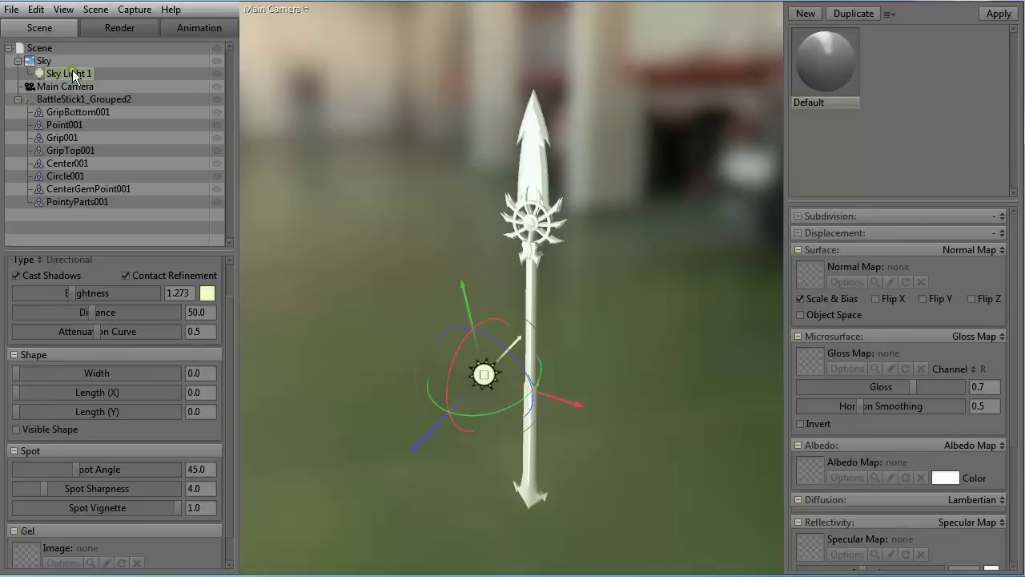
double_click(69, 74)
key("Escape")
left_click_drag(233, 335, 238, 297)
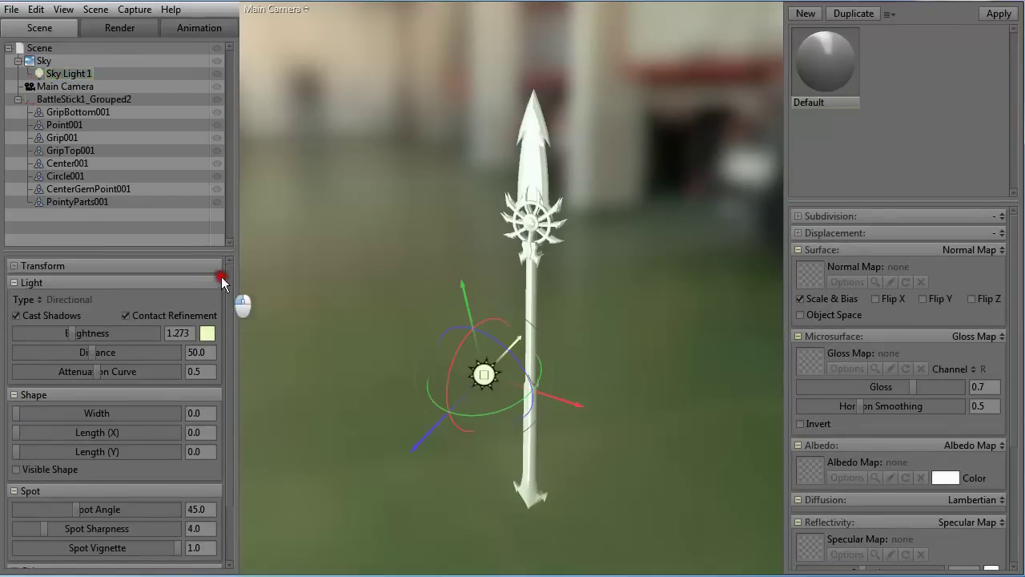
Delete the Sky's existing child light in its light editor
left_click(38, 61)
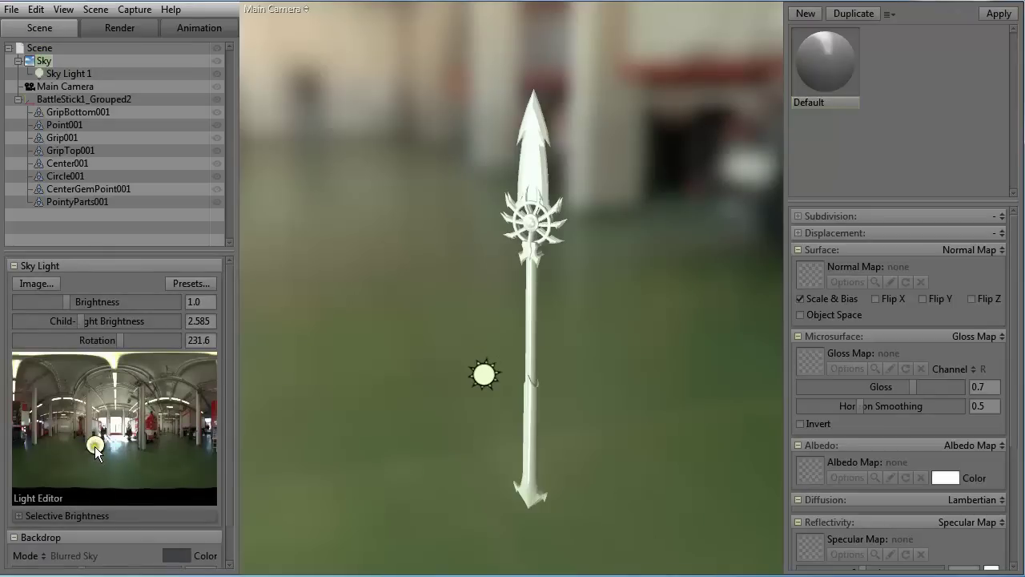
key("Delete")
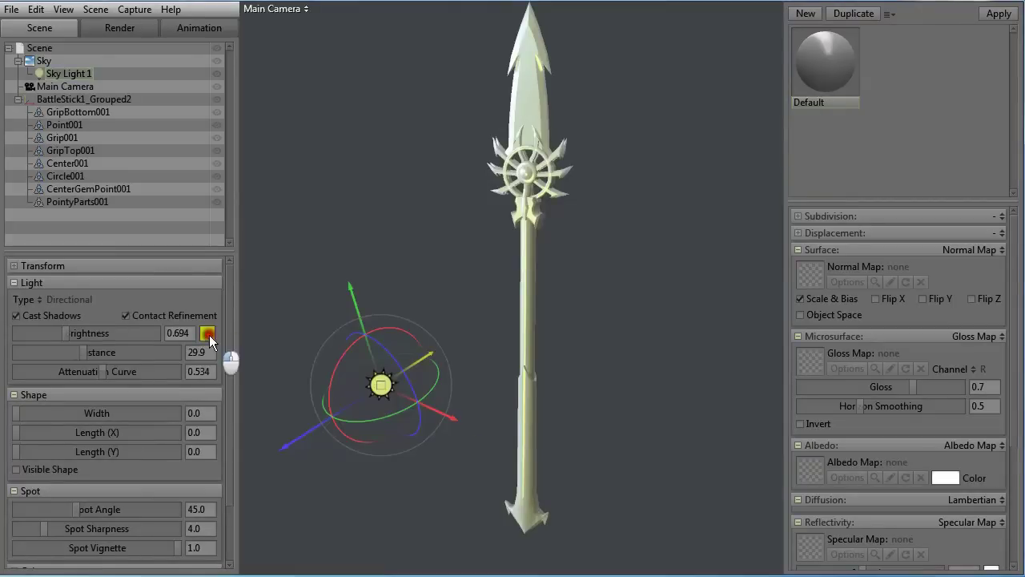
Try a teal colour on Sky Light 1, then settle on a muted red
left_click(207, 334)
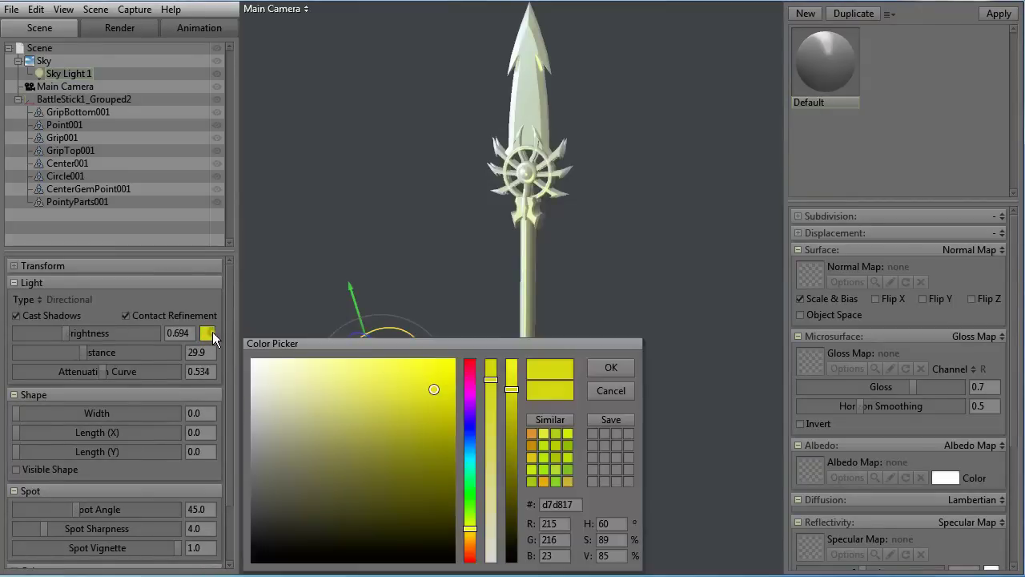
mouse_move(394, 402)
left_mouse_down()
mouse_move(404, 433)
mouse_move(397, 398)
mouse_move(383, 459)
mouse_move(397, 465)
left_mouse_up()
left_click(470, 466)
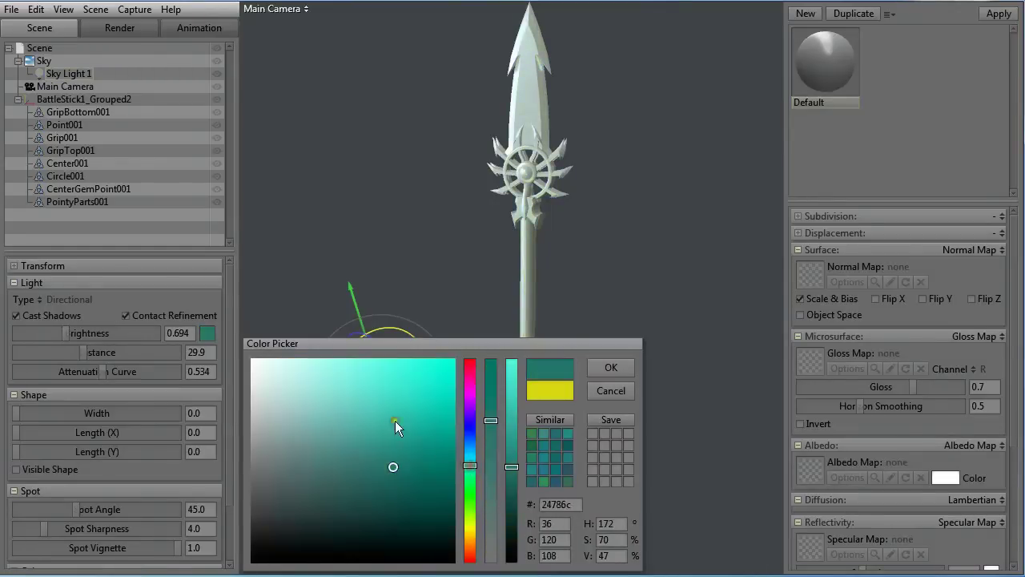
left_click_drag(394, 422, 376, 410)
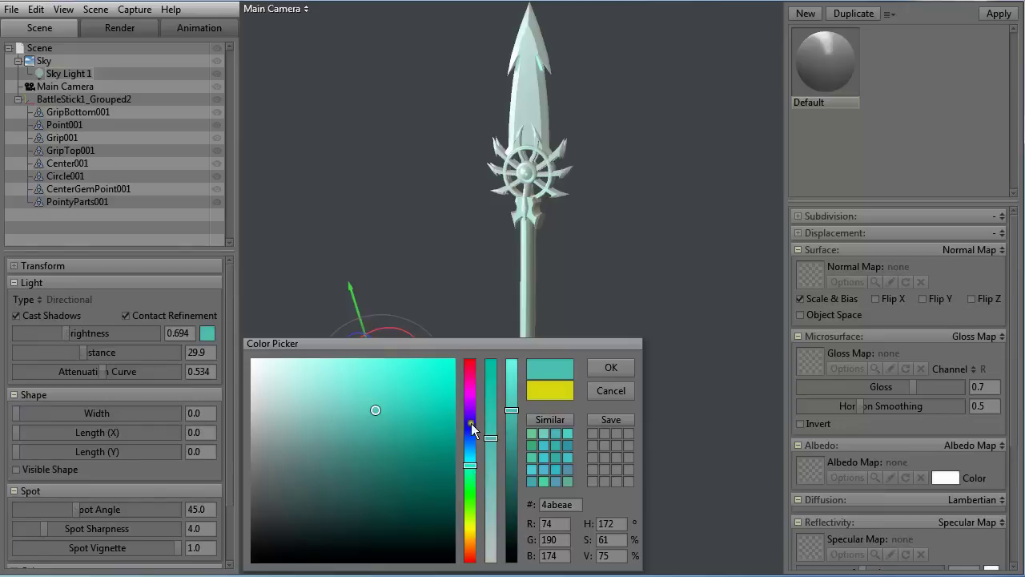
left_click(473, 361)
left_click(617, 368)
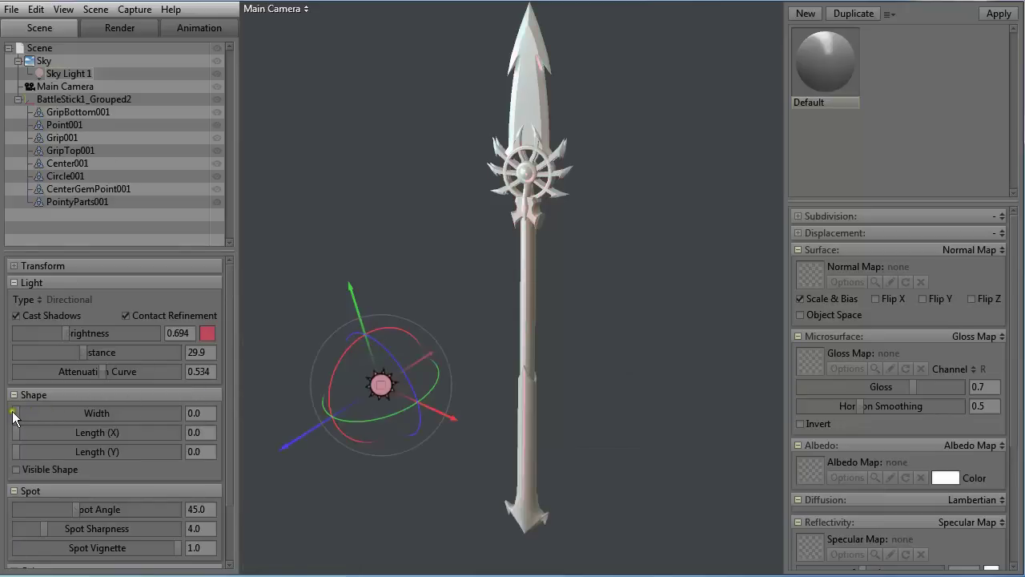
Enlarge Sky Light 1's shape to a width of about 44.22, an X length of 67.59 and a Y length of 20.03
left_click_drag(12, 411, 88, 414)
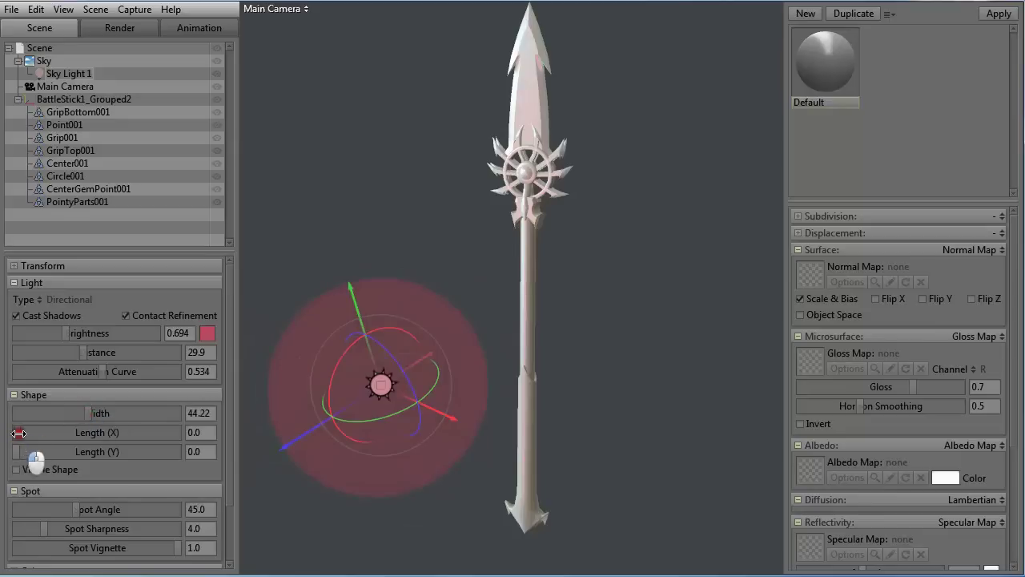
left_click_drag(18, 433, 97, 438)
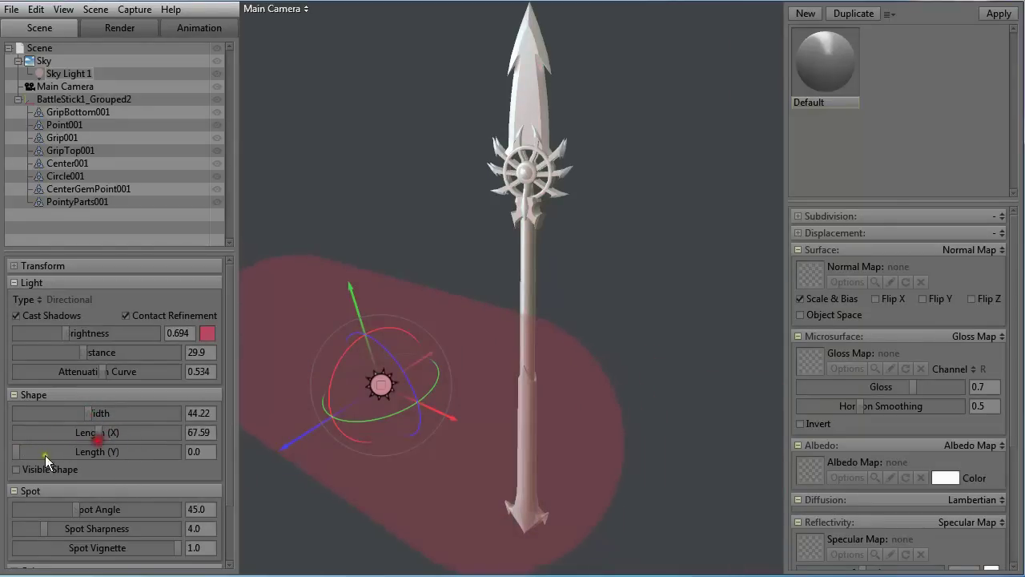
left_click_drag(20, 455, 76, 454)
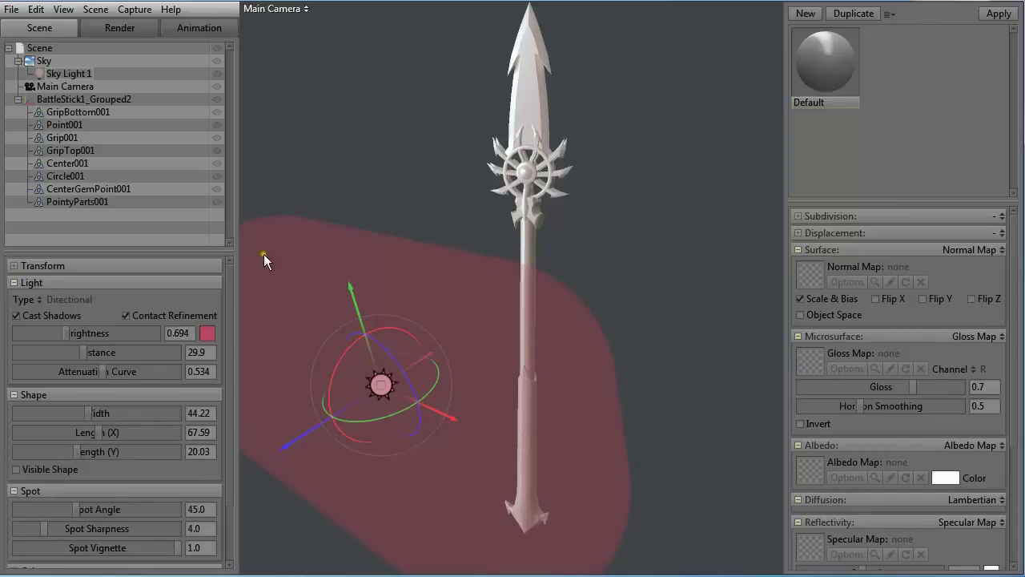
Reset Sky Light 1's shape width, X length and Y length to 0
left_click_drag(75, 455, 14, 454)
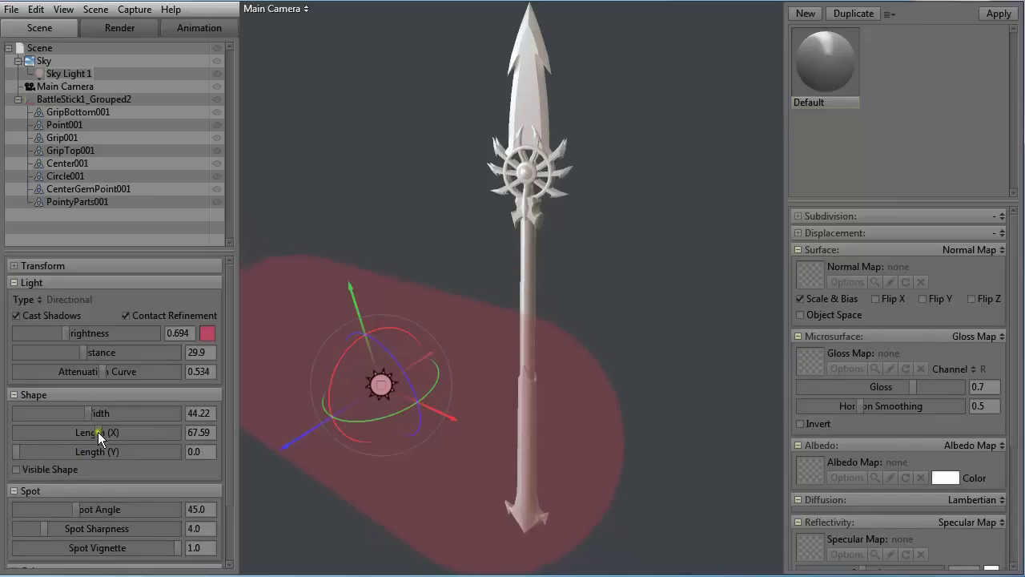
left_click_drag(98, 432, 22, 448)
left_click_drag(90, 411, 1, 423)
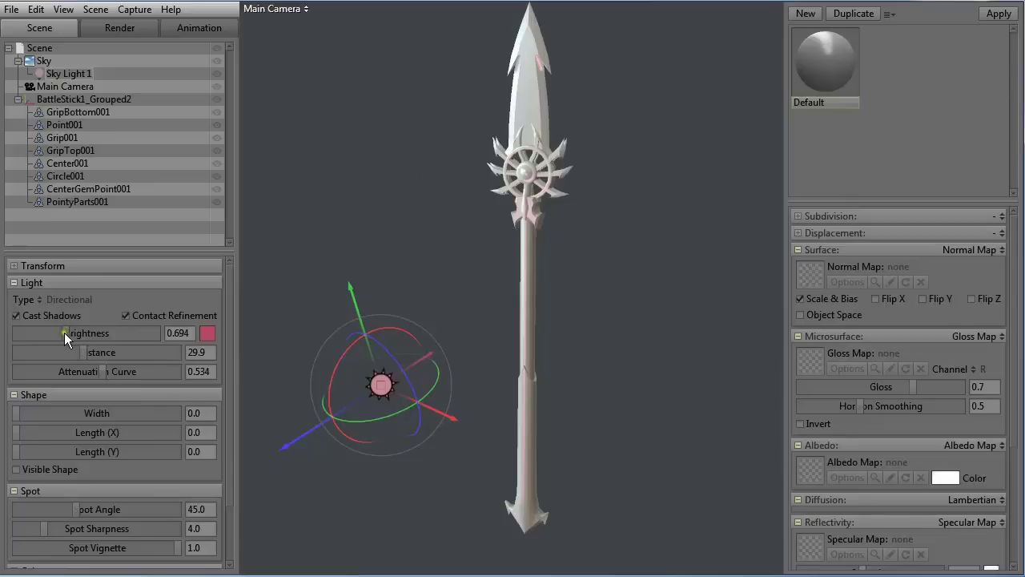
Raise Sky Light 1's brightness to about 2.188 and change its type to Spot
left_click_drag(64, 333, 77, 326)
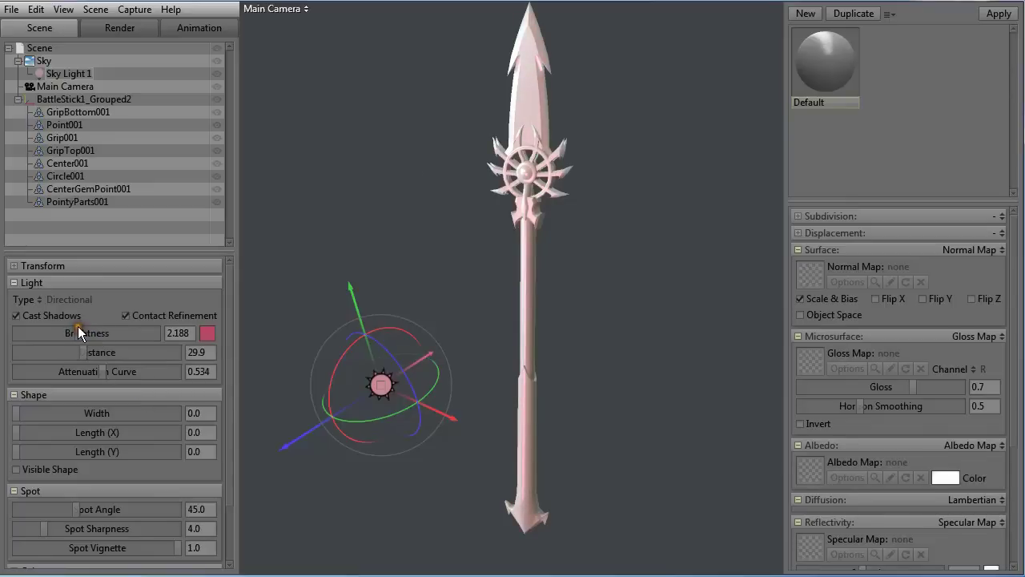
scroll(192, 417, "down", 2)
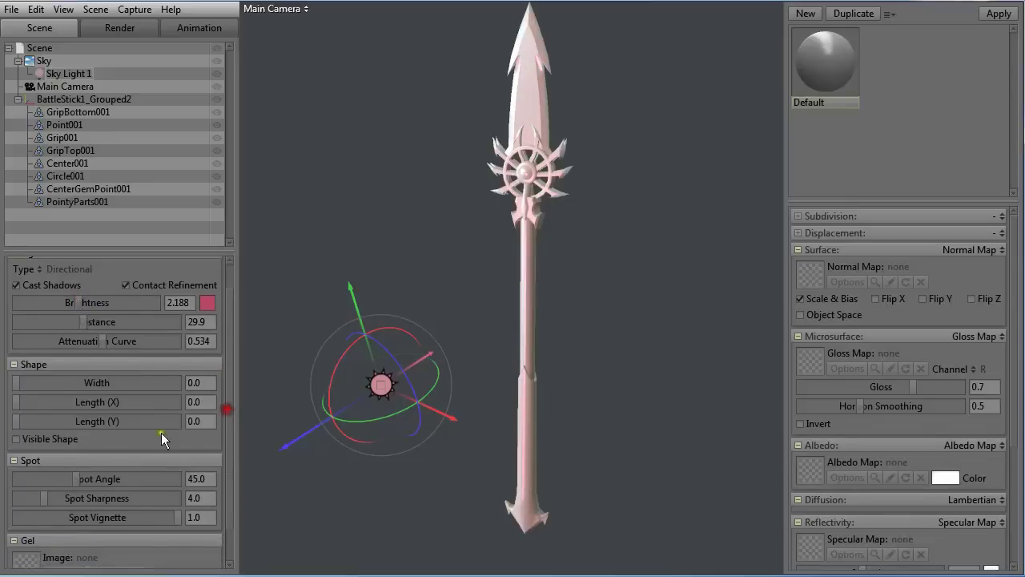
scroll(231, 398, "up", 2)
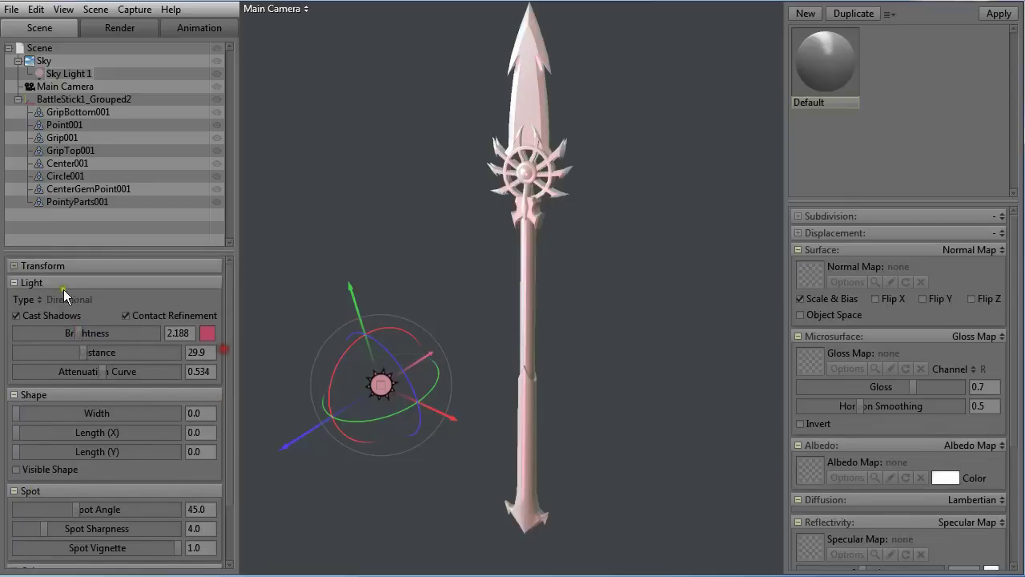
left_click(35, 298)
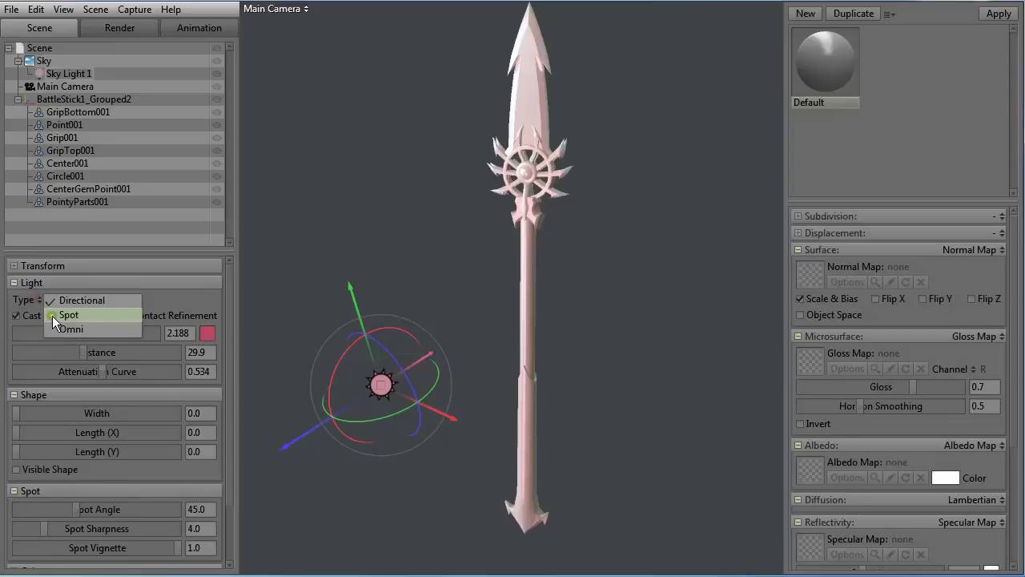
left_click(54, 311)
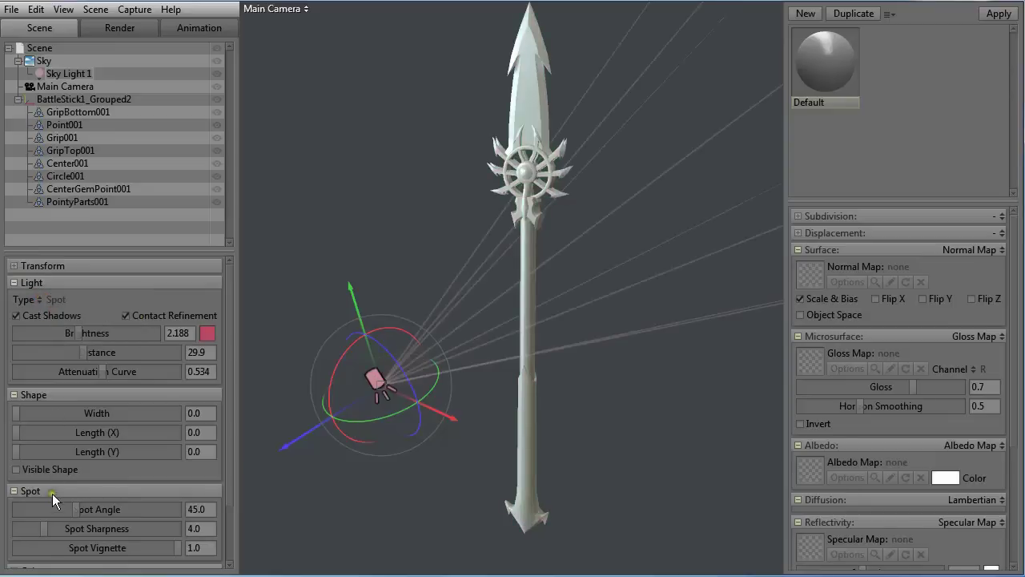
Widen Sky Light 1's spot angle to about 88.51, set its spot sharpness to about 3.972 and lower its vignette
left_click_drag(75, 506, 136, 511)
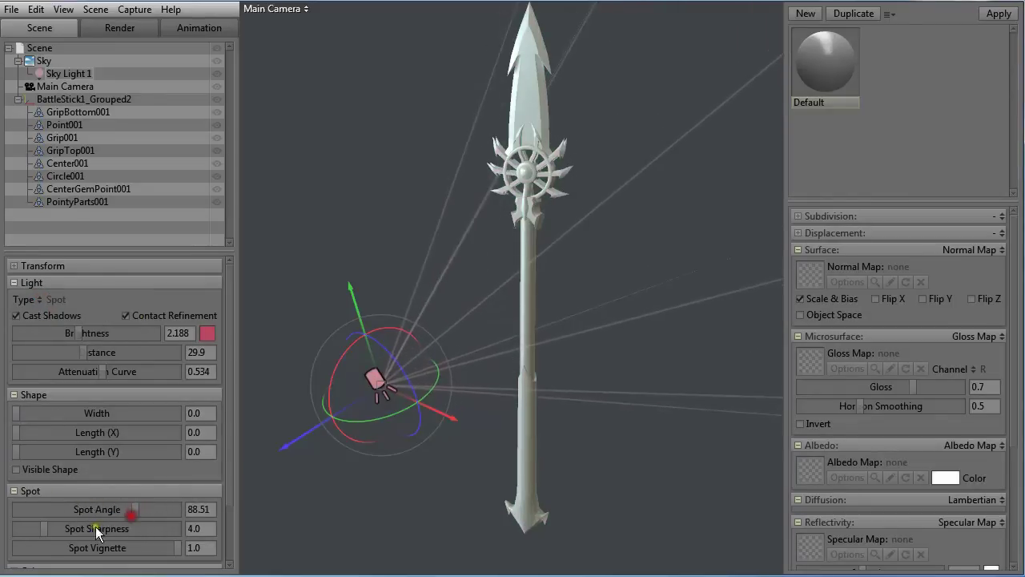
mouse_move(41, 528)
left_mouse_down()
mouse_move(142, 541)
mouse_move(44, 531)
left_mouse_up()
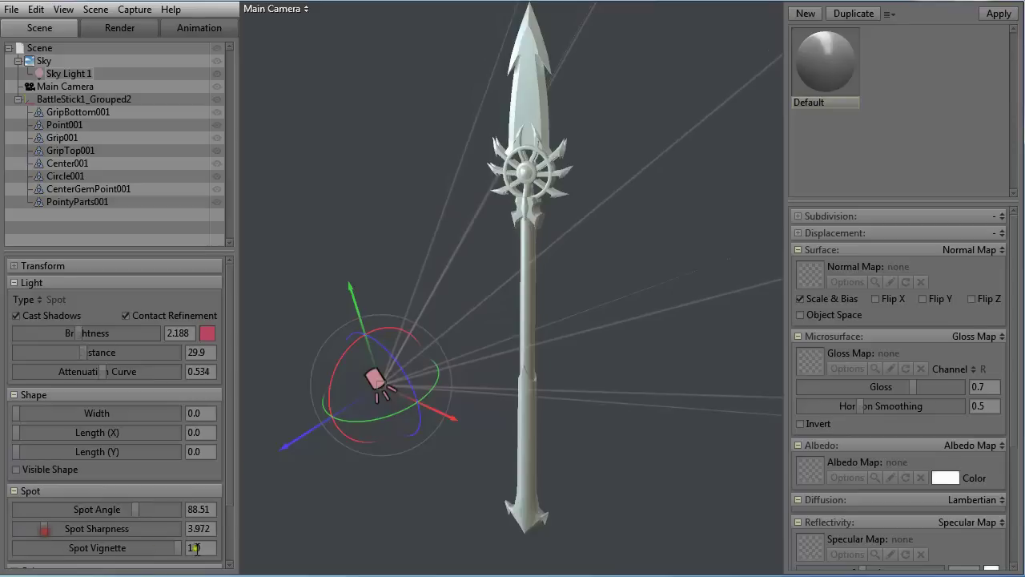
left_click_drag(177, 552, 97, 550)
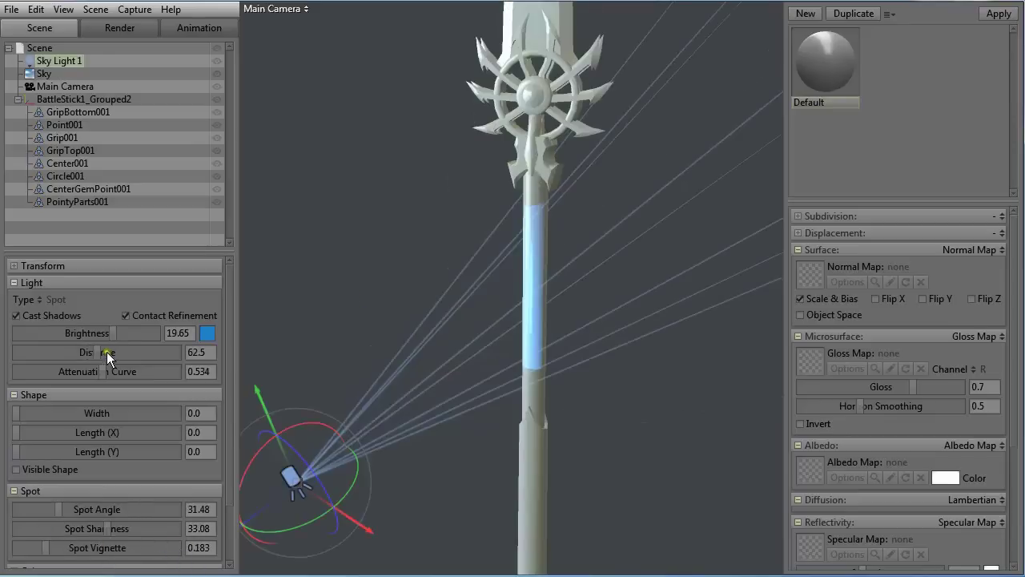
Set Sky Light 1's distance to about 75.82, spot angle to 77.82, spot sharpness to 9.734 and spot vignette to 1.0
mouse_move(107, 352)
left_mouse_down()
mouse_move(116, 352)
mouse_move(60, 353)
mouse_move(186, 356)
mouse_move(84, 358)
mouse_move(97, 351)
left_mouse_up()
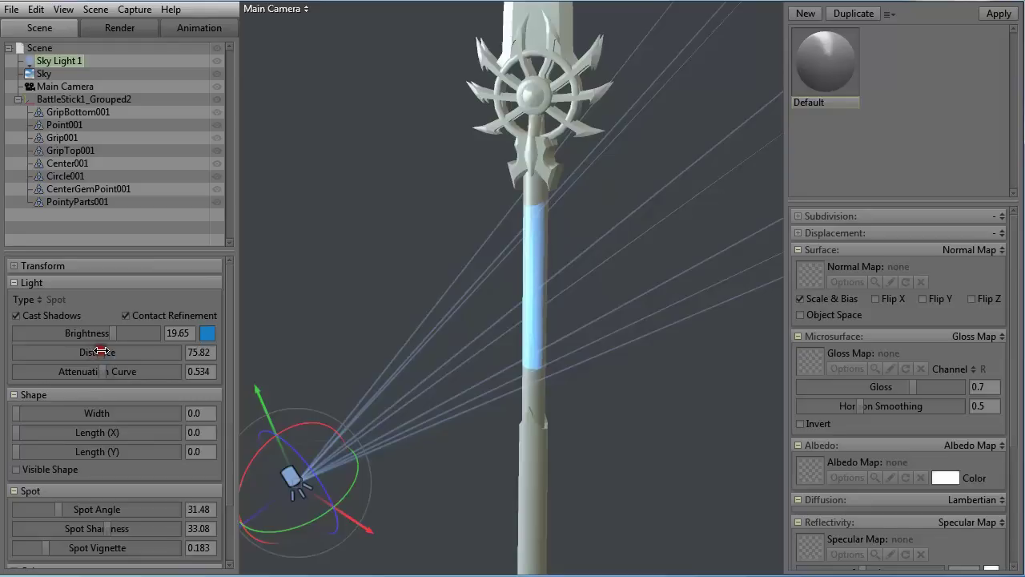
mouse_move(109, 529)
left_mouse_down()
mouse_move(177, 547)
mouse_move(71, 539)
mouse_move(44, 566)
mouse_move(186, 550)
left_mouse_up()
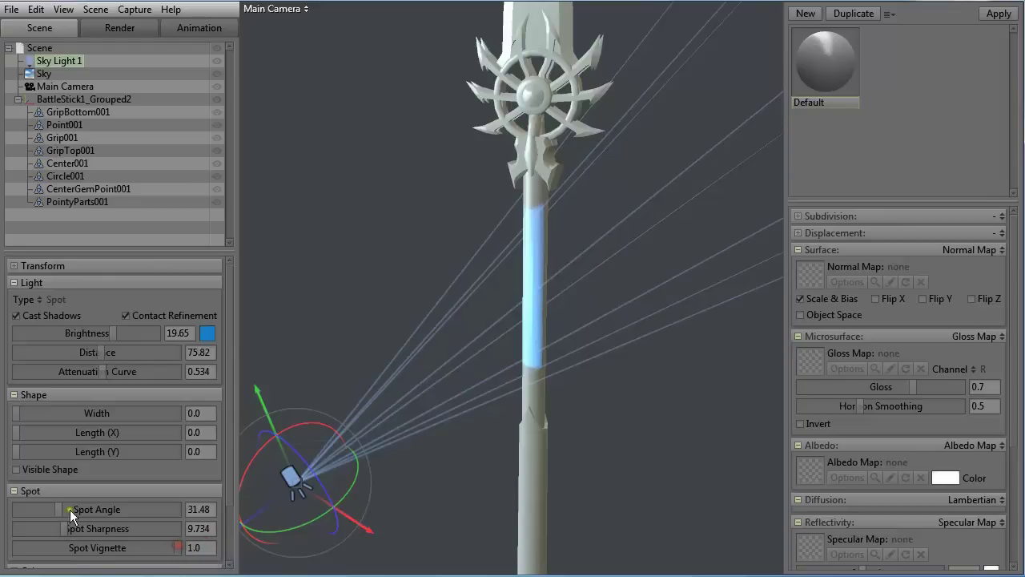
left_click_drag(70, 509, 119, 509)
left_click_drag(160, 558, 209, 552)
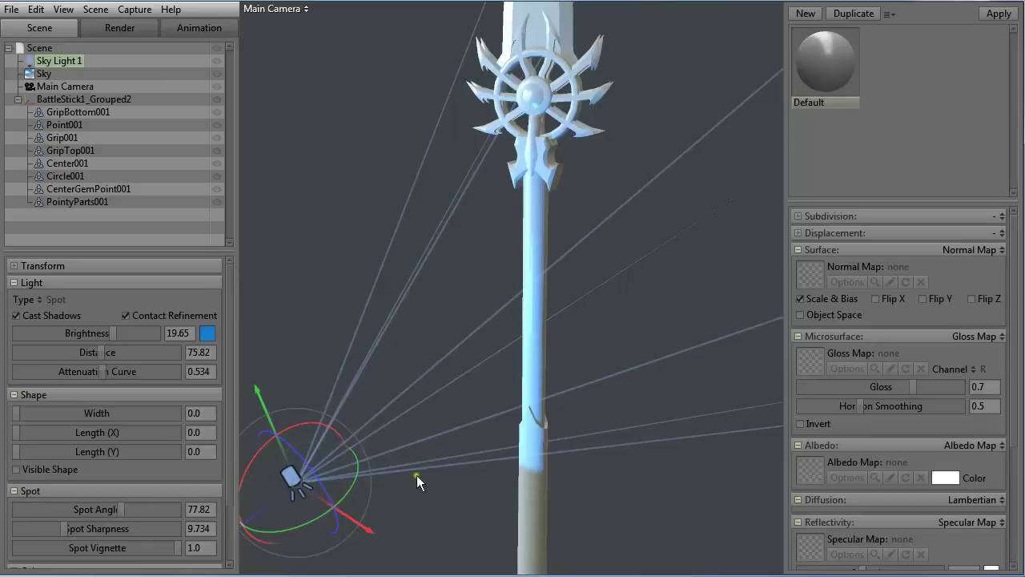
Reduce Sky Light 1's spot sharpness to 1.0, keep the vignette at 1.0 and deselect it to view the weapon
left_click_drag(81, 527, 18, 536)
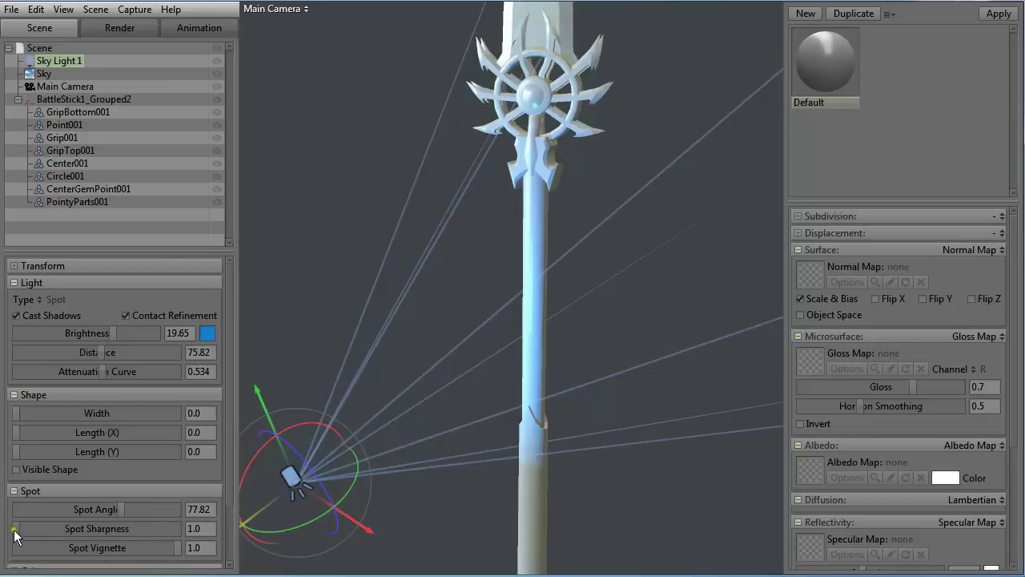
left_click_drag(177, 550, 244, 557)
scroll(495, 346, "down", 3)
left_click(335, 191)
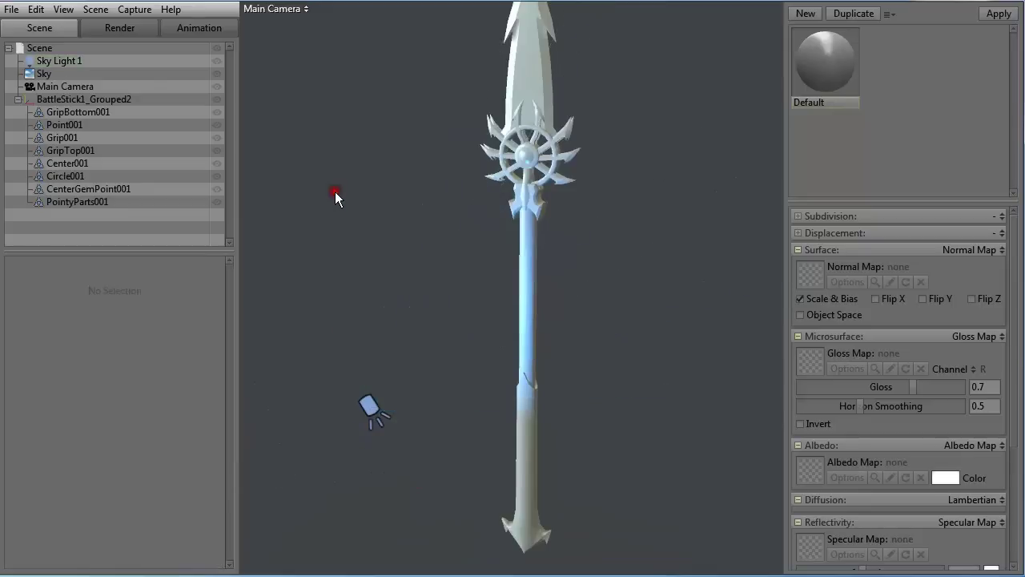
Widen Sky Light 1's spot angle to 120 and check the weapon with the light deselected
left_click(370, 409)
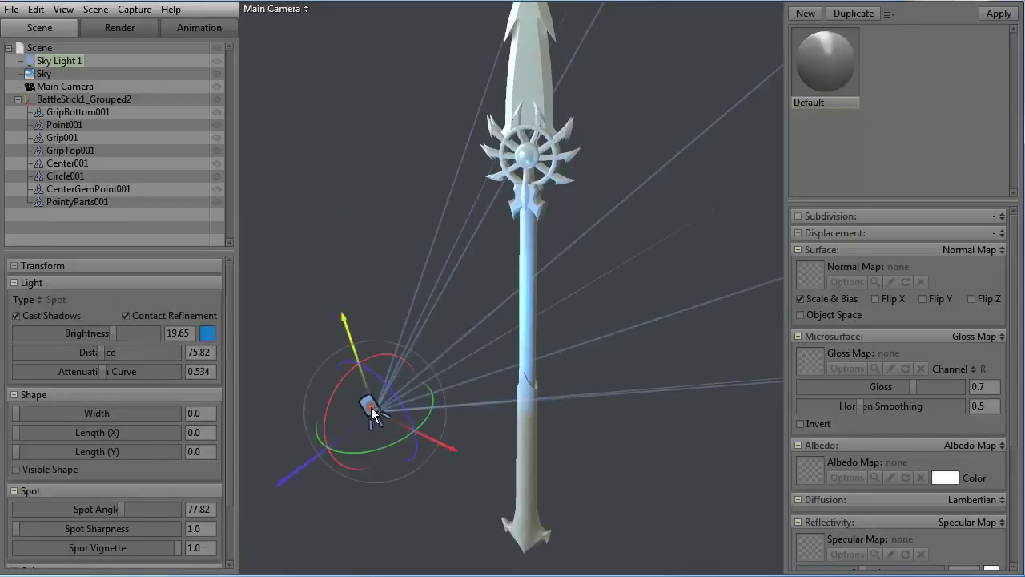
left_click_drag(123, 514, 207, 509)
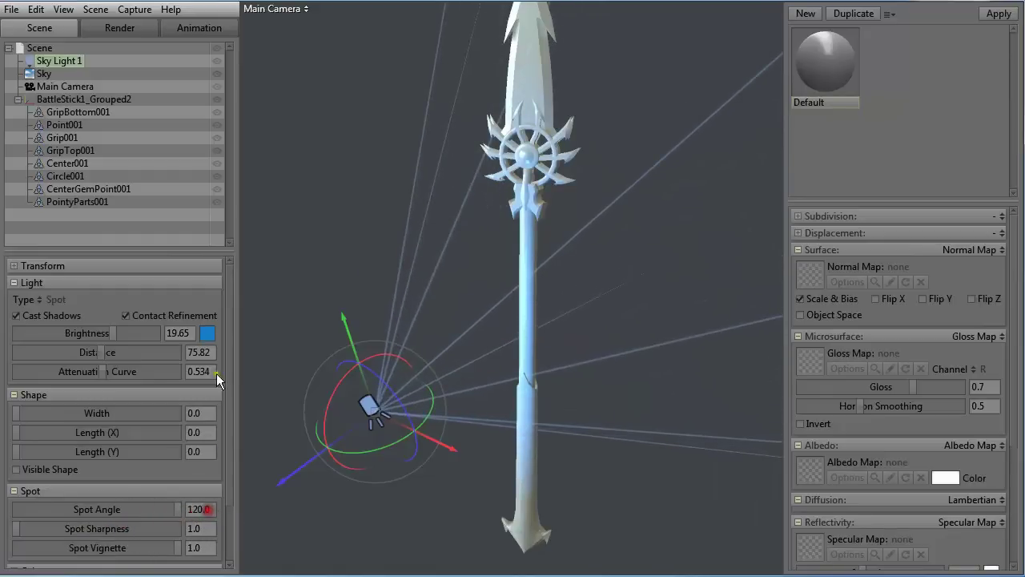
left_click(350, 219)
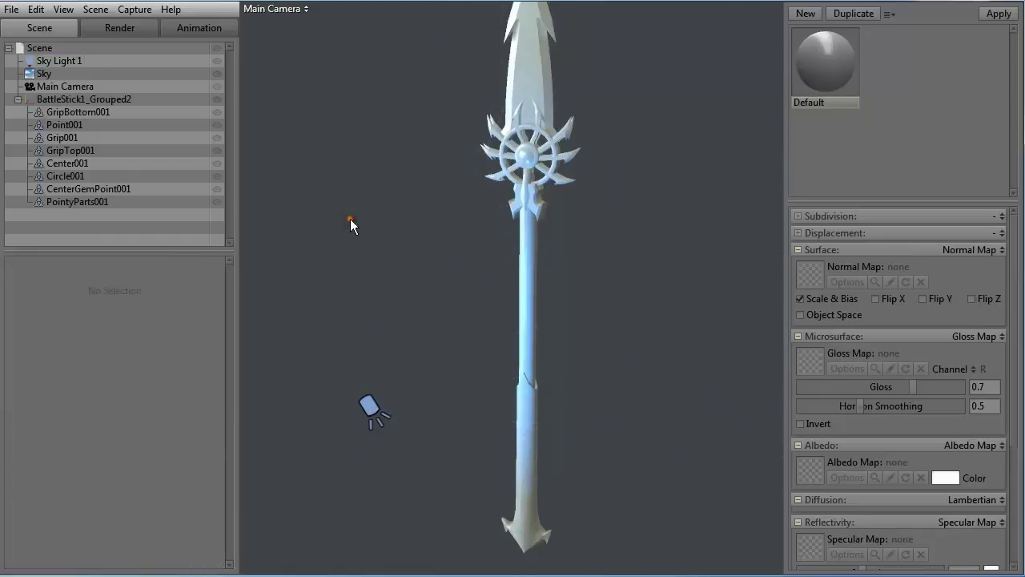
left_click(369, 405)
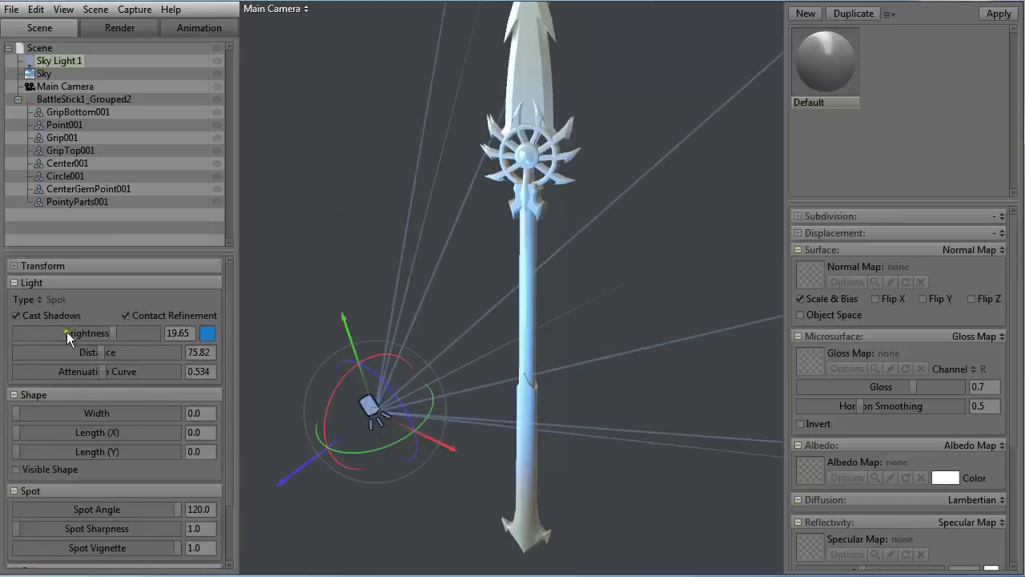
Change Sky Light 1's type back to Directional and reduce its brightness to about 1.273
left_click(36, 298)
left_click(49, 304)
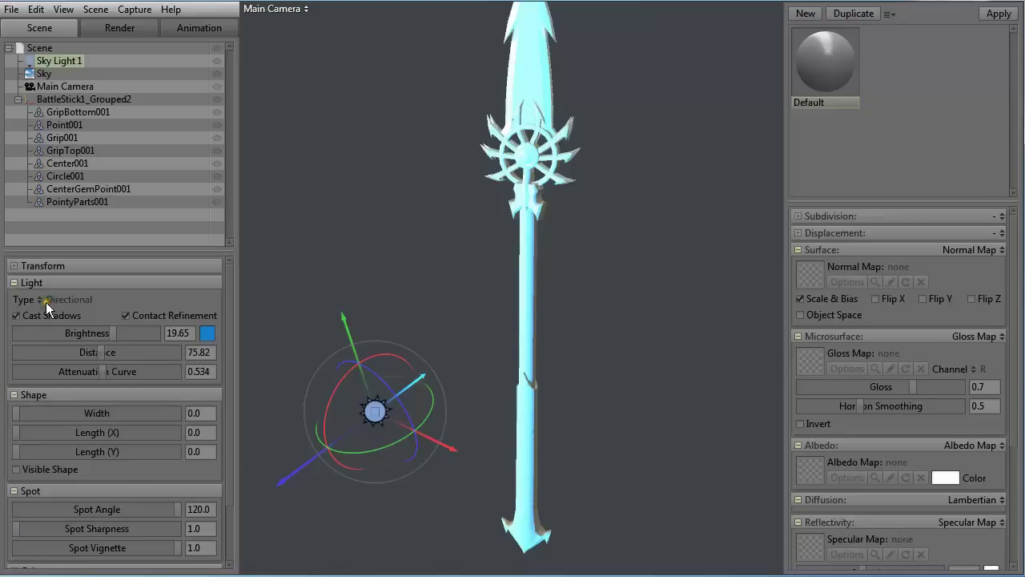
left_click_drag(116, 336, 73, 340)
Load Diffuse.jpg from the Plank textures folder as Sky Light 1's gel image
left_click(226, 370)
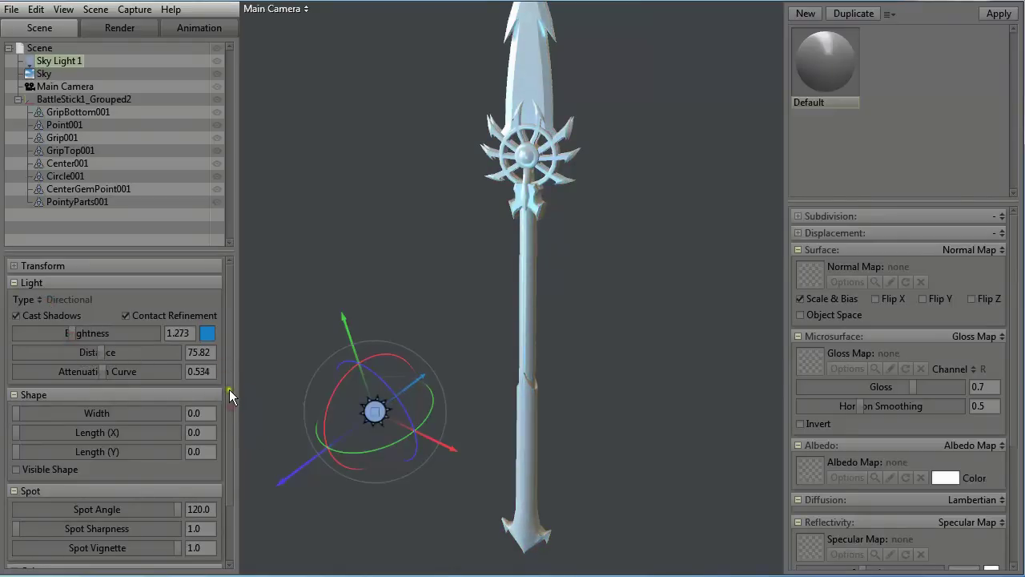
left_click_drag(229, 390, 237, 479)
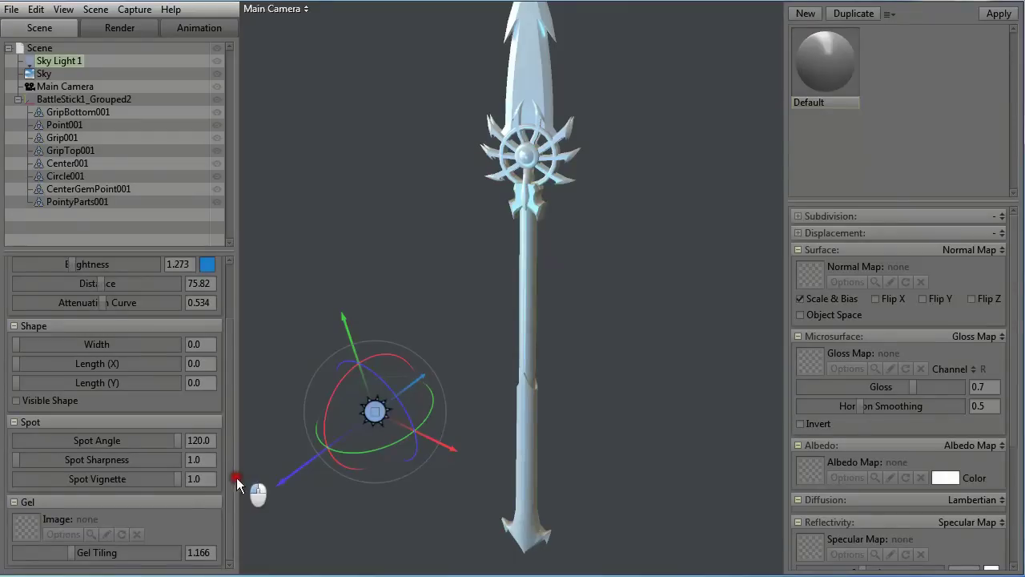
left_click(29, 531)
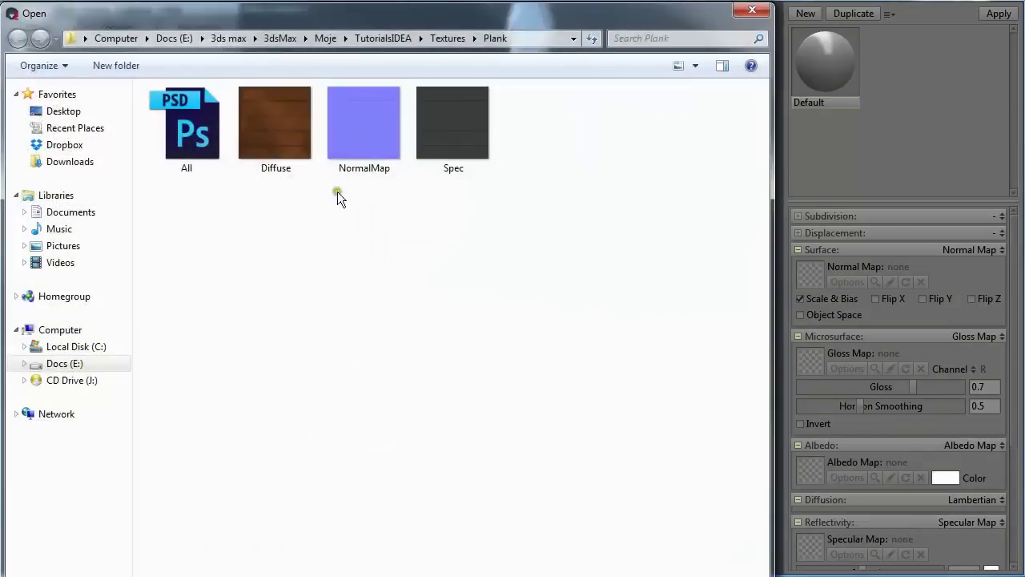
double_click(270, 137)
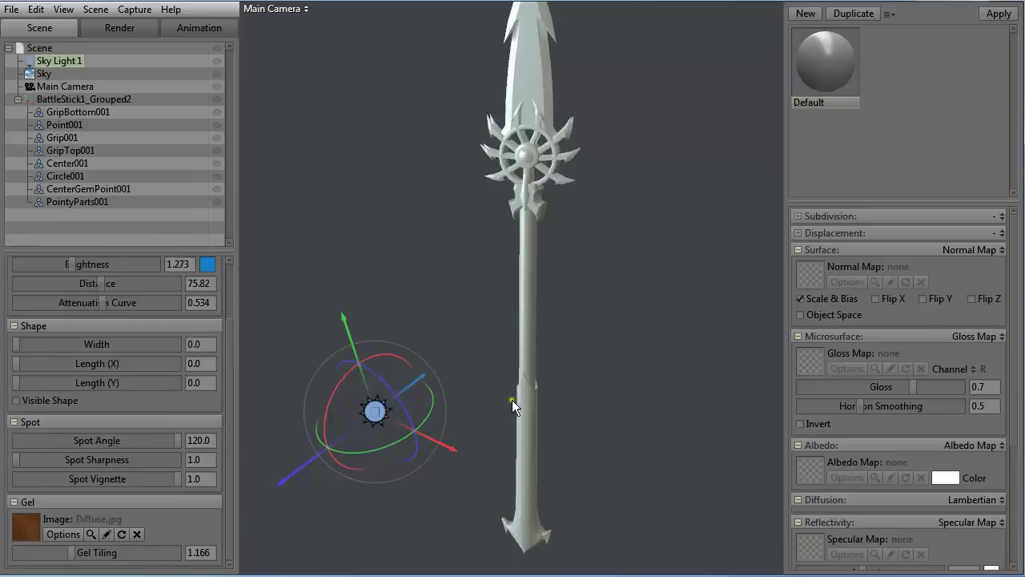
Raise Sky Light 1's brightness to about 95.54 to see the gel's effect on the weapon up close
right_click_drag(512, 399, 482, 373)
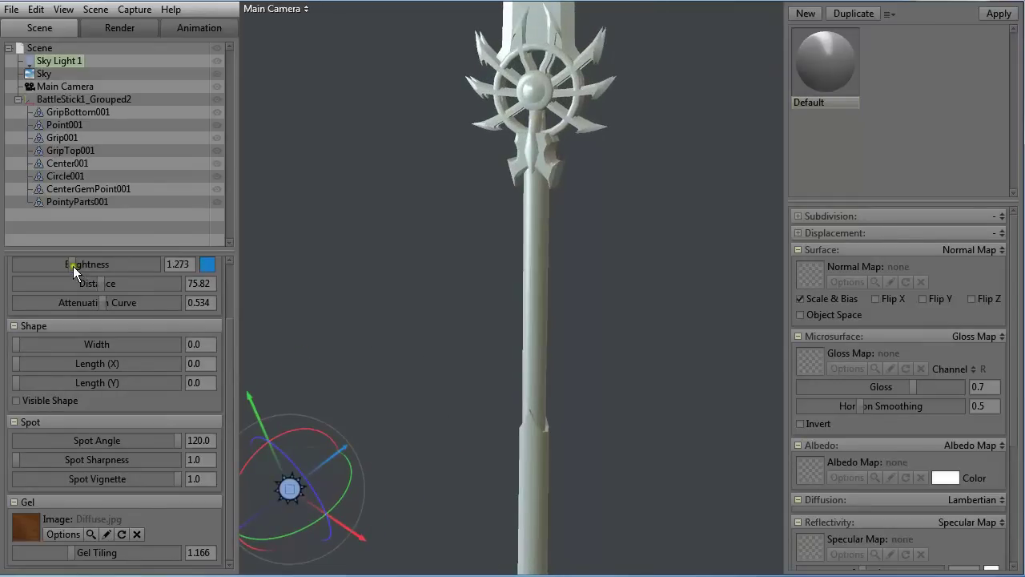
left_click_drag(73, 266, 151, 265)
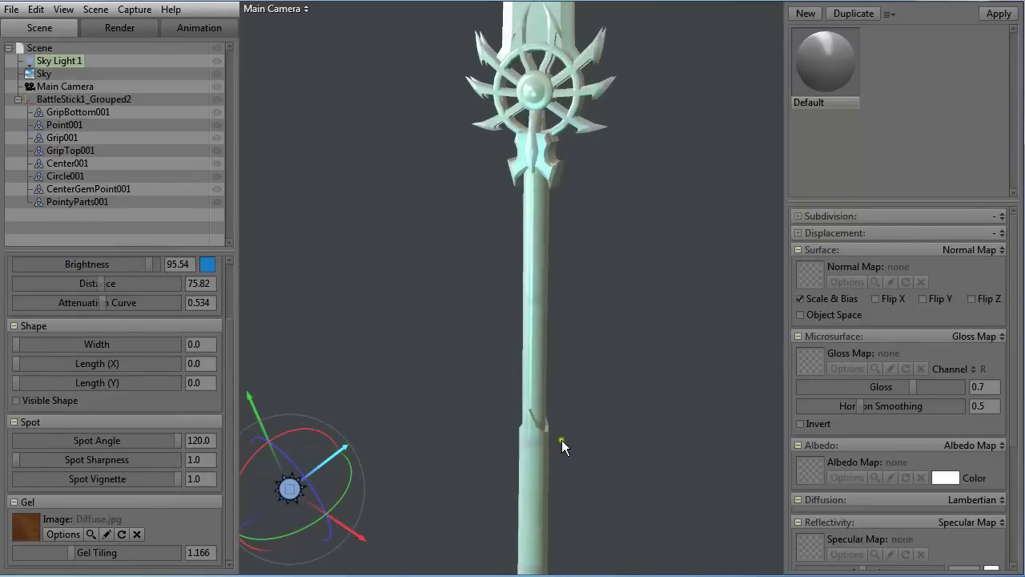
Examine the gel's effect on the weapon along its whole length, from the blade tip down to the pommel
right_click_drag(561, 440, 521, 366)
right_click_drag(577, 480, 572, 409)
left_click_drag(571, 416, 415, 267)
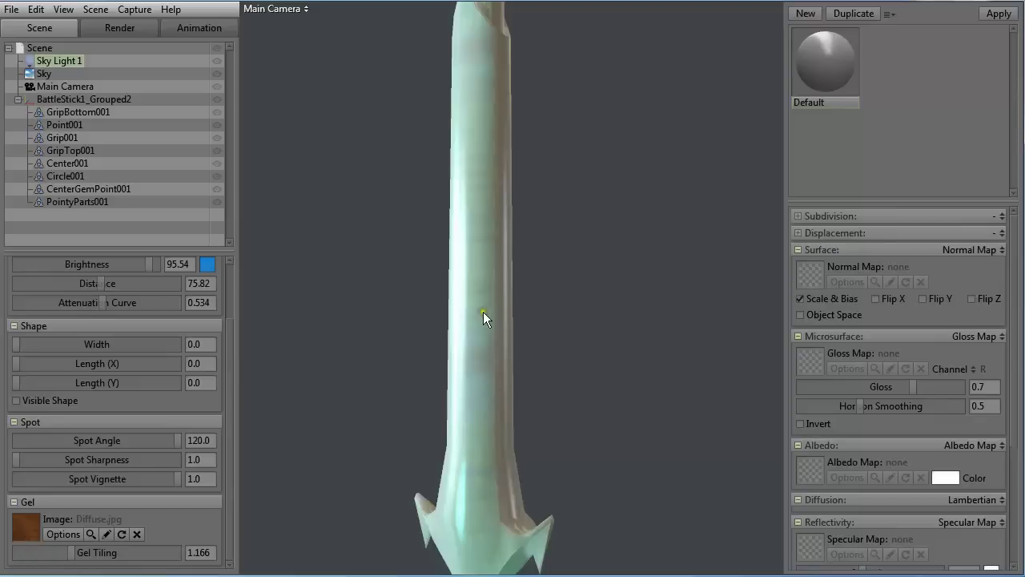
left_click_drag(483, 312, 480, 291)
middle_click_drag(494, 131, 499, 358)
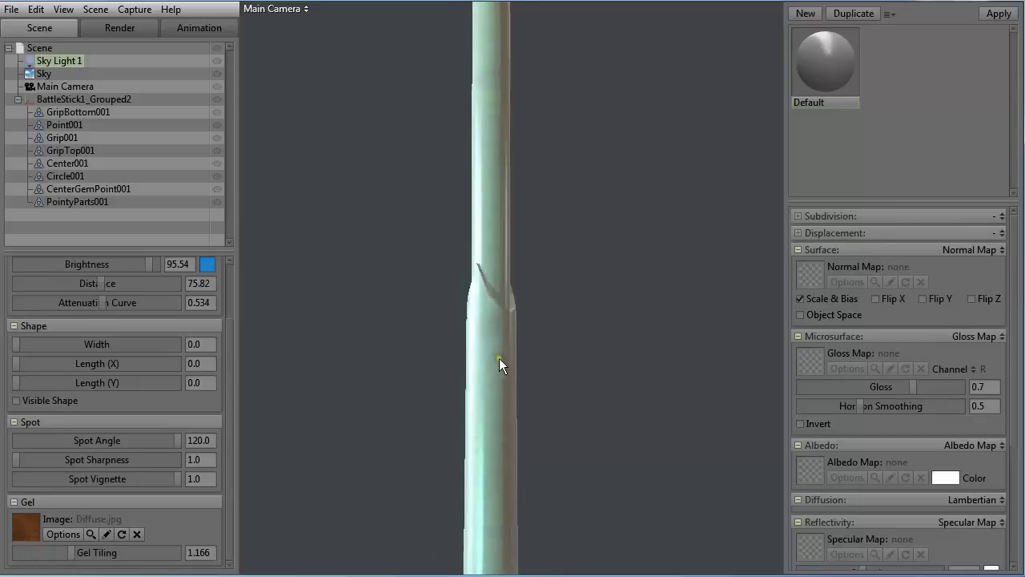
mouse_move(486, 215)
middle_mouse_down()
mouse_move(456, 272)
mouse_move(489, 313)
middle_mouse_up()
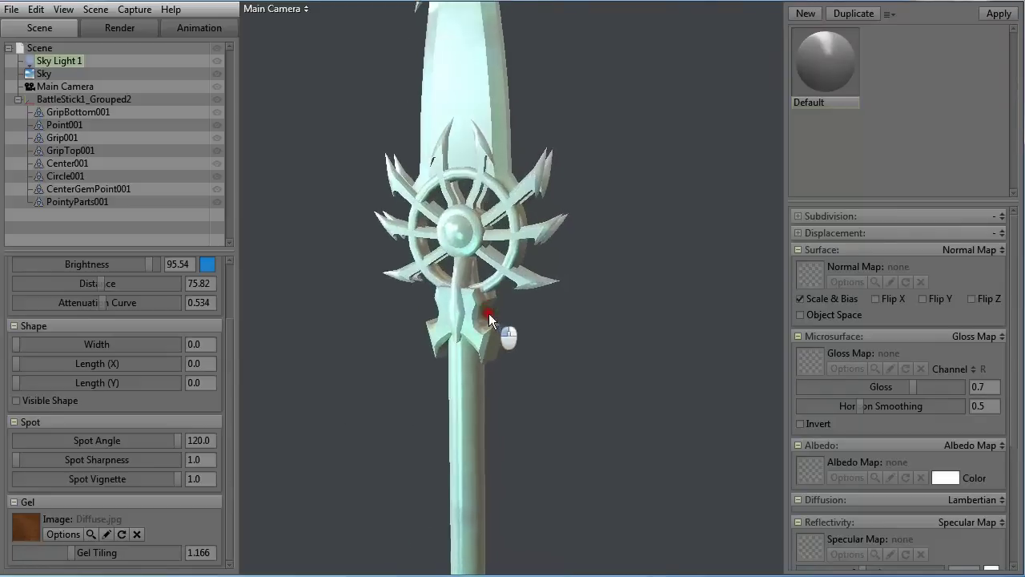
middle_click_drag(495, 181, 531, 359)
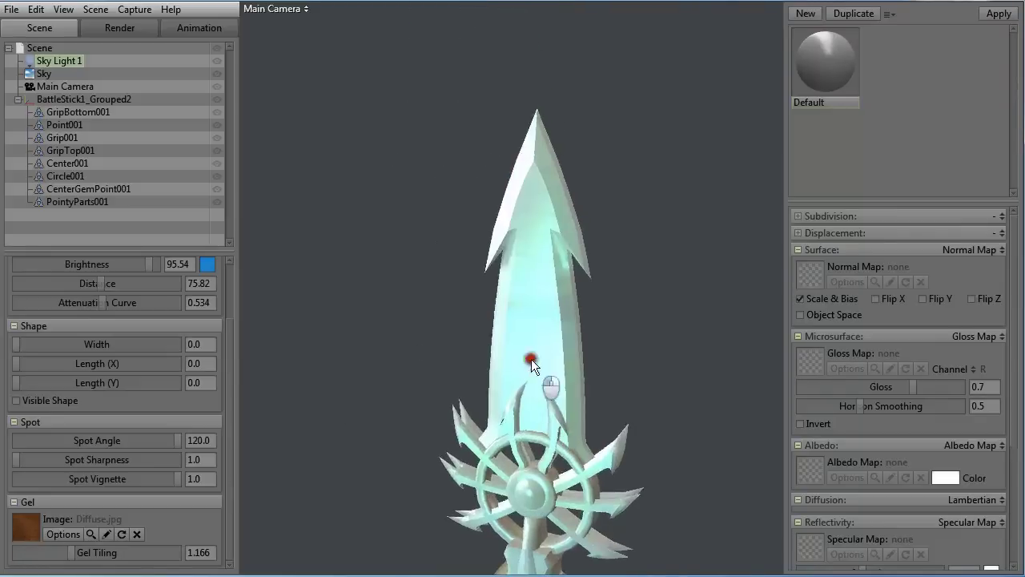
left_click_drag(531, 359, 545, 300)
mouse_move(519, 517)
middle_mouse_down()
mouse_move(495, 279)
mouse_move(501, 288)
middle_mouse_up()
middle_click_drag(504, 471, 505, 216)
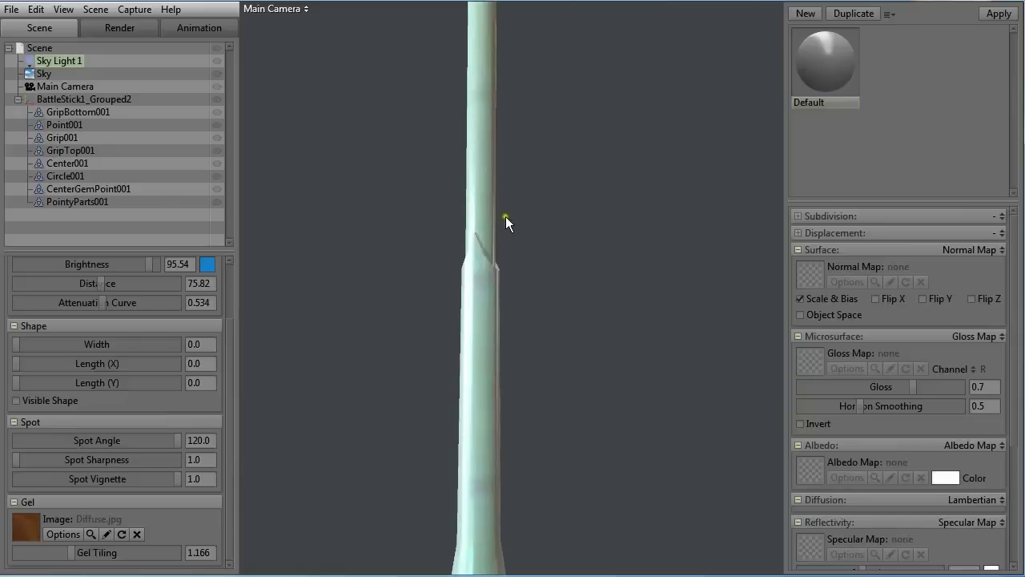
middle_click_drag(488, 414, 480, 357)
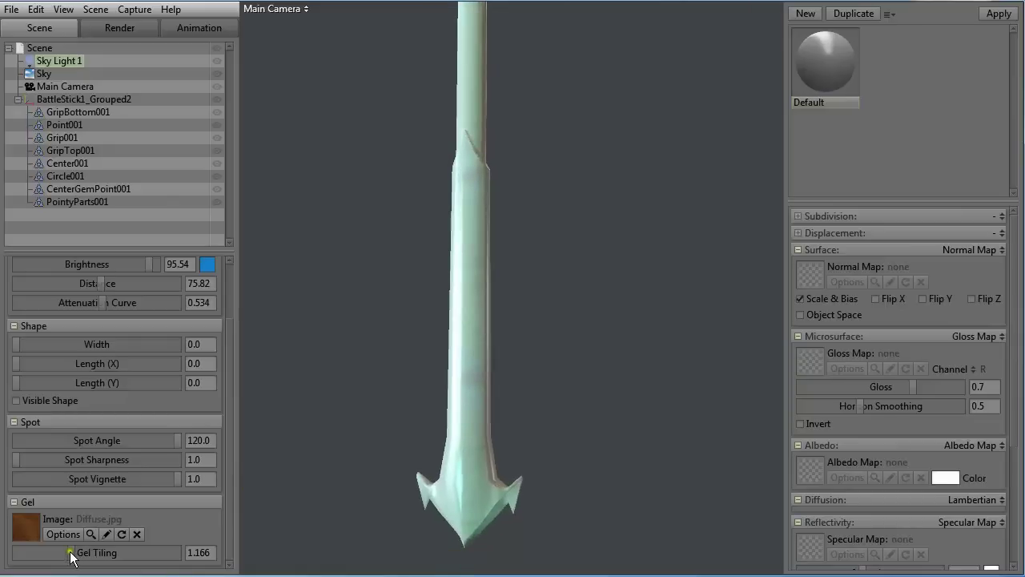
Reduce Sky Light 1's gel tiling to about 0.353 while viewing the lower grip up close
scroll(454, 442, "up", 2)
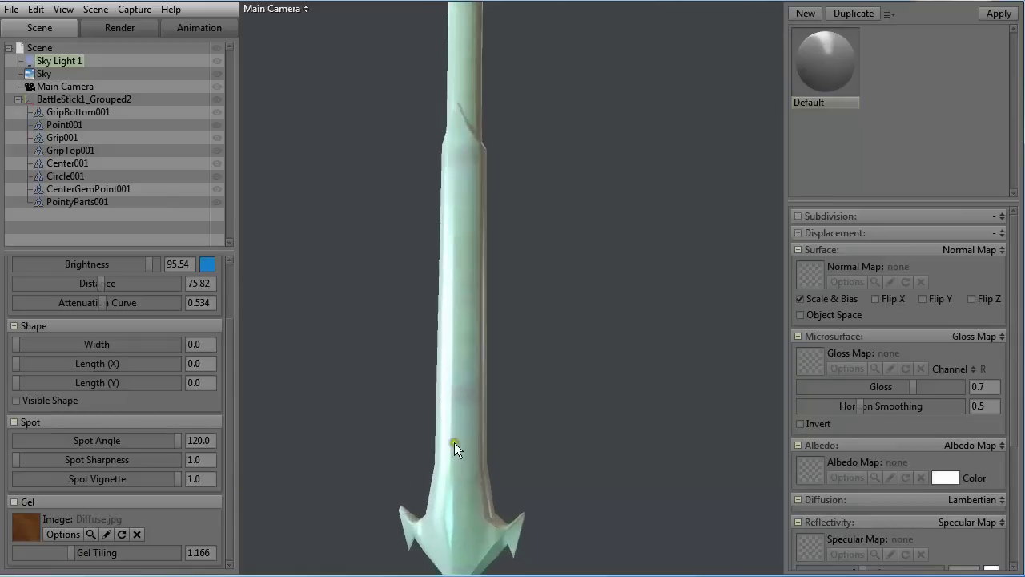
scroll(455, 443, "up", 1)
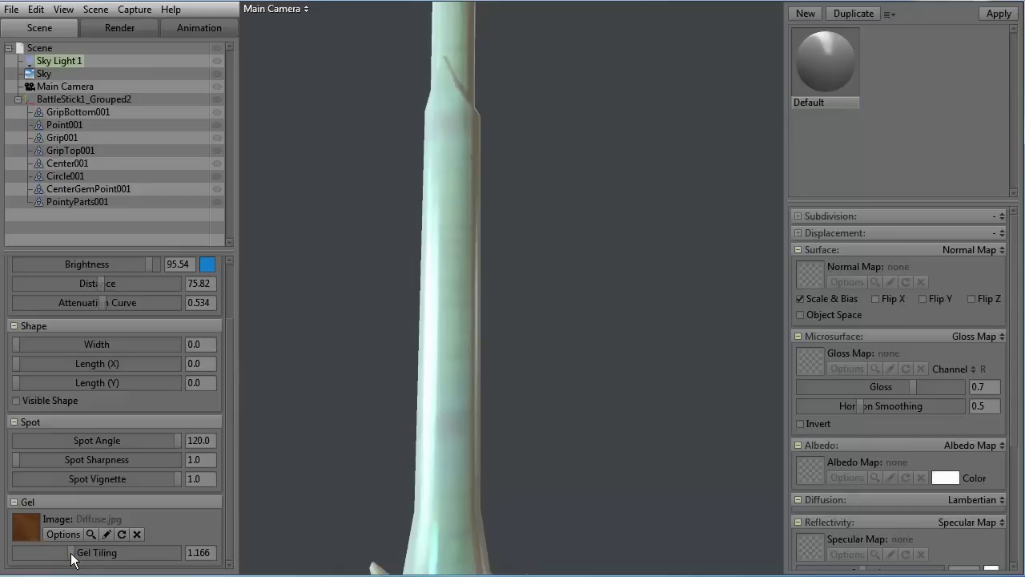
left_click_drag(72, 559, 48, 559)
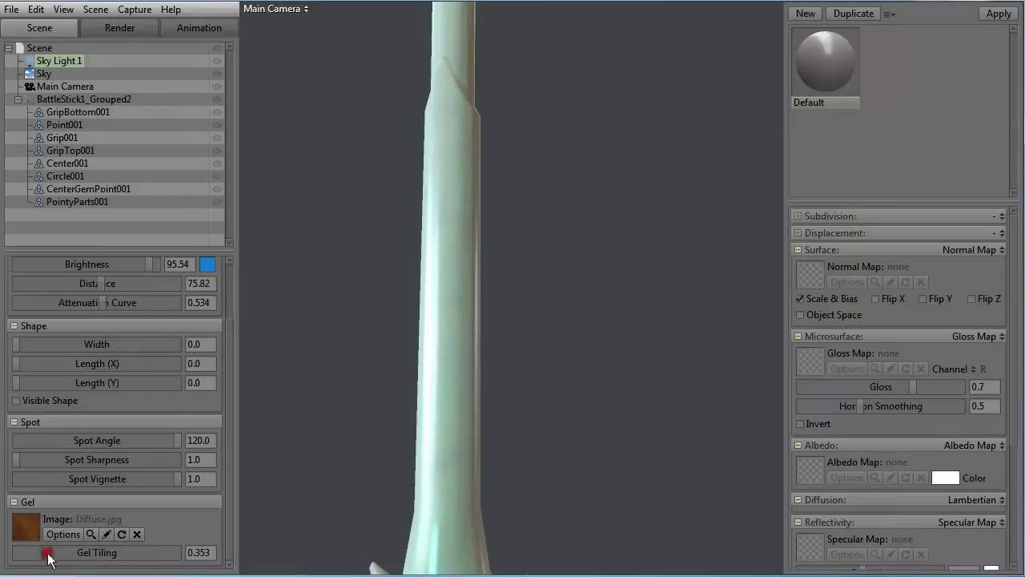
scroll(623, 275, "down", 3)
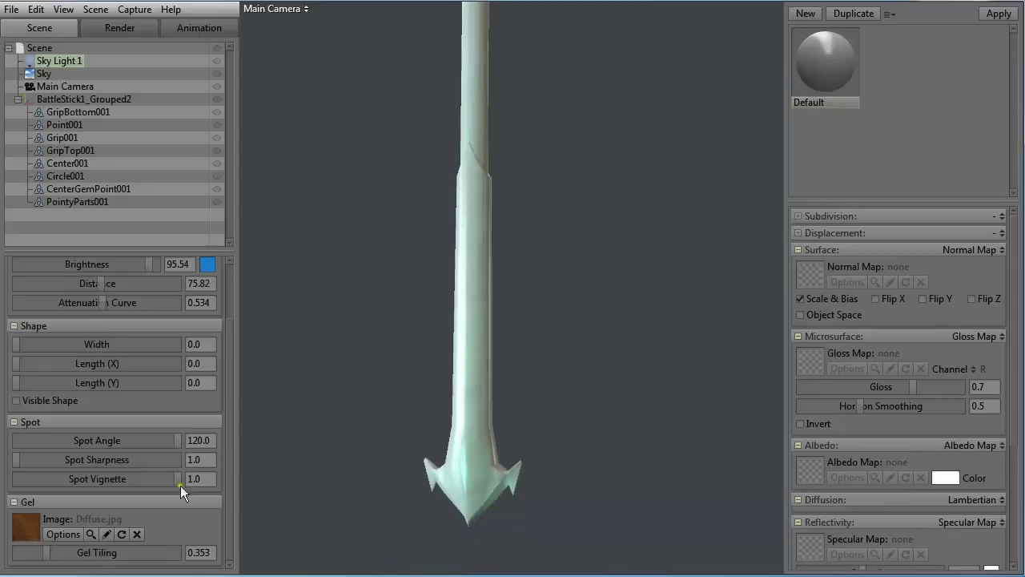
Remove the gel image from Sky Light 1 and lower its brightness to about 1.367
left_click(136, 533)
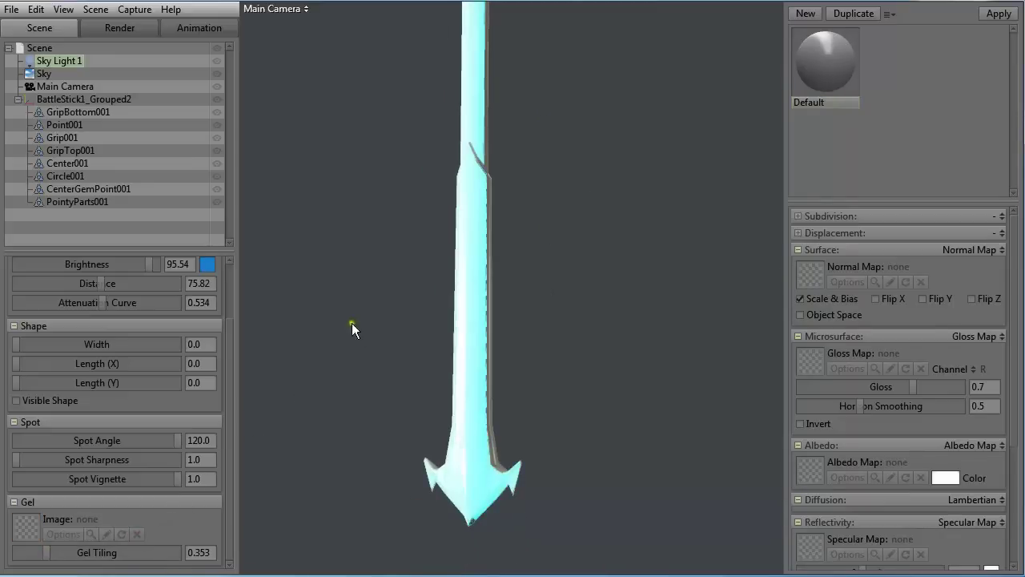
left_click_drag(153, 265, 69, 270)
scroll(373, 185, "down", 4)
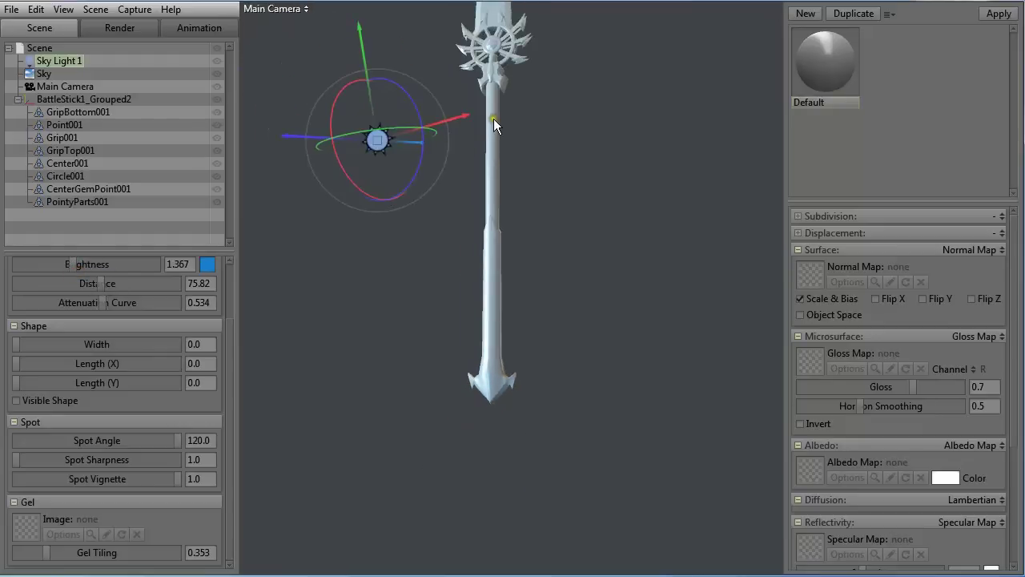
left_click_drag(494, 130, 500, 328)
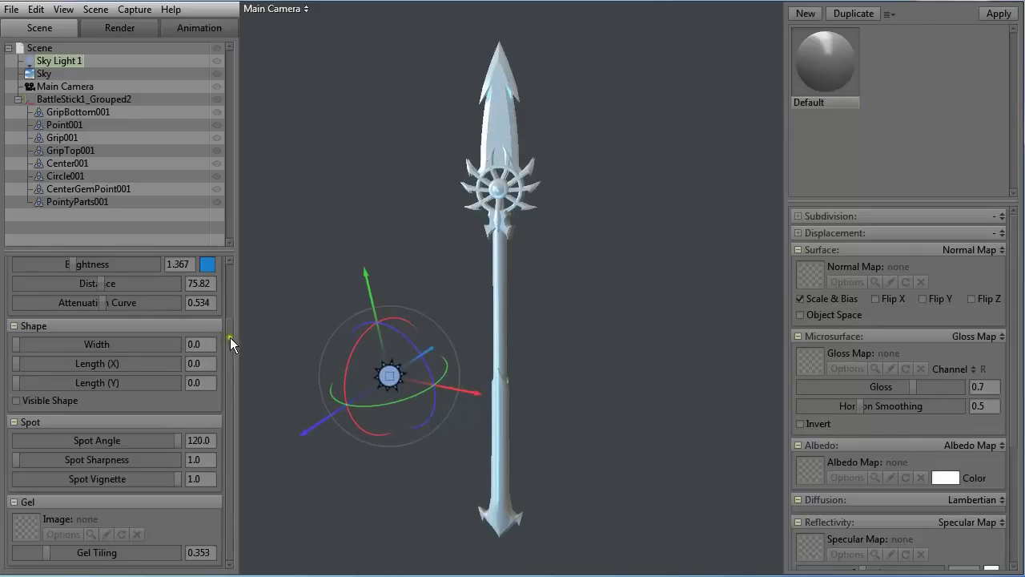
Turn off shadow casting for Sky Light 1 and inspect the blade and wheel ornament up close with the light deselected
left_click_drag(230, 337, 223, 249)
left_click(16, 318)
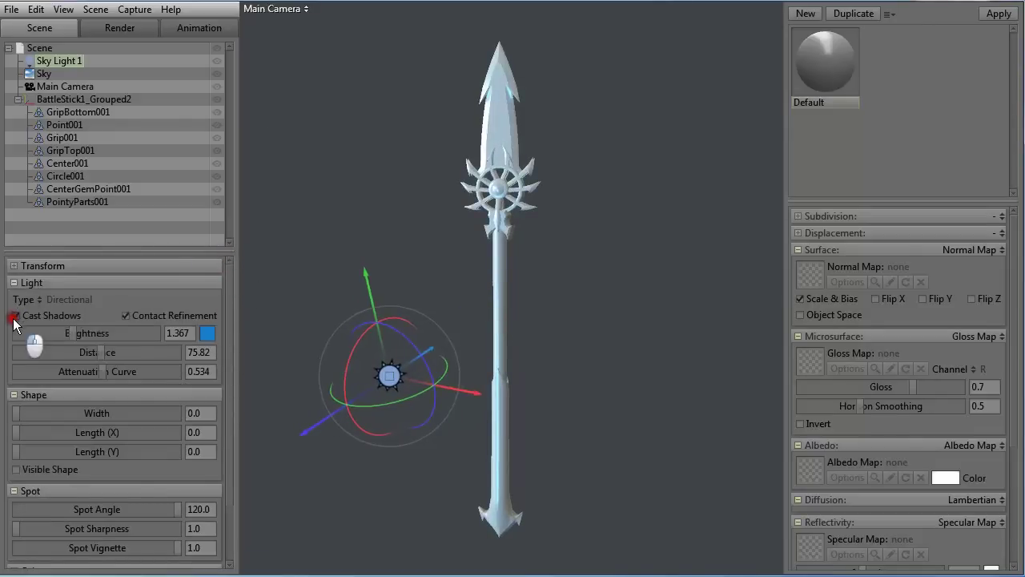
left_click(558, 200)
scroll(572, 197, "up", 5)
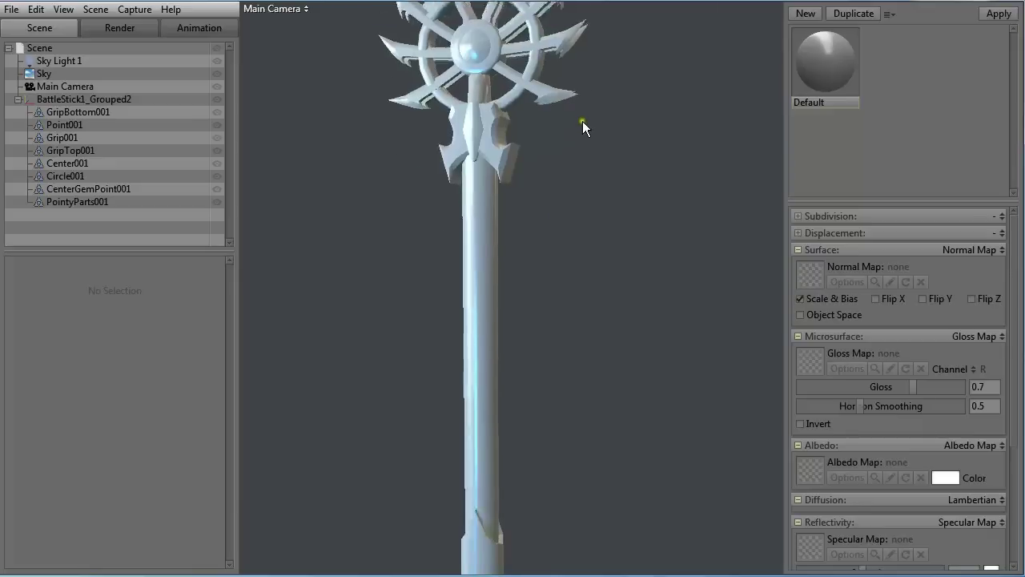
middle_click_drag(582, 121, 583, 382)
Toggle Sky Light 1's Cast Shadows option to compare the weapon with and without shadows, leaving it on
left_click(47, 71)
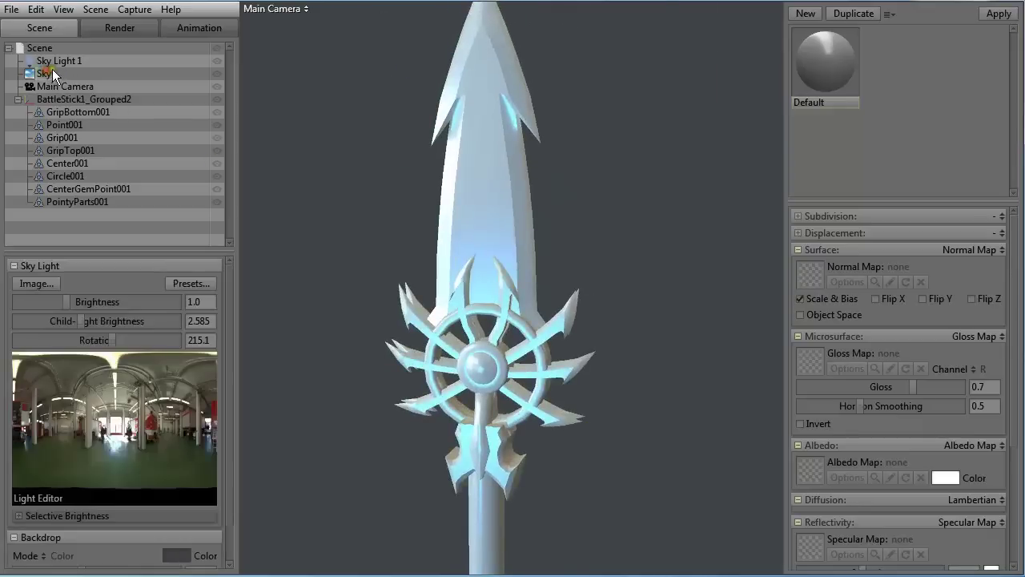
left_click(49, 60)
left_click(16, 315)
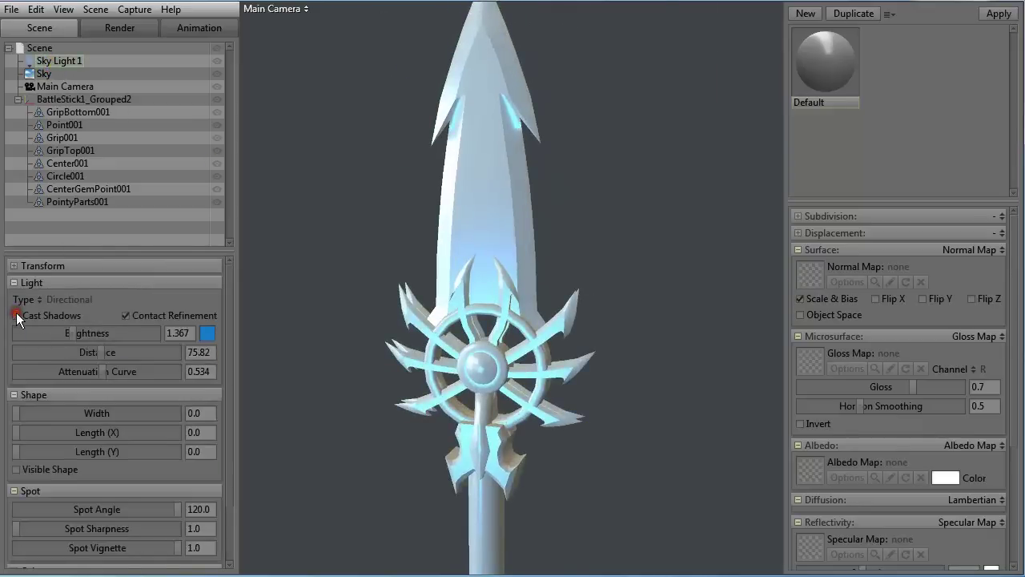
mouse_move(665, 256)
left_mouse_down()
mouse_move(681, 271)
mouse_move(621, 271)
left_mouse_up()
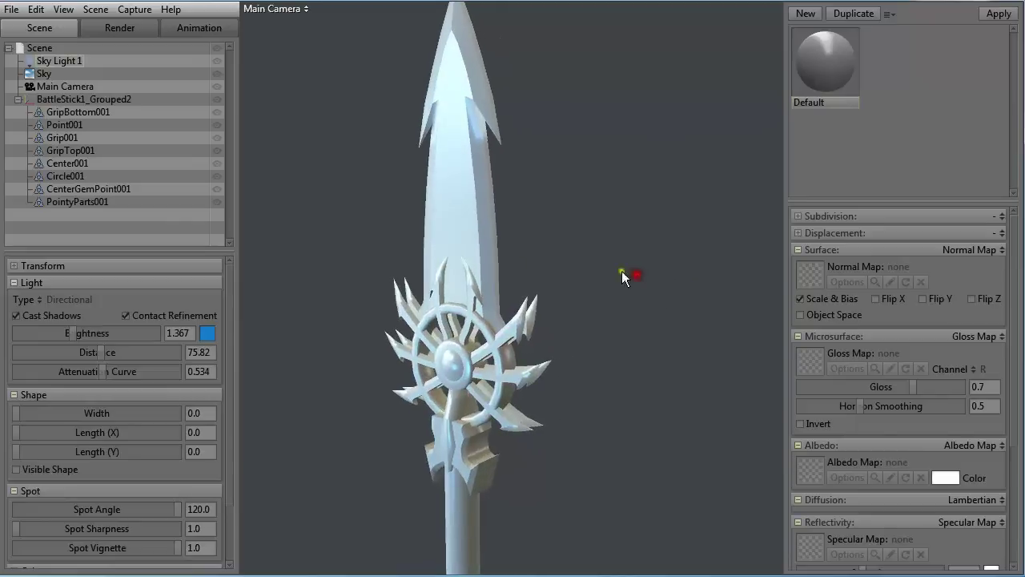
left_click(16, 316)
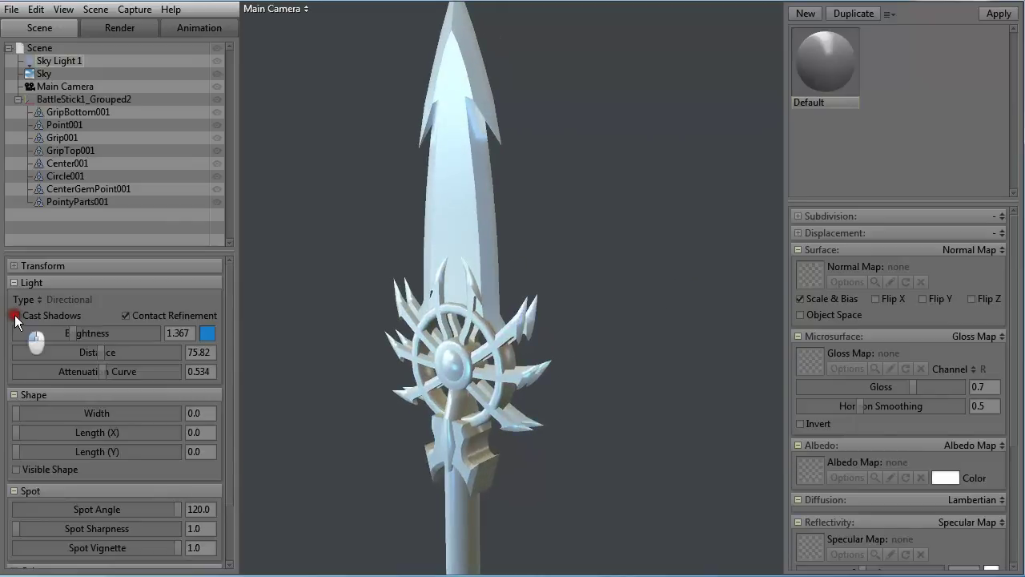
scroll(385, 288, "down", 5)
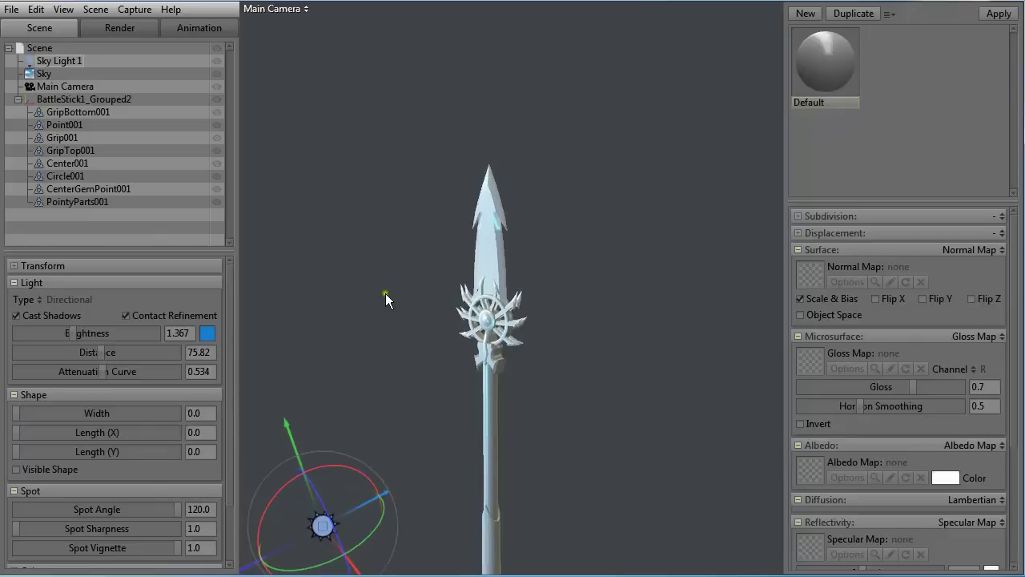
left_click_drag(385, 293, 447, 192)
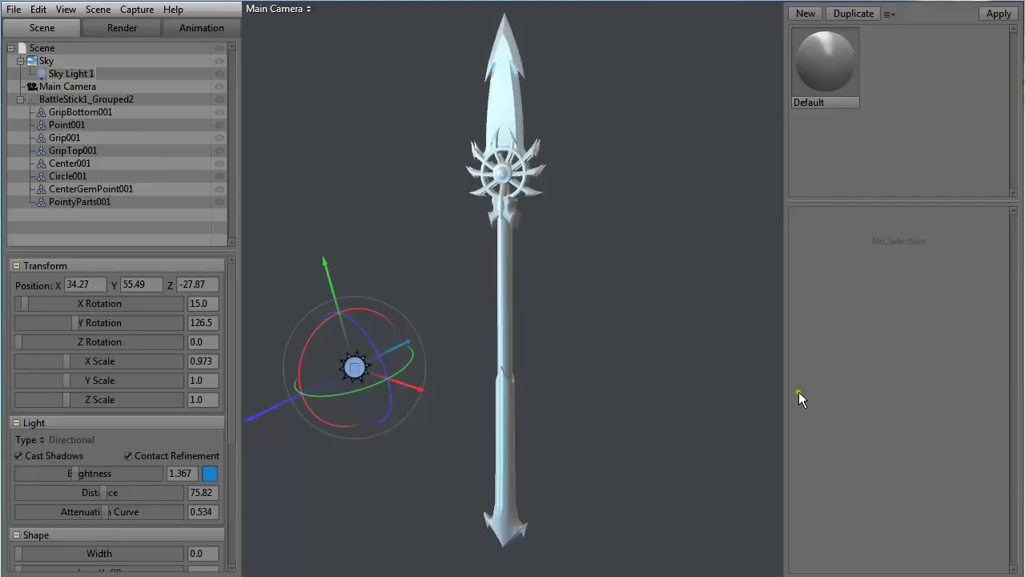
Set Sky Light 1's X rotation to about 8.91, its Y rotation to about 122.9 and its X scale to 1
left_click(45, 265)
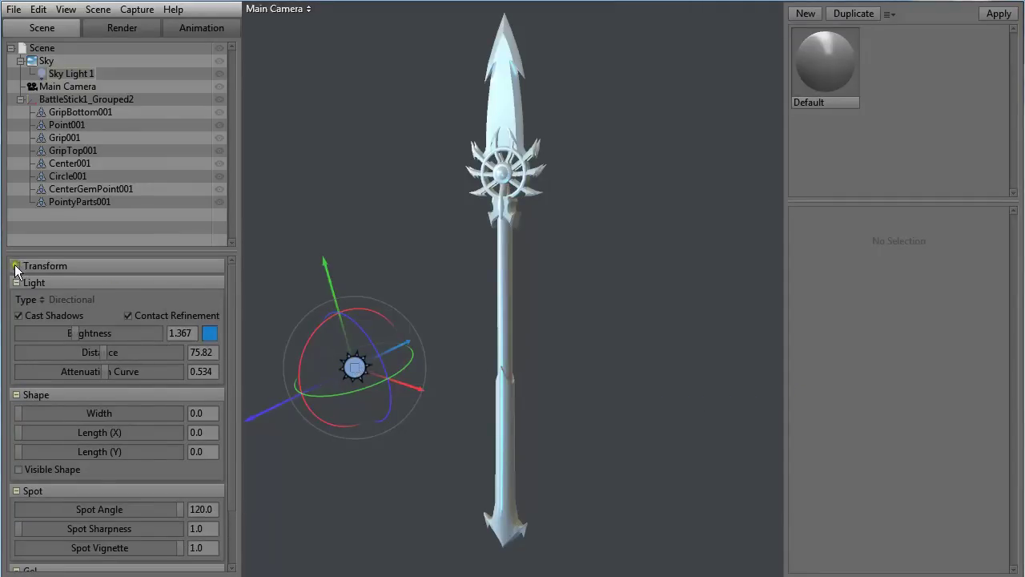
left_click(53, 265)
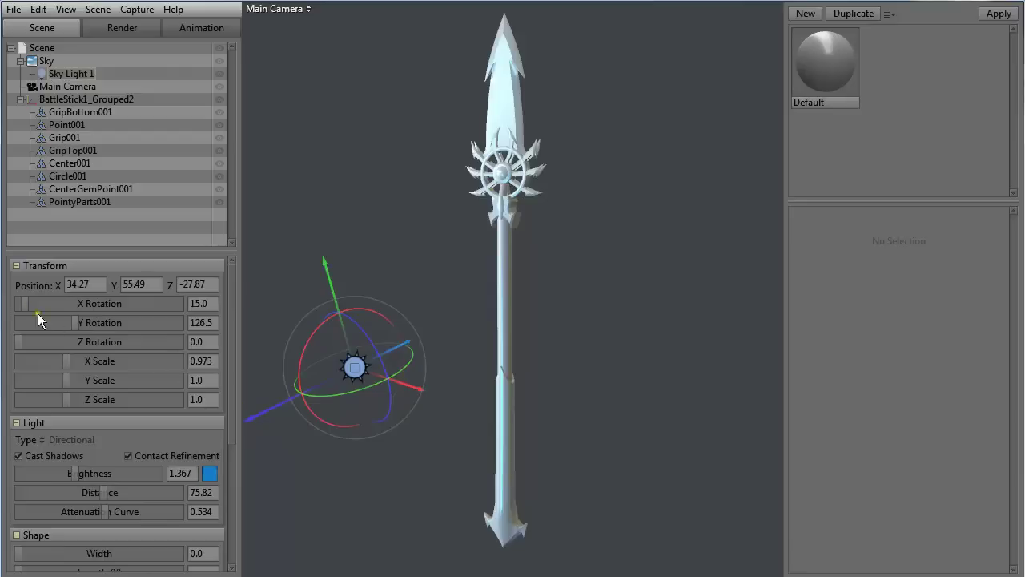
left_click_drag(23, 305, 73, 322)
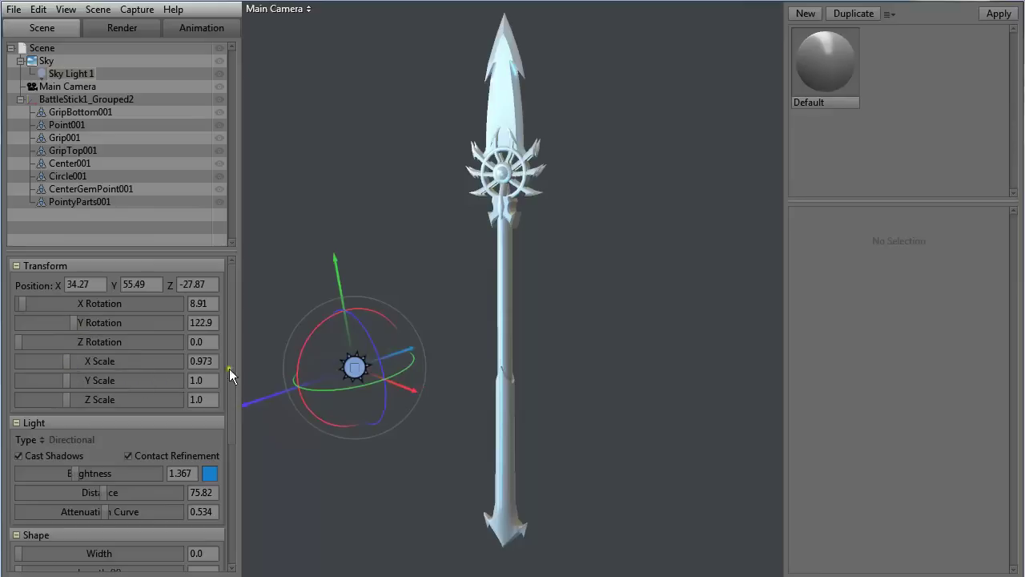
left_click(201, 361)
type("1")
key("Return")
Try widening the Point001 blade mesh to an X scale of about 3.478 and reset it to 1
left_click(496, 98)
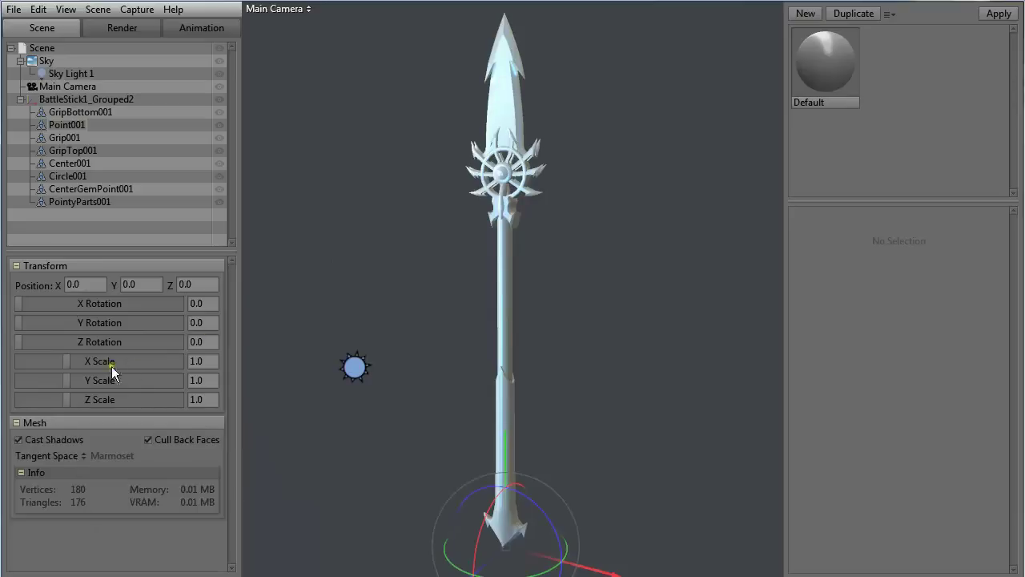
left_click_drag(64, 360, 113, 354)
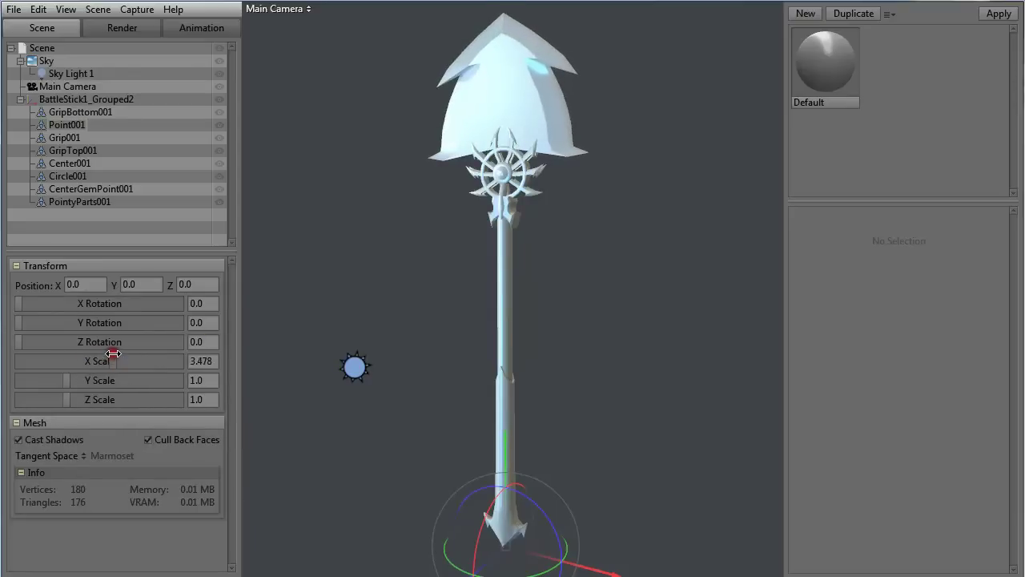
left_click(213, 360)
type("1")
key("Return")
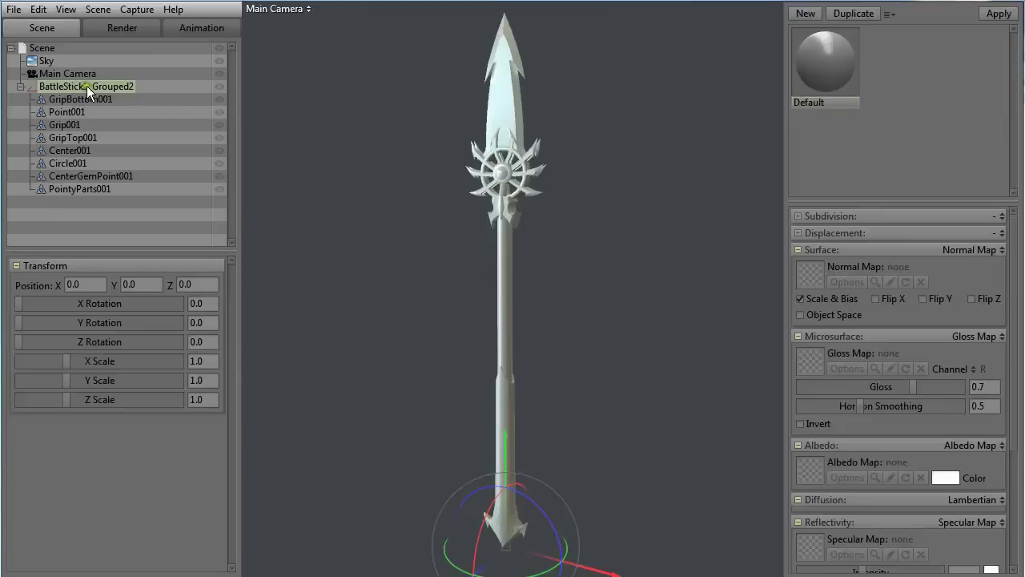
Duplicate the BattleStick1_Grouped2 group and delete the copy
mouse_move(86, 85)
left_mouse_down()
mouse_move(28, 114)
mouse_move(57, 86)
left_mouse_up()
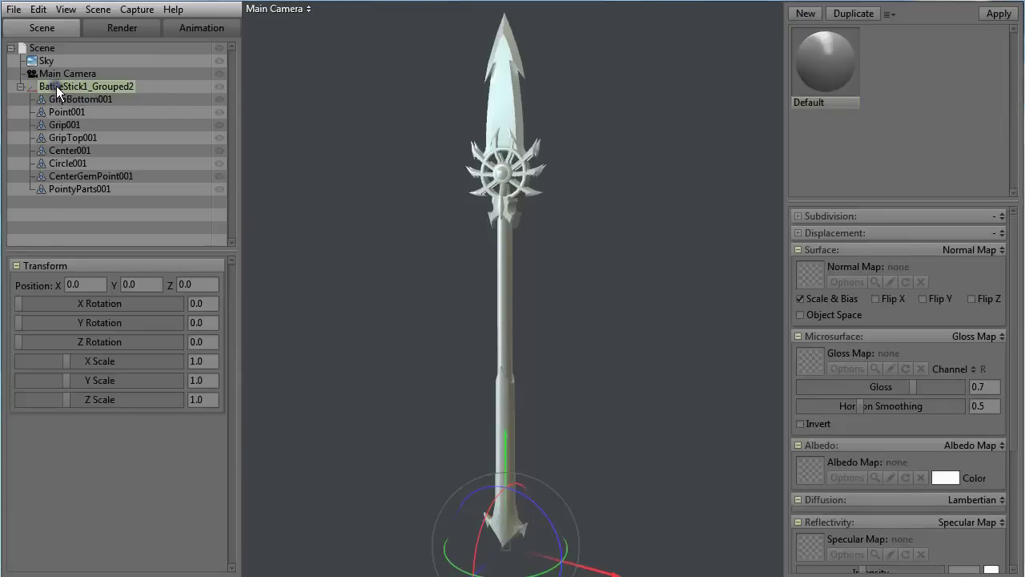
left_click(13, 10)
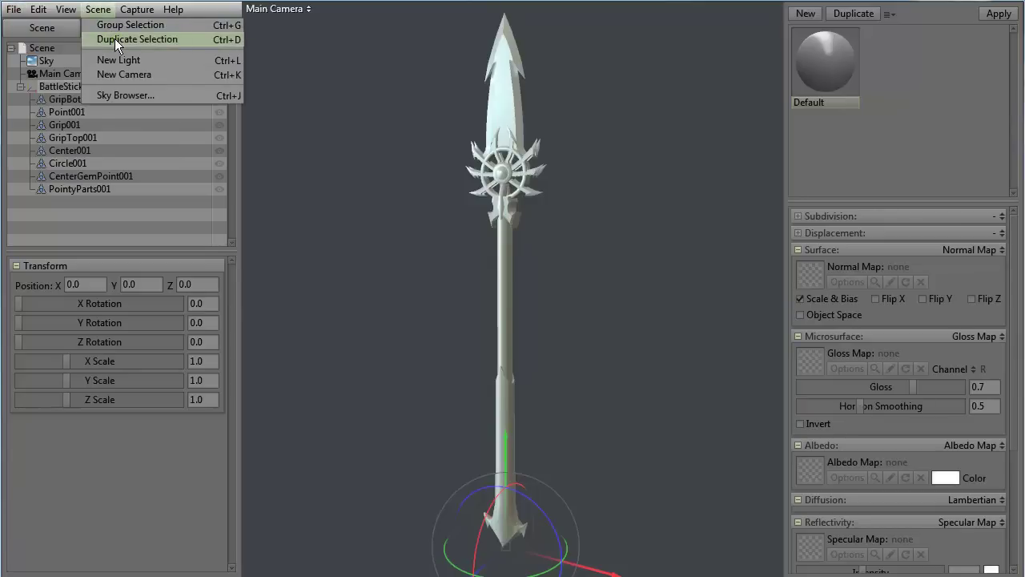
key("ctrl+d")
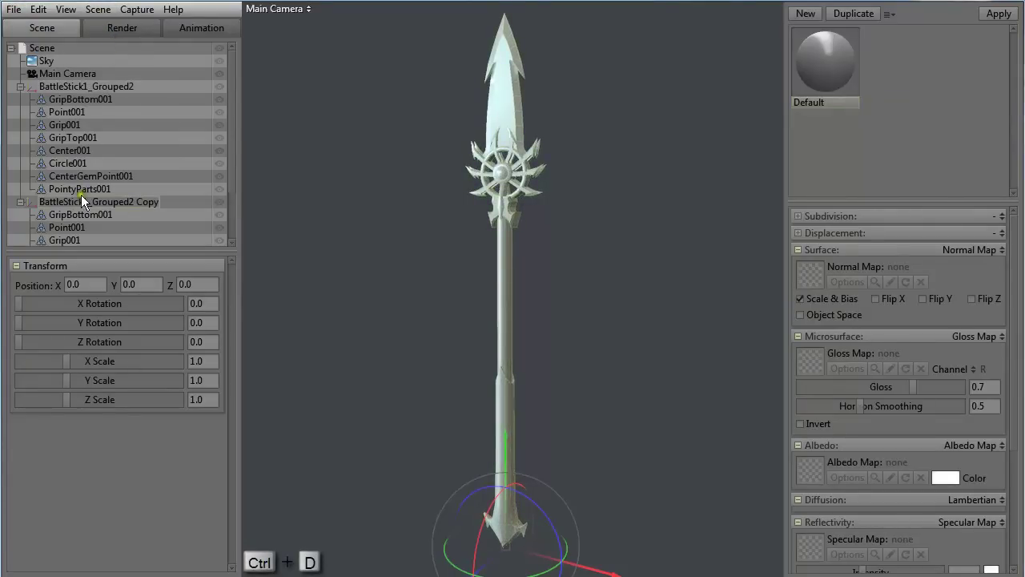
left_click(77, 201)
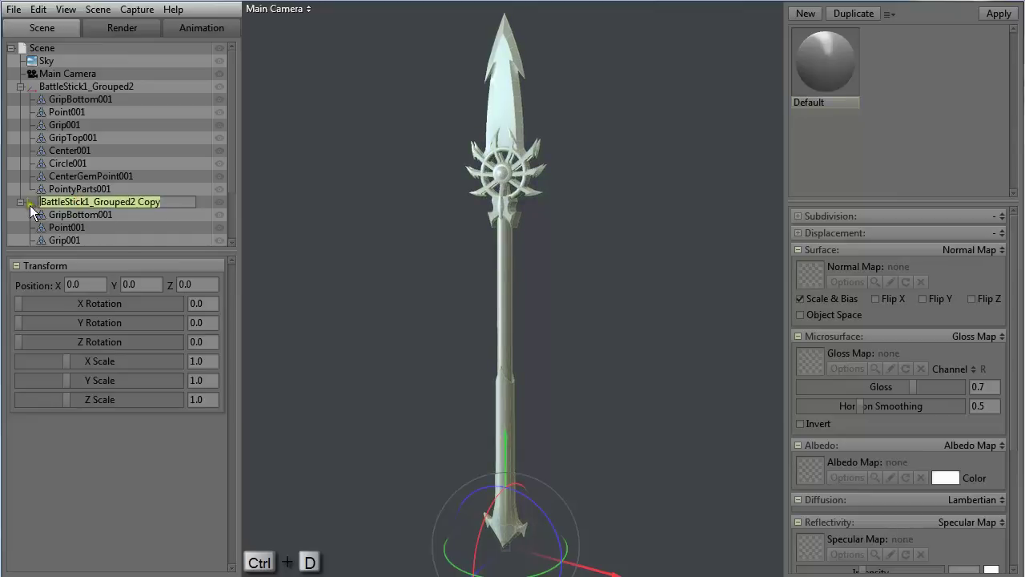
left_click(51, 204)
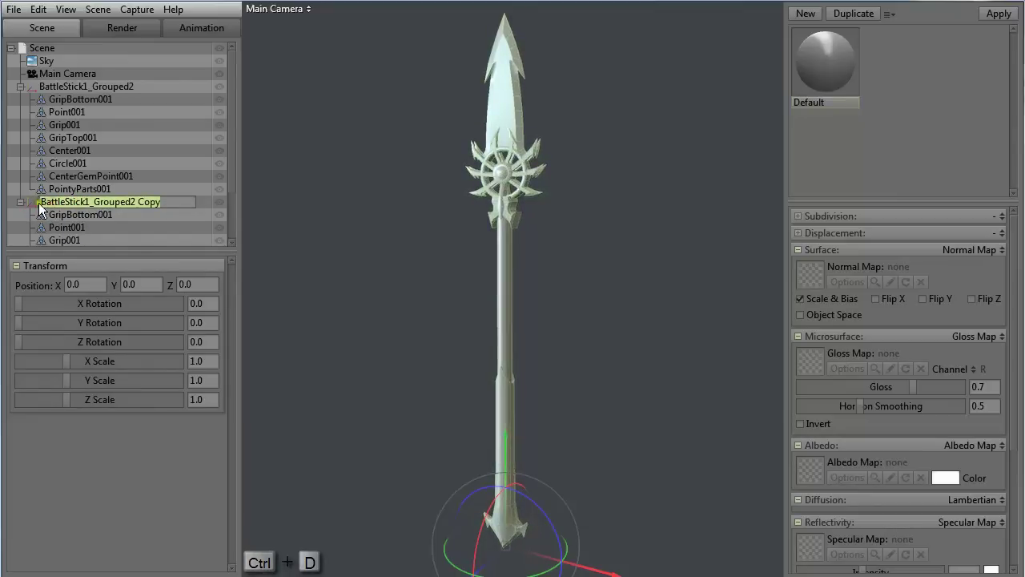
key("Delete")
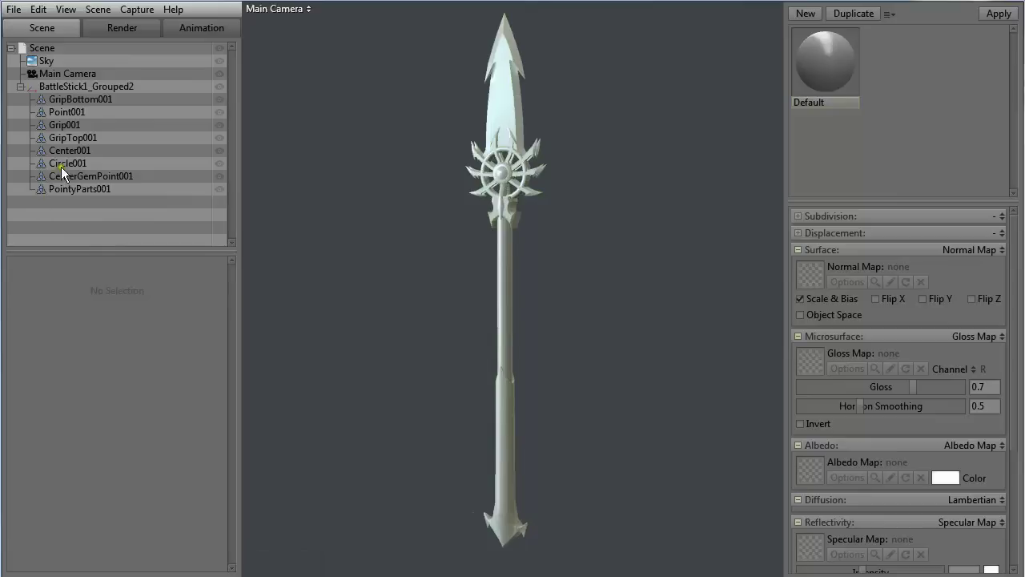
Duplicate the GripTop001 mesh within the BattleStick1_Grouped2 group
left_click(59, 139)
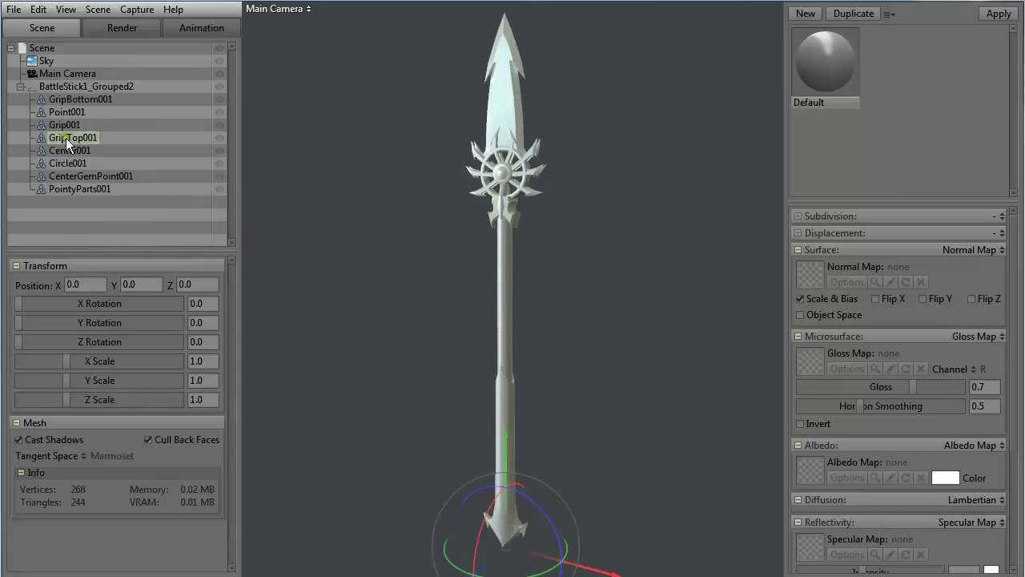
key("ctrl+d")
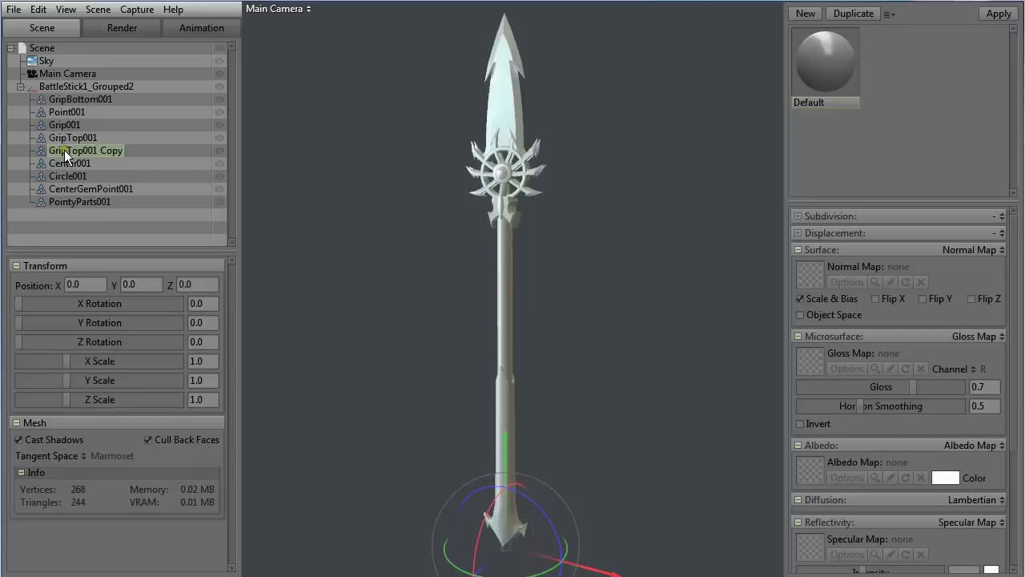
Move the GripTop001 Copy mesh aside along X to about 15.8 and delete it
left_click_drag(609, 571, 673, 571)
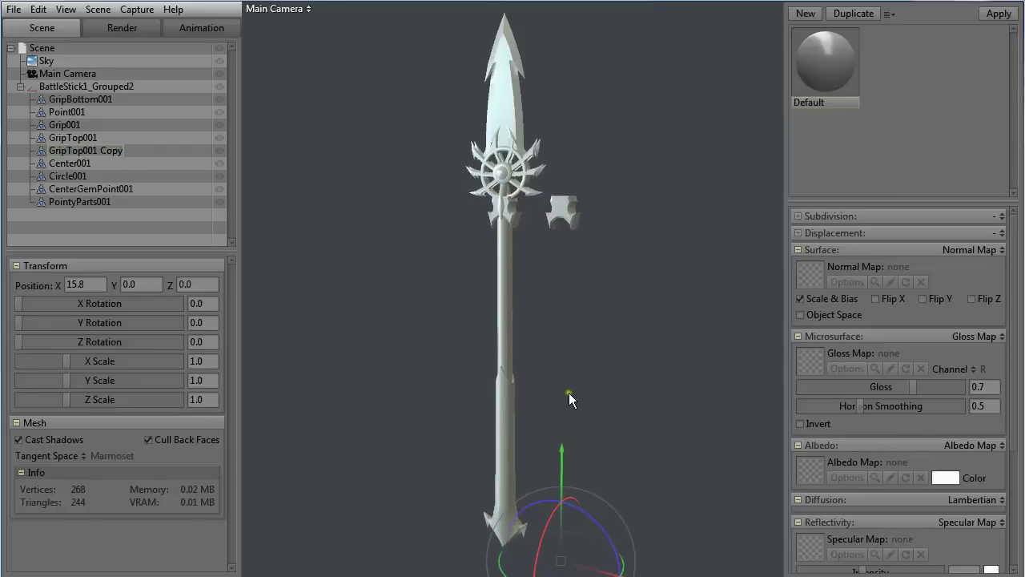
double_click(44, 152)
key("Escape")
key("Delete")
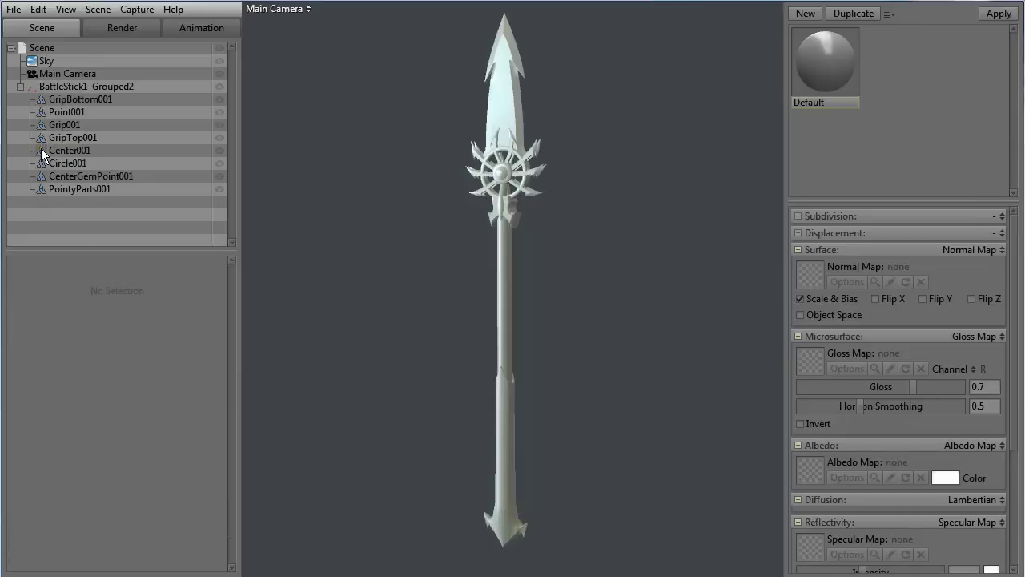
Duplicate the BattleStick1_Grouped2 group and move the copy along X to about 31.72, beside the original spear
left_click(43, 92)
key("ctrl+d")
scroll(609, 409, "up", 2)
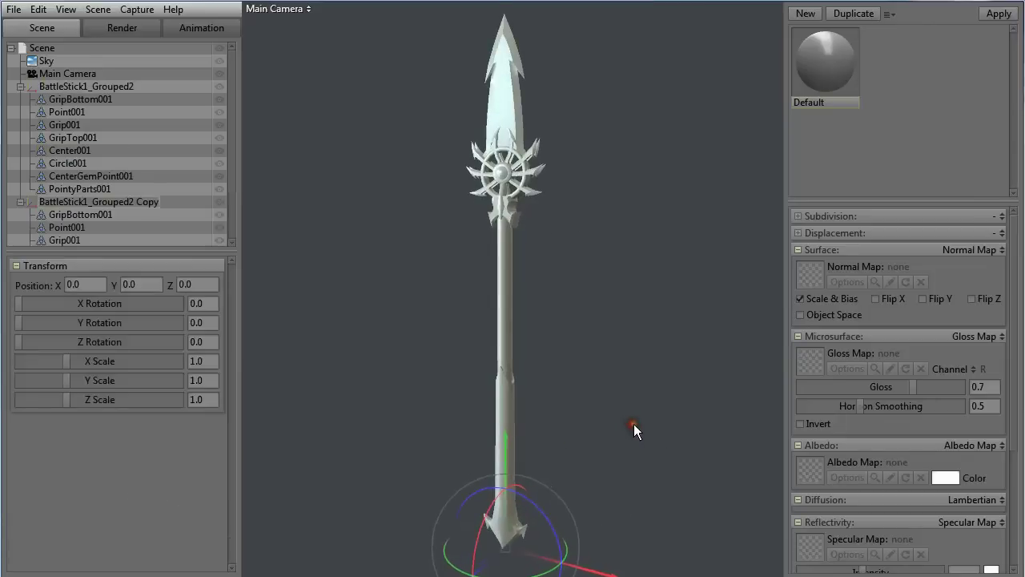
scroll(634, 424, "down", 2)
scroll(625, 409, "down", 2)
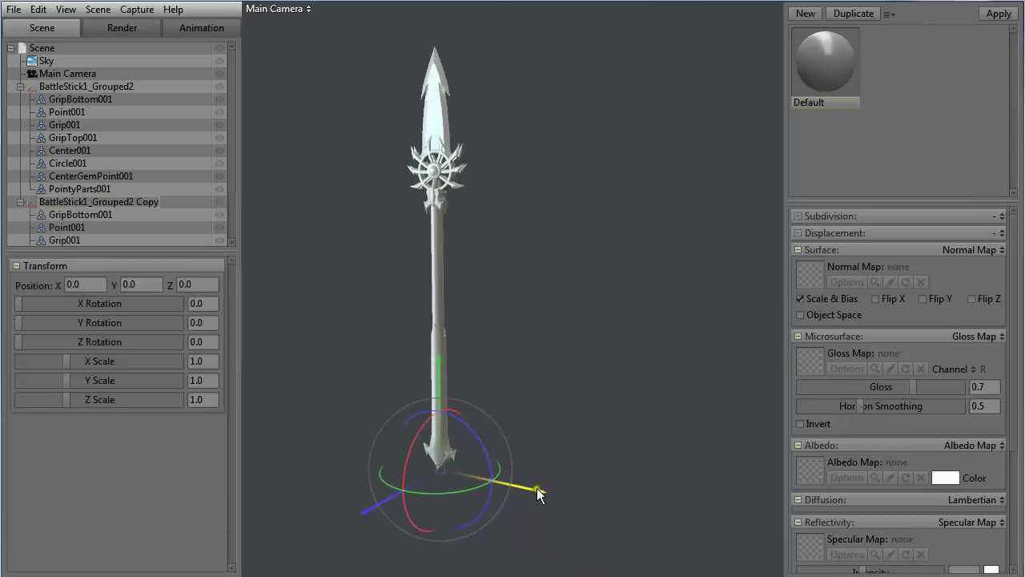
left_click_drag(542, 488, 641, 396)
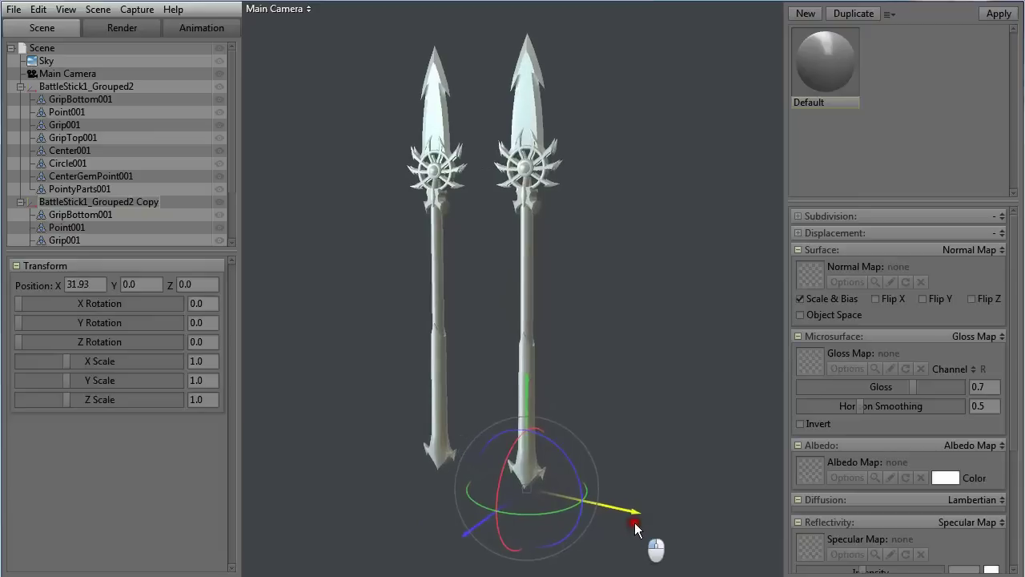
left_click_drag(576, 327, 640, 238)
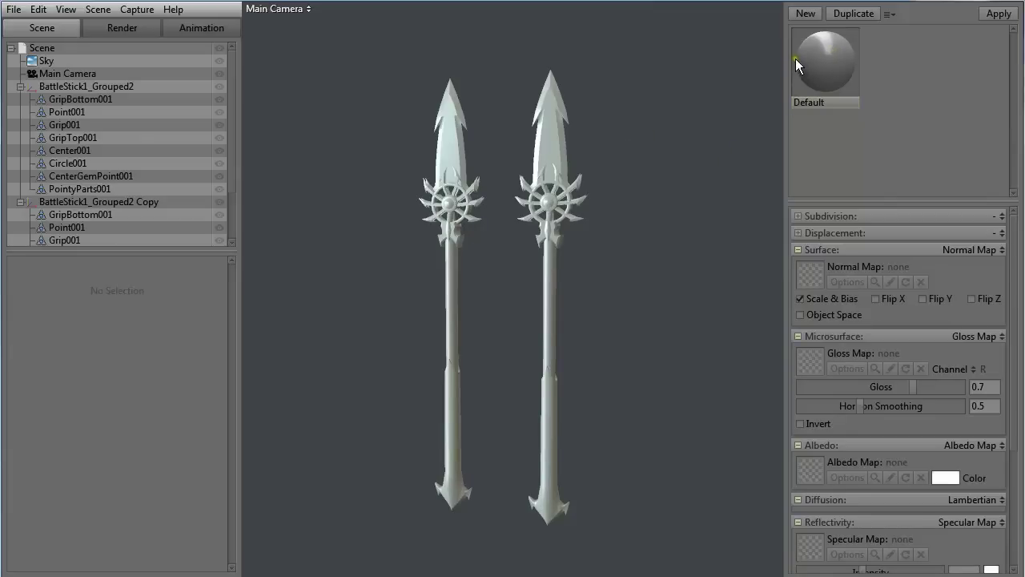
Load BattleStick01_dDo_n.jpg as the Default material's normal map and check the surface detail on both spears
left_click(828, 64)
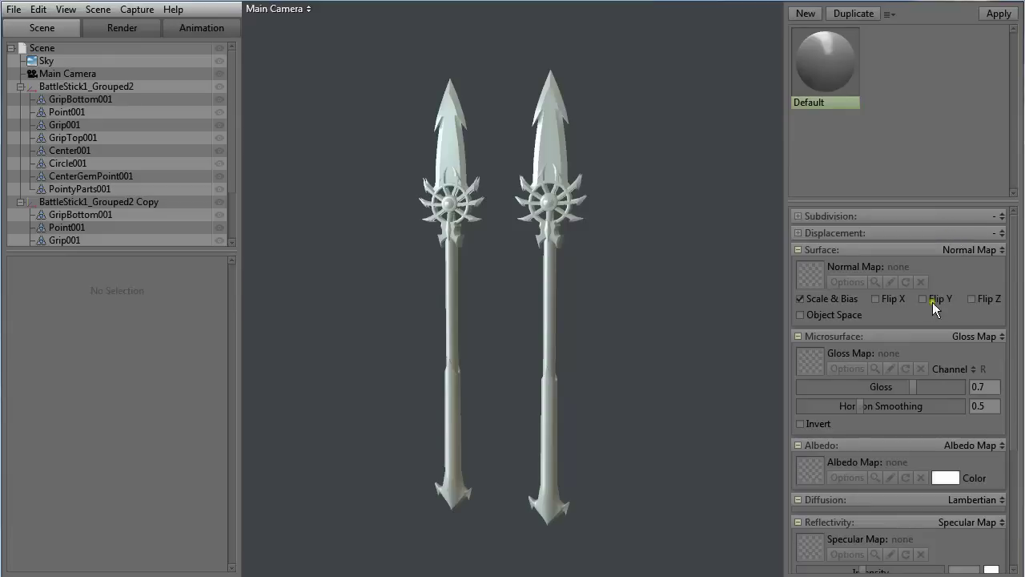
mouse_move(1016, 265)
left_mouse_down()
mouse_move(1011, 390)
mouse_move(1011, 253)
left_mouse_up()
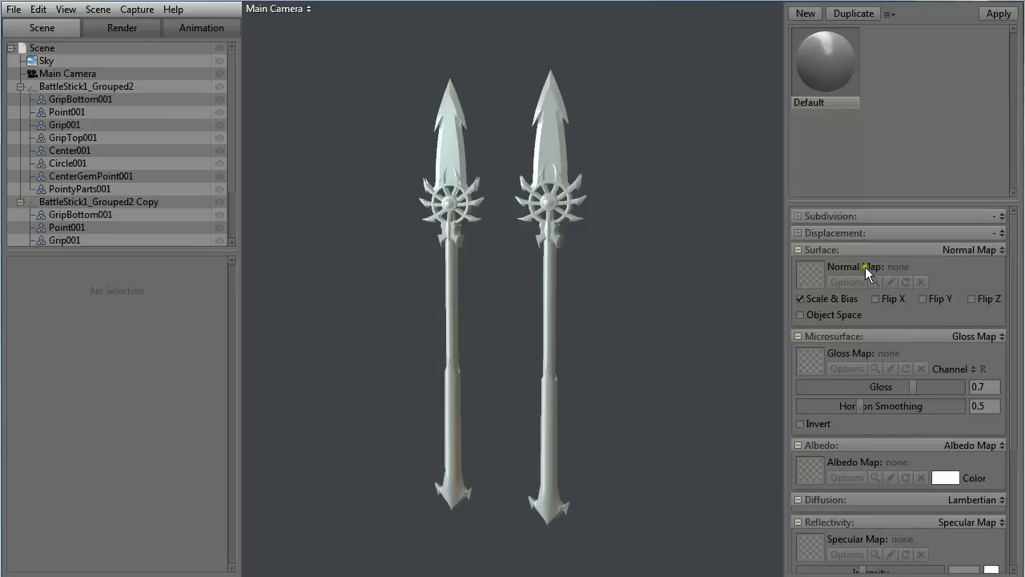
left_click(813, 269)
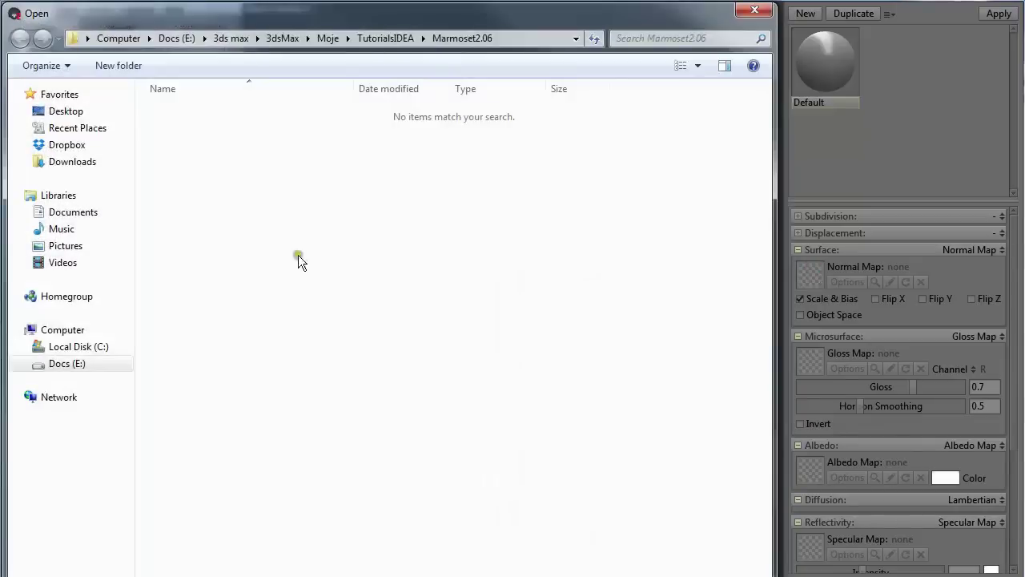
left_click(754, 10)
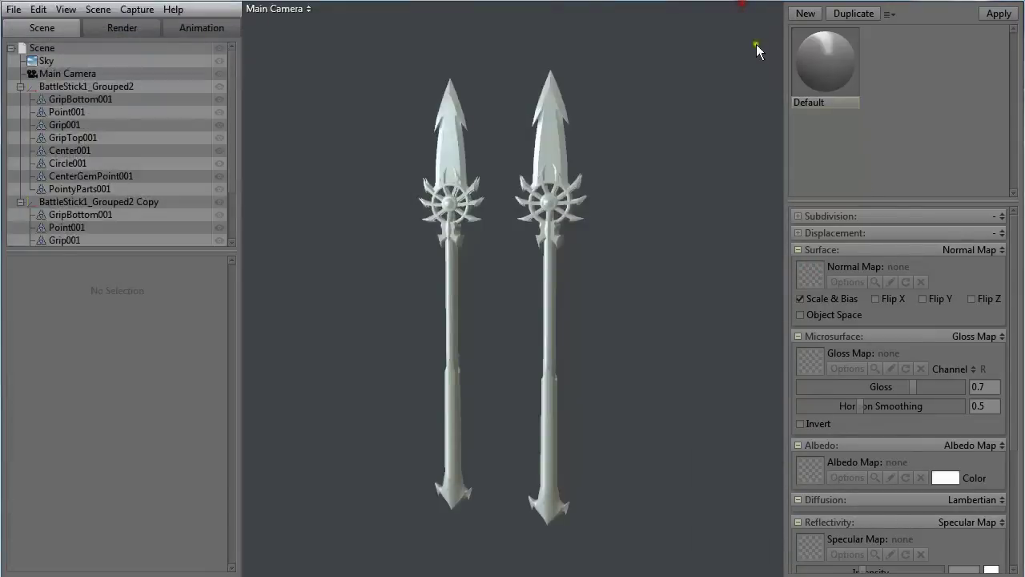
left_click(812, 272)
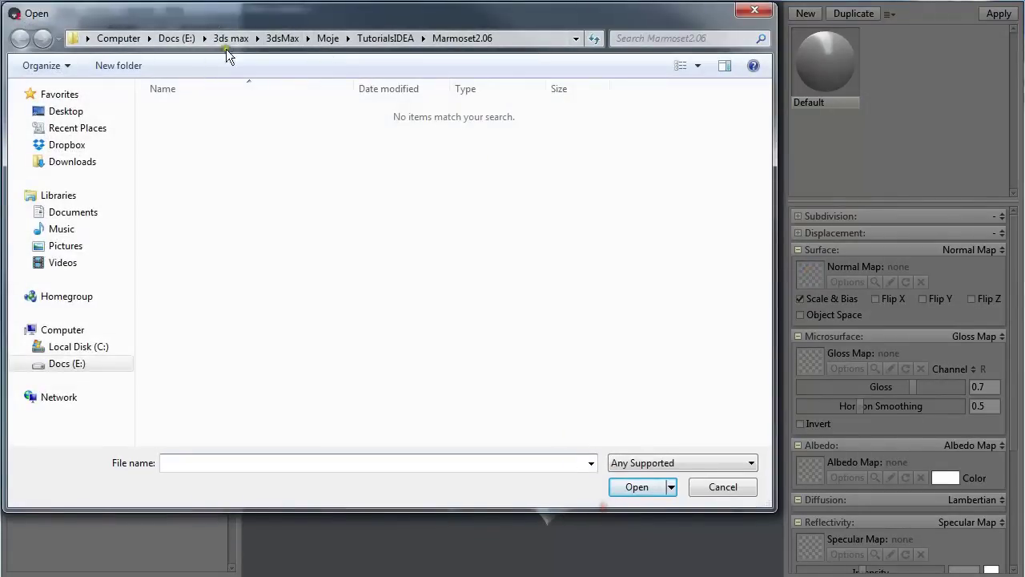
left_click_drag(240, 14, 313, 24)
left_click(144, 371)
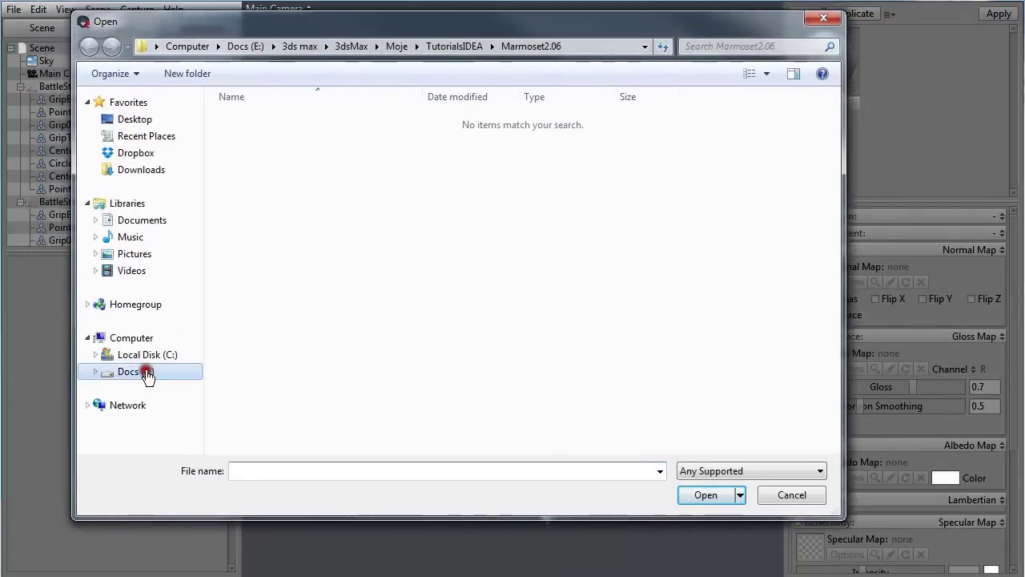
left_click(265, 242)
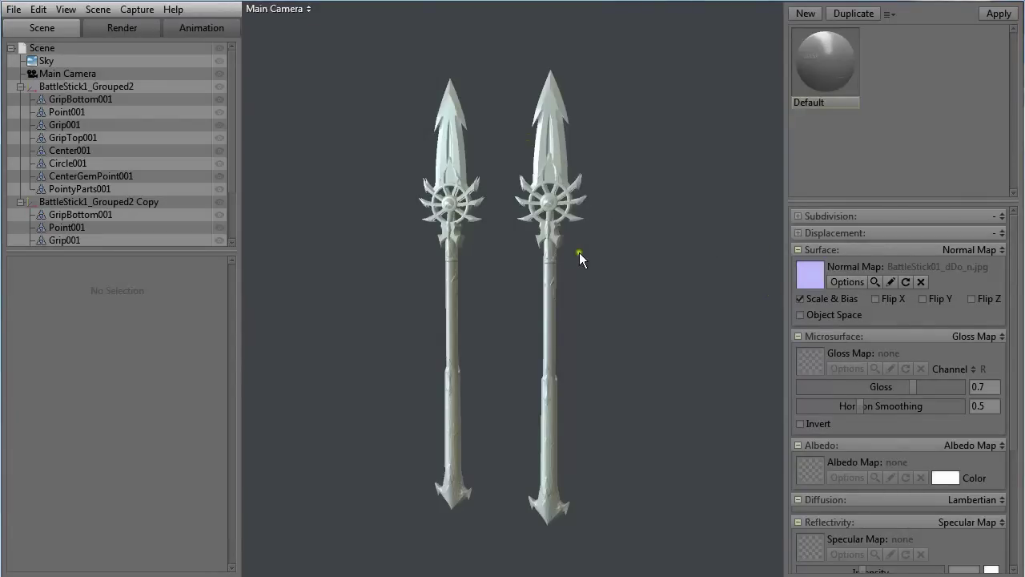
scroll(606, 250, "up", 3)
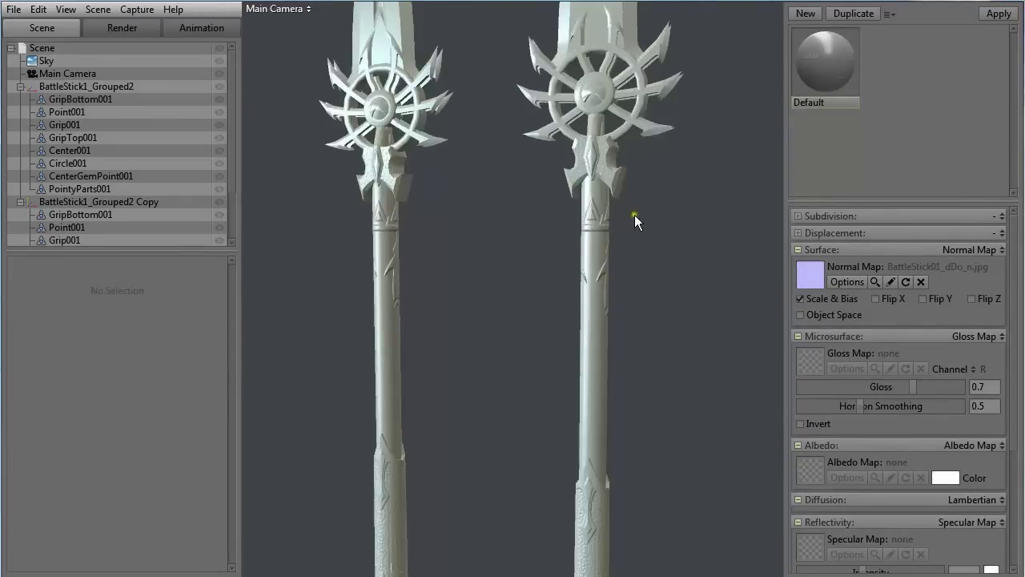
scroll(636, 216, "down", 5)
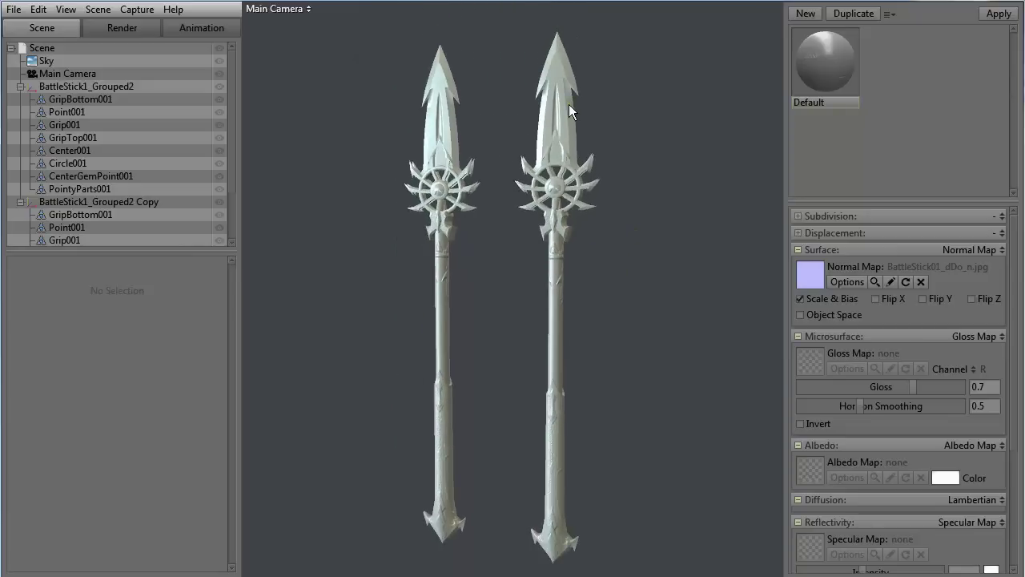
Duplicate the Default material and rename the duplicate Parts
left_click_drag(800, 79, 818, 68)
left_click(818, 68)
left_click(851, 12)
left_click(879, 102)
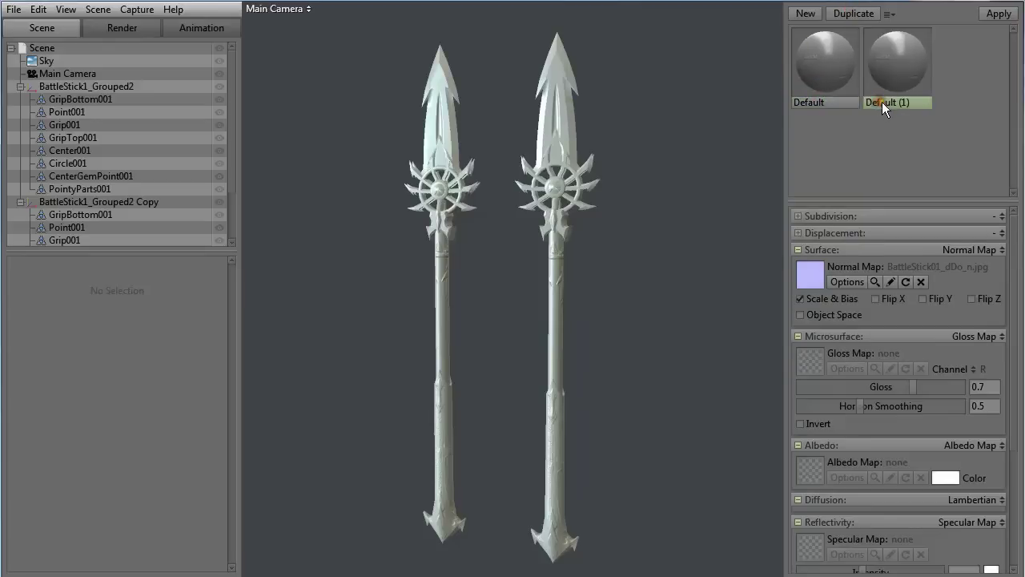
type("Pa")
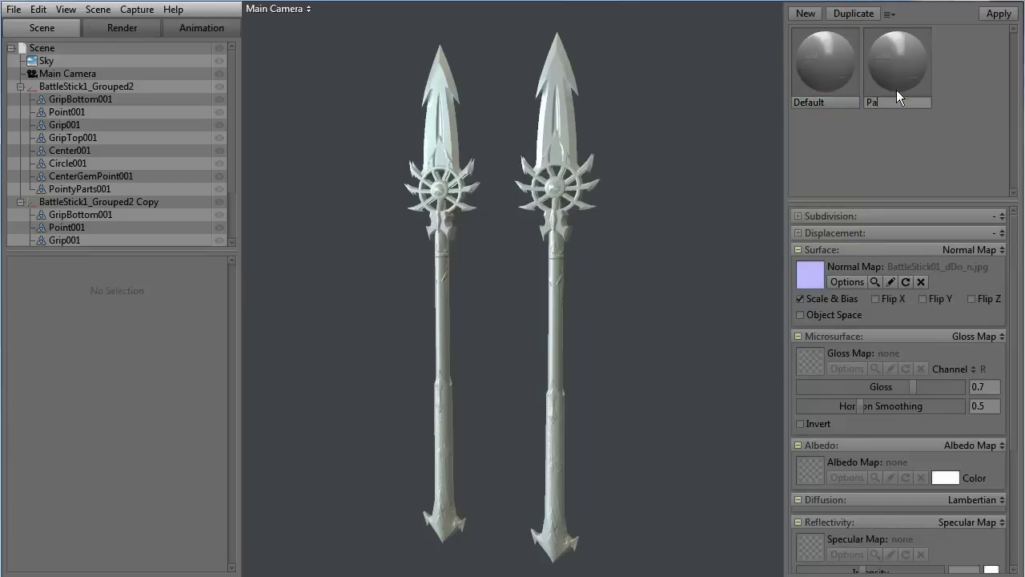
type("rts")
key("Return")
Remove the normal map from the Default material
left_click(813, 275)
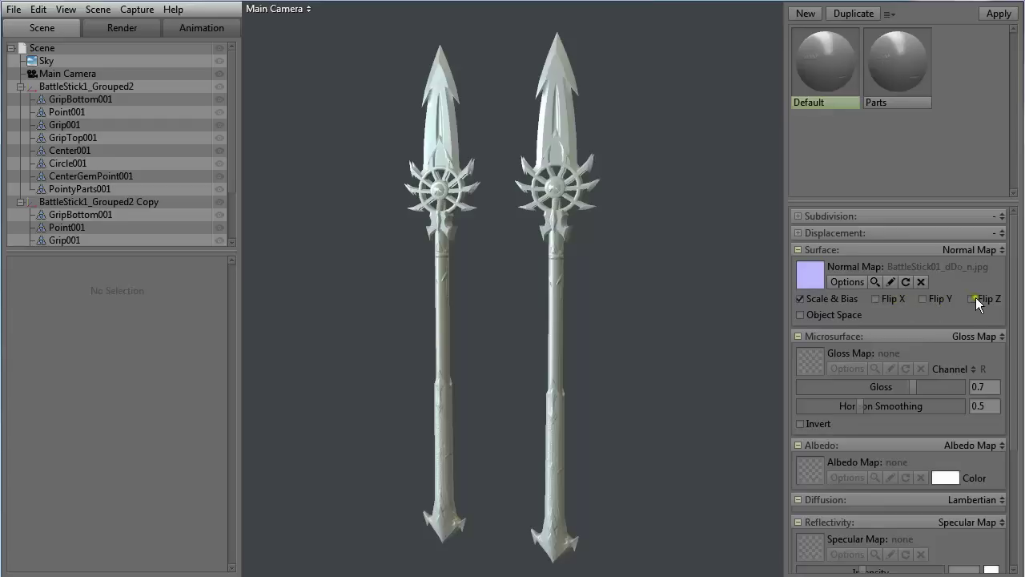
left_click(921, 282)
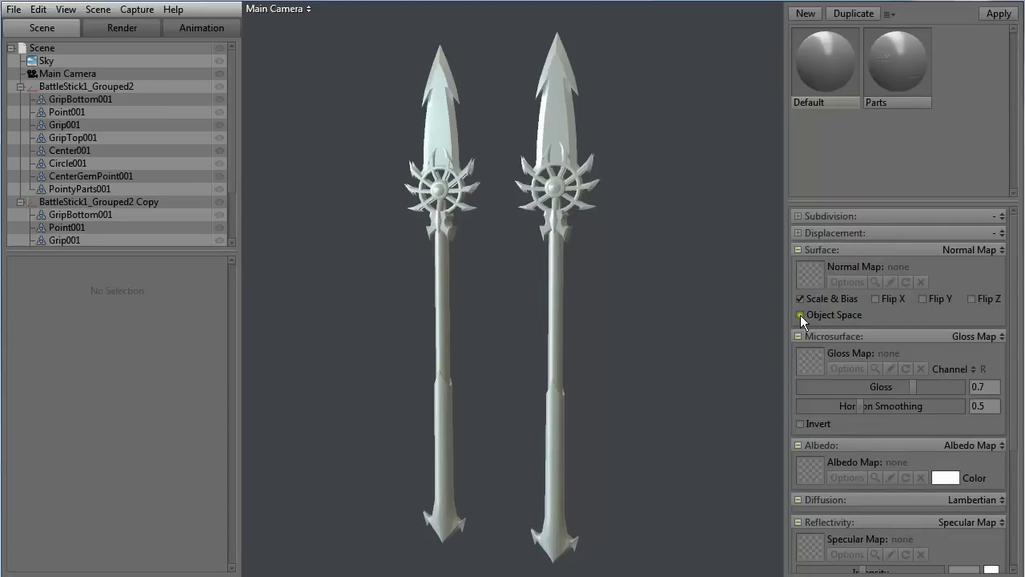
key("ctrl+z")
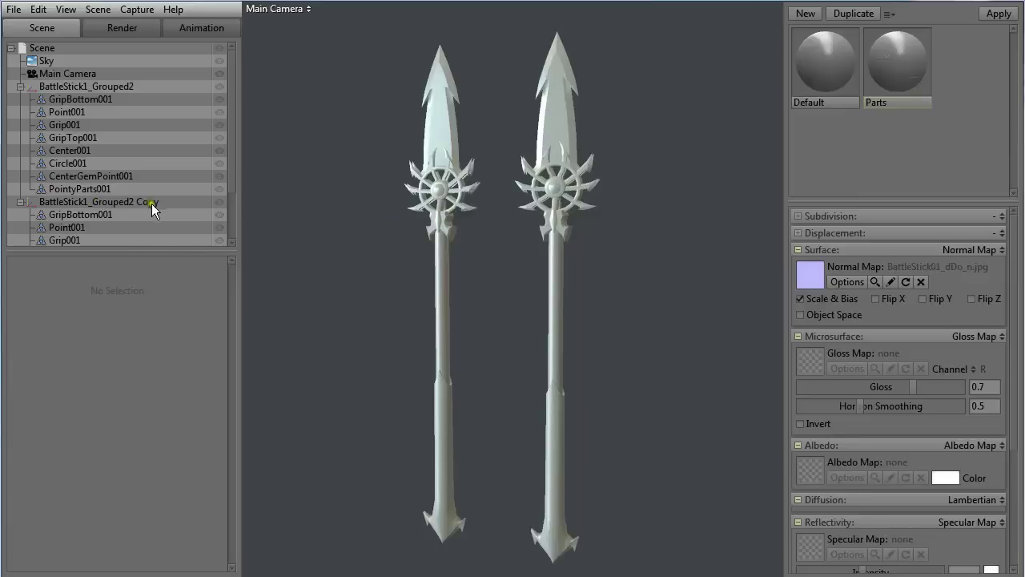
Try the Parts material on the BattleStick1_Grouped2 Copy group and reapply the Default material to it
left_click_drag(164, 248, 156, 380)
left_click(58, 205)
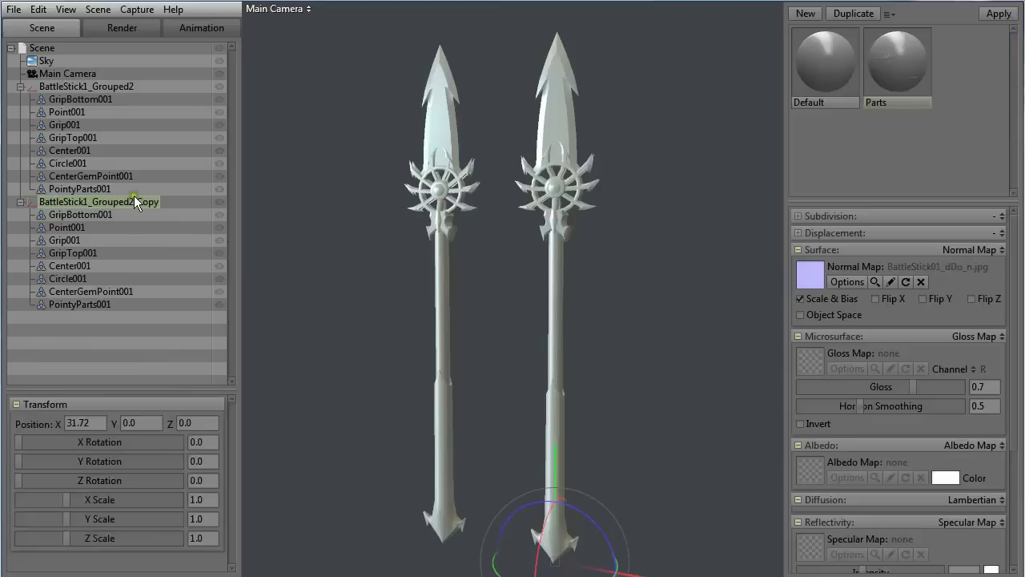
left_click(902, 77)
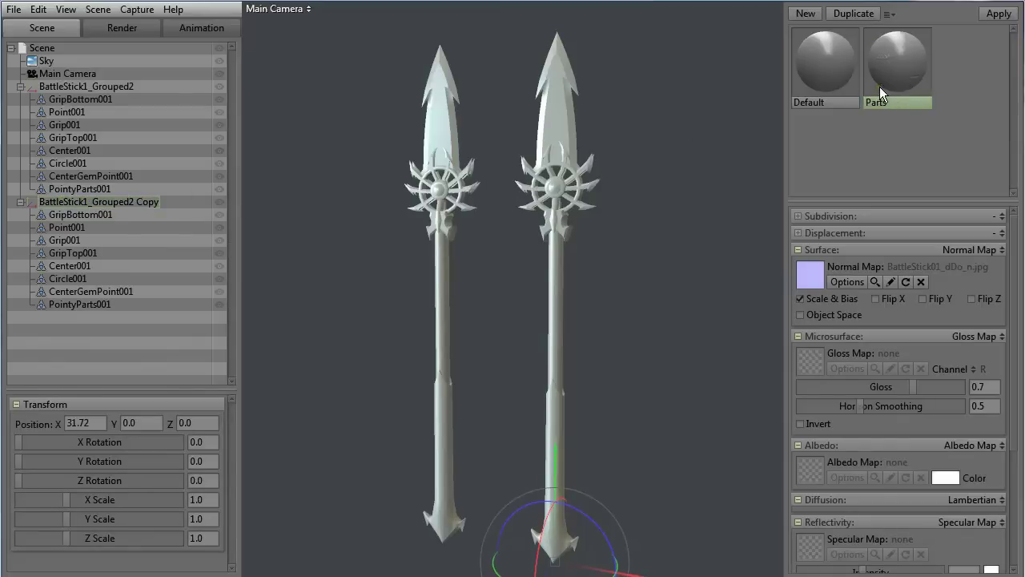
left_click(996, 14)
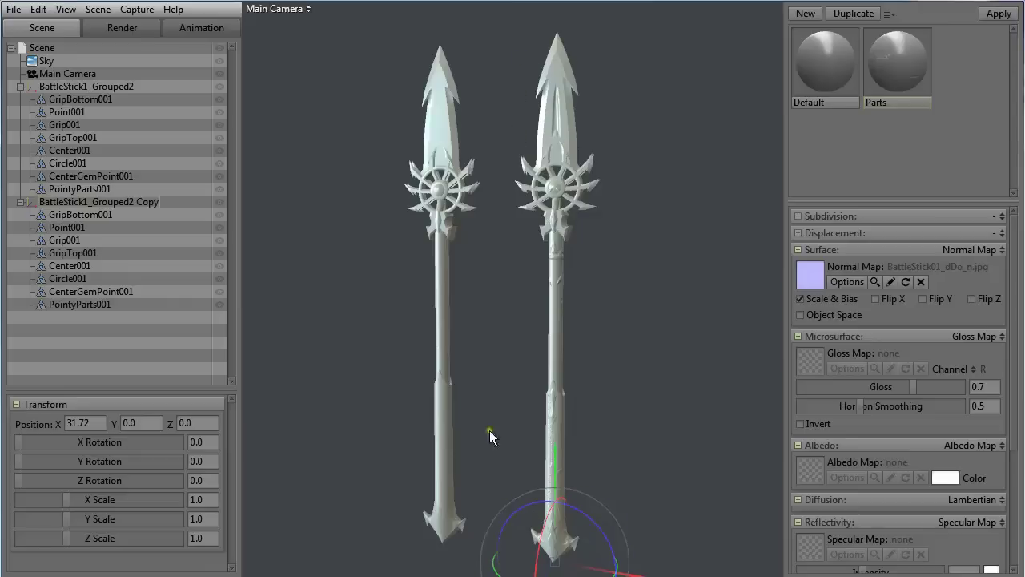
left_click(827, 75)
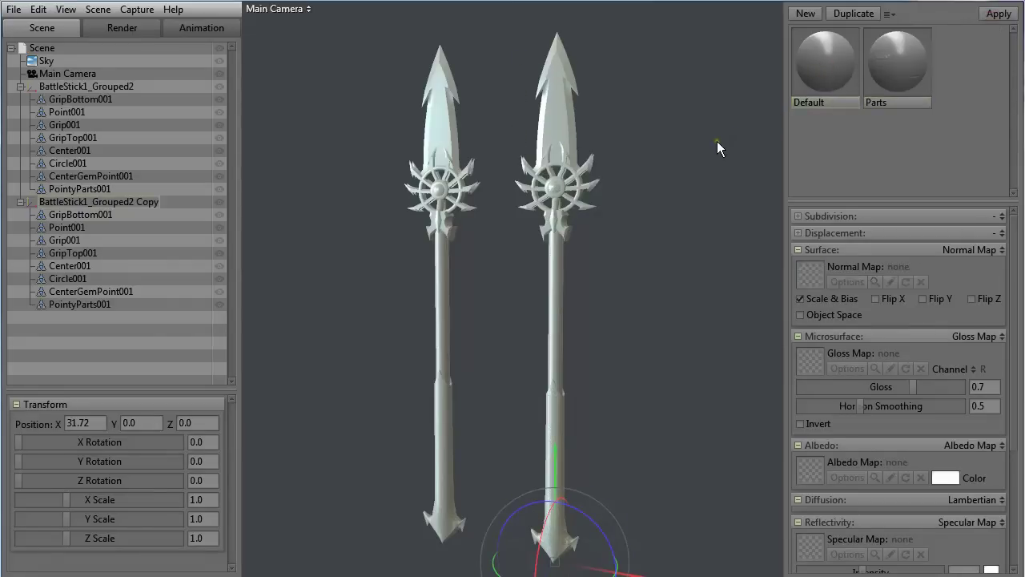
left_click(667, 152)
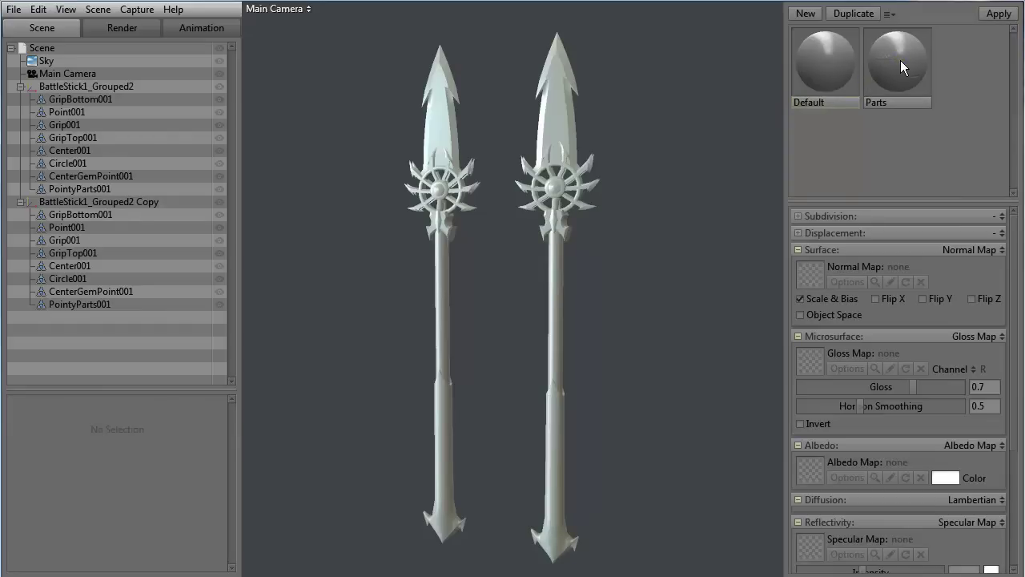
Assign the Parts material only to the upper shaft mesh of the copied spear and inspect it up close
left_click_drag(901, 65, 552, 313)
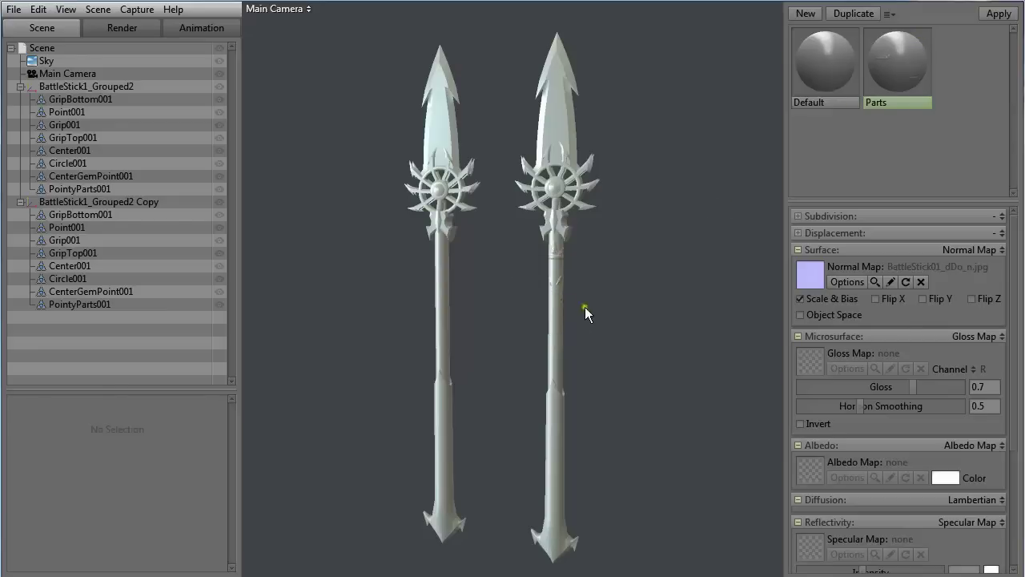
scroll(629, 306, "up", 3)
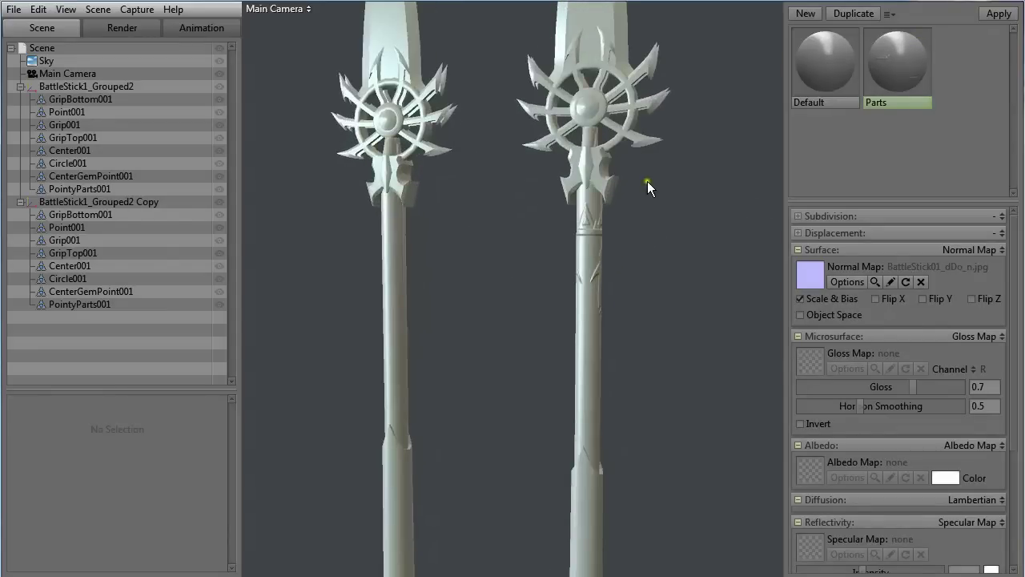
middle_click_drag(661, 189, 658, 404)
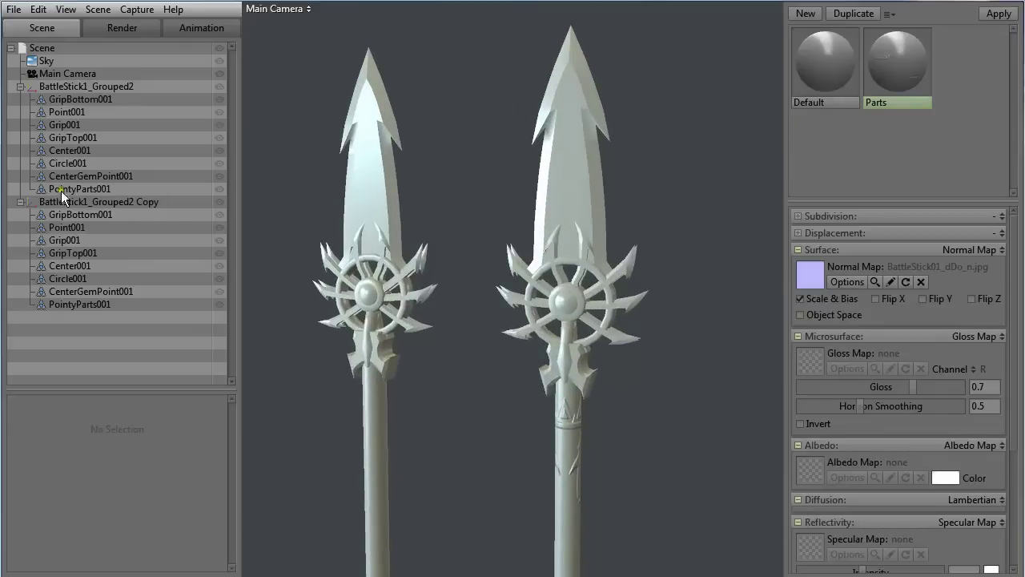
Apply the Parts material to the whole BattleStick1_Grouped2 group and compare its surface detail with the copied spear
left_click(66, 86)
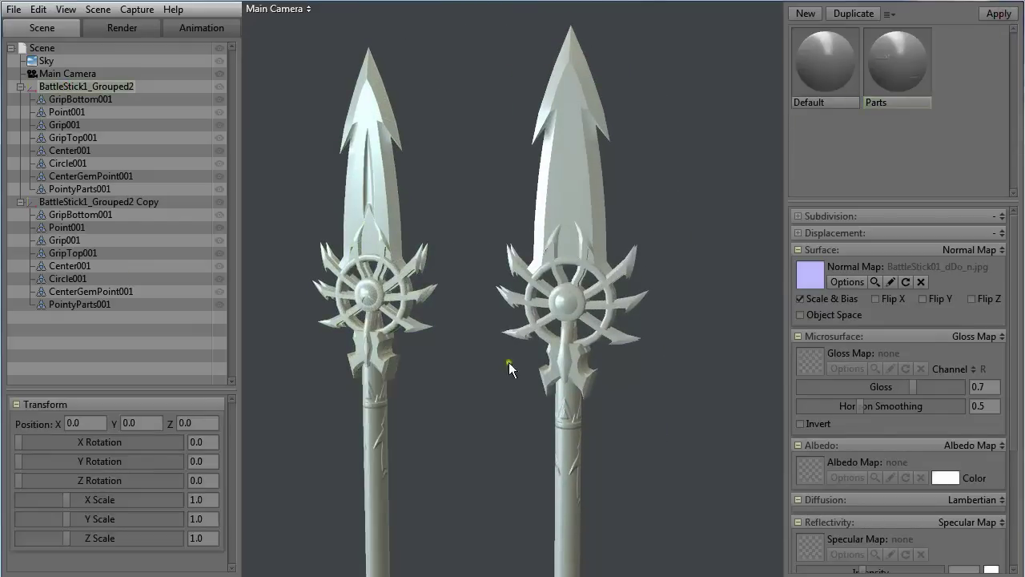
middle_click_drag(508, 362, 509, 352)
left_click_drag(510, 352, 443, 162)
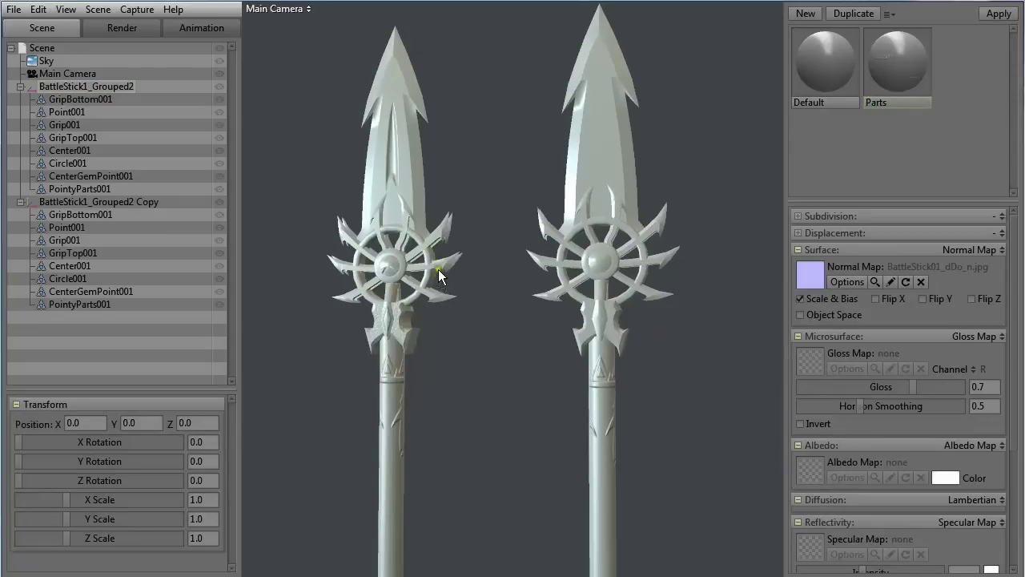
right_click_drag(438, 269, 429, 467)
middle_click_drag(429, 467, 481, 371)
right_click_drag(481, 371, 566, 325)
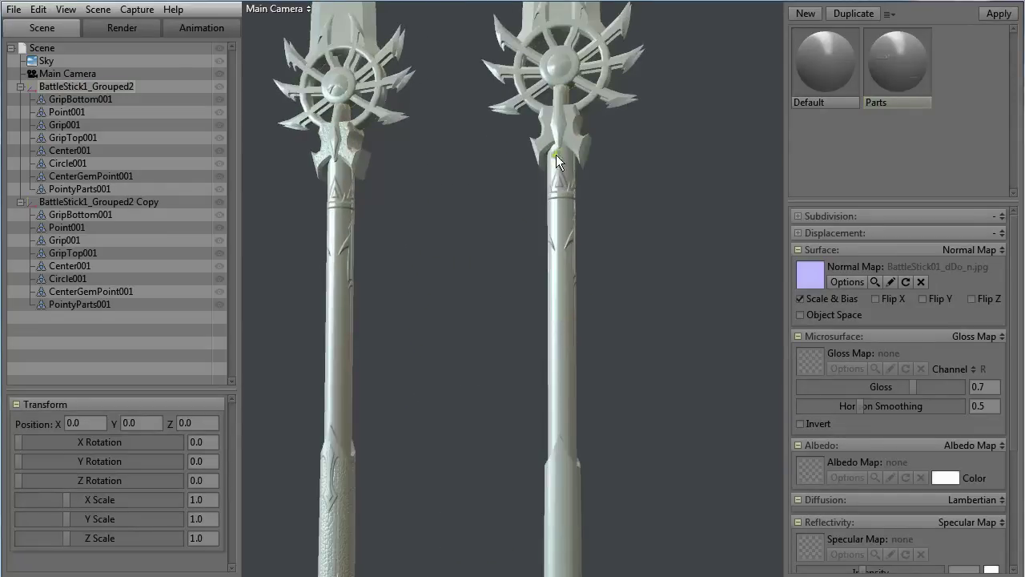
scroll(665, 227, "down", 5)
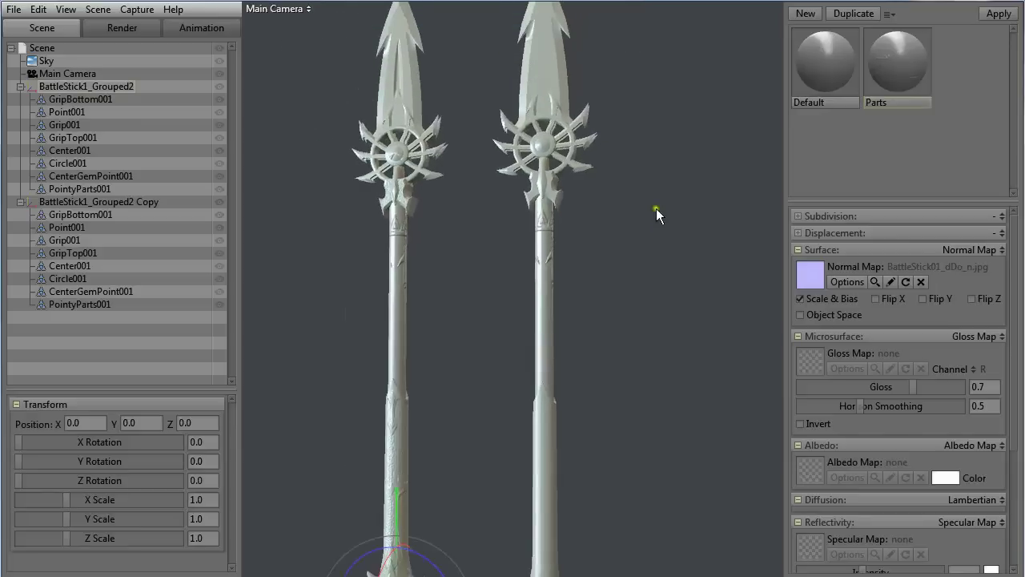
left_click(656, 208)
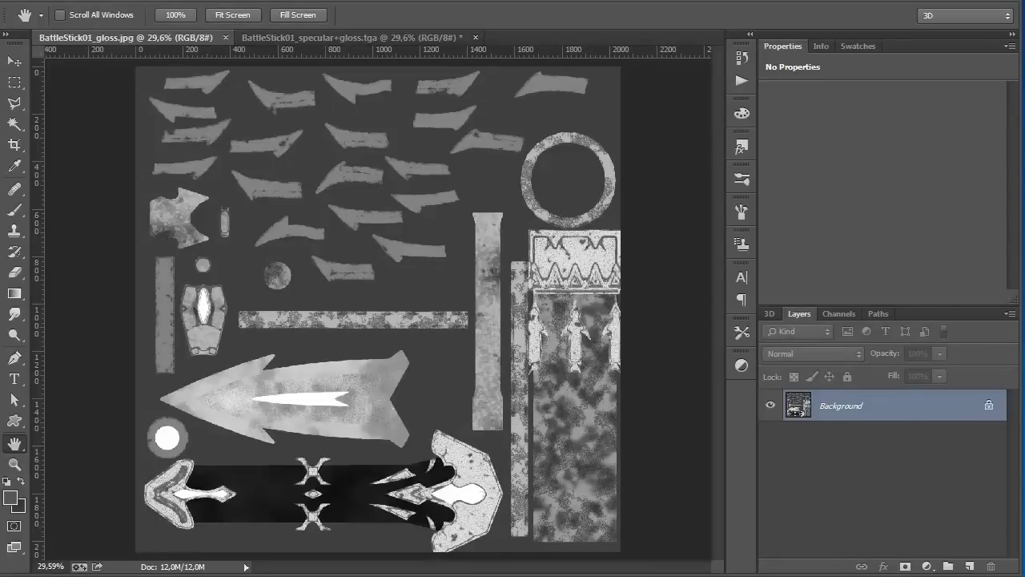
Show the BattleStick01_specular+gloss.tga texture in Photoshop
left_click(390, 38)
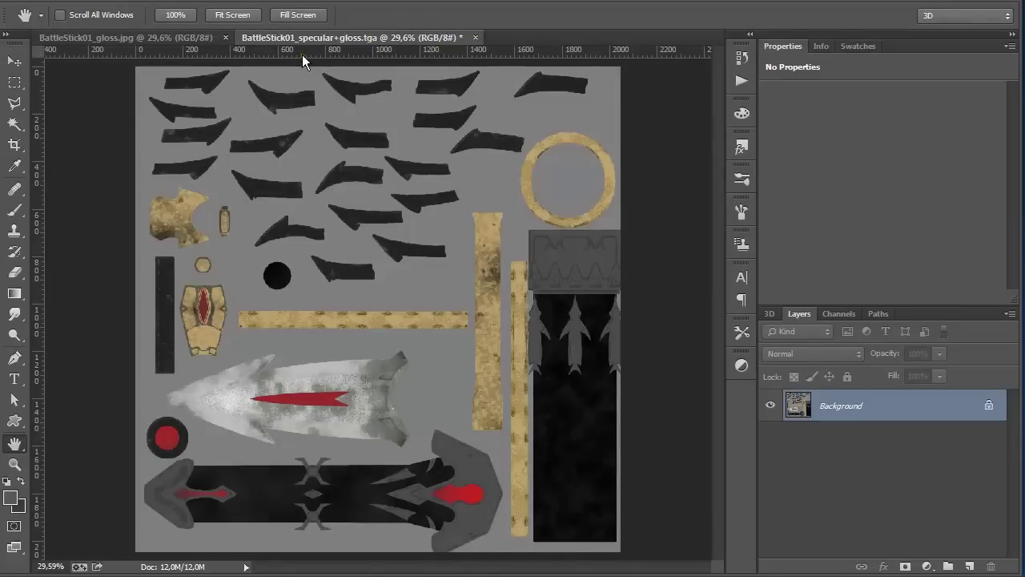
Copy the whole image from BattleStick01_gloss.jpg and return to BattleStick01_specular+gloss.tga
left_click(196, 40)
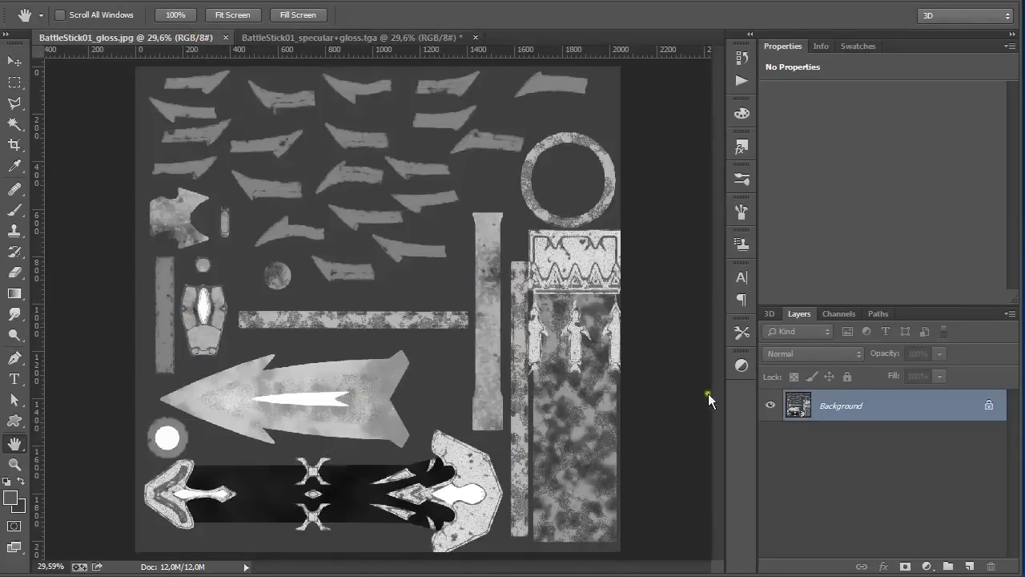
left_click(799, 405, "ctrl")
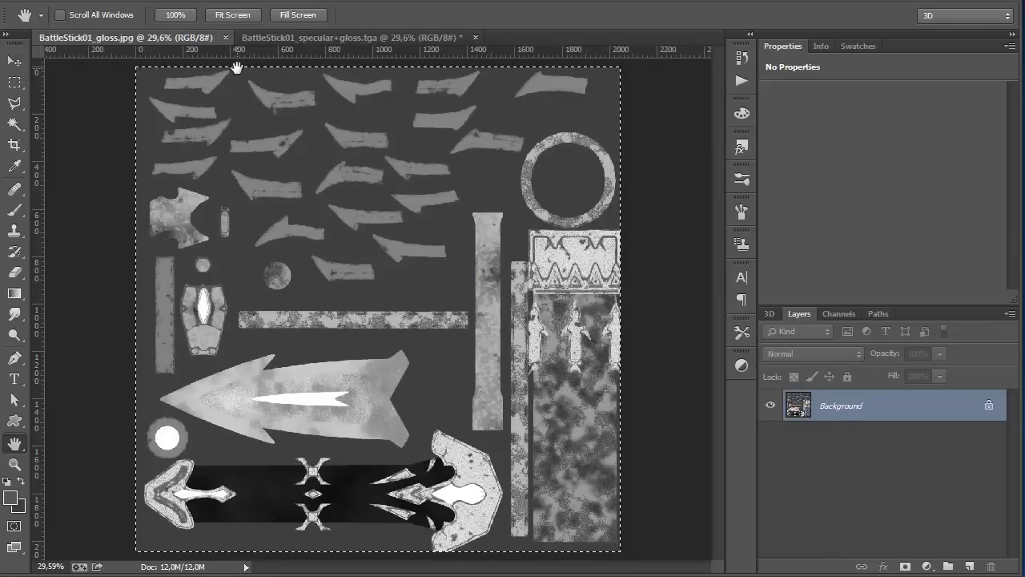
left_click(293, 37)
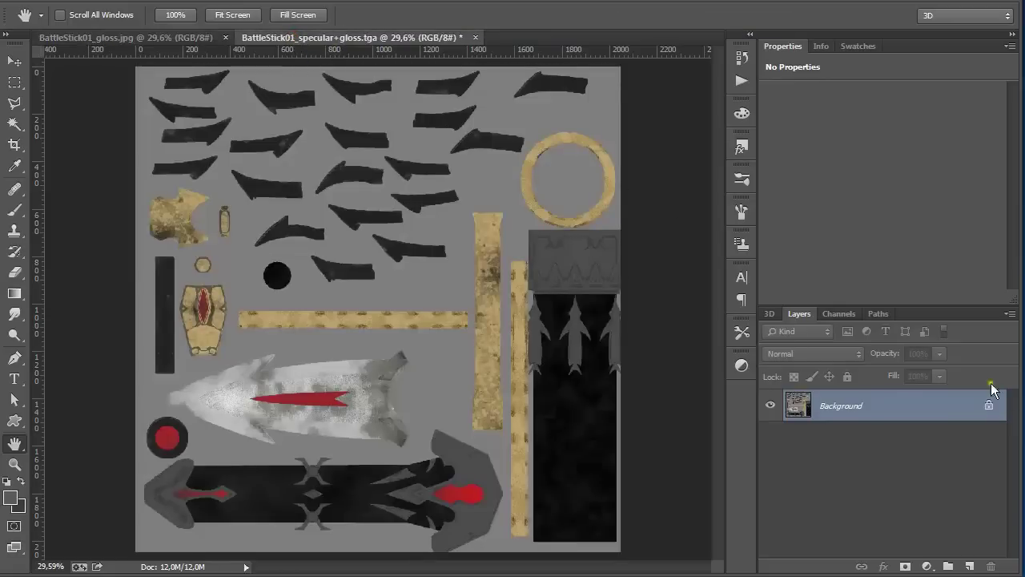
Paste the copied gloss image into a new alpha channel, deselect it, and show only the RGB channels
left_click(843, 314)
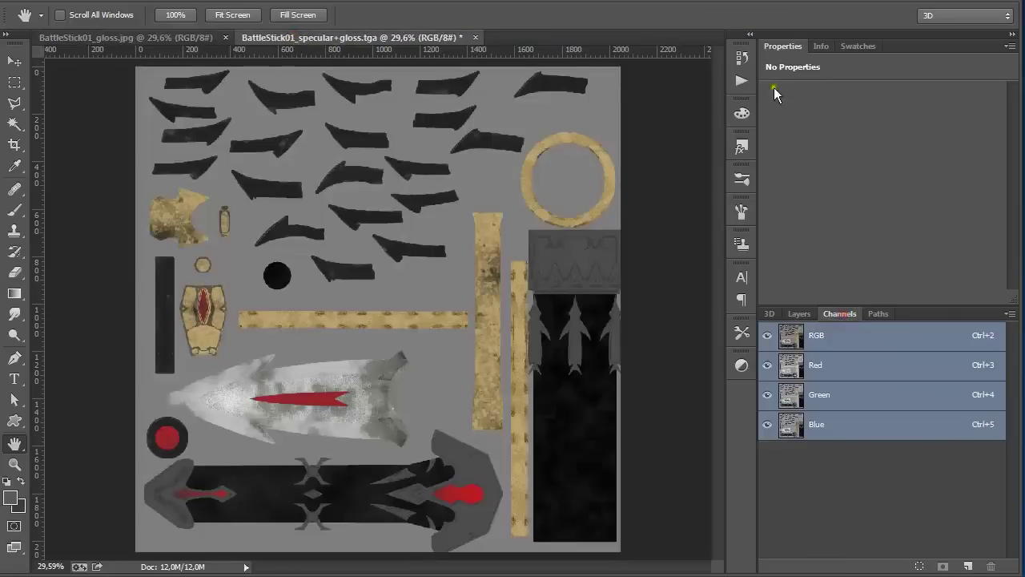
double_click(783, 46)
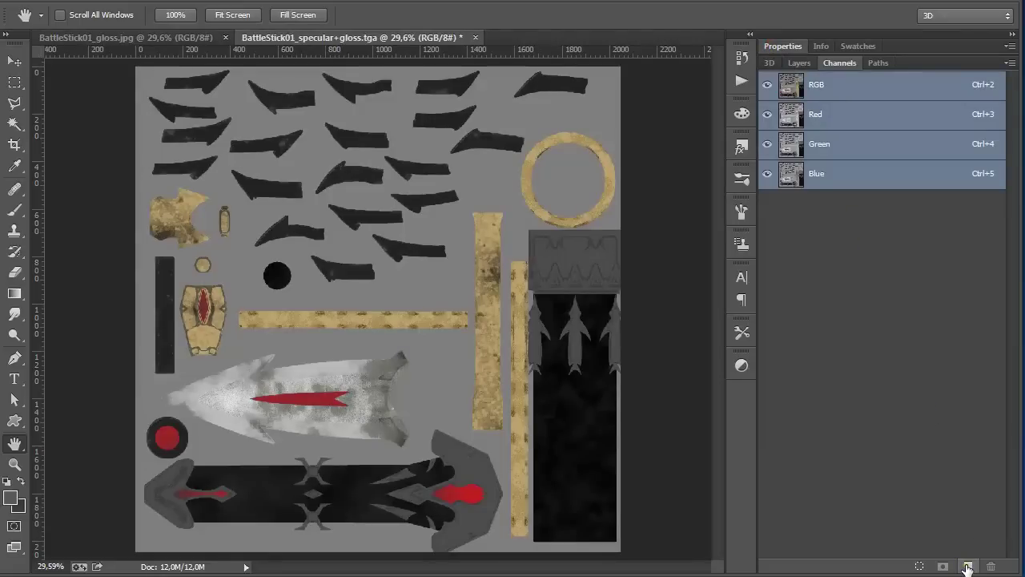
left_click(967, 566)
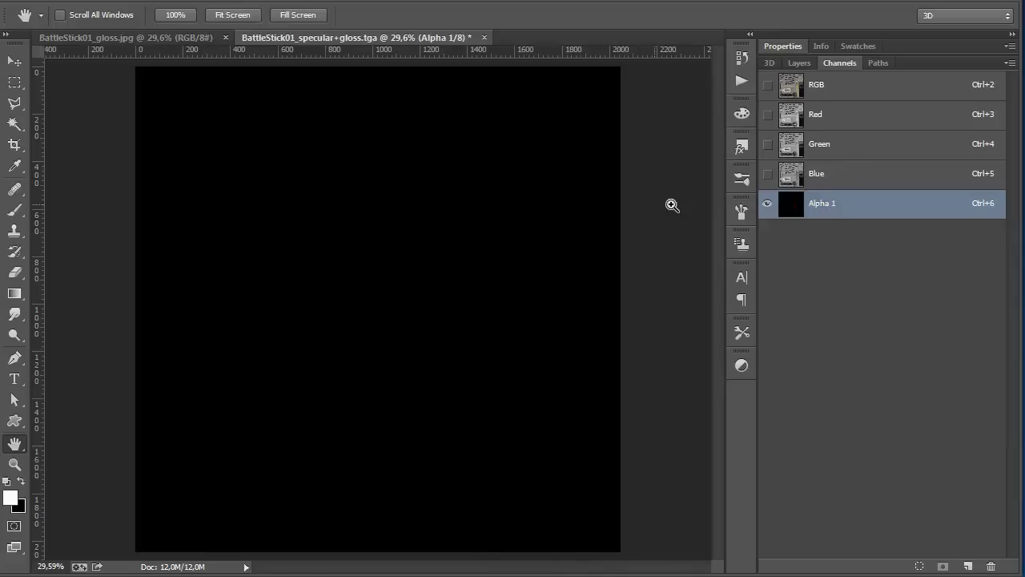
key("ctrl+v")
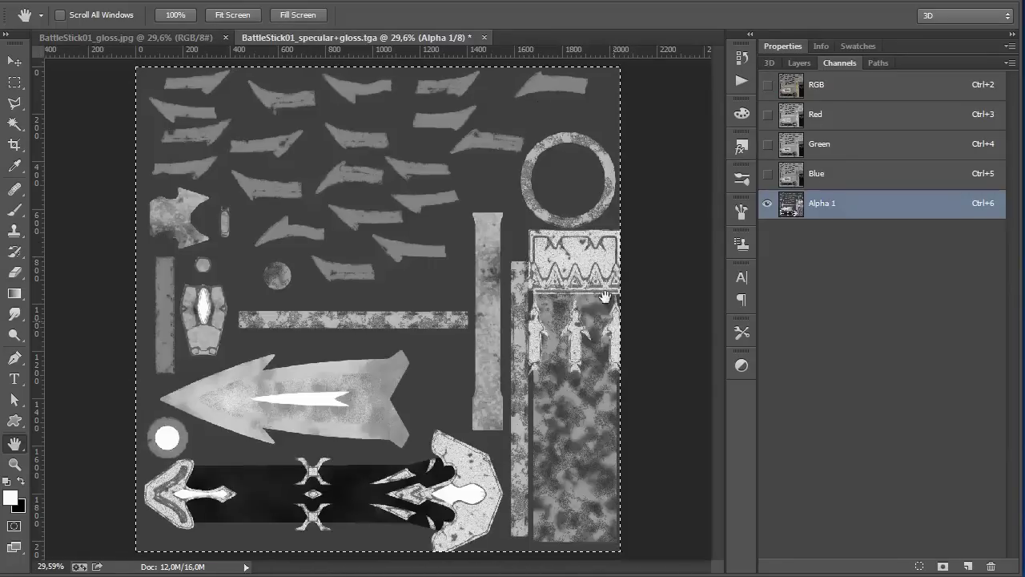
key("ctrl+d")
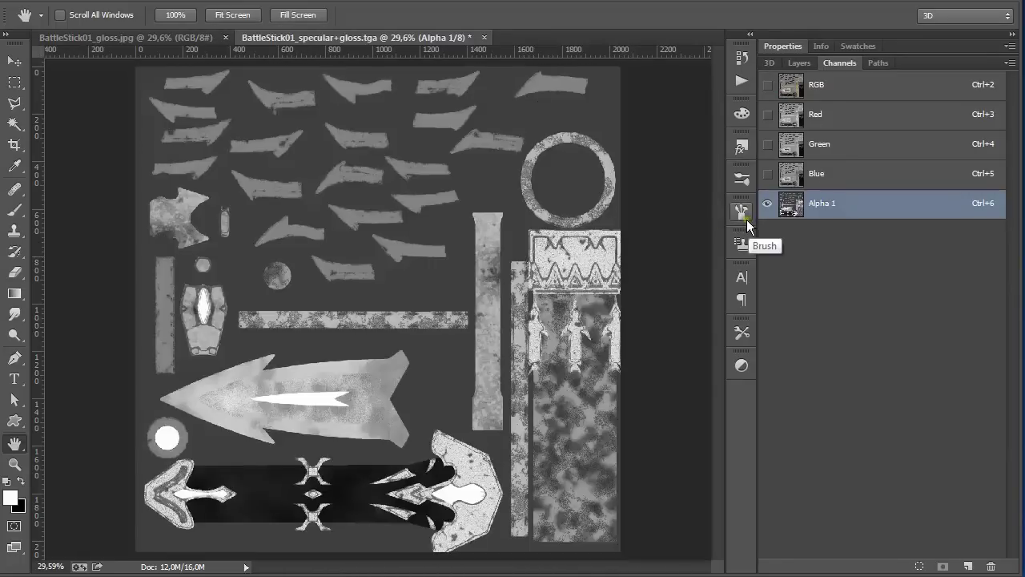
left_click(768, 84)
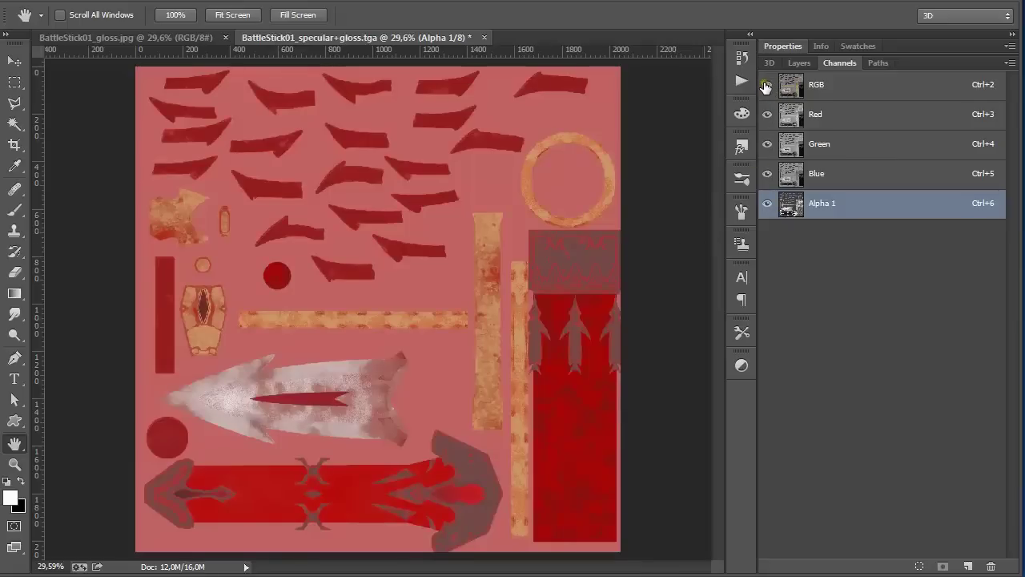
left_click(767, 204)
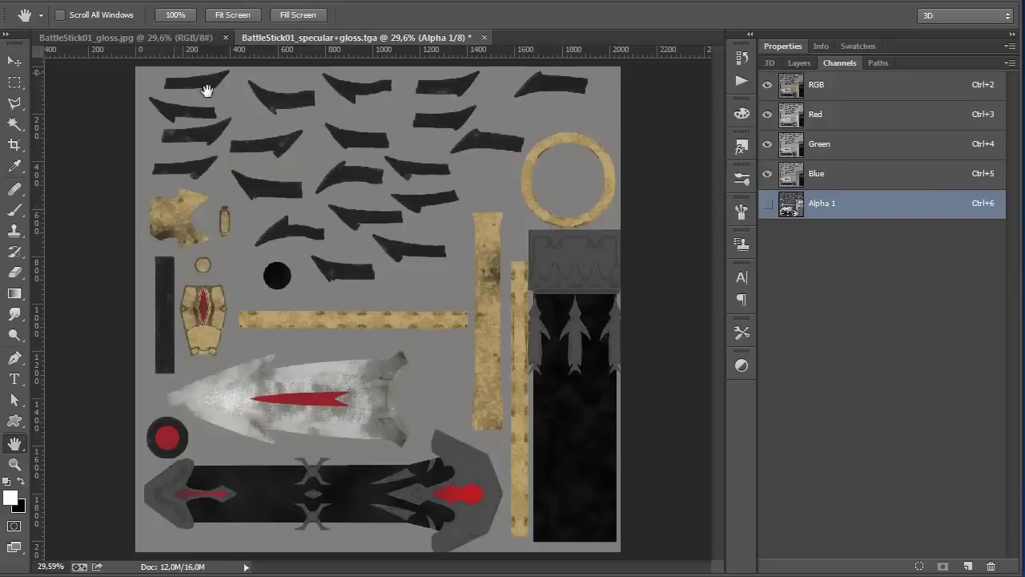
Save the texture over BattleStick01_specular+gloss in Targa format with alpha channels included, at 32 bits/pixel
left_click(40, 4)
left_click(115, 183)
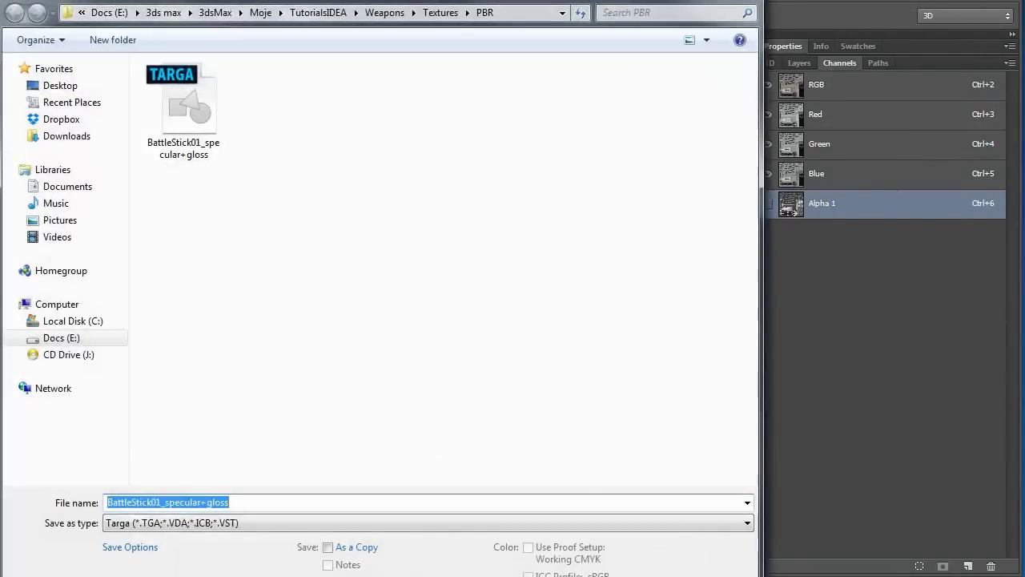
left_click_drag(438, 559, 457, 485)
left_click_drag(258, 2, 348, 14)
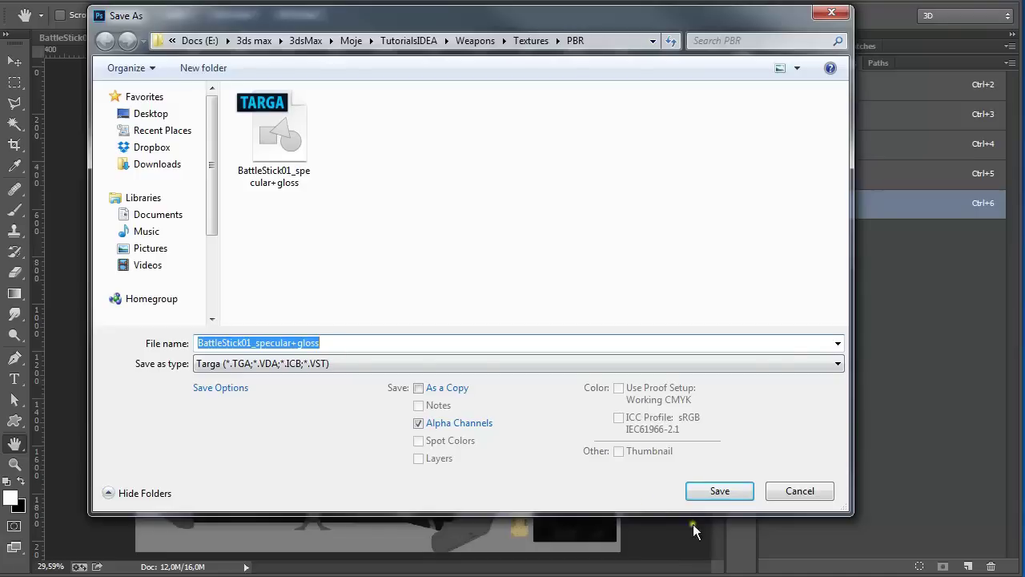
left_click(718, 494)
left_click(718, 494)
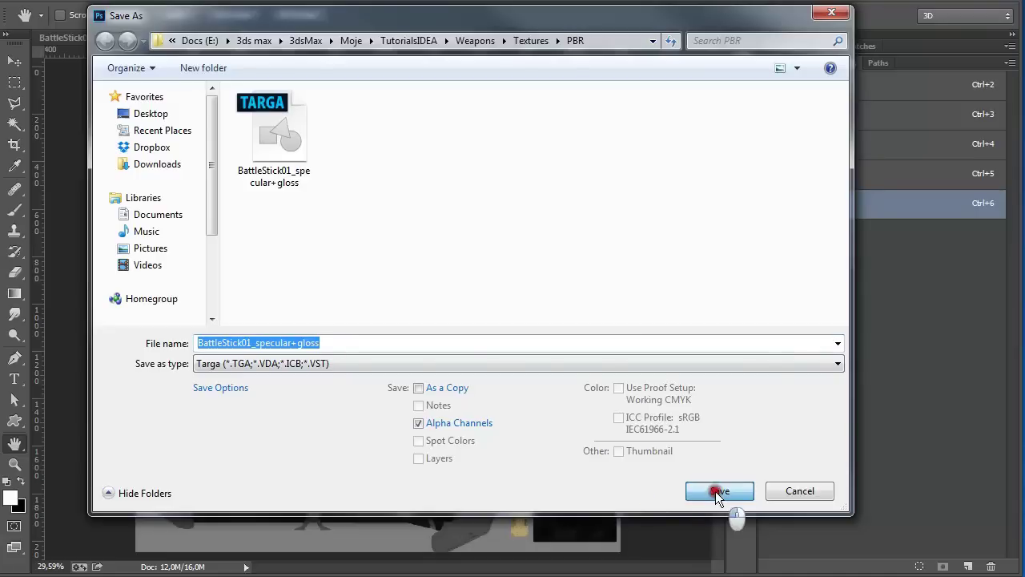
left_click(530, 312)
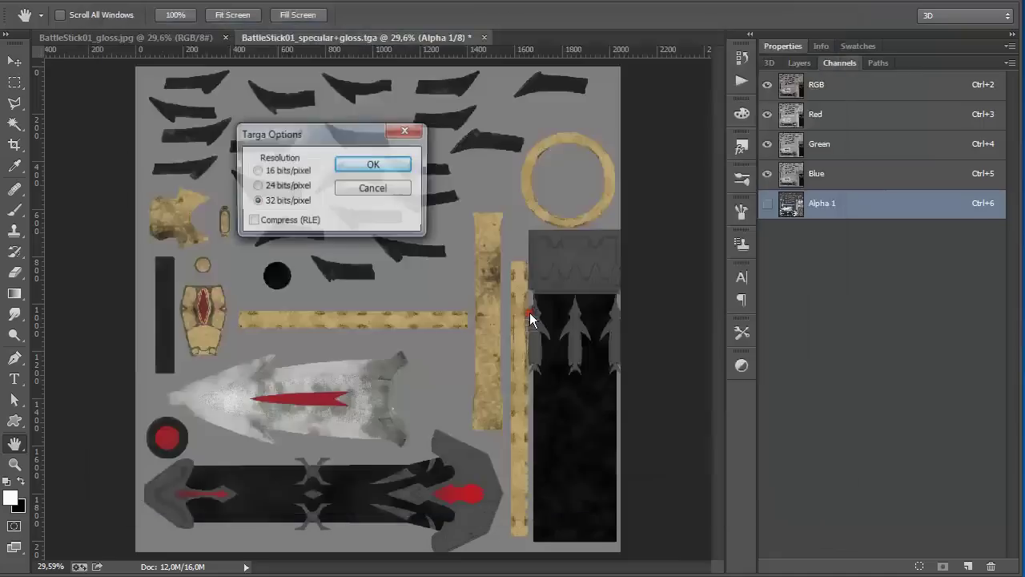
left_click(255, 202)
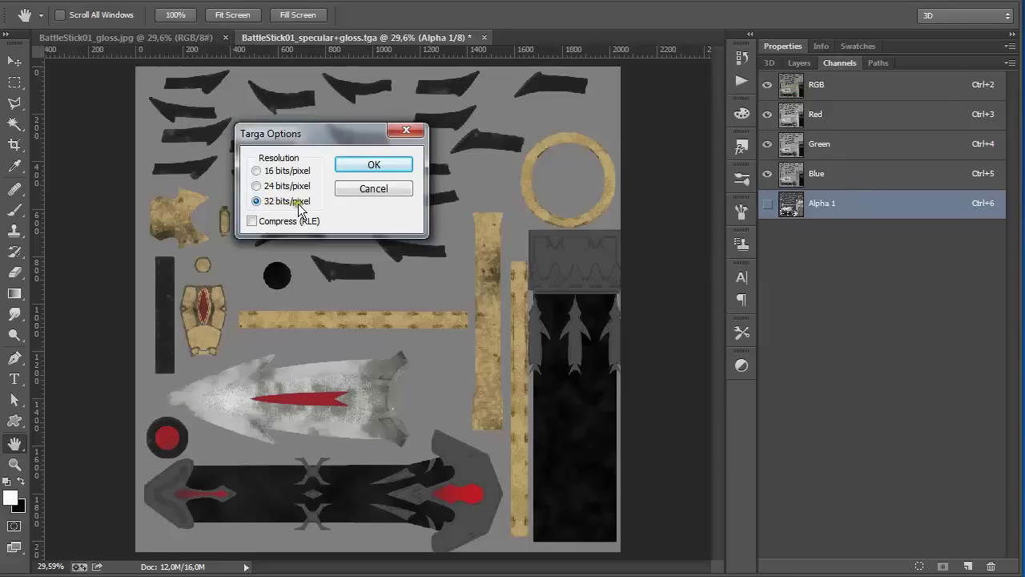
left_click(369, 165)
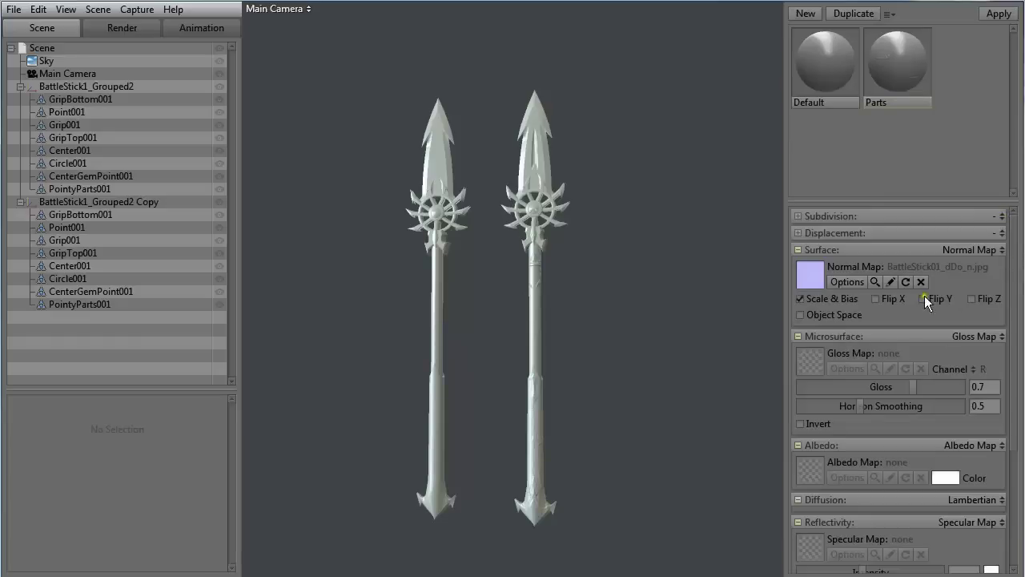
Load BattleStick01_dDo_g.tga as the gloss map of the Parts material
left_click(809, 358)
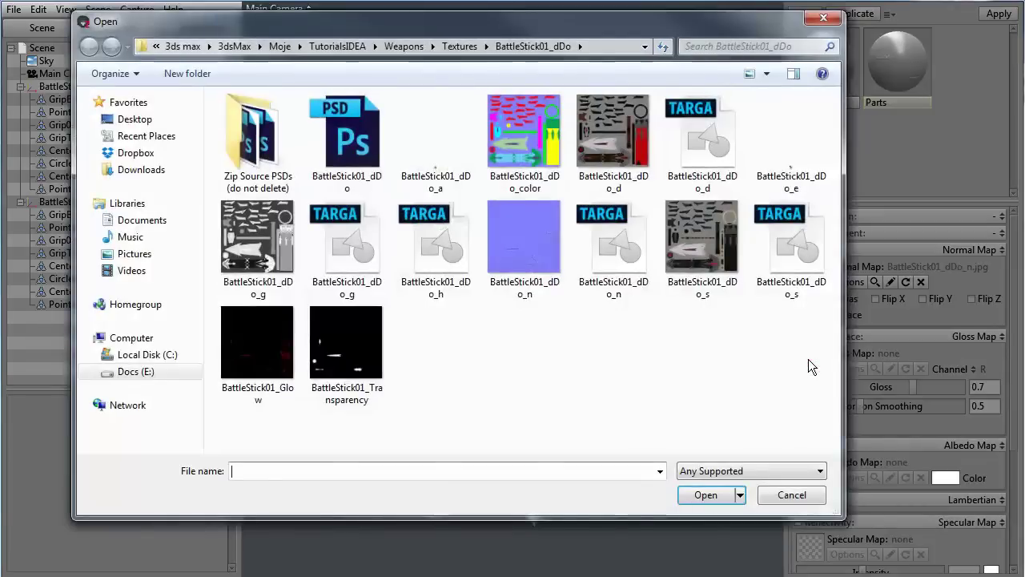
left_click_drag(517, 29, 447, 29)
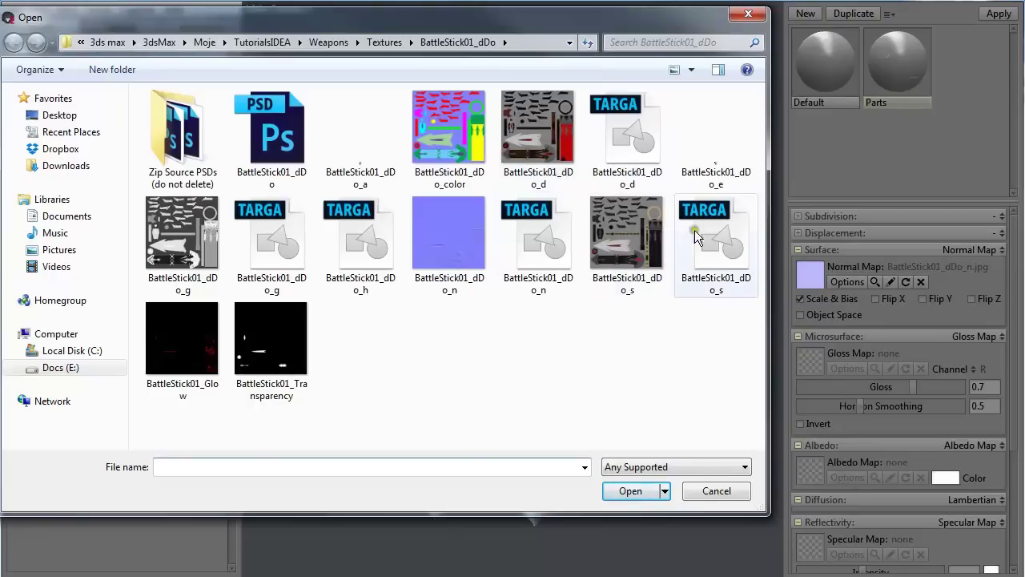
double_click(253, 236)
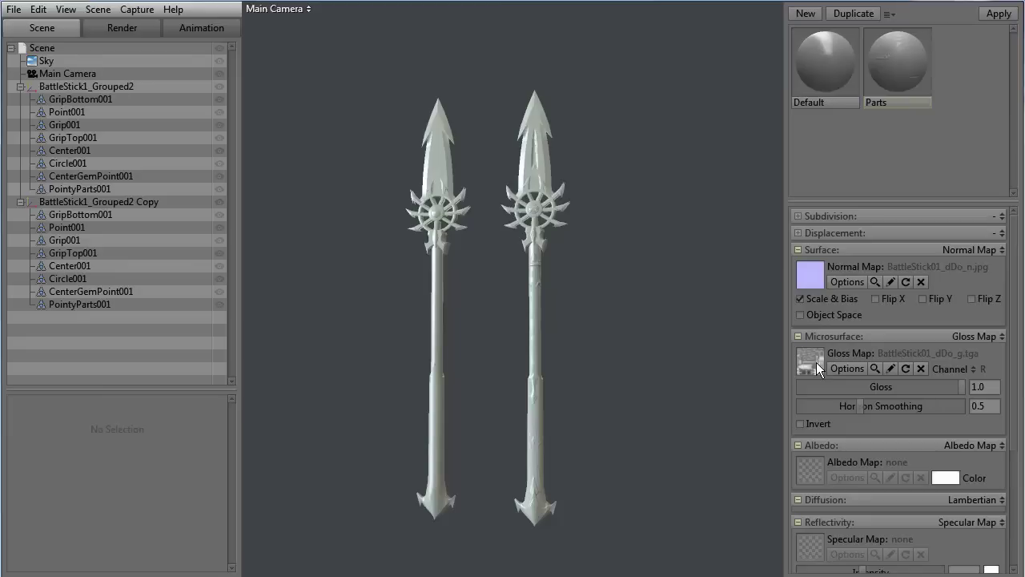
Load BattleStick01_dDo_s.tga as the specular map of the Parts material
scroll(630, 267, "up", 2)
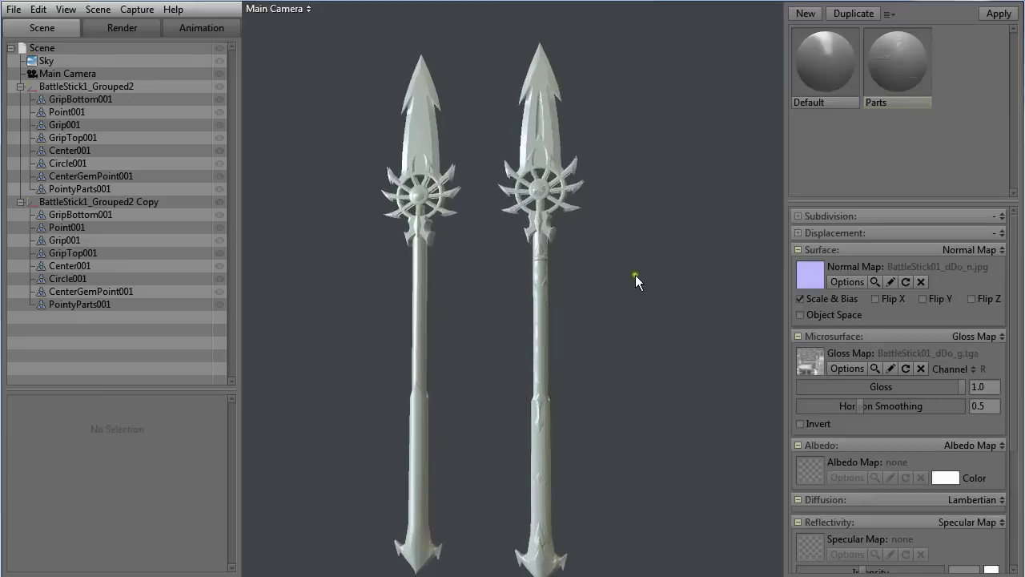
scroll(636, 278, "down", 1)
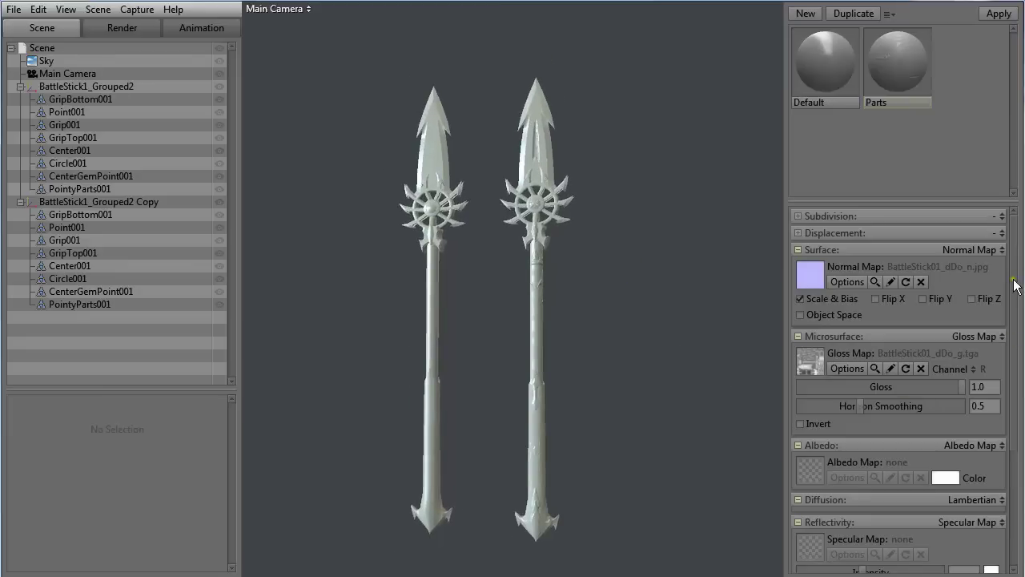
left_click_drag(1013, 282, 1013, 362)
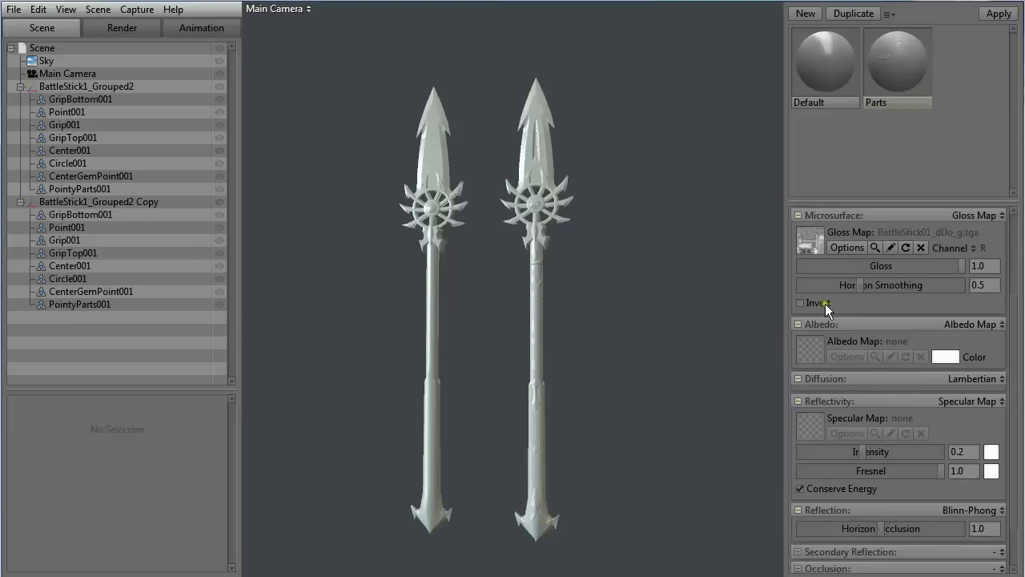
left_click(809, 423)
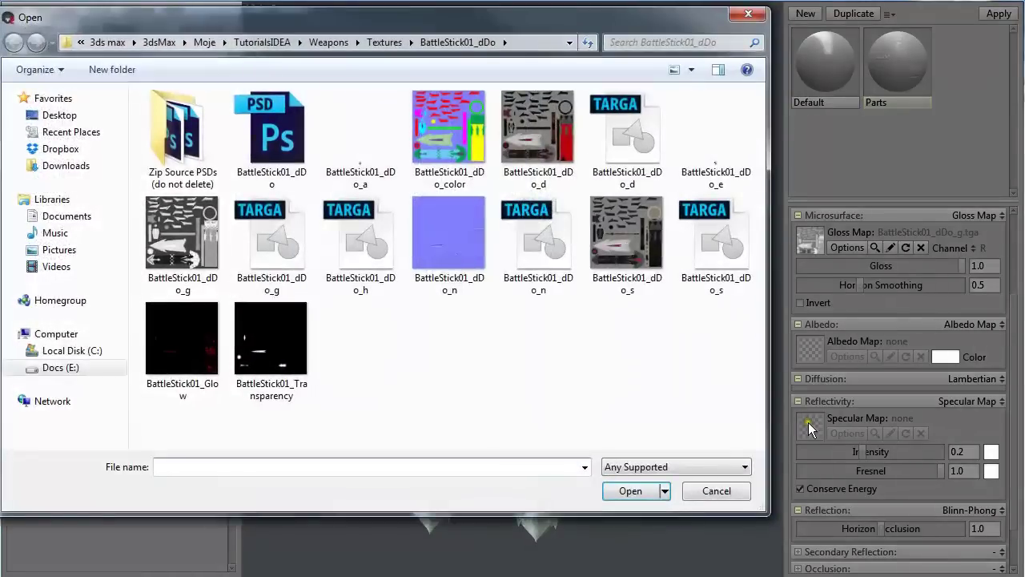
double_click(709, 250)
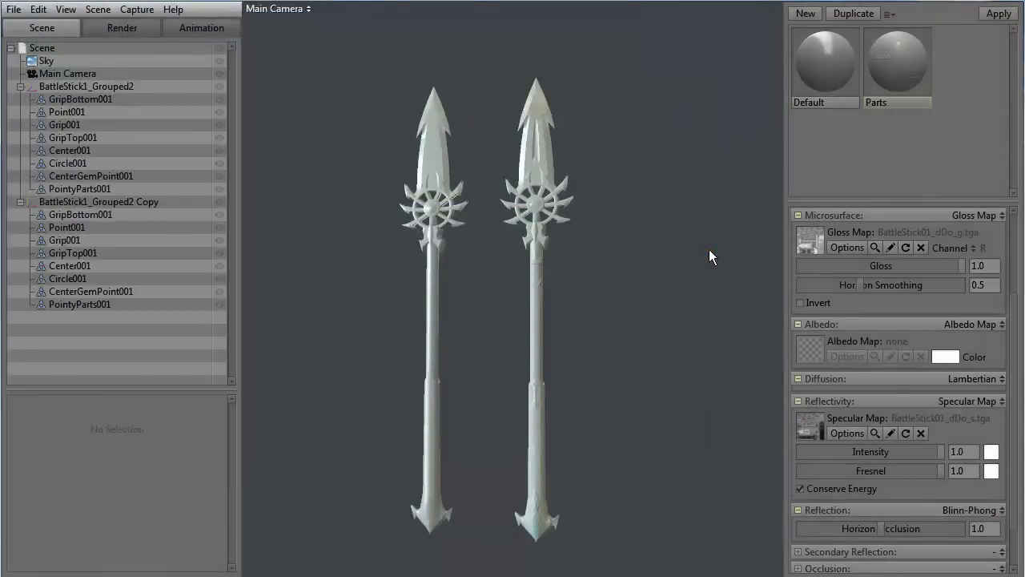
Examine the blade, ring and grip surfaces of both weapons with the Parts material's gloss and specular maps
left_click(901, 61)
scroll(698, 253, "up", 4)
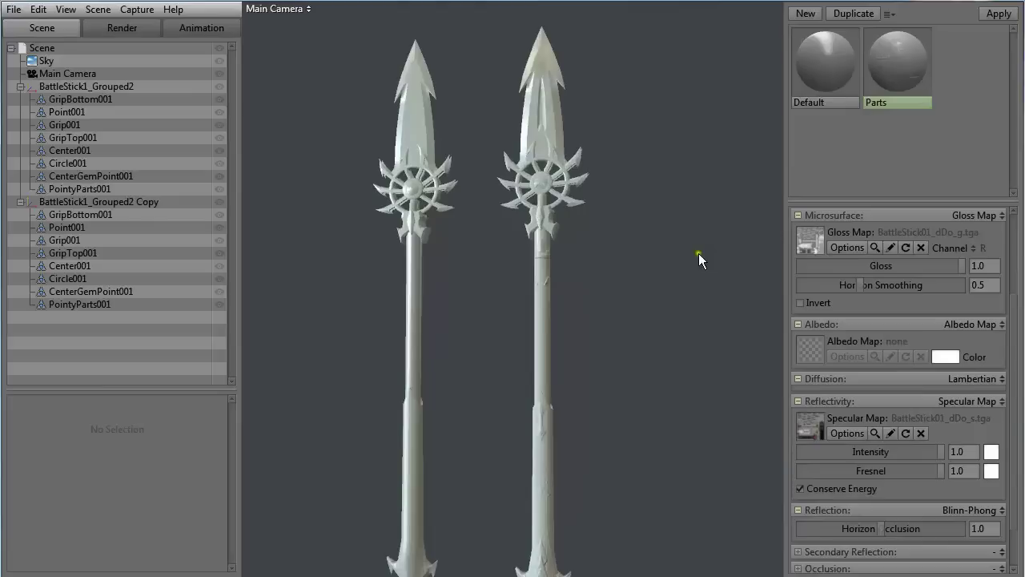
scroll(694, 249, "up", 2)
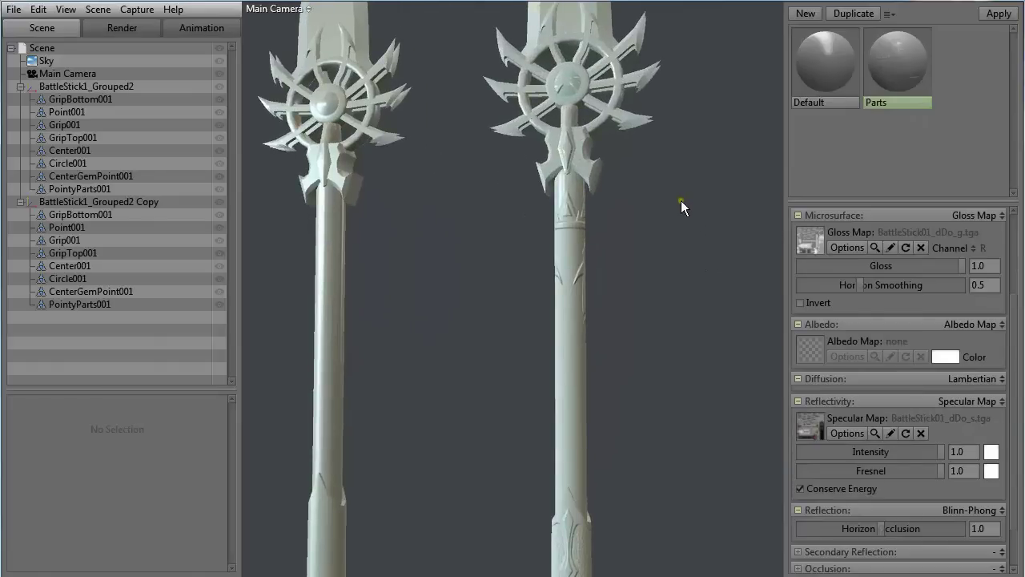
scroll(681, 203, "down", 3)
middle_click_drag(662, 190, 691, 306)
scroll(692, 305, "up", 2)
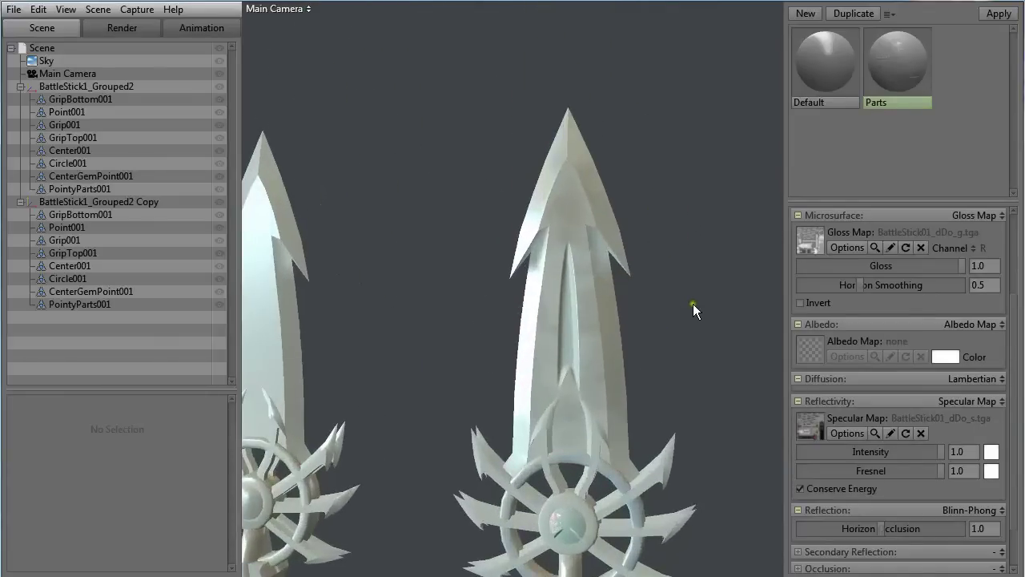
scroll(608, 241, "down", 3)
left_click_drag(598, 203, 726, 277)
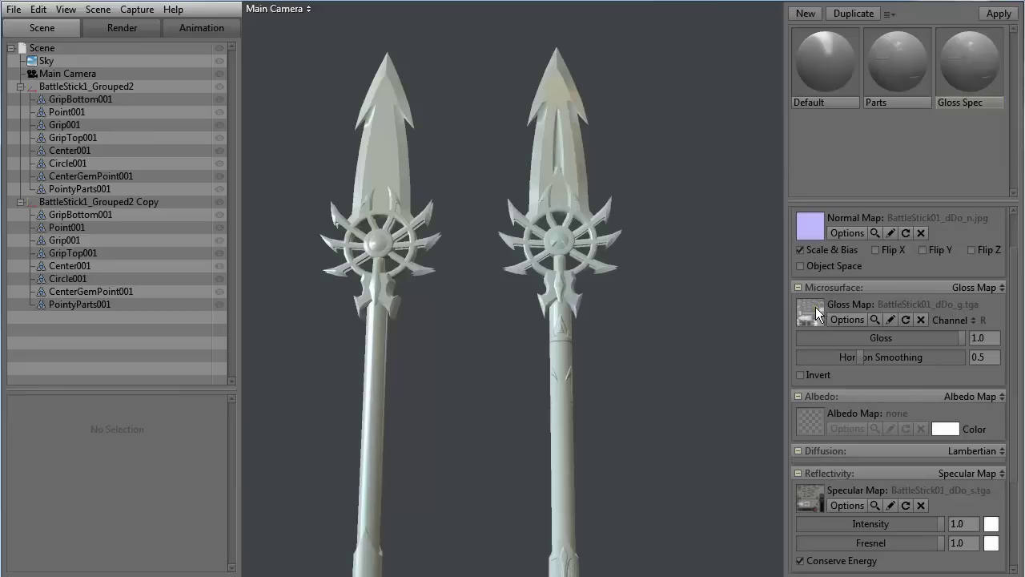
left_click(816, 308)
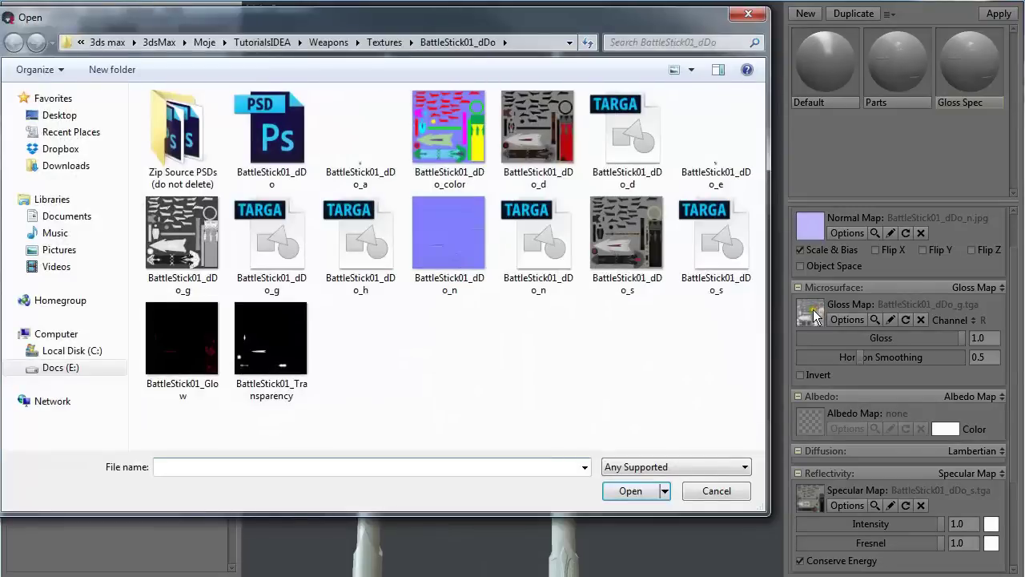
left_click(565, 347)
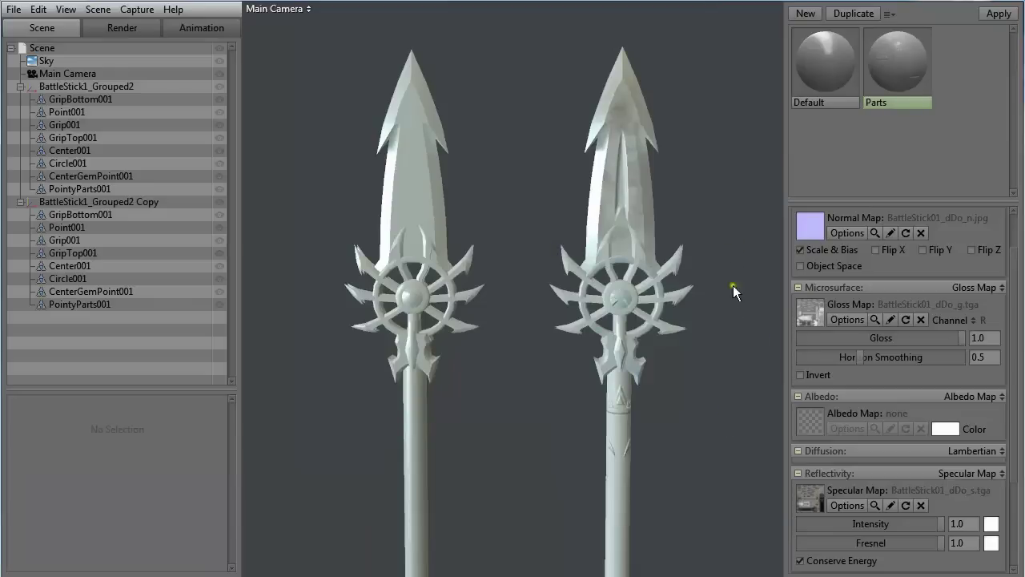
scroll(730, 304, "down", 5)
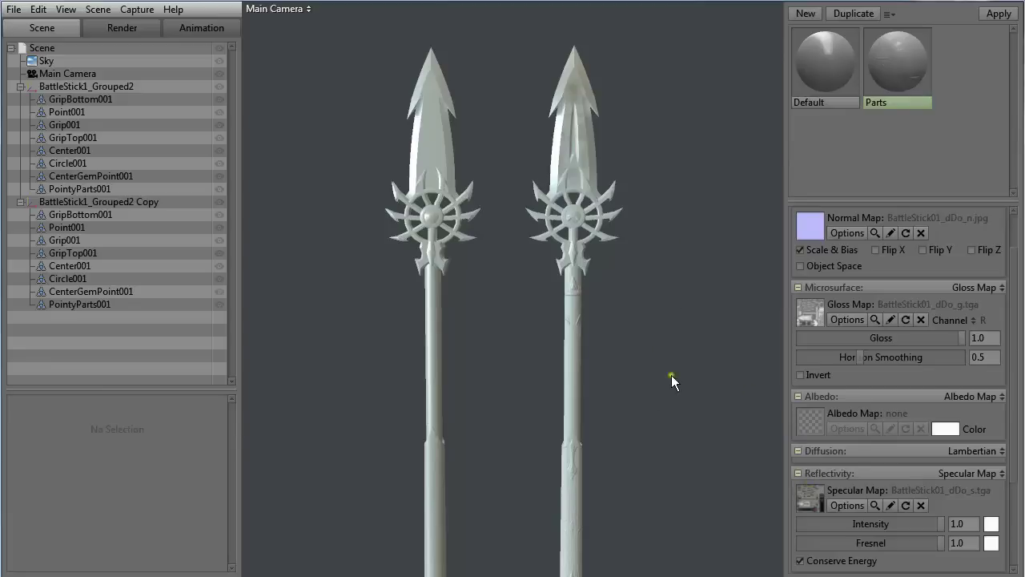
Duplicate the Parts material and name the copy "Gloss + Spec"
left_click(854, 13)
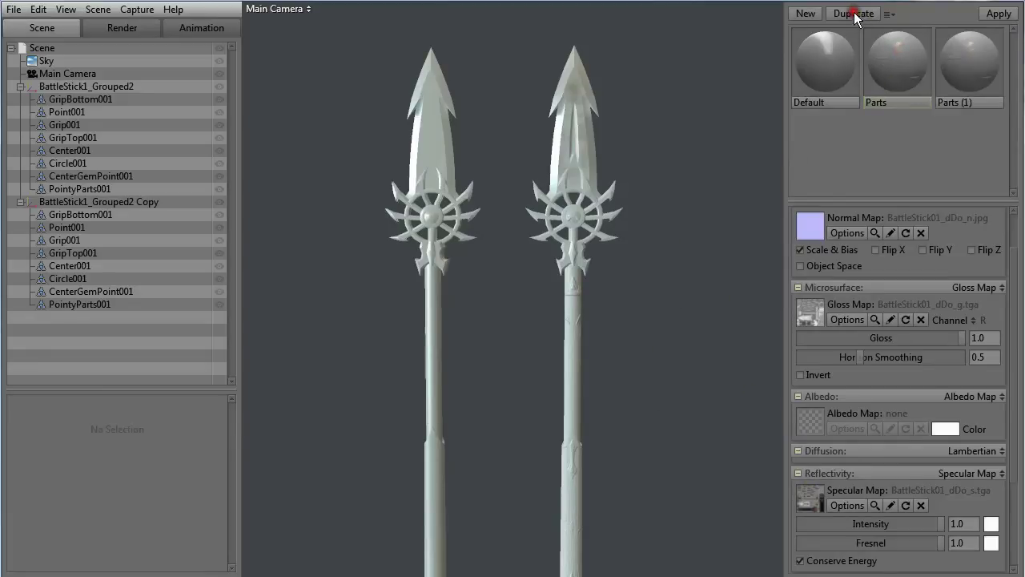
double_click(958, 104)
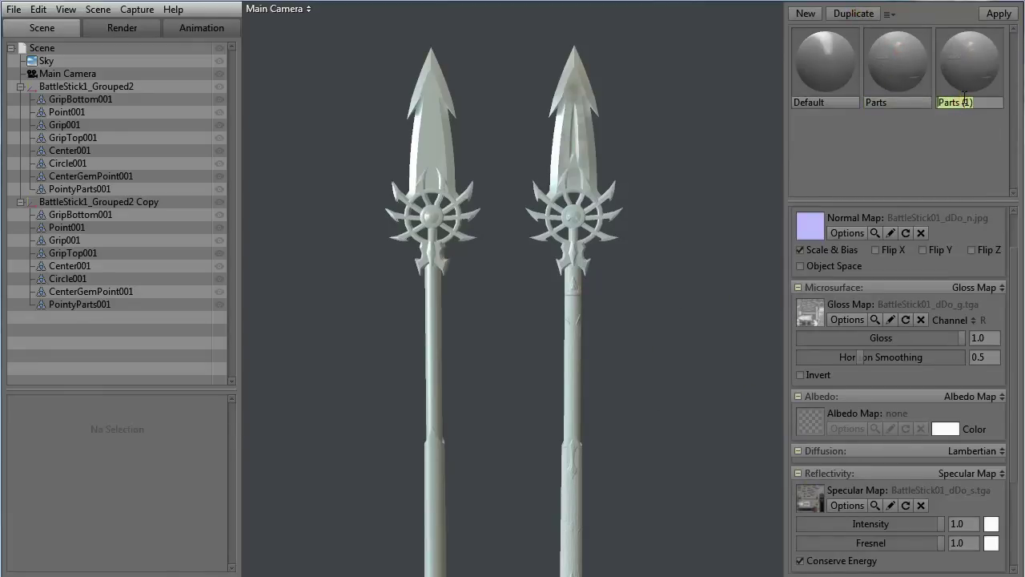
type("Gloss + Spec")
key("Return")
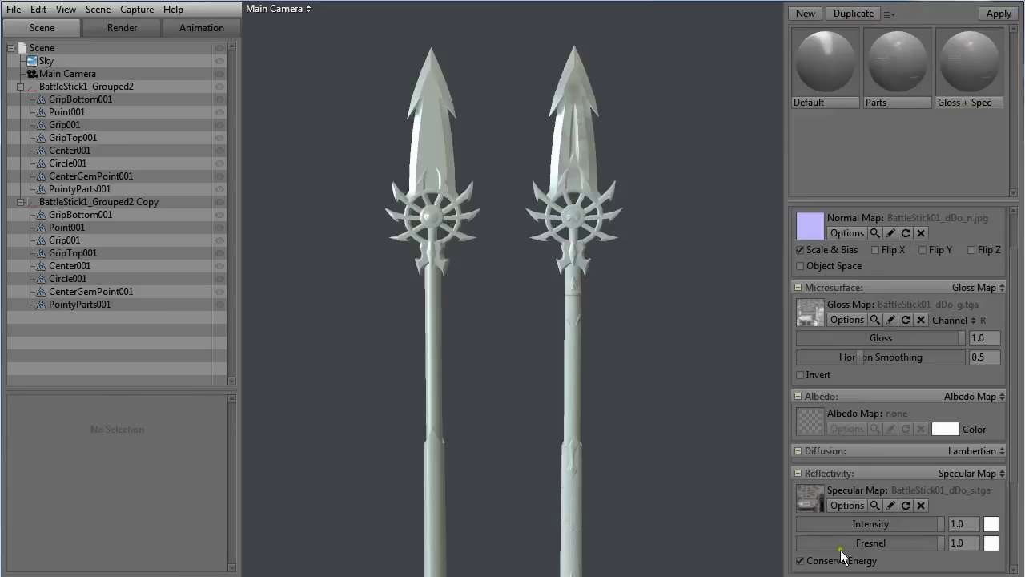
Clear the specular map of the Gloss + Spec material and load BattleStick01_specular+gloss as its gloss map
left_click(920, 505)
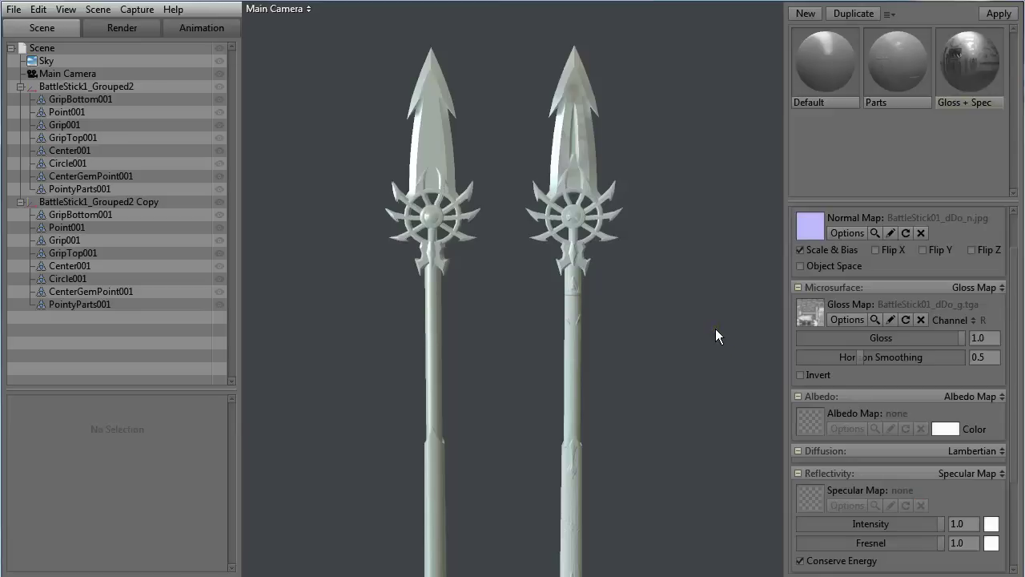
left_click(812, 317)
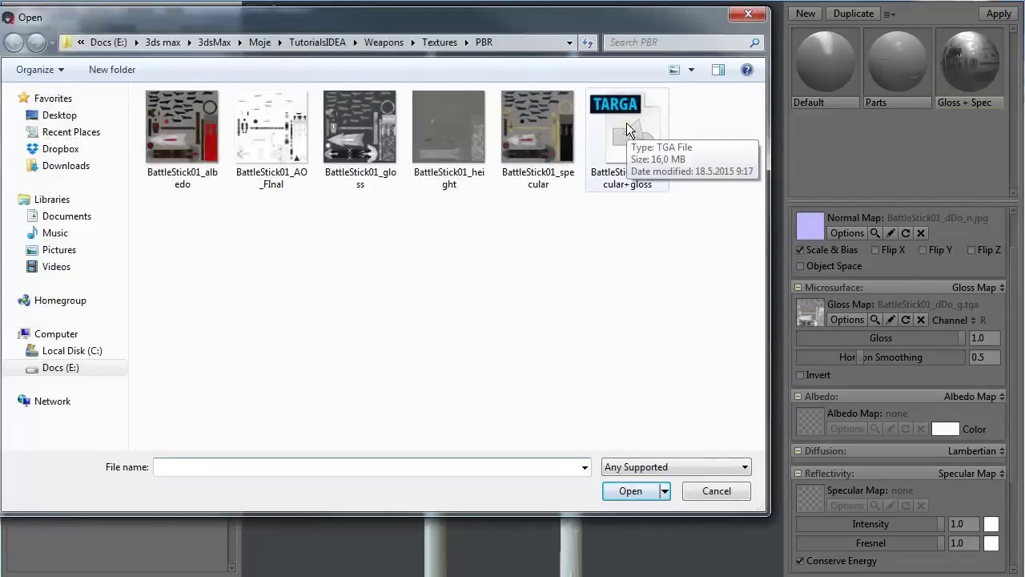
double_click(626, 123)
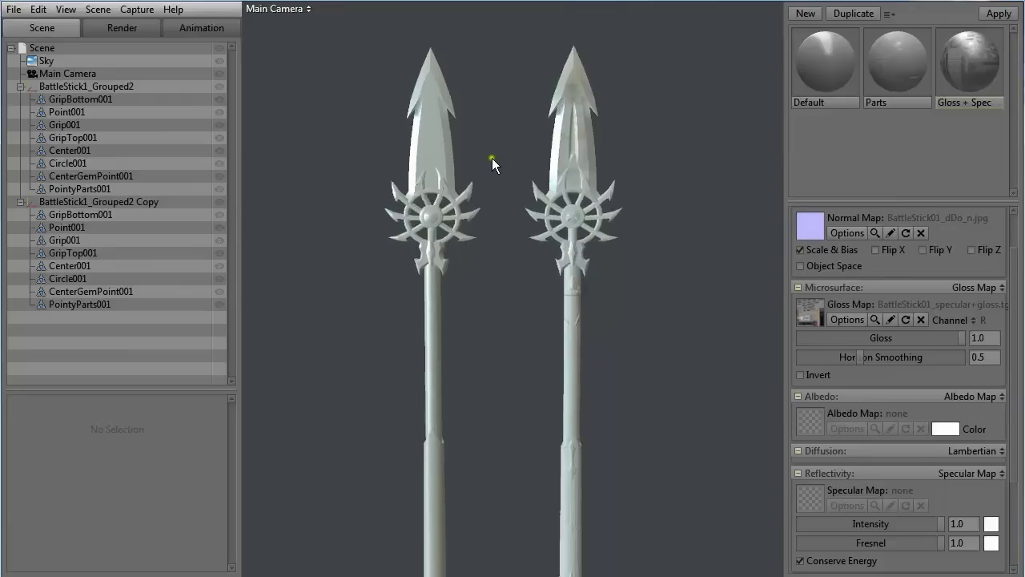
Set the gloss map of the Gloss + Spec material to read from channel A
middle_click_drag(491, 160, 556, 256)
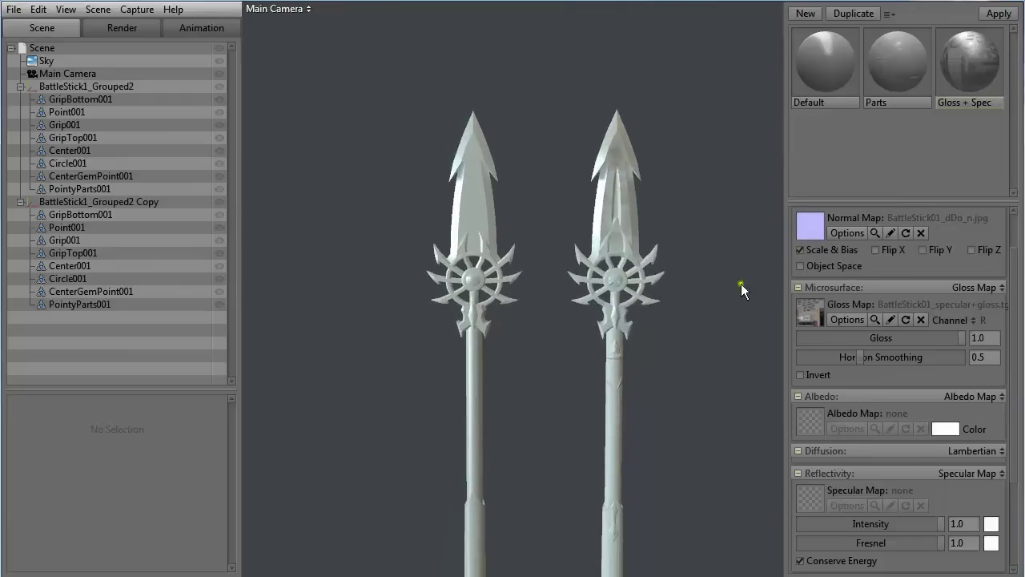
left_click(972, 322)
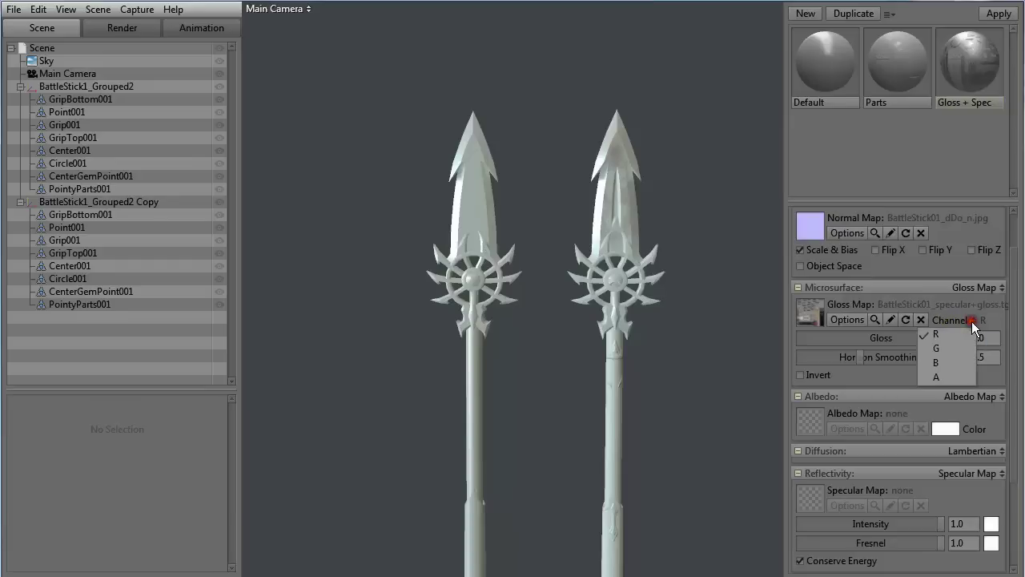
left_click(956, 382)
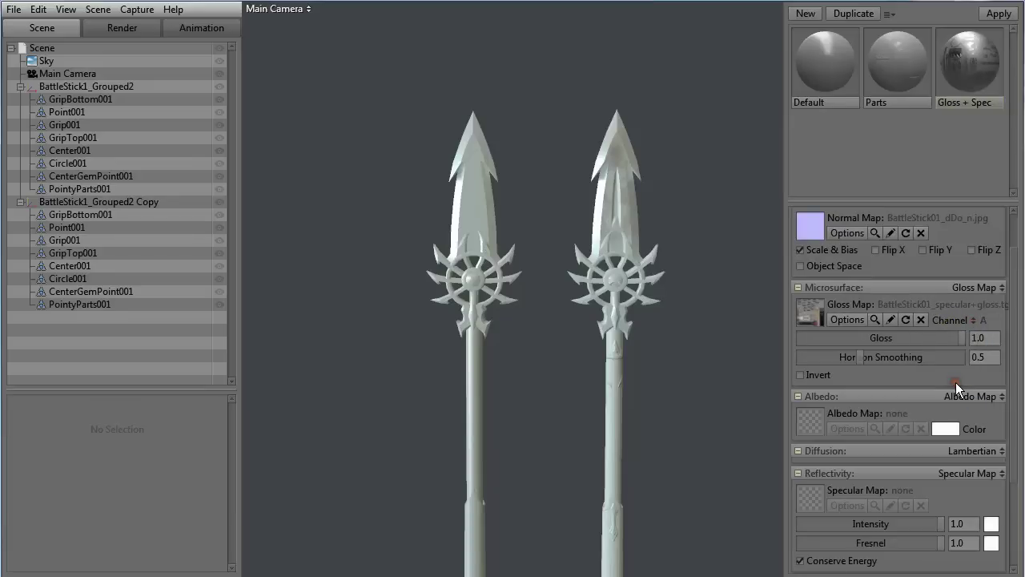
Apply the Gloss + Spec material to the BattleStick1_Grouped2 weapon
left_click(64, 88)
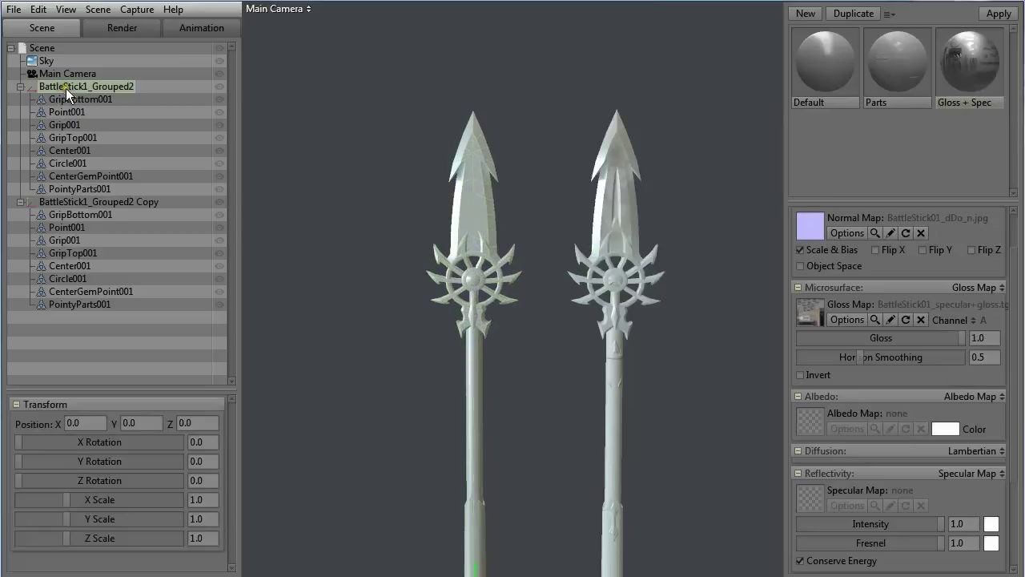
left_click(1007, 14)
scroll(605, 207, "up", 3)
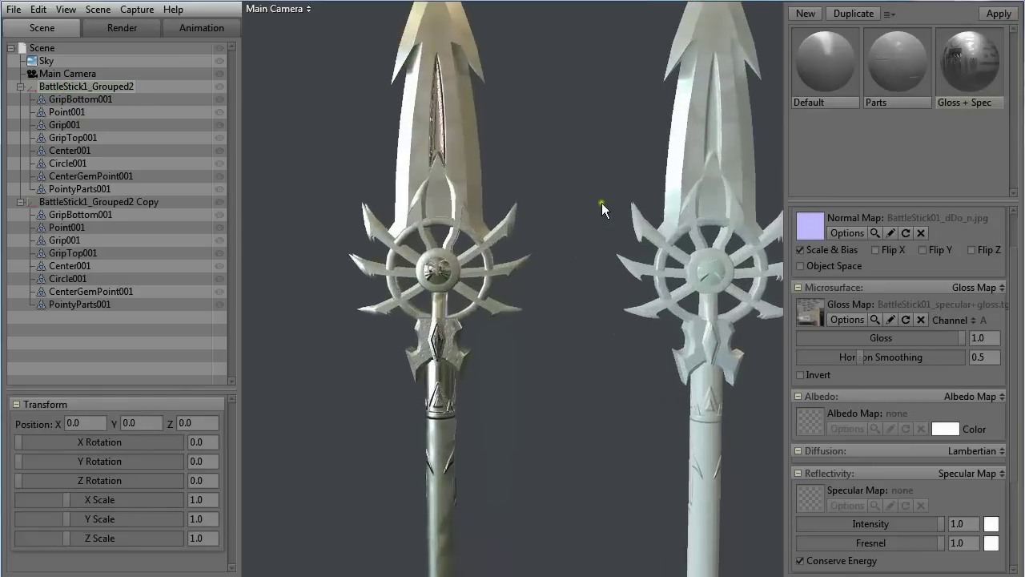
left_click_drag(596, 199, 561, 199)
scroll(562, 199, "down", 3)
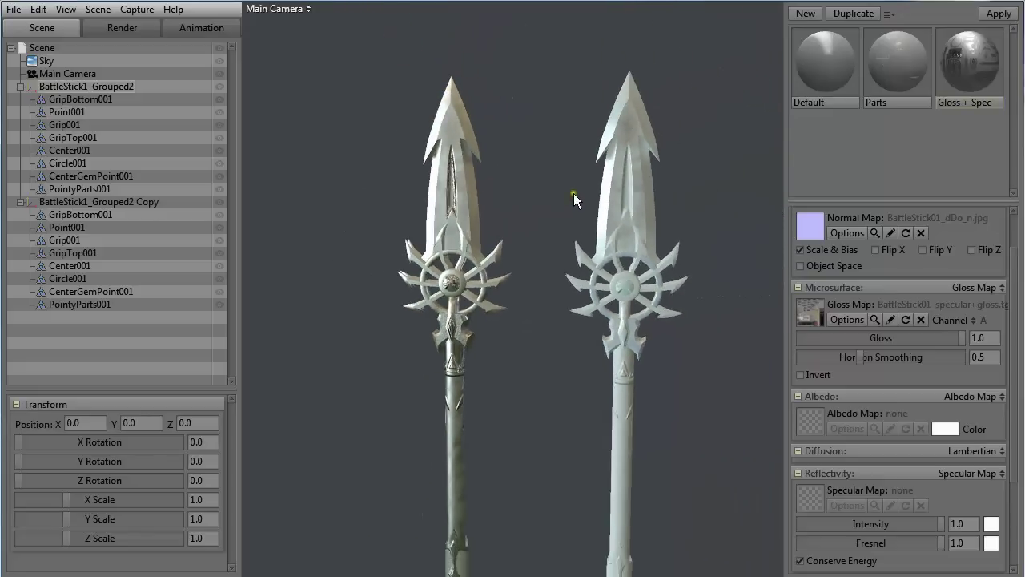
Load BattleStick01_specular+gloss as the specular map of the Gloss + Spec material
middle_click_drag(584, 385, 576, 270)
scroll(536, 198, "up", 2)
scroll(537, 199, "down", 2)
left_click(574, 267)
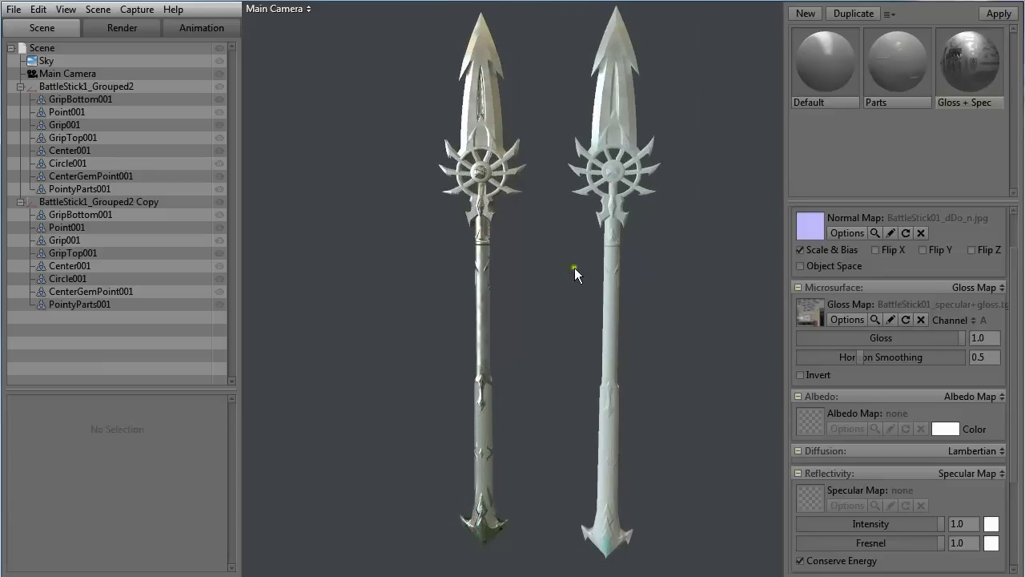
left_click(805, 498)
double_click(620, 129)
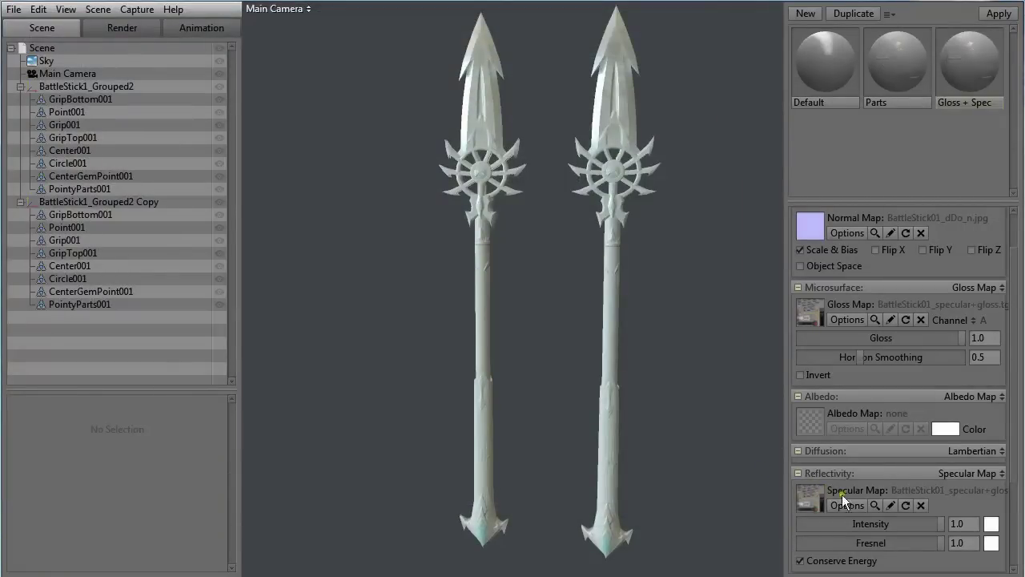
Compare the Parts and Gloss + Spec materials' map settings and how their surfaces look on the two weapons
middle_click_drag(564, 215, 592, 380)
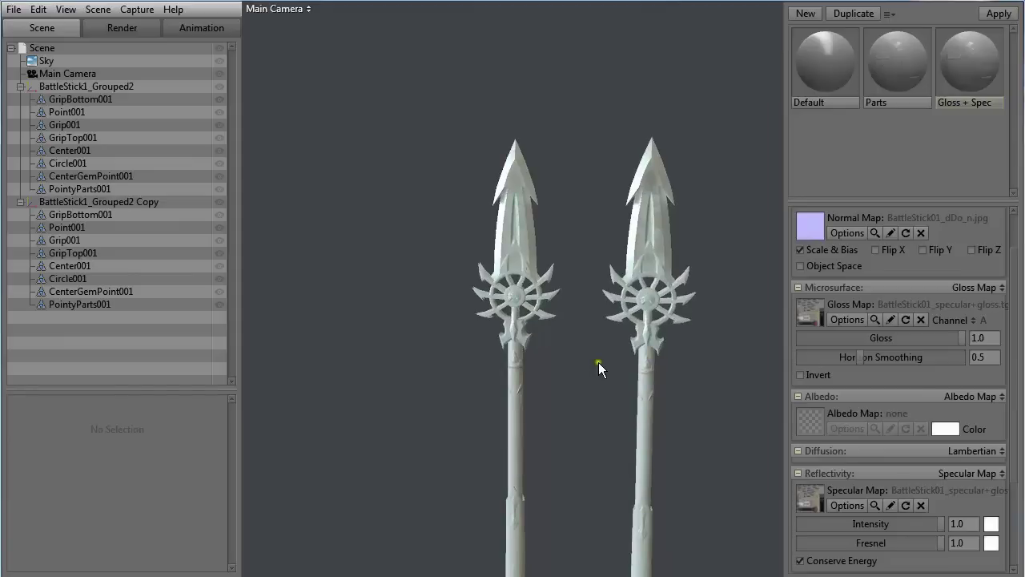
scroll(604, 355, "up", 5)
middle_click_drag(624, 331, 423, 367)
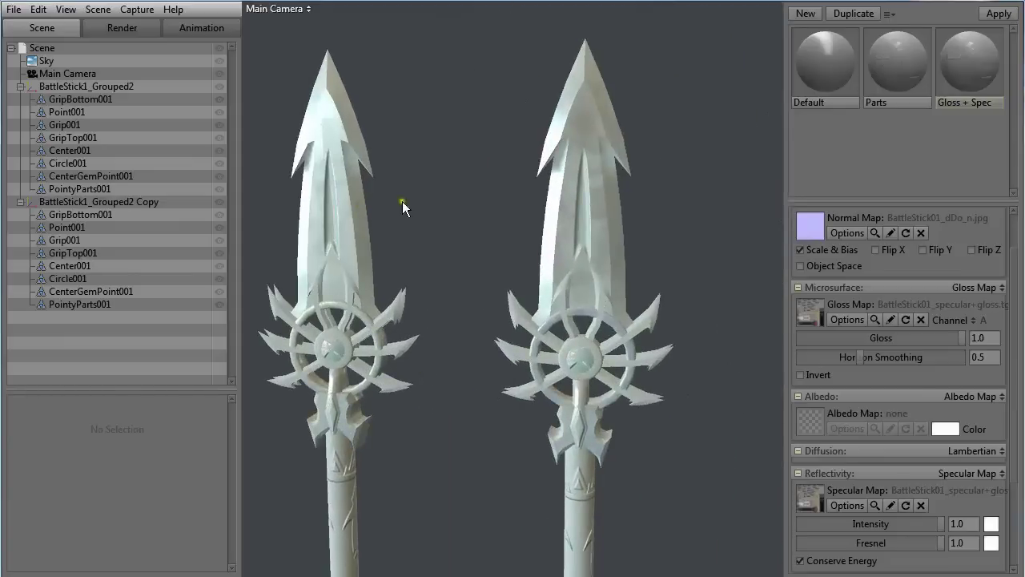
left_click_drag(402, 202, 483, 211)
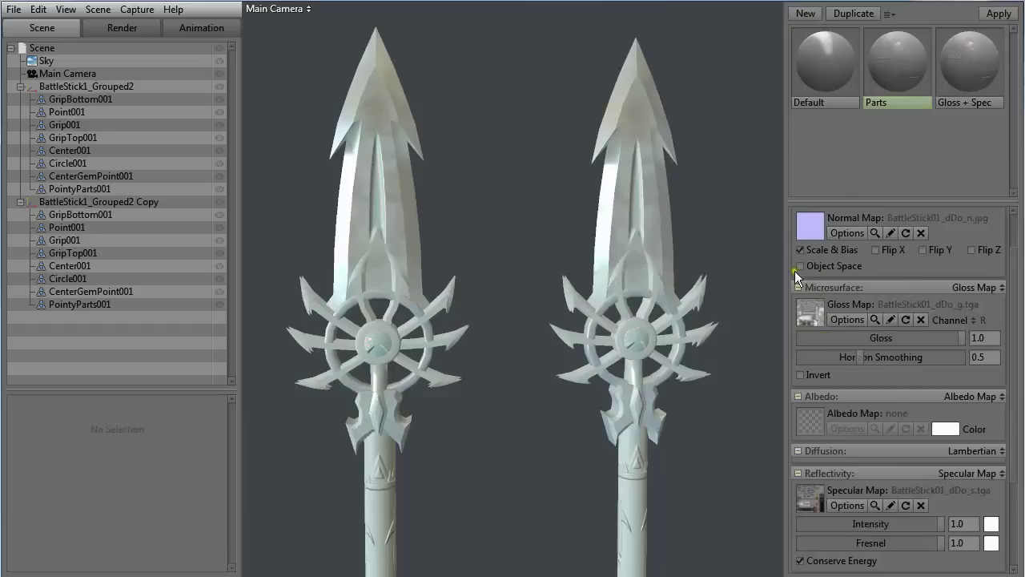
left_click(965, 66)
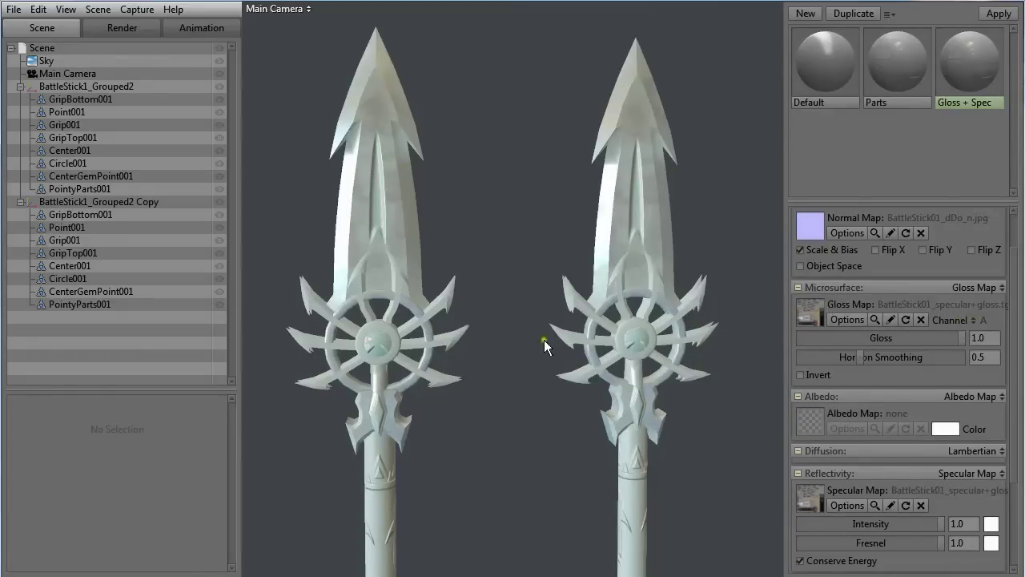
scroll(479, 346, "down", 5)
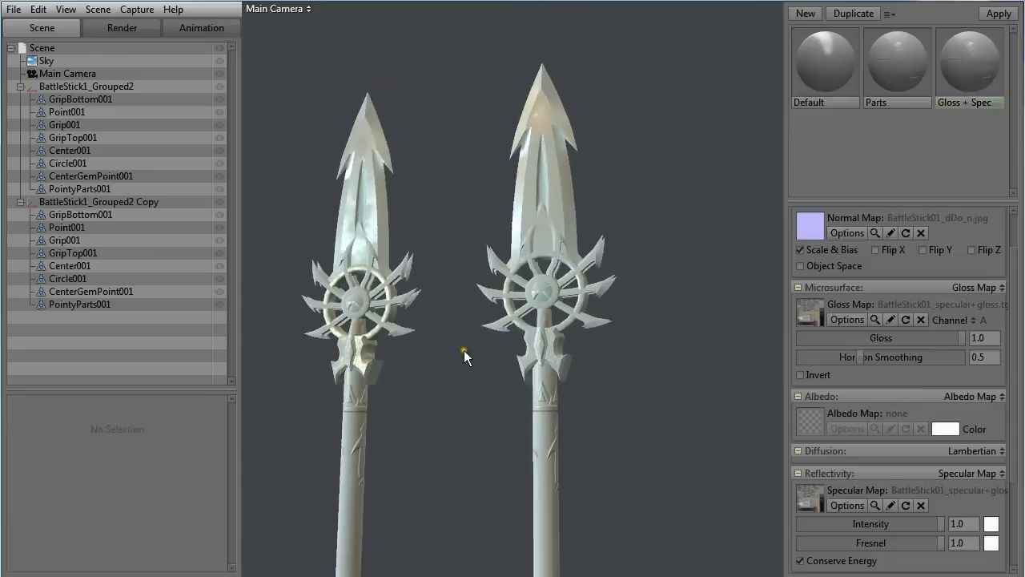
middle_click_drag(481, 417, 542, 263)
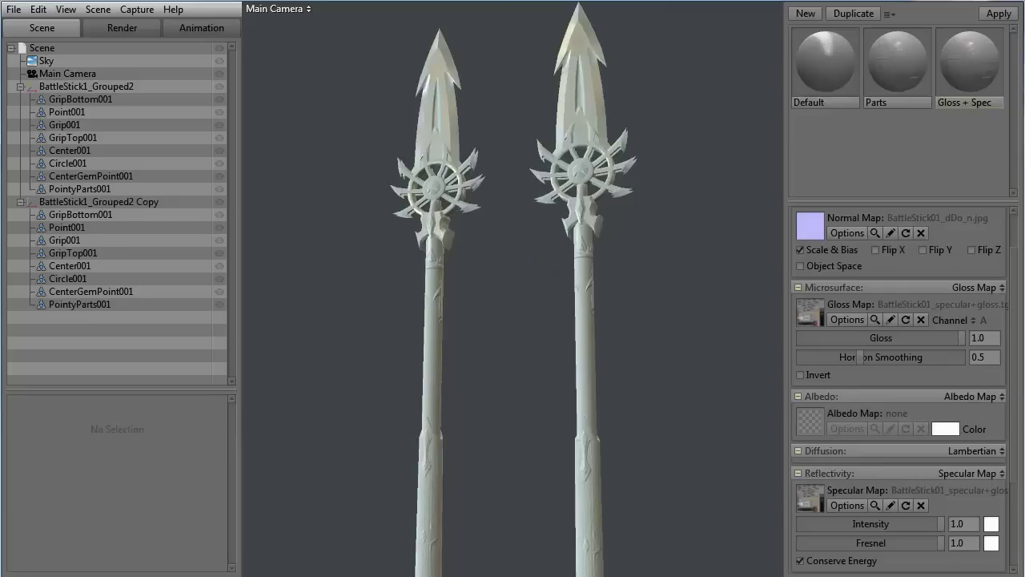
Load BattleStick01_albedo as the albedo map of the Parts material
left_click(895, 70)
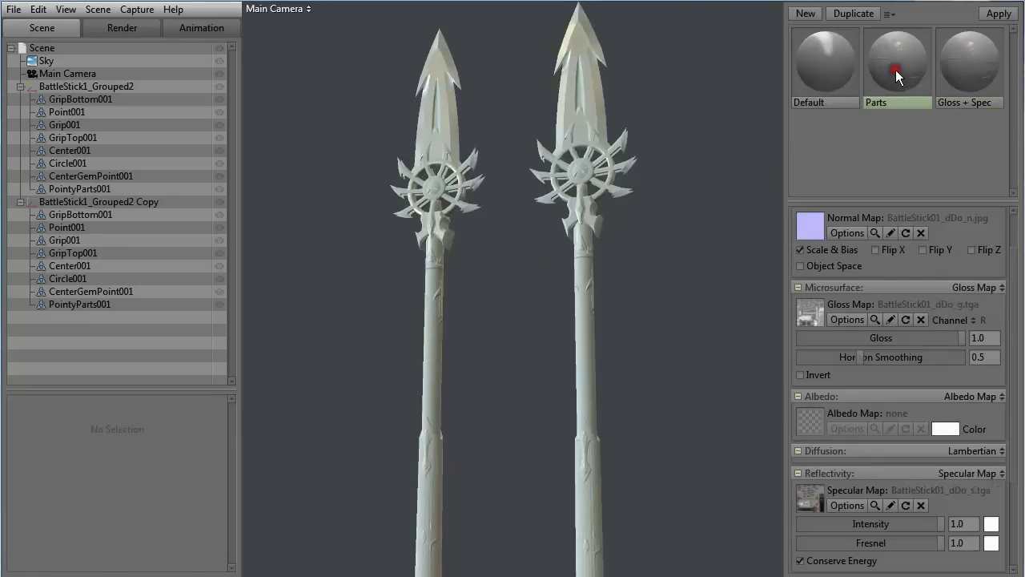
left_click(812, 417)
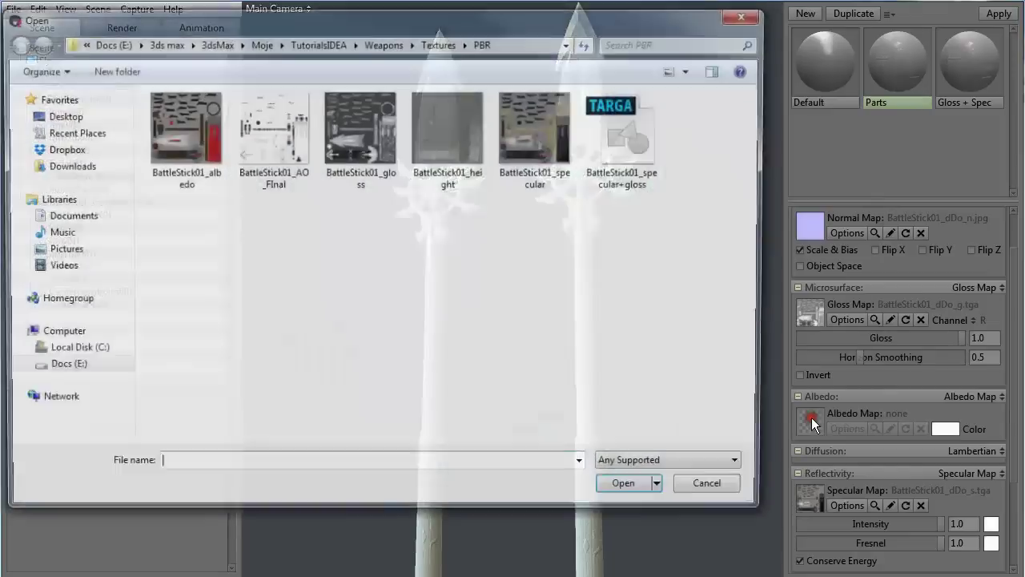
double_click(182, 126)
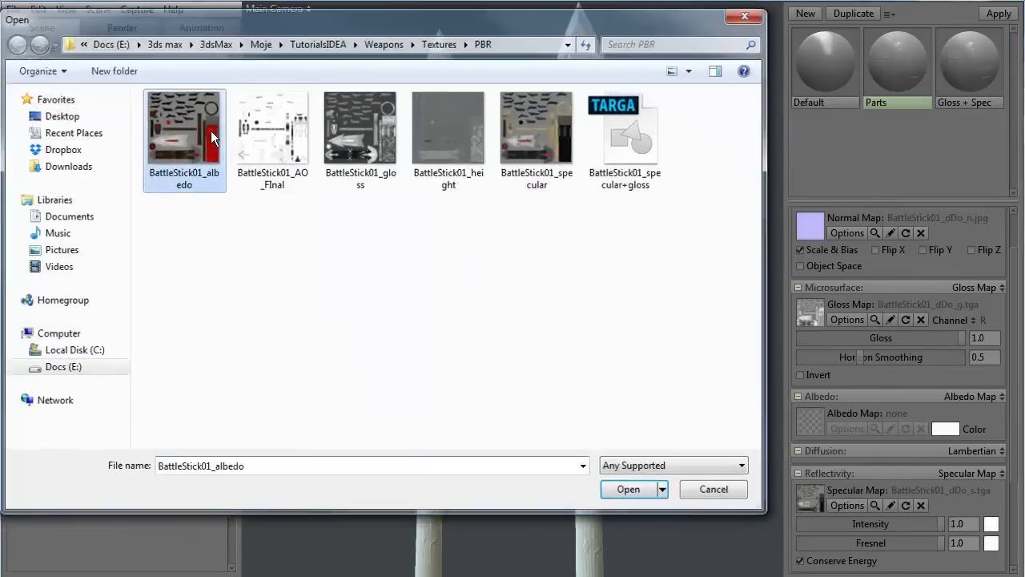
Examine the albedo-textured weapon from the blade and ring to the grip bottom, beside the untextured one
left_click_drag(715, 345, 677, 353)
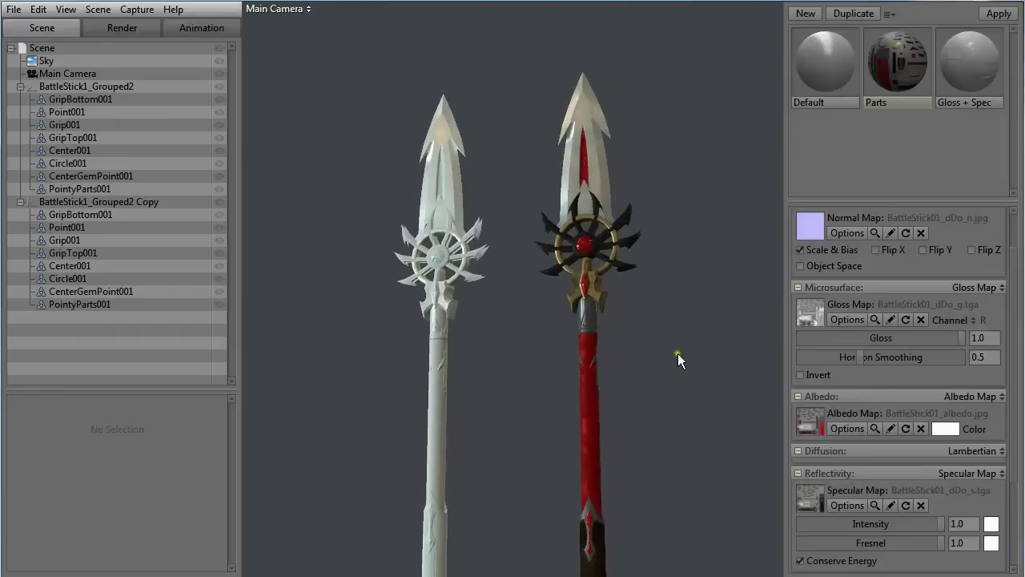
left_click_drag(753, 361, 582, 162)
scroll(656, 250, "up", 5)
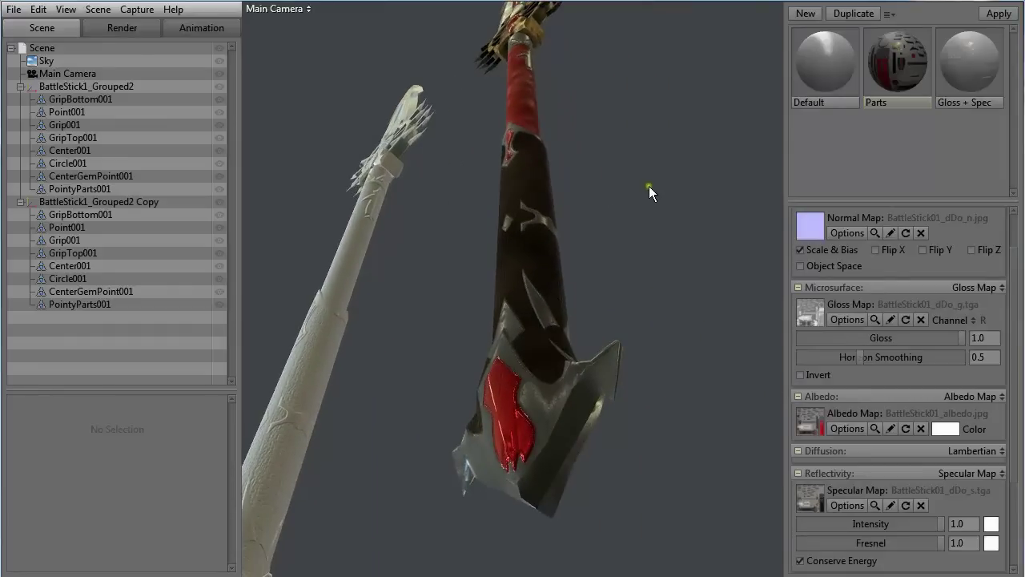
left_click_drag(649, 190, 552, 299)
scroll(670, 320, "up", 4)
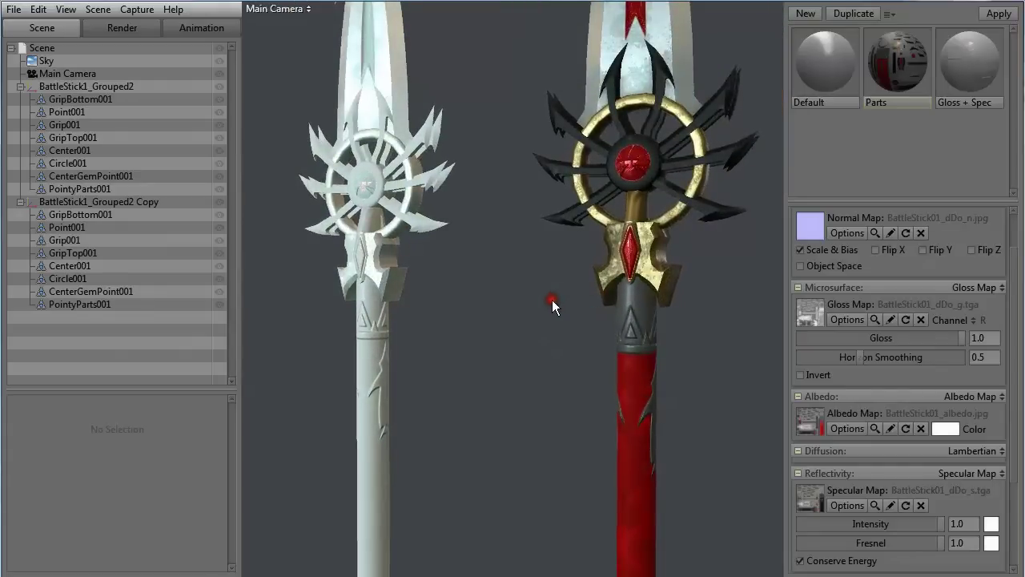
scroll(551, 300, "down", 5)
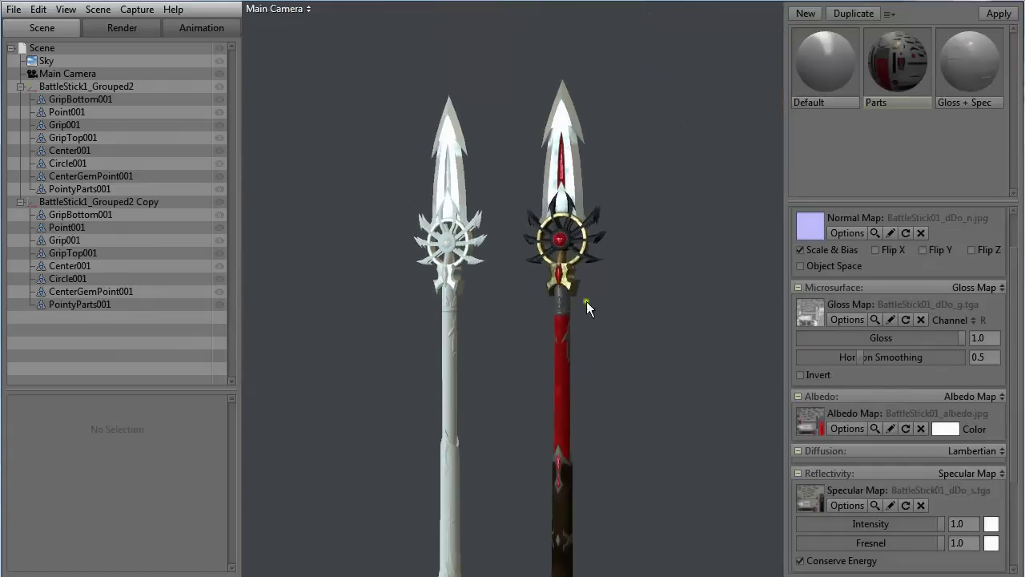
middle_click_drag(623, 282, 561, 165)
left_click_drag(561, 166, 561, 217, "shift")
middle_click_drag(561, 217, 622, 274)
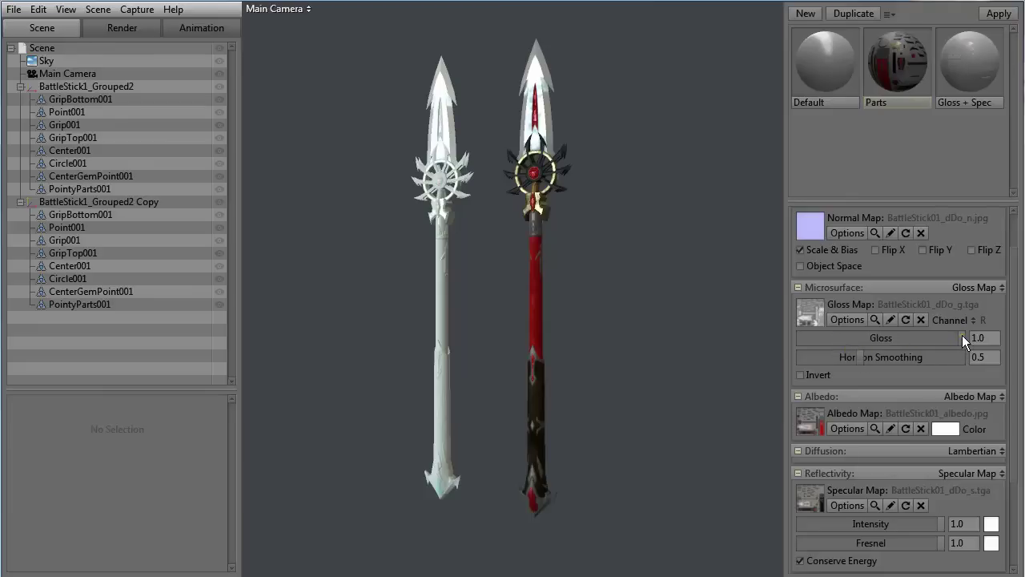
Try out the Parts material's gloss and specular intensity, lowering intensity to about 0.43, and return both to 1.0
left_click_drag(962, 334, 994, 343)
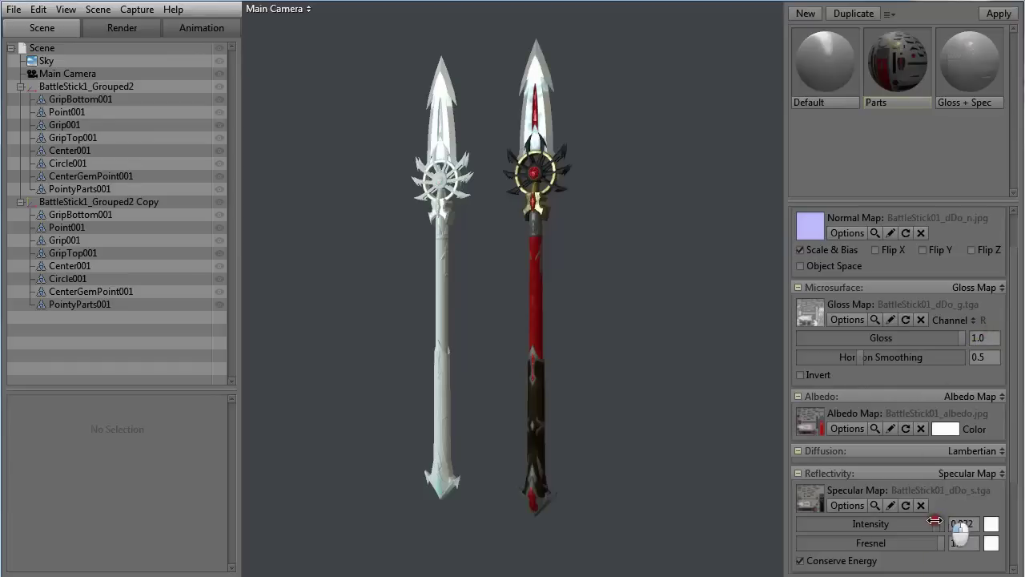
left_click_drag(944, 524, 963, 544)
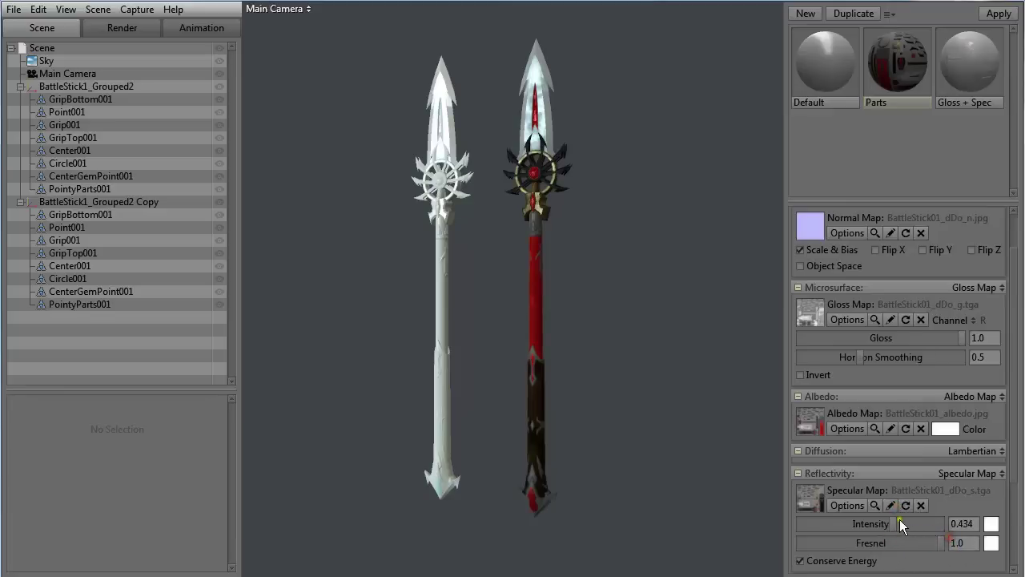
left_click_drag(895, 524, 953, 519)
Set the occlusion type of the Parts material to Occlusion Maps
scroll(661, 234, "up", 2)
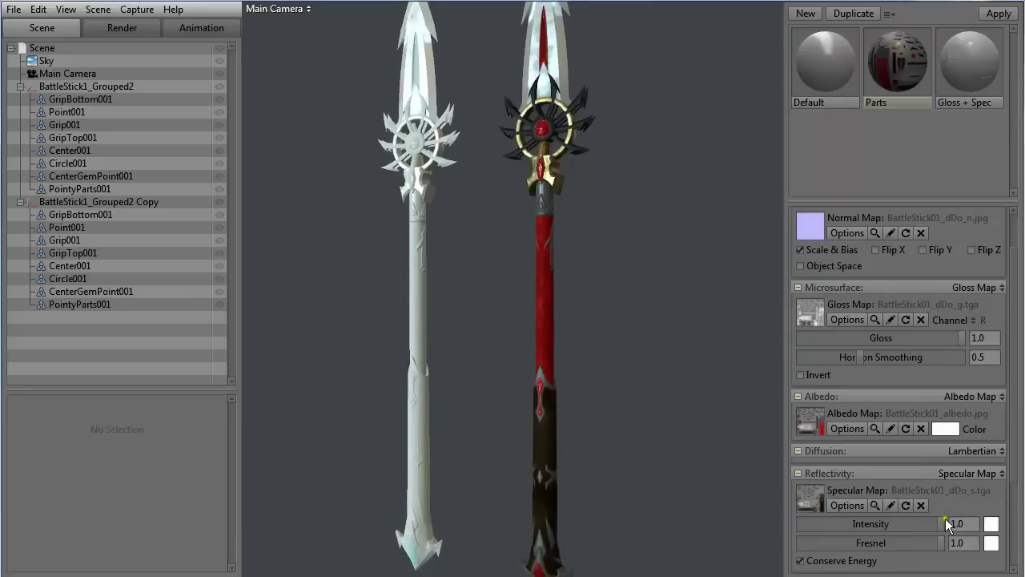
scroll(1014, 324, "down", 3)
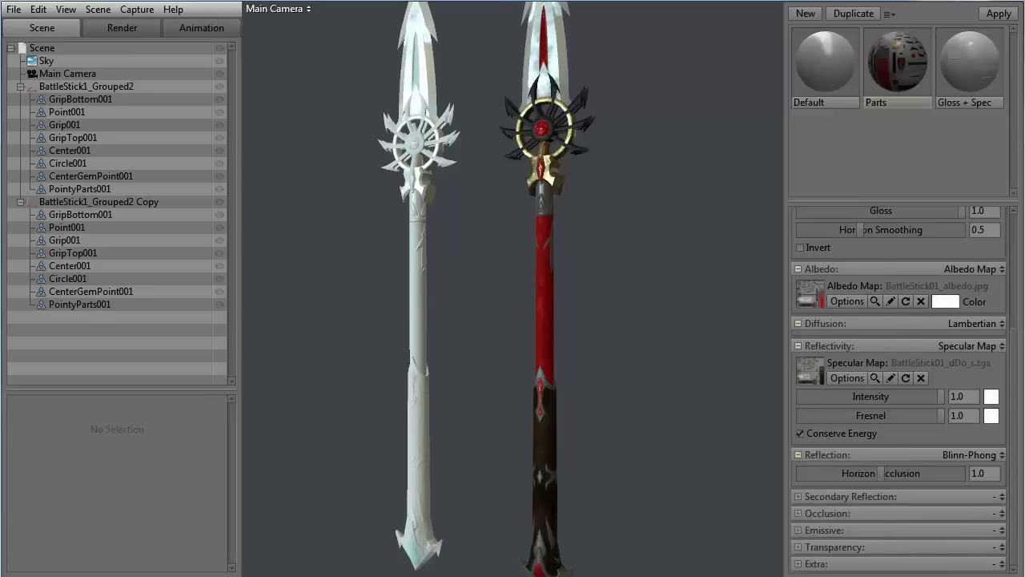
left_click(981, 497)
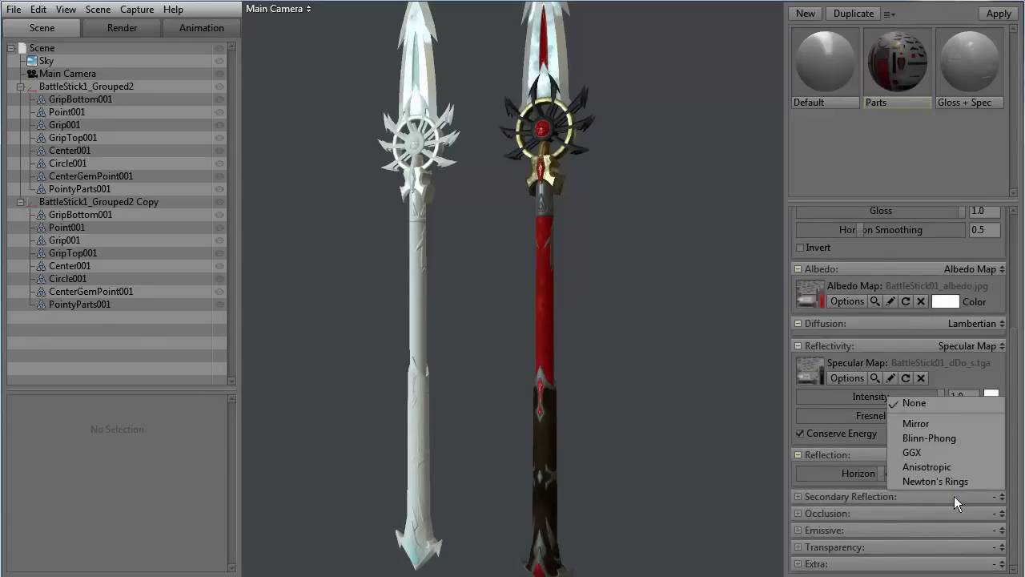
left_click(1000, 514)
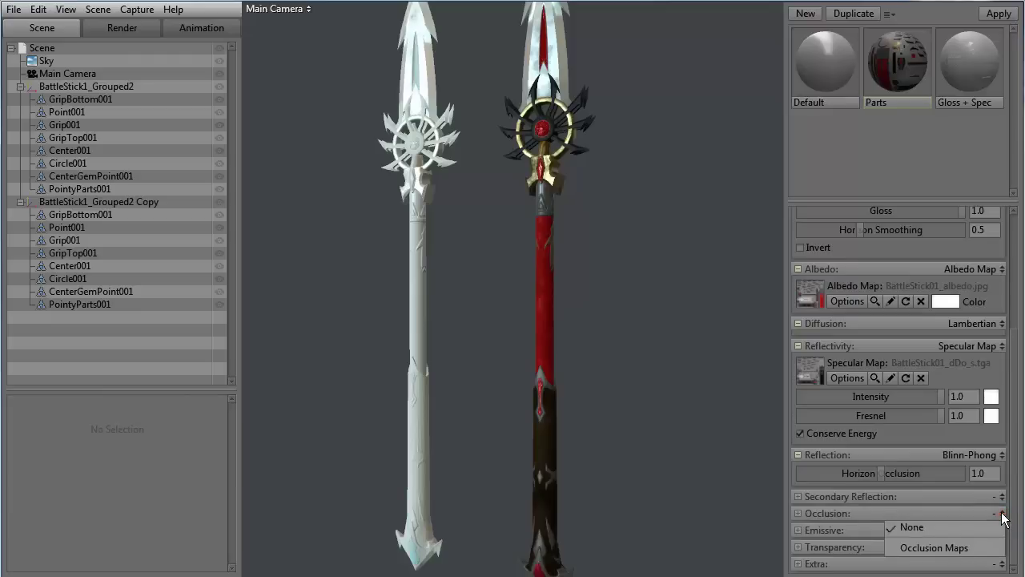
left_click(1000, 513)
left_click(1000, 513)
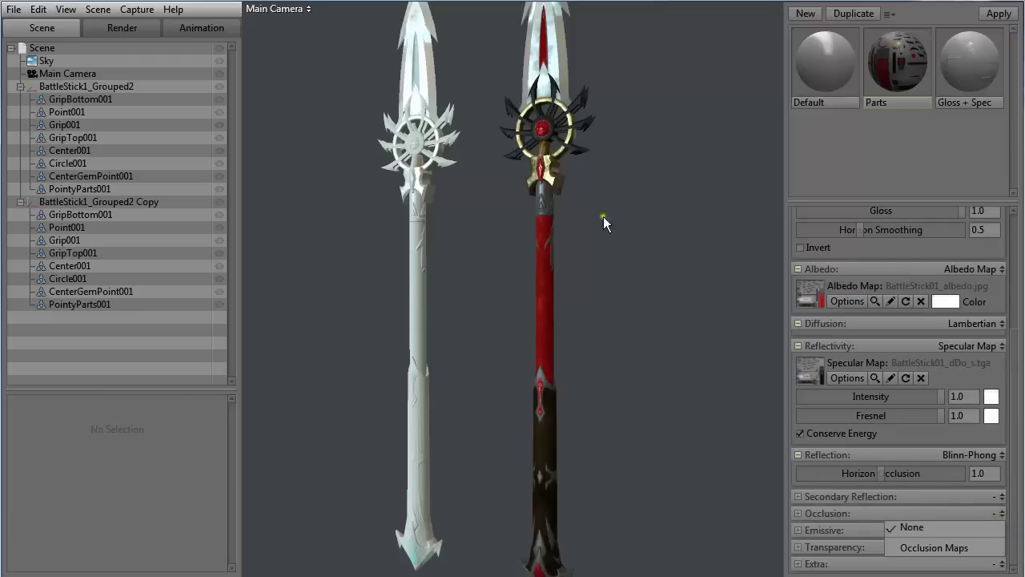
scroll(622, 216, "up", 2)
middle_click_drag(620, 213, 624, 398)
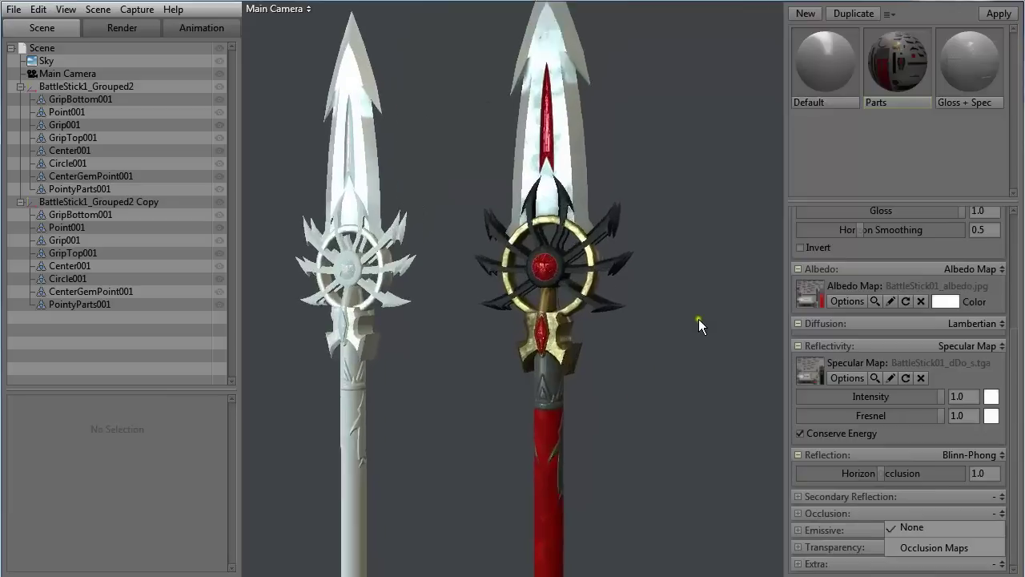
scroll(698, 319, "up", 2)
scroll(643, 346, "up", 2)
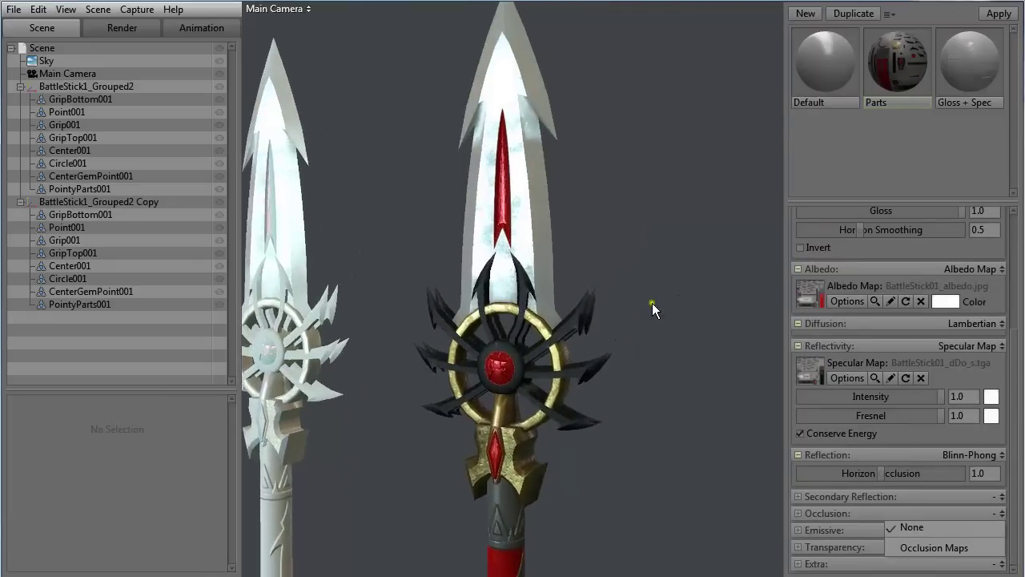
left_click(959, 548)
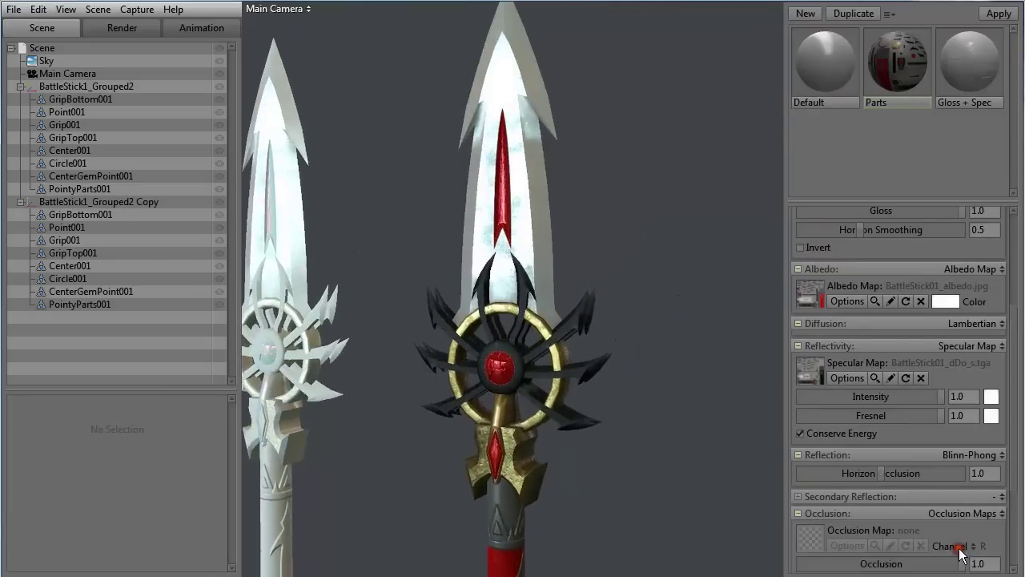
Load BattleStick01_AO_FInal as the occlusion map of the Parts material and inspect the shading around the ring and guard
left_click(805, 533)
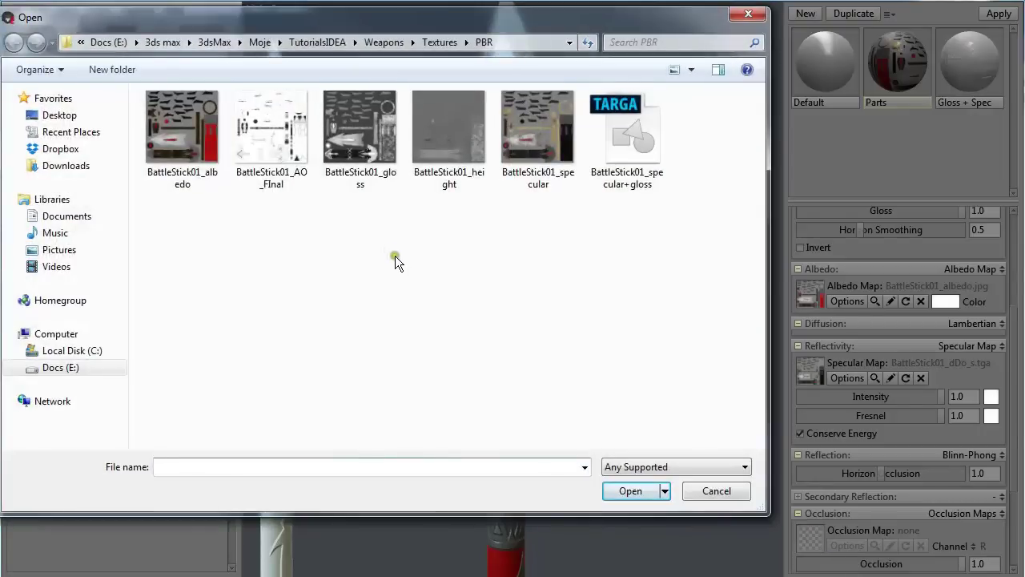
double_click(271, 144)
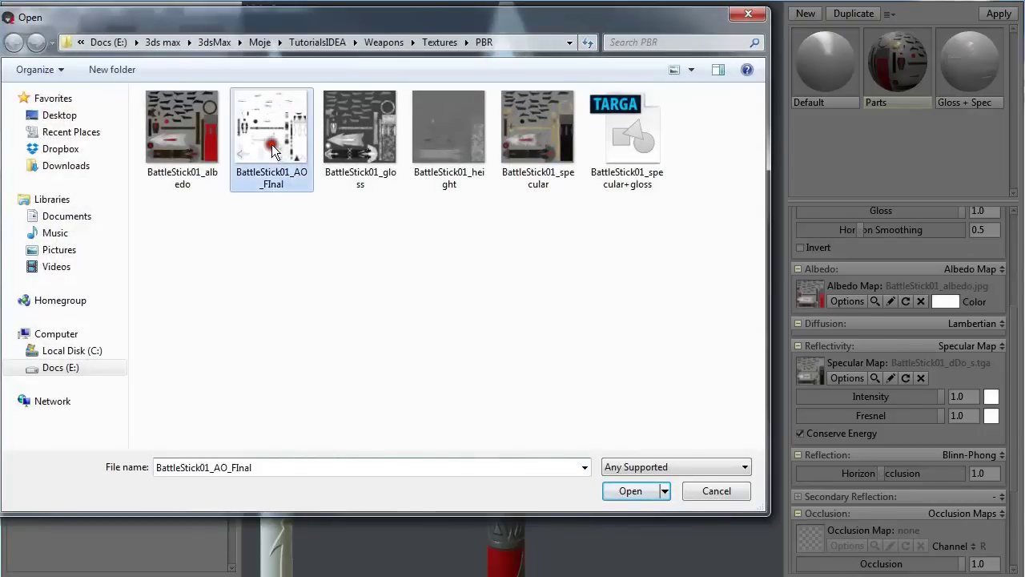
scroll(697, 362, "up", 6)
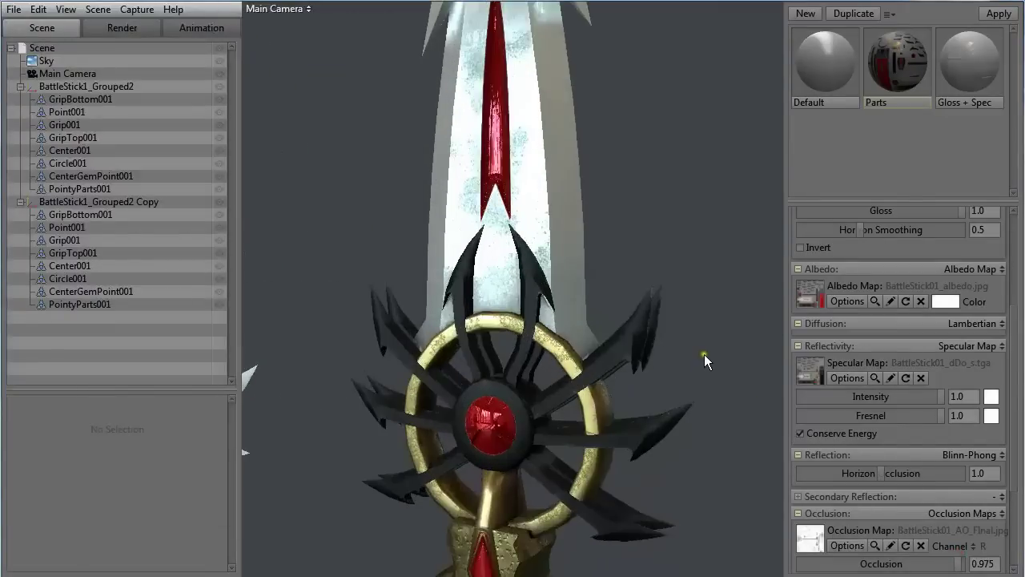
left_click_drag(720, 341, 505, 314)
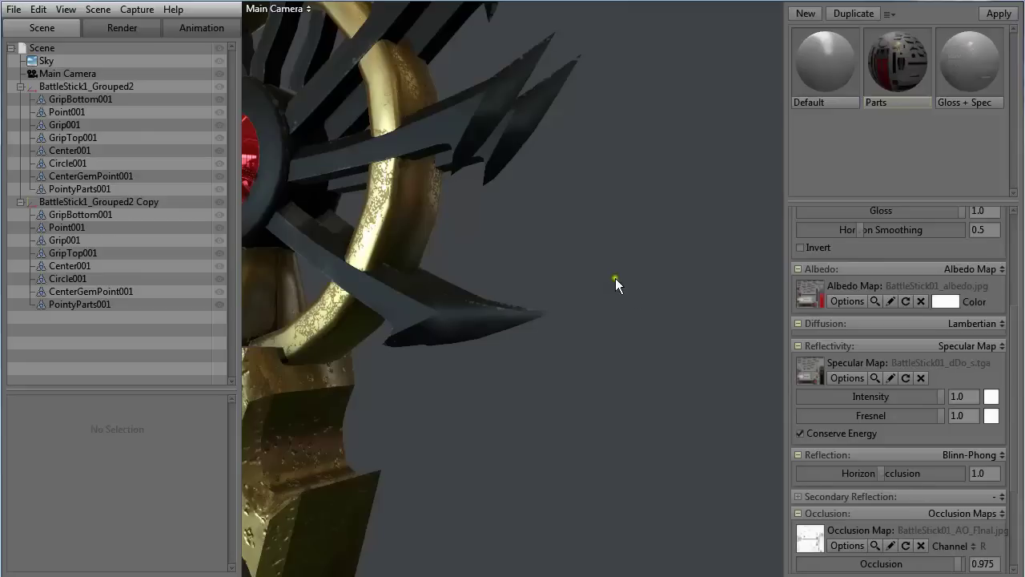
left_click_drag(615, 278, 712, 292)
Compare the Parts material without occlusion by lowering Occlusion to 0.0, and set it to 1.0
left_click_drag(960, 563, 797, 533)
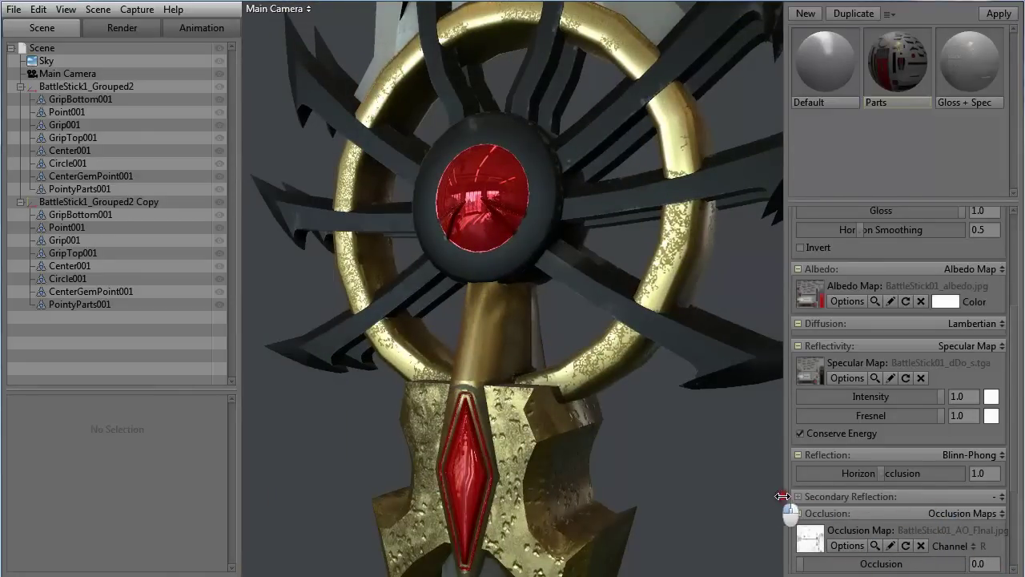
left_click_drag(782, 496, 909, 490)
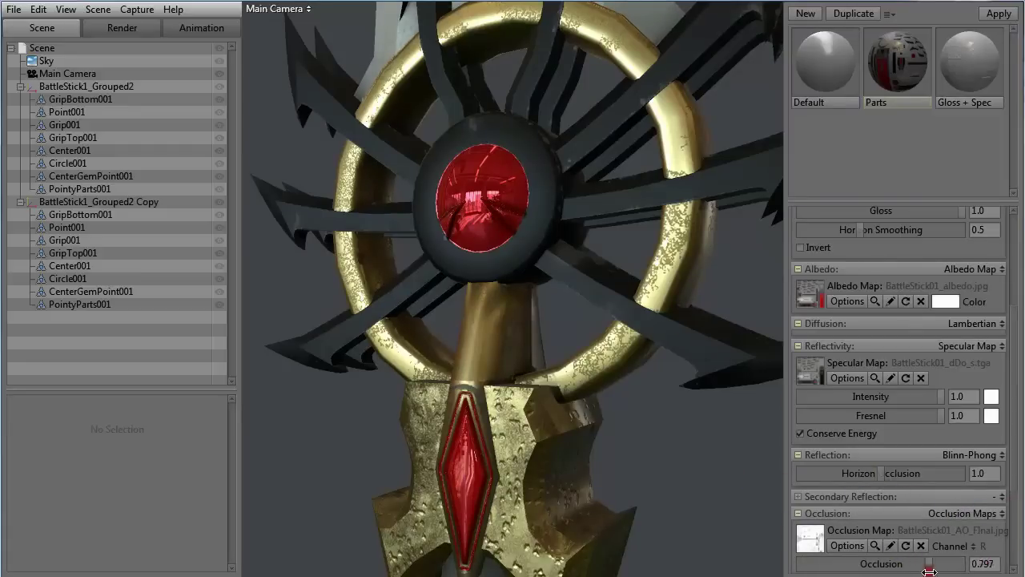
mouse_move(913, 563)
left_mouse_down()
mouse_move(935, 567)
mouse_move(850, 565)
mouse_move(945, 565)
mouse_move(793, 563)
mouse_move(969, 564)
left_mouse_up()
scroll(672, 431, "down", 5)
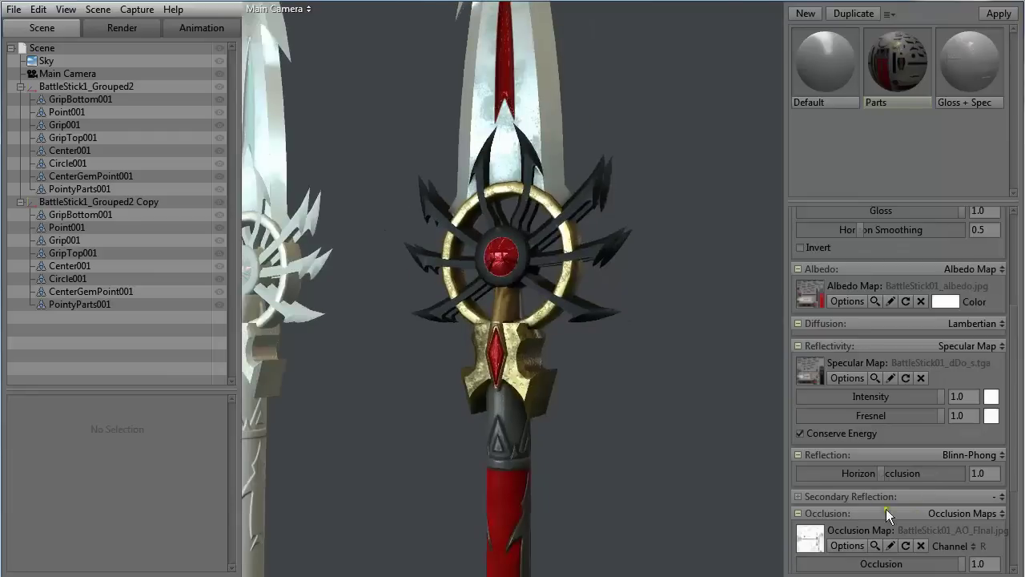
Set the emissive type of the Parts material to Emissive Map and load BattleStick01_Glow as its texture
left_click_drag(1013, 367, 1018, 473)
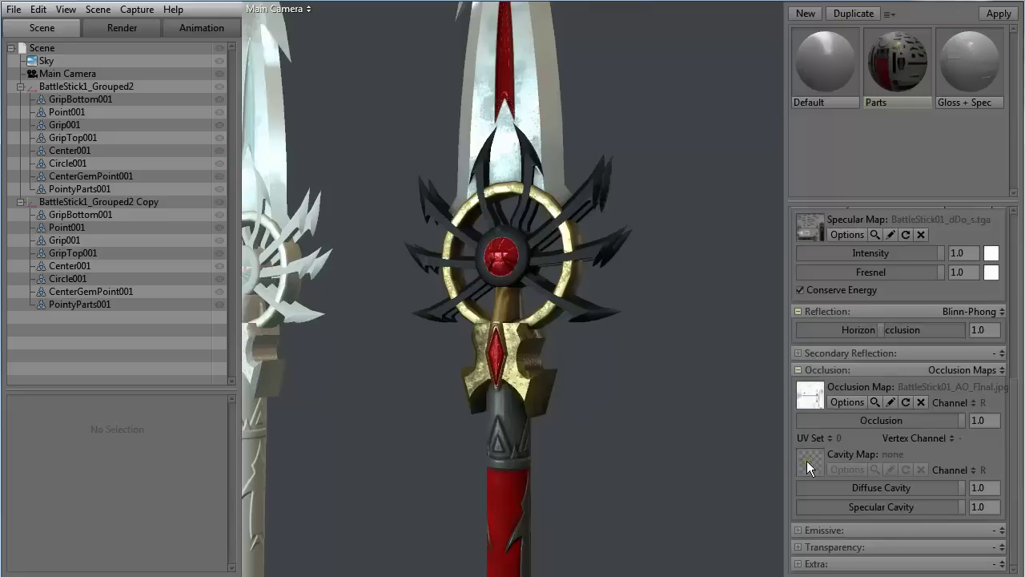
left_click(901, 527)
left_click(1001, 531)
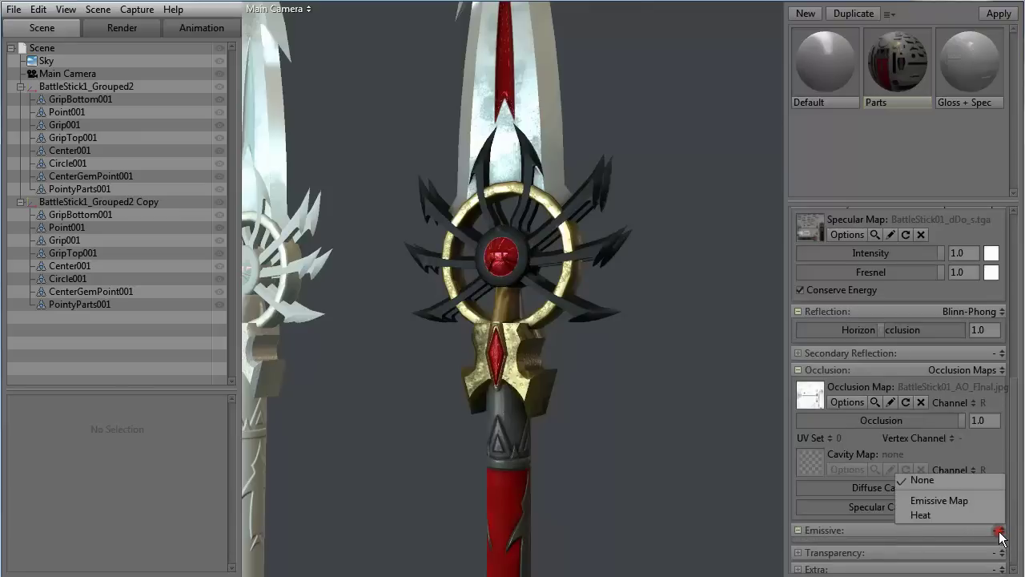
left_click(965, 498)
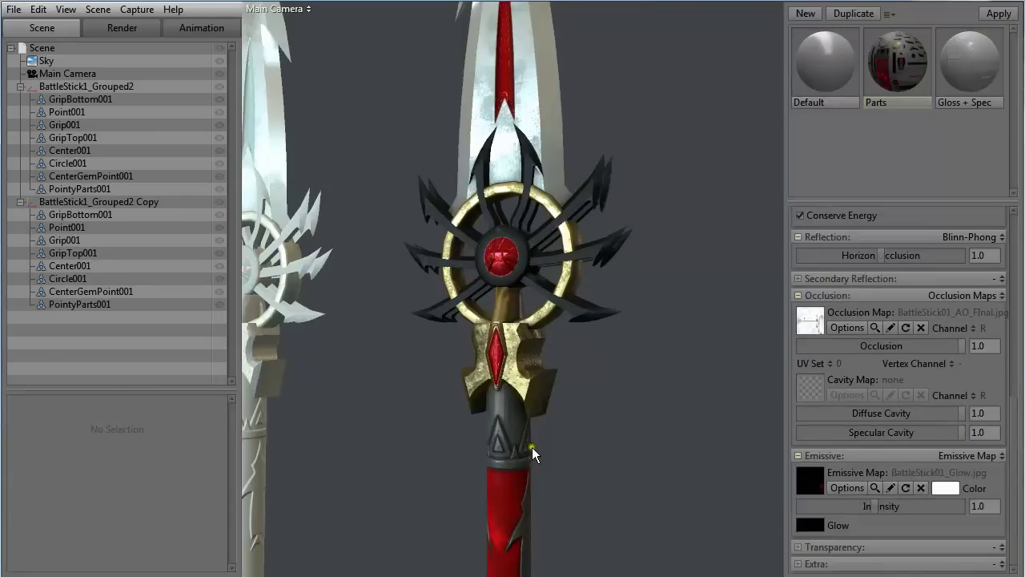
Raise the emissive intensity of the Parts material to about 3.93, checking the glowing red parts under rotated sky lighting
scroll(531, 447, "down", 5)
middle_click_drag(565, 479, 566, 290)
left_click_drag(878, 507, 899, 493)
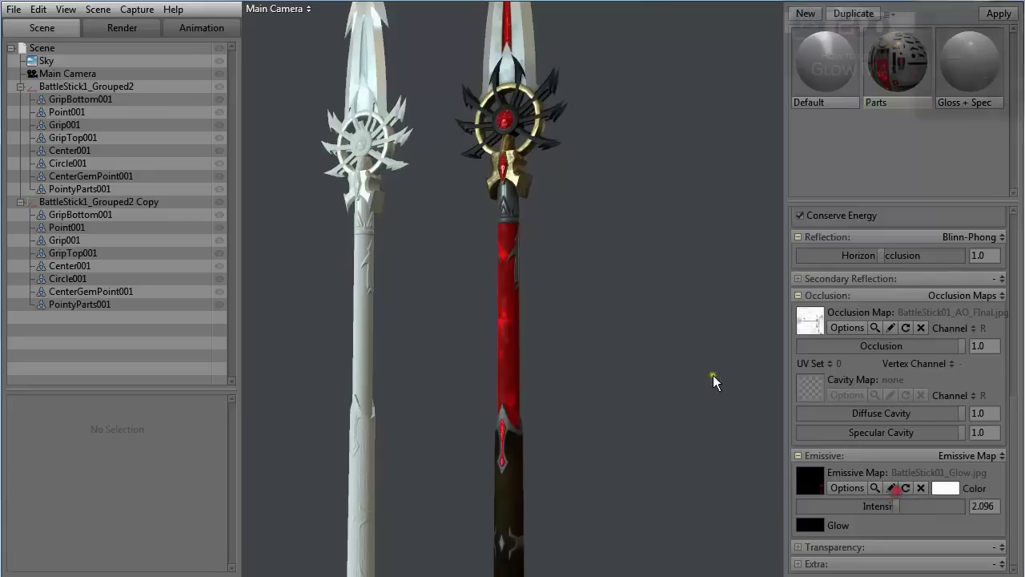
scroll(645, 319, "up", 3)
mouse_move(654, 332)
left_mouse_down("shift")
mouse_move(650, 324)
mouse_move(897, 328)
mouse_move(441, 337)
mouse_move(780, 331)
mouse_move(575, 311)
mouse_move(677, 309)
mouse_move(592, 313)
mouse_move(735, 326)
mouse_move(503, 323)
mouse_move(753, 334)
mouse_move(442, 324)
left_mouse_up("shift")
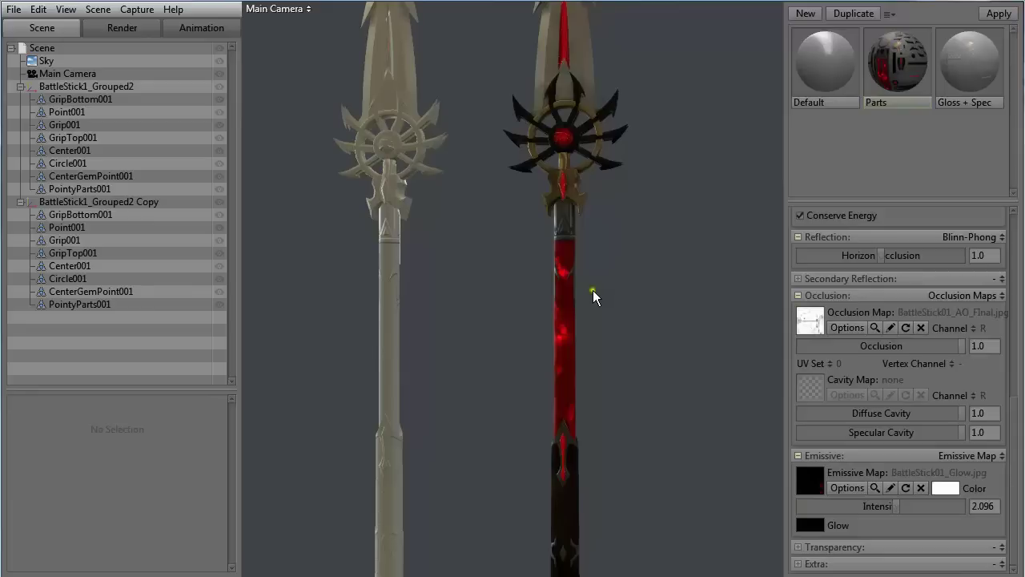
left_click_drag(593, 291, 686, 311, "shift")
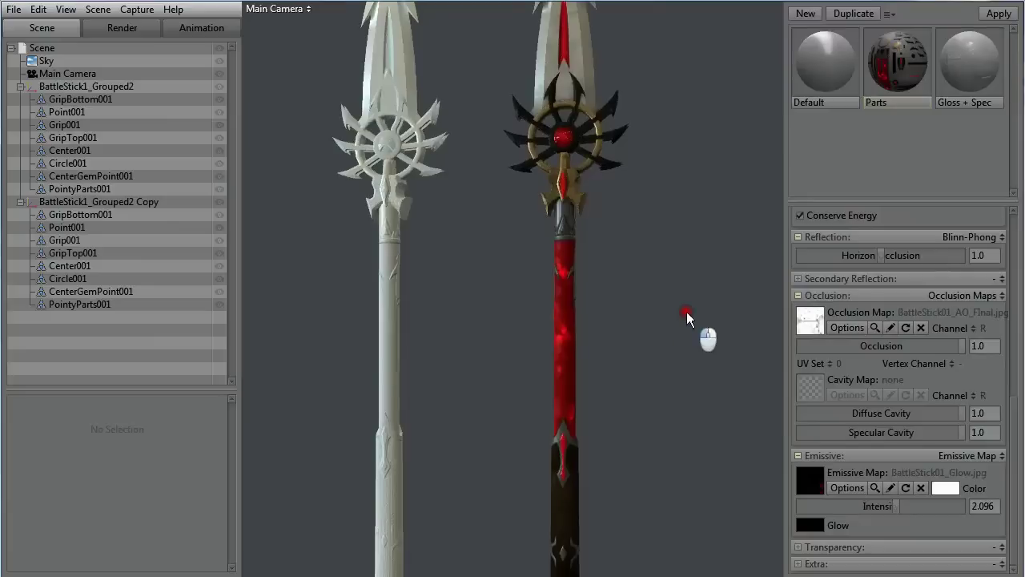
left_click_drag(897, 504, 925, 488)
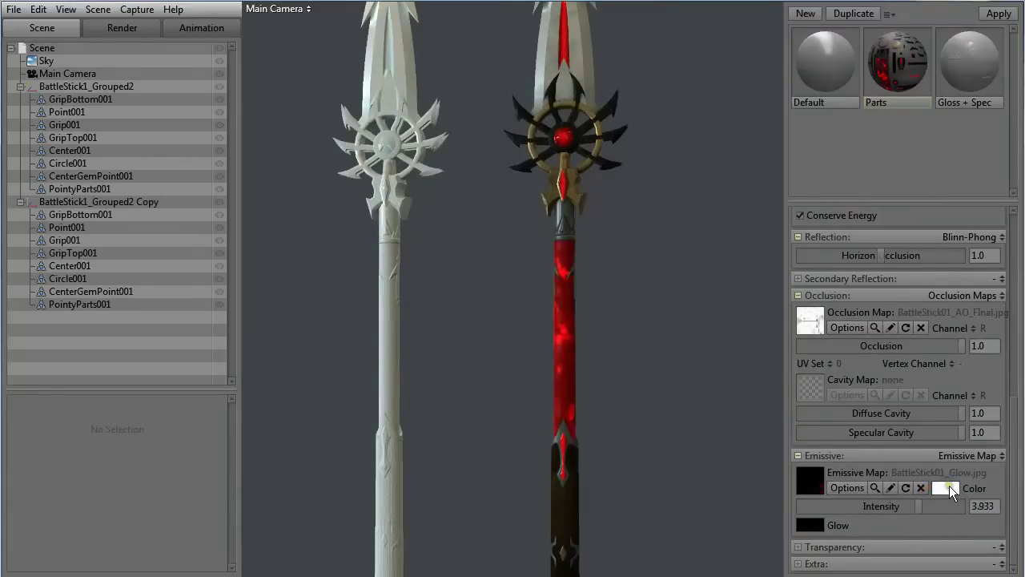
Set the emissive color of the Parts material to the light grey e9eaeb
left_click(947, 487)
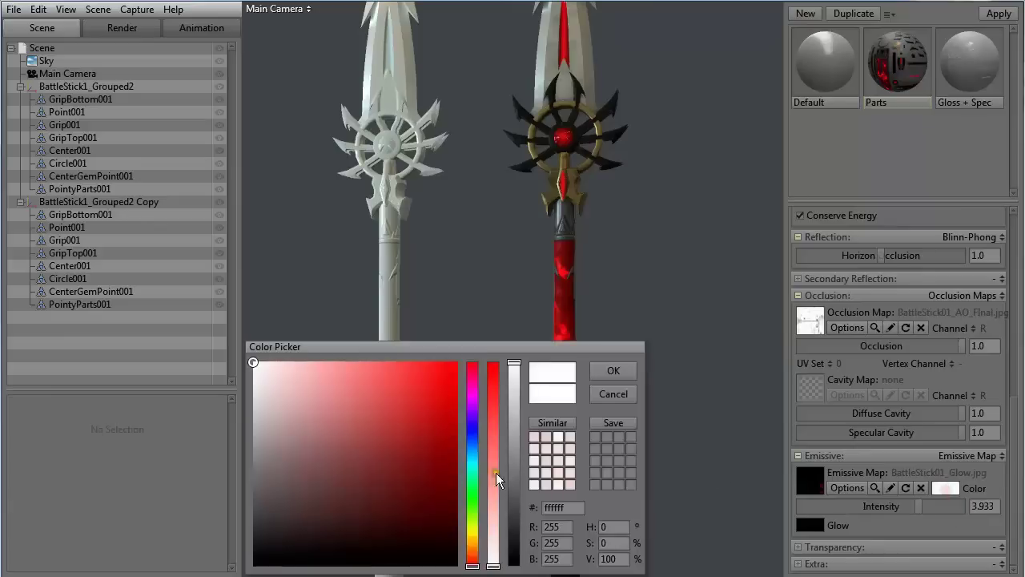
mouse_move(436, 472)
left_mouse_down()
mouse_move(419, 454)
mouse_move(424, 439)
mouse_move(375, 438)
mouse_move(378, 405)
mouse_move(326, 456)
mouse_move(371, 485)
mouse_move(430, 390)
mouse_move(437, 456)
mouse_move(387, 520)
mouse_move(281, 436)
mouse_move(271, 432)
mouse_move(265, 461)
mouse_move(255, 377)
left_mouse_up()
left_click(472, 435)
left_click(632, 373)
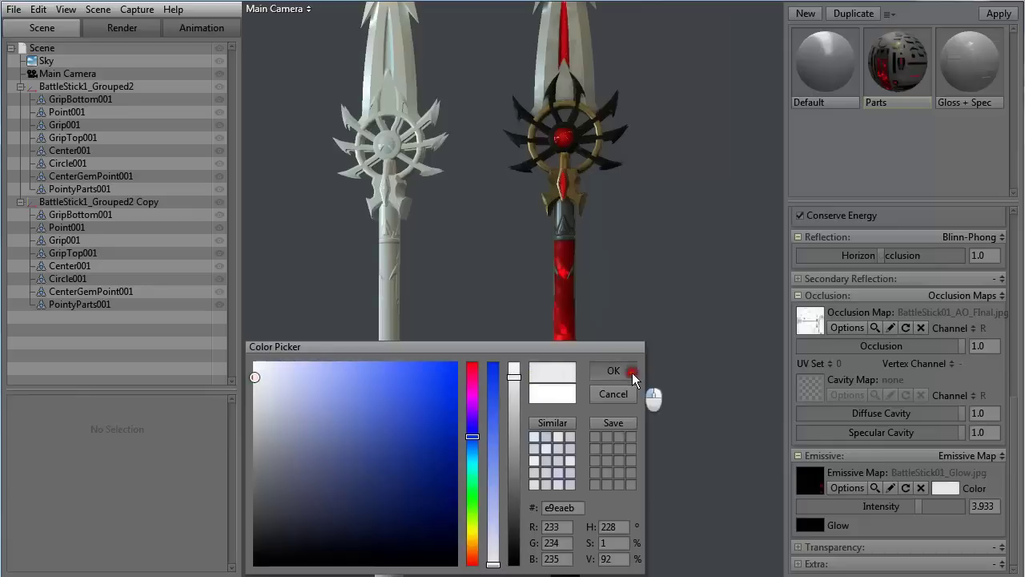
left_click(999, 547)
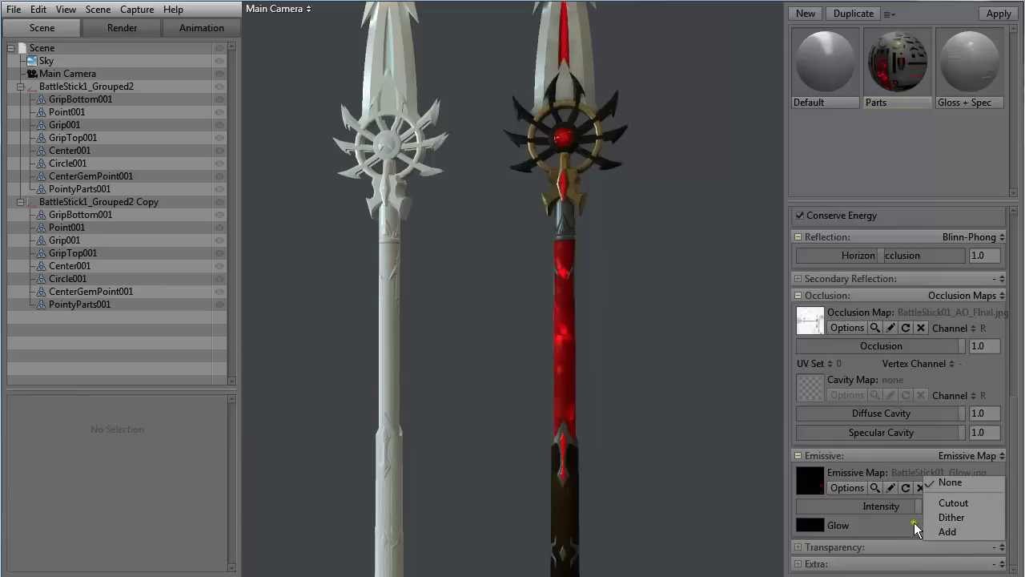
left_click(999, 565)
left_click(999, 564)
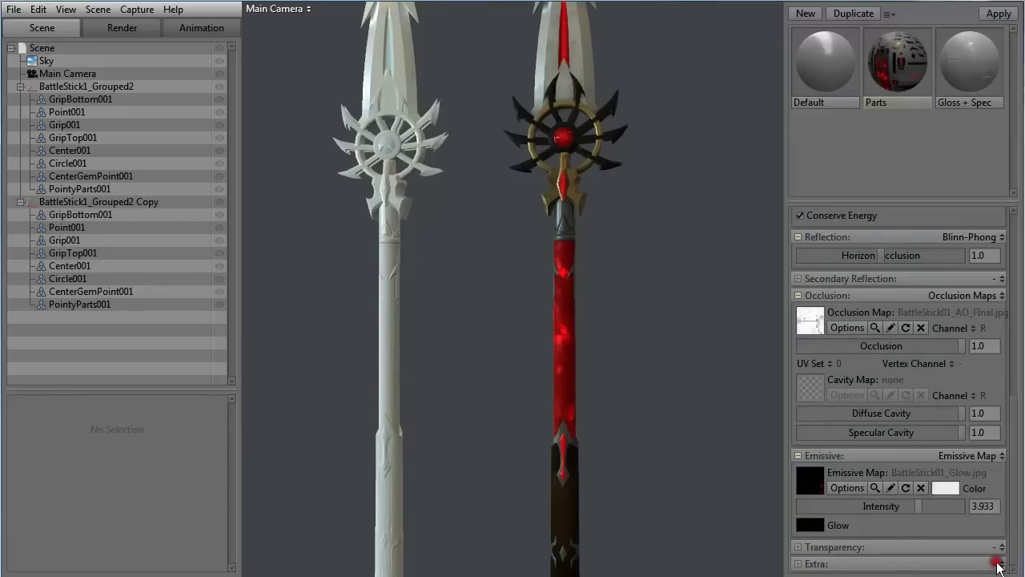
left_click_drag(1012, 503, 1007, 291)
left_click_drag(692, 274, 645, 245)
right_click_drag(645, 245, 655, 296)
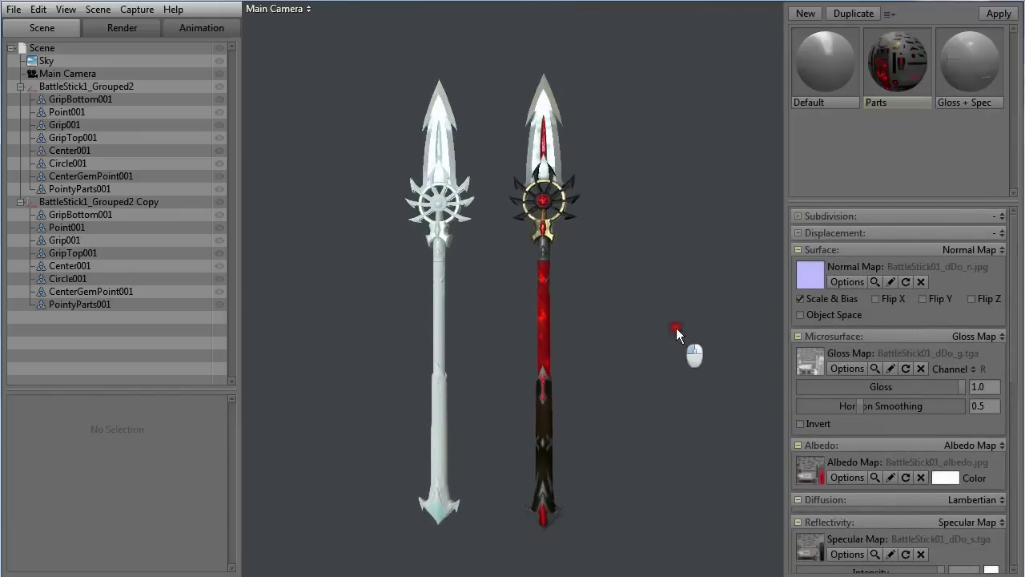
left_click_drag(678, 332, 632, 310)
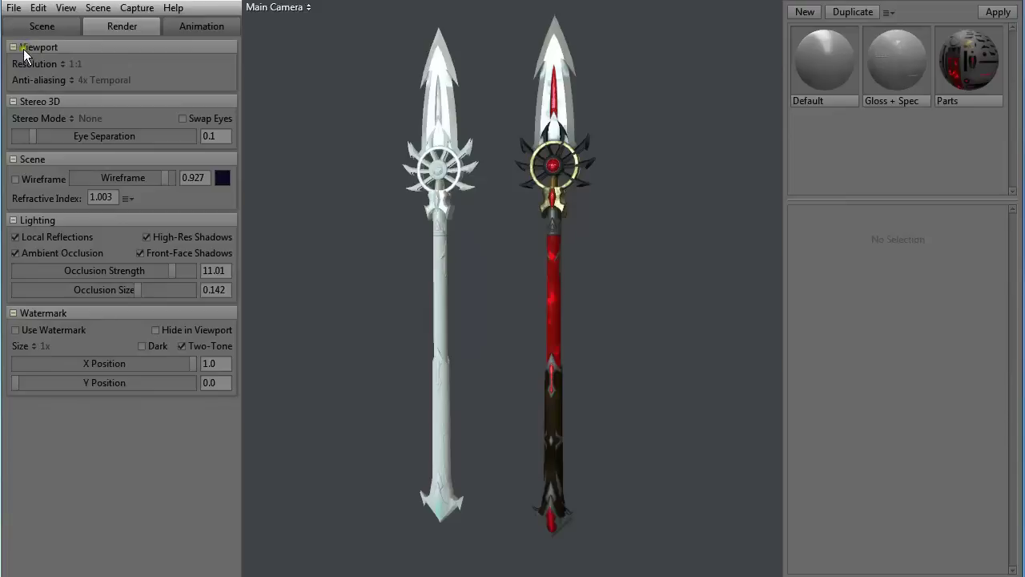
left_click(71, 118)
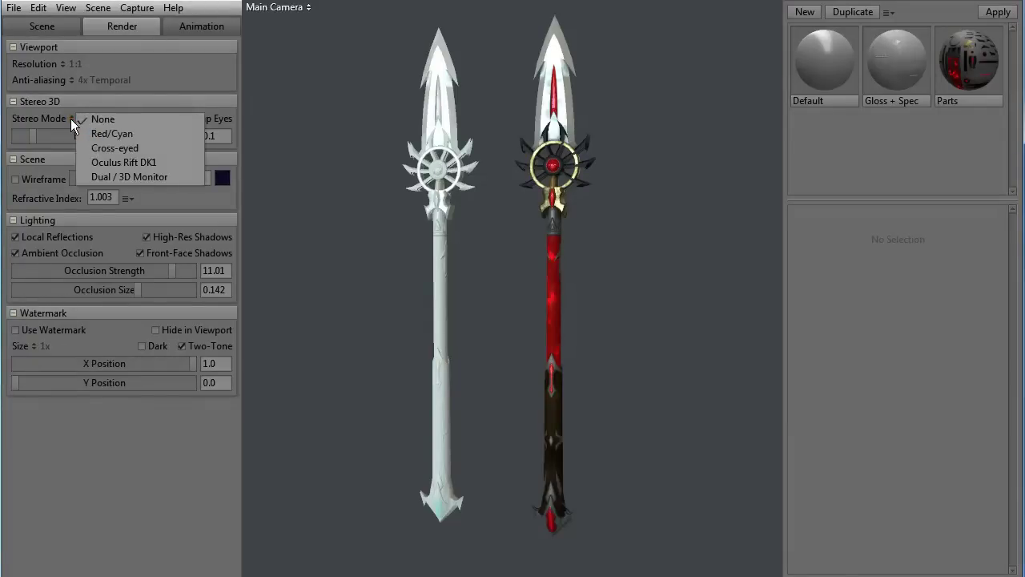
left_click(70, 119)
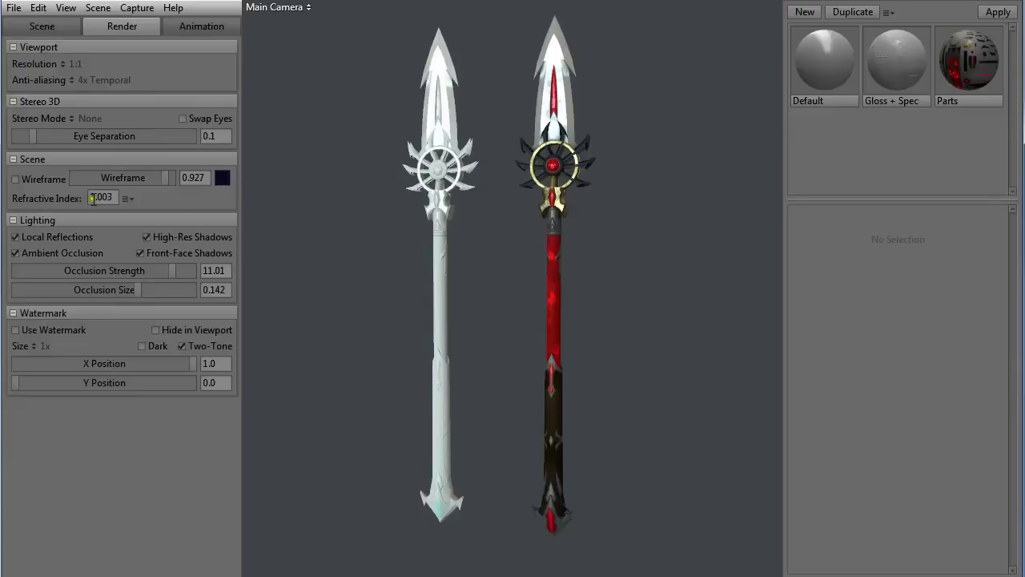
Preview the wireframe overlay on both weapons, set its Wireframe strength to 0.87, and turn the overlay off
left_click(16, 180)
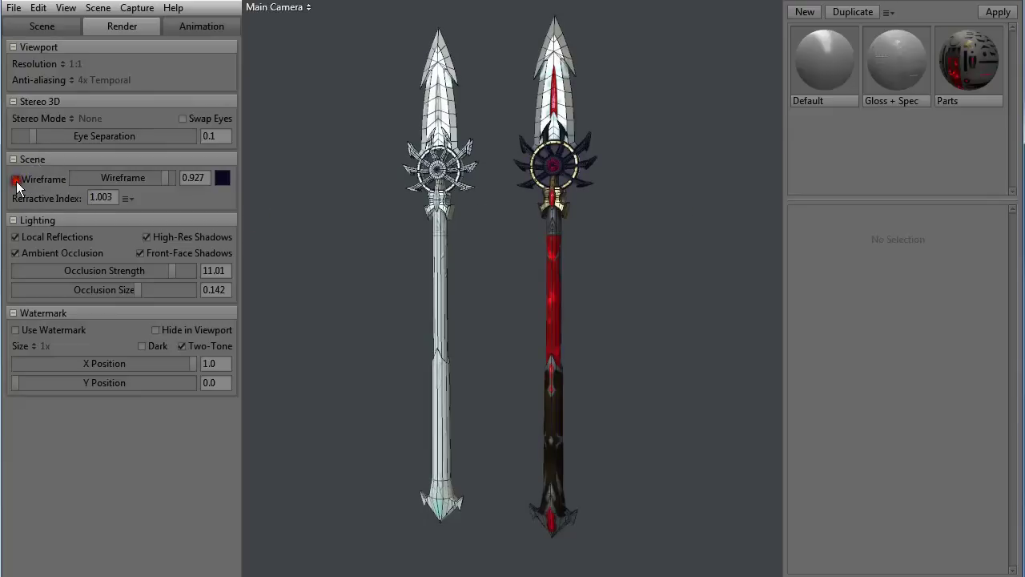
scroll(423, 182, "up", 2)
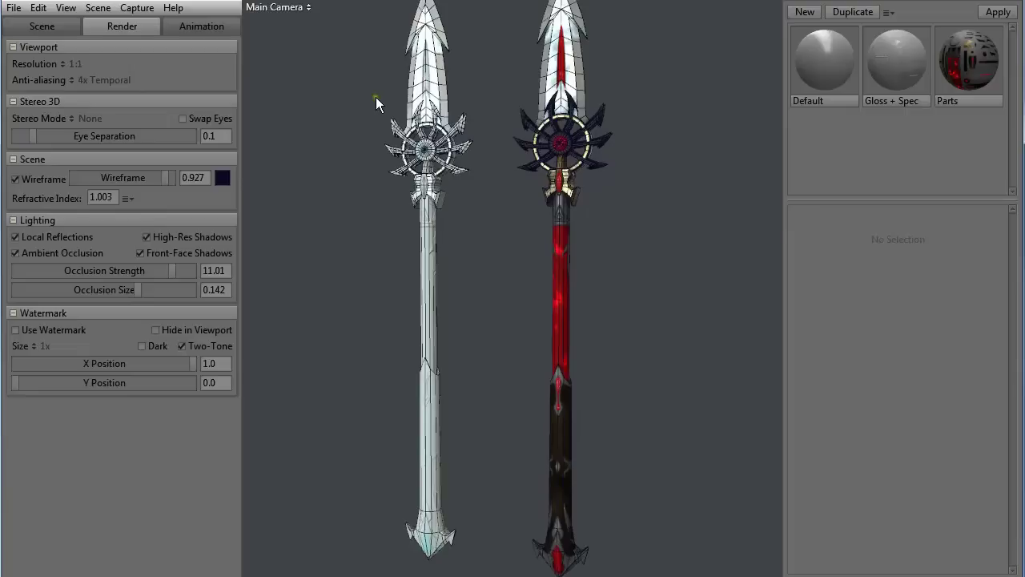
middle_click_drag(369, 75, 381, 216)
left_click(15, 180)
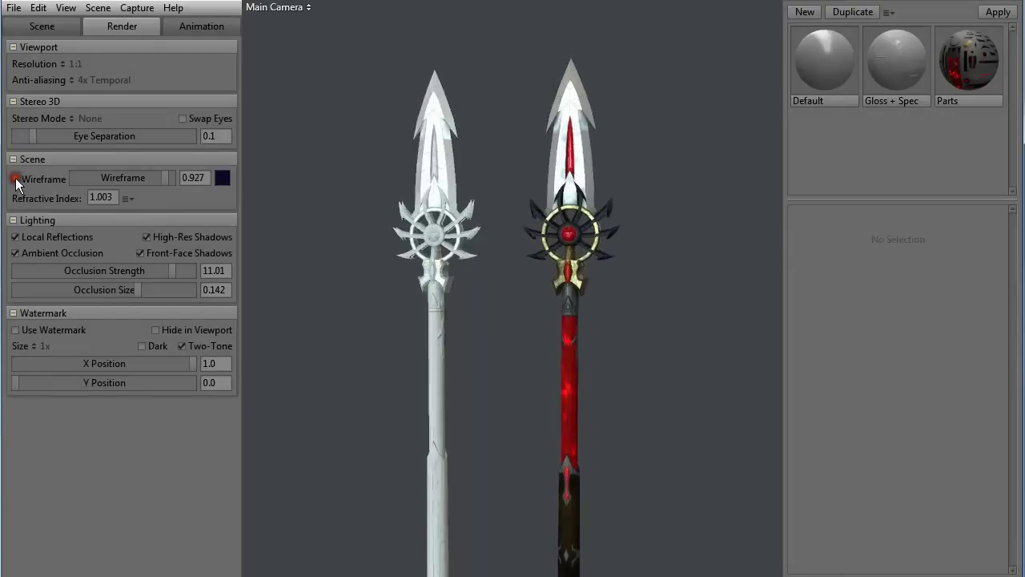
left_click(16, 179)
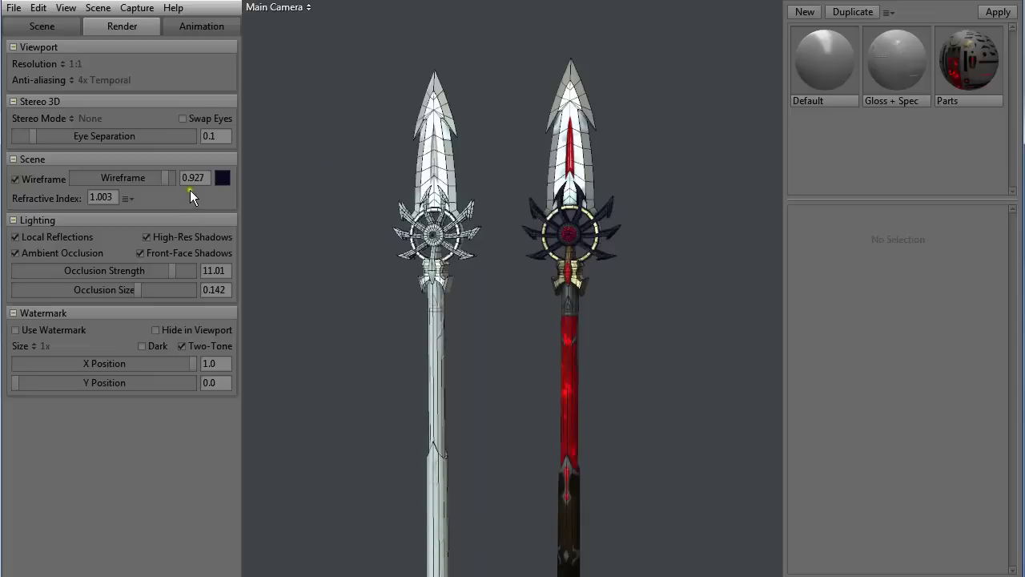
mouse_move(165, 178)
left_mouse_down()
mouse_move(151, 177)
mouse_move(172, 177)
mouse_move(160, 182)
left_mouse_up()
left_click(13, 179)
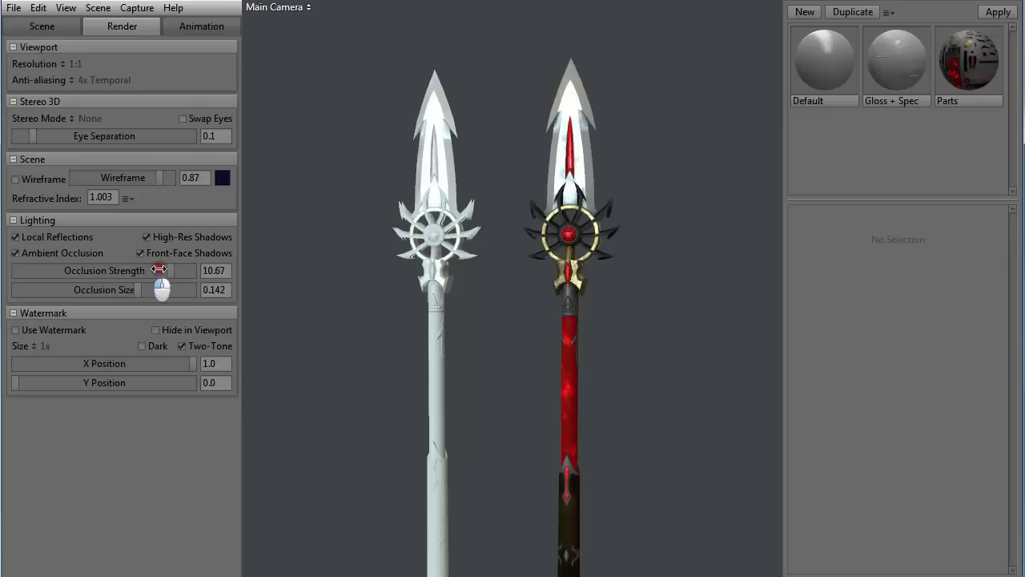
Set the render's ambient occlusion strength to 11.69 and view the upper part of both weapons
left_click_drag(169, 279, 176, 276)
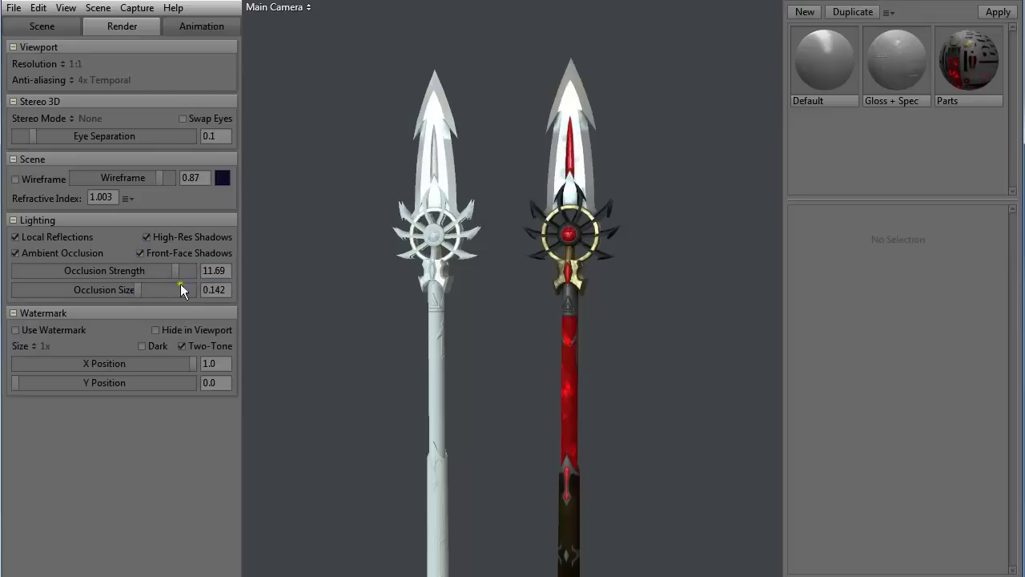
scroll(608, 248, "up", 5)
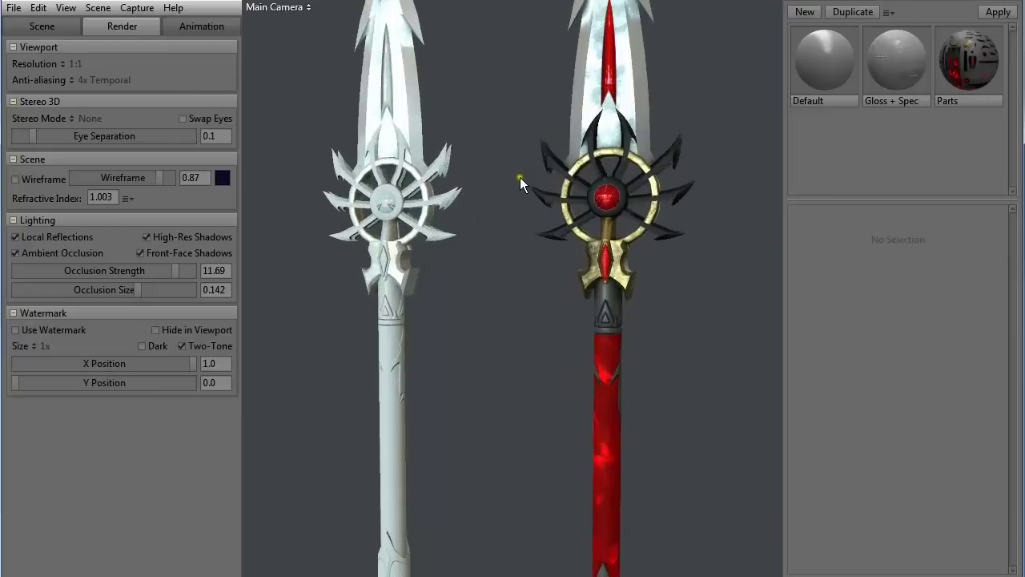
middle_click_drag(518, 170, 489, 281)
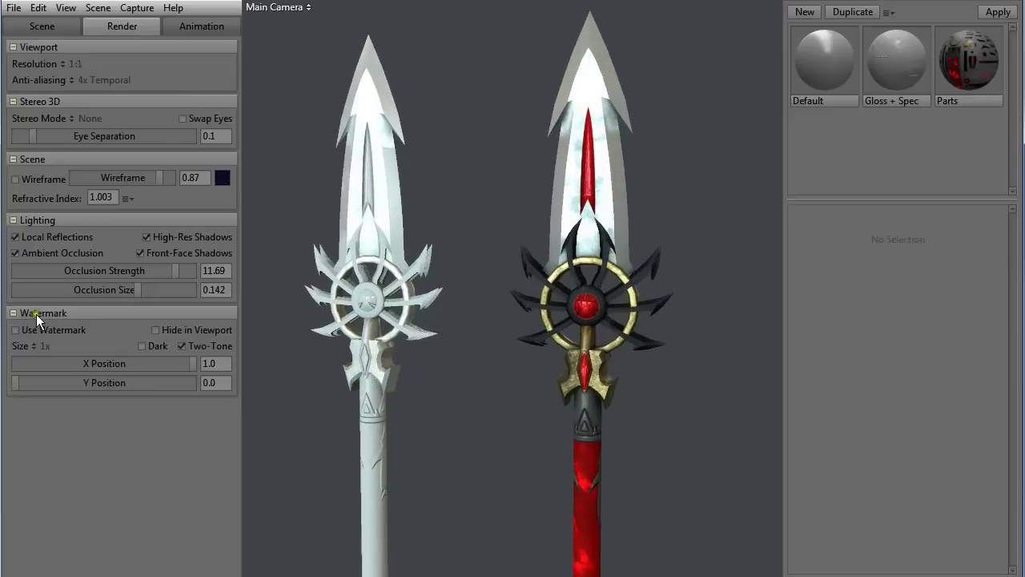
Try out the render watermark in the viewport and turn it off
left_click(16, 330)
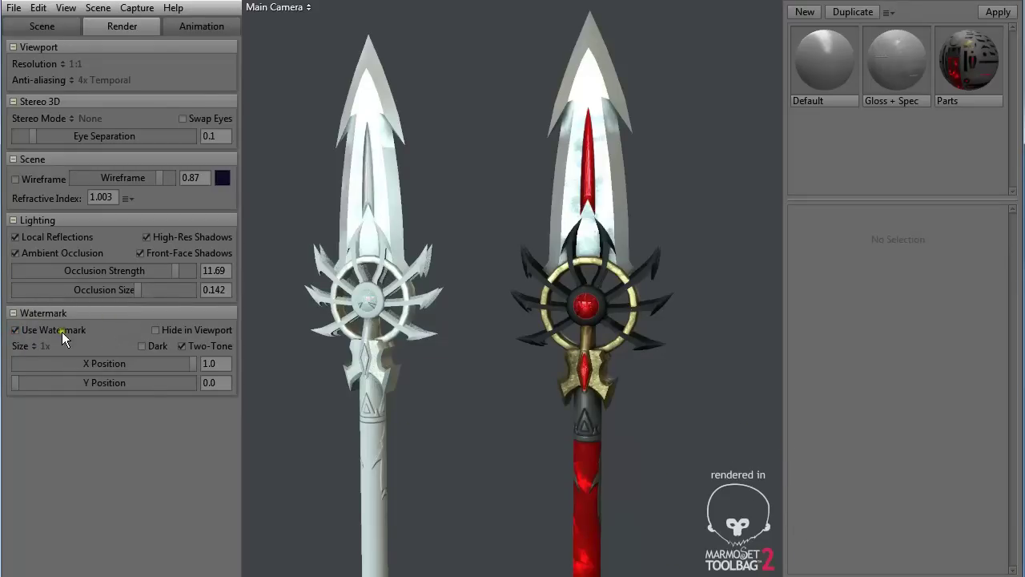
left_click(36, 332)
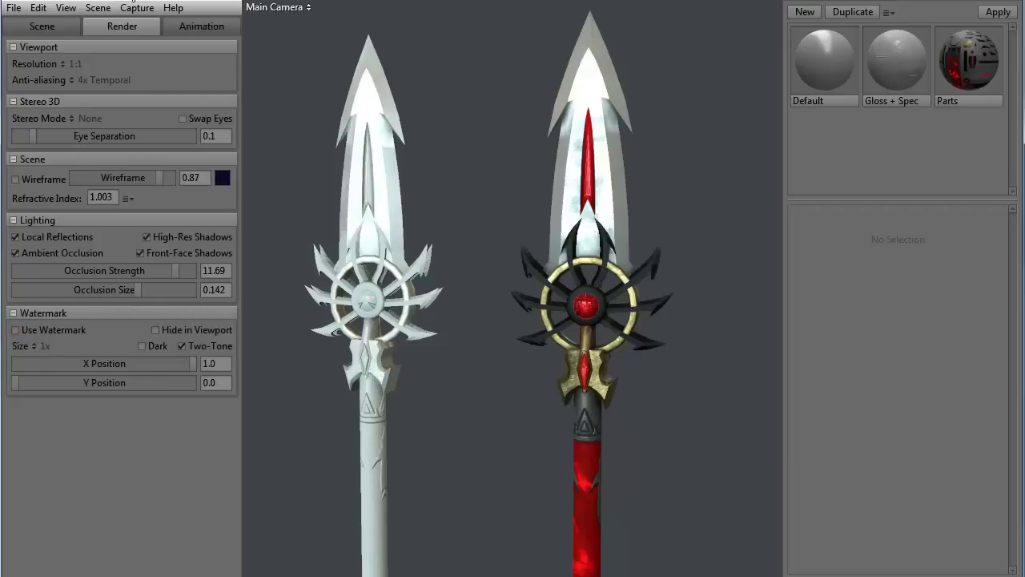
Set the scene turntable speed to 44.29 and play the turntable animation
left_click(200, 26)
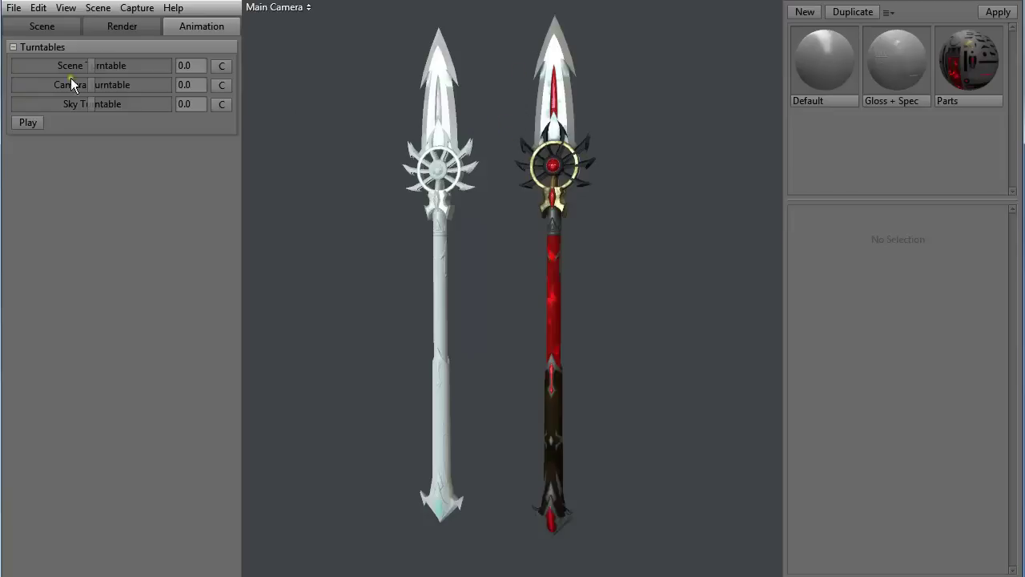
left_click_drag(89, 66, 118, 59)
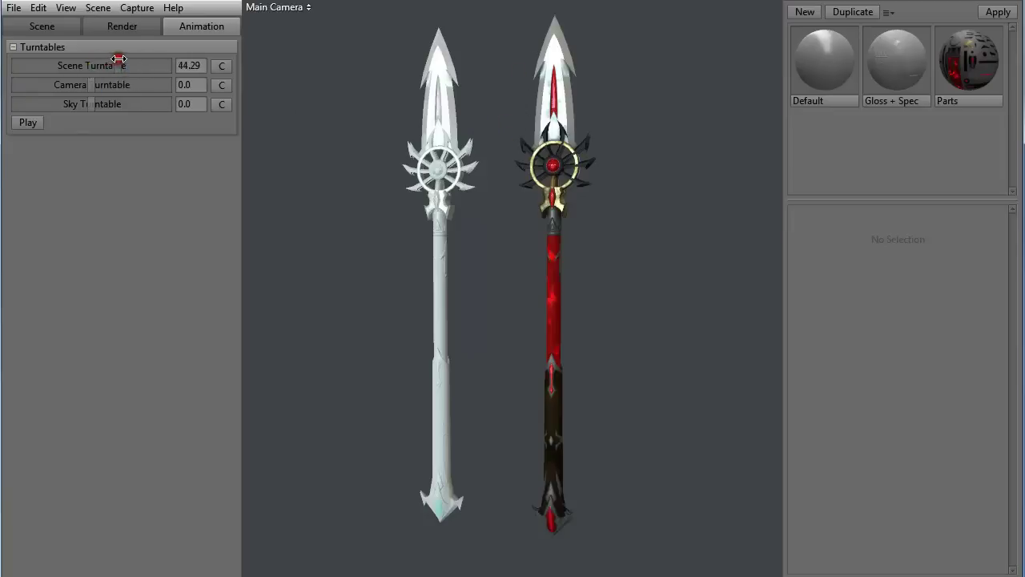
left_click(33, 124)
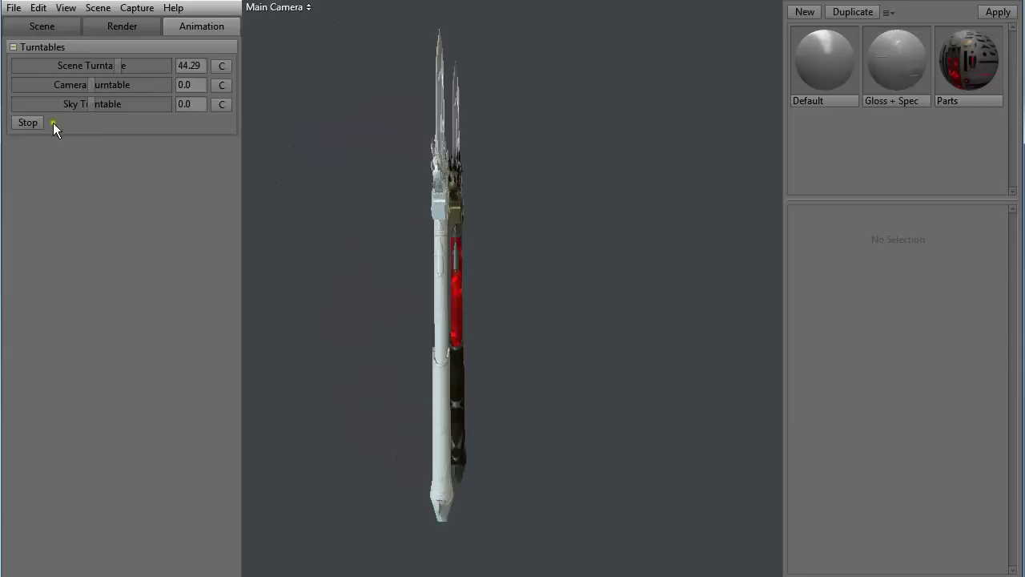
Stop the turntable animation and reset the scene turntable speed to 0
left_click(28, 123)
left_click(227, 66)
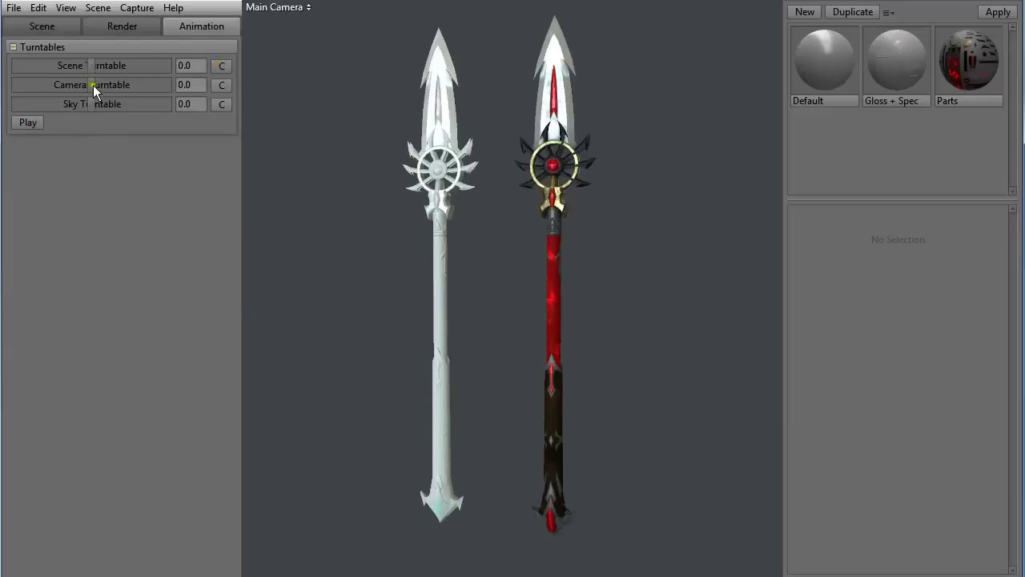
Try out the camera turntable at speeds of -46.98 and -21.79, stop the playback and reset its speed
left_click_drag(93, 85, 66, 87)
left_click(28, 123)
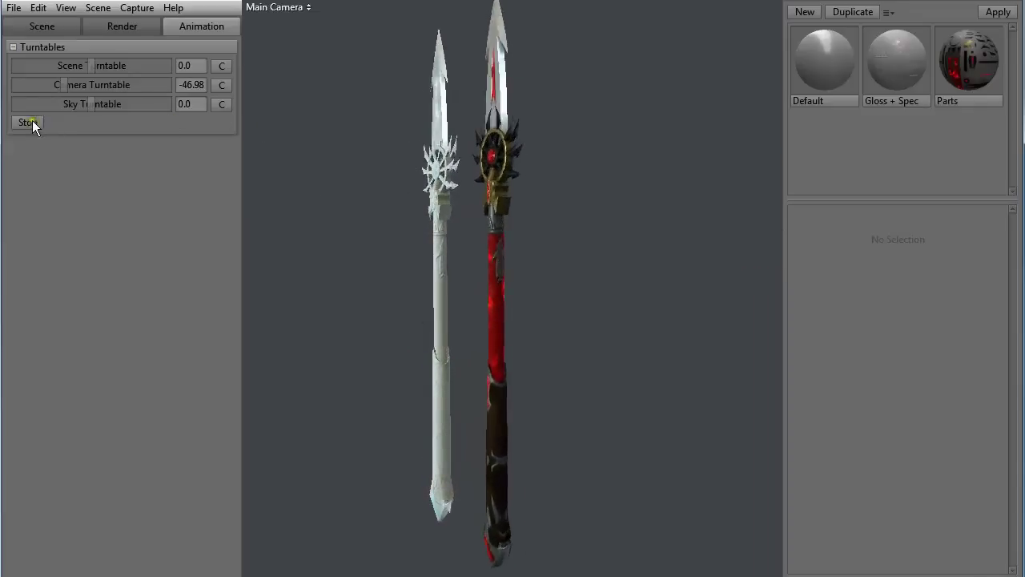
left_click_drag(63, 85, 86, 84)
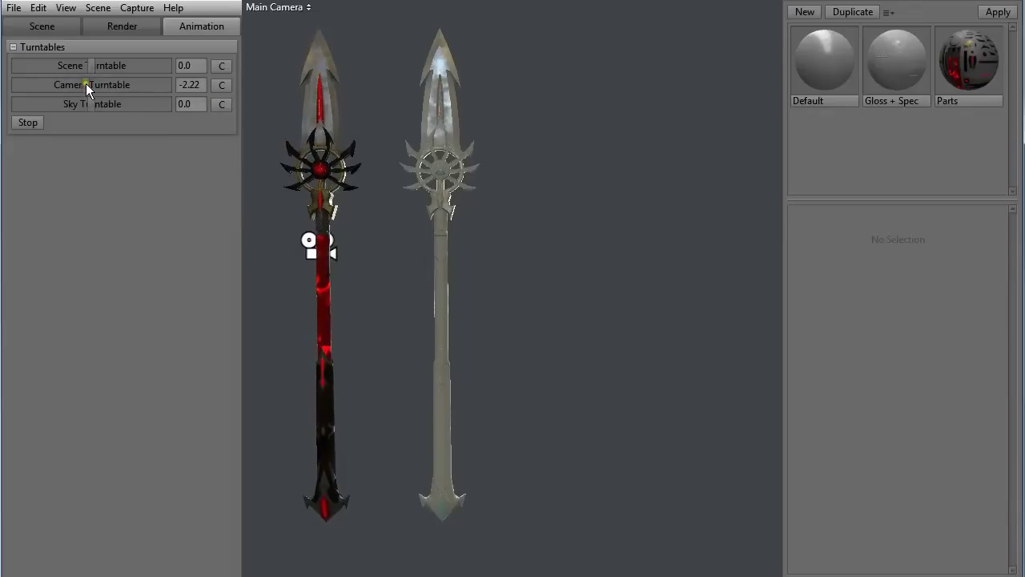
left_click(32, 124)
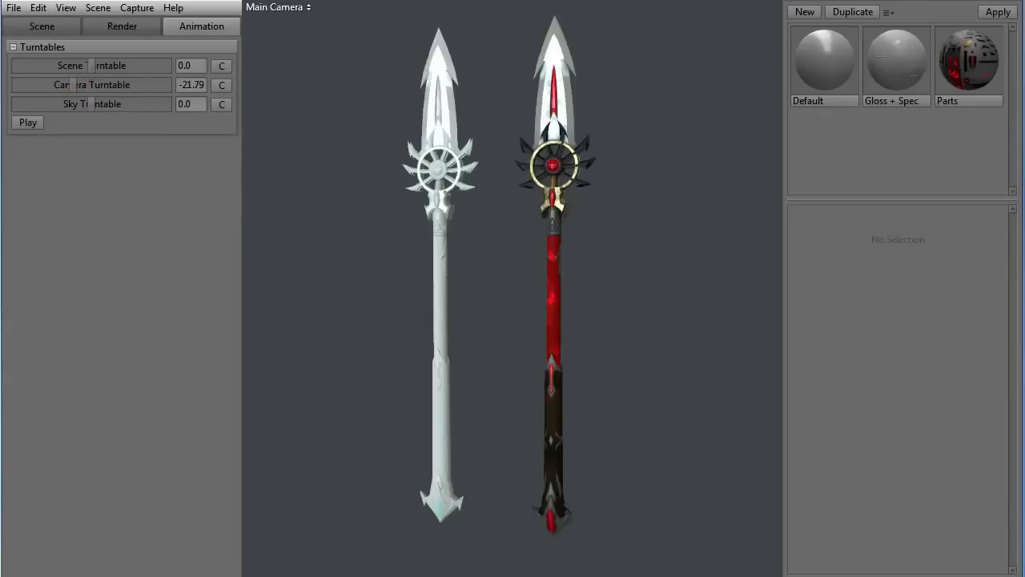
left_click_drag(74, 86, 104, 104)
left_click(223, 87)
left_click(28, 122)
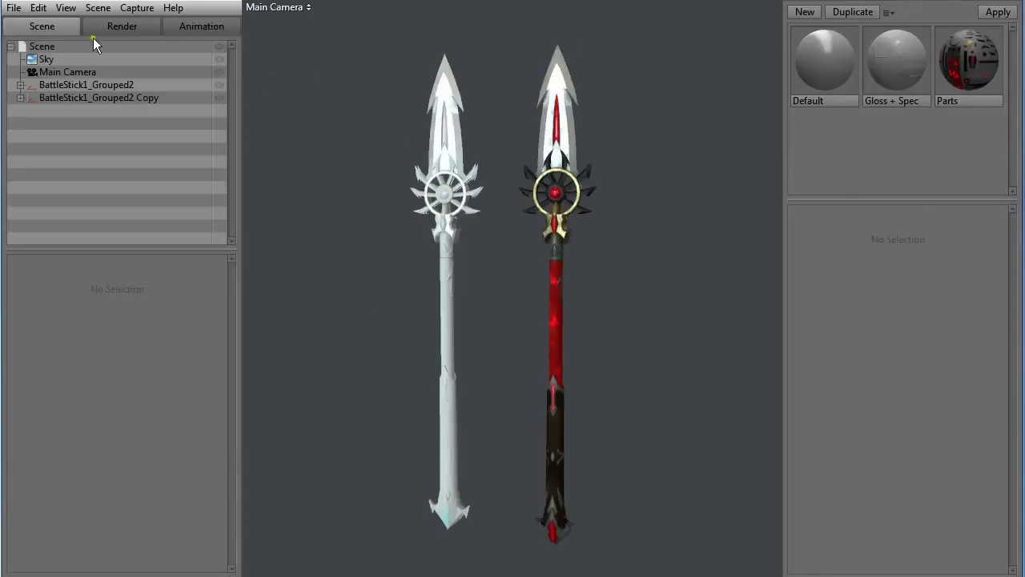
Add a new camera to the scene and angle its view closely on the upper part of both weapons
left_click(96, 10)
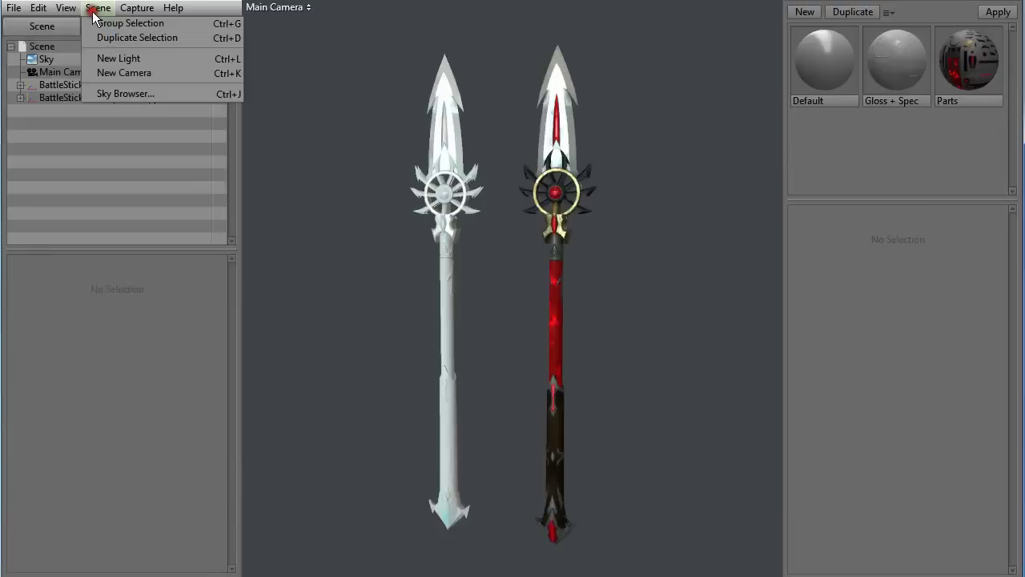
left_click(115, 72)
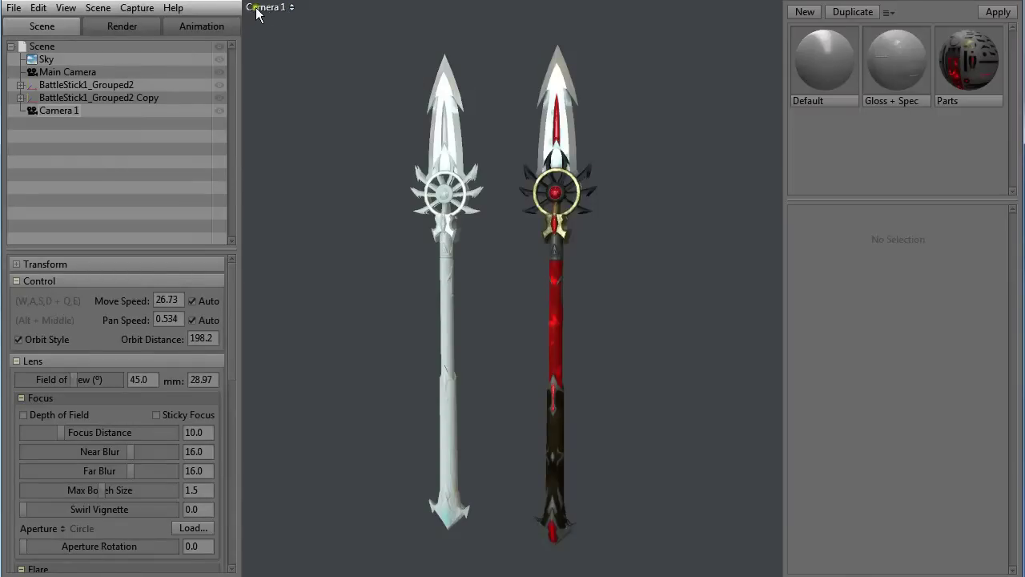
left_click(290, 8)
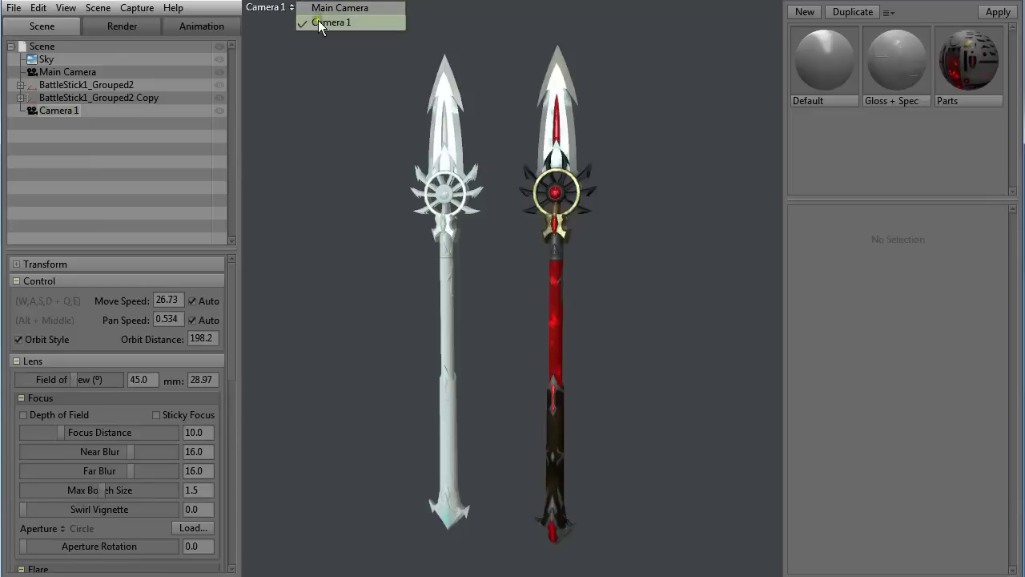
left_click(312, 110)
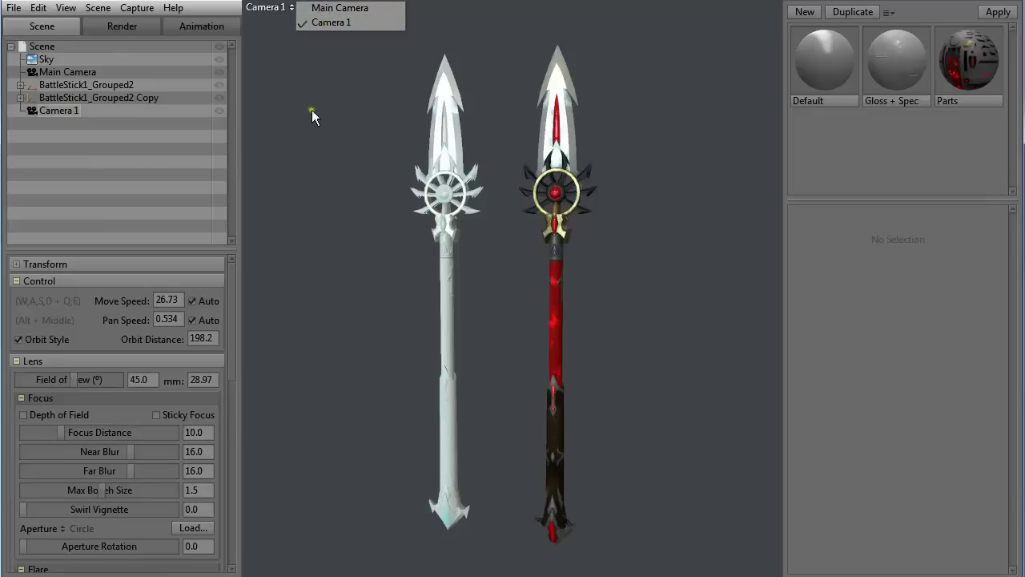
scroll(488, 298, "up", 4)
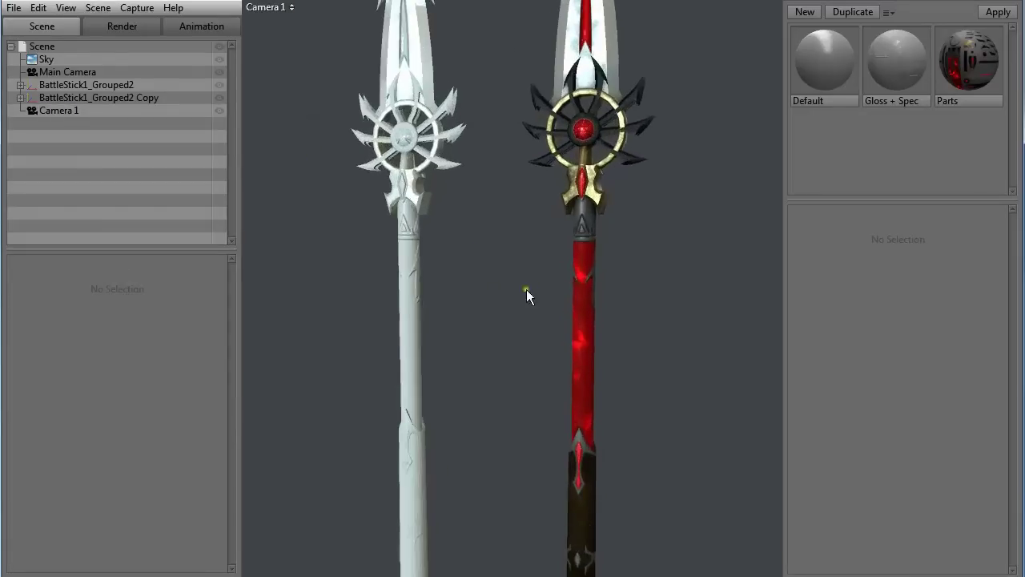
left_click_drag(527, 290, 487, 362)
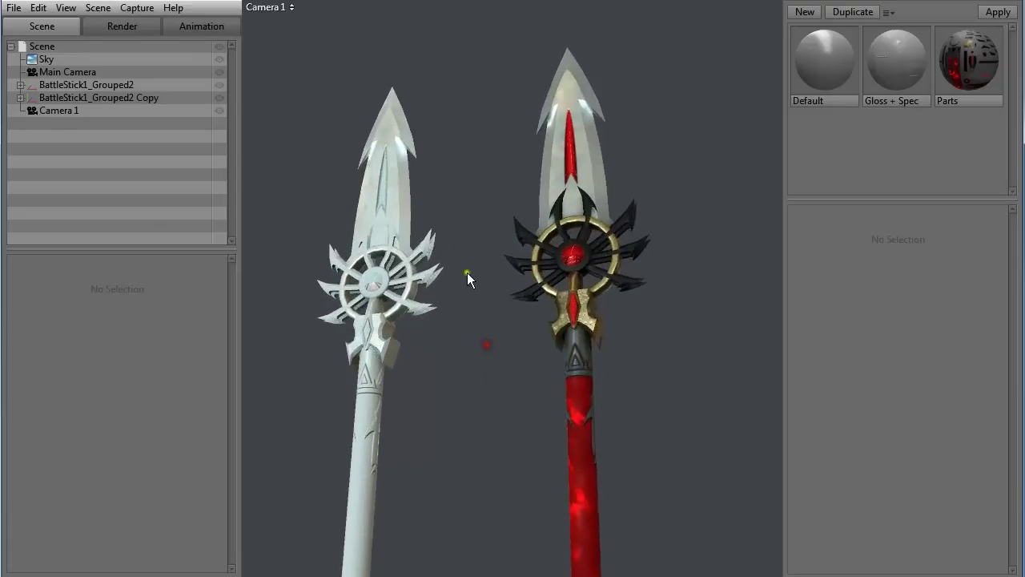
left_click_drag(467, 272, 499, 300)
Compare the Main Camera and Camera 1 views by switching between them, ending on Camera 1
left_click(287, 10)
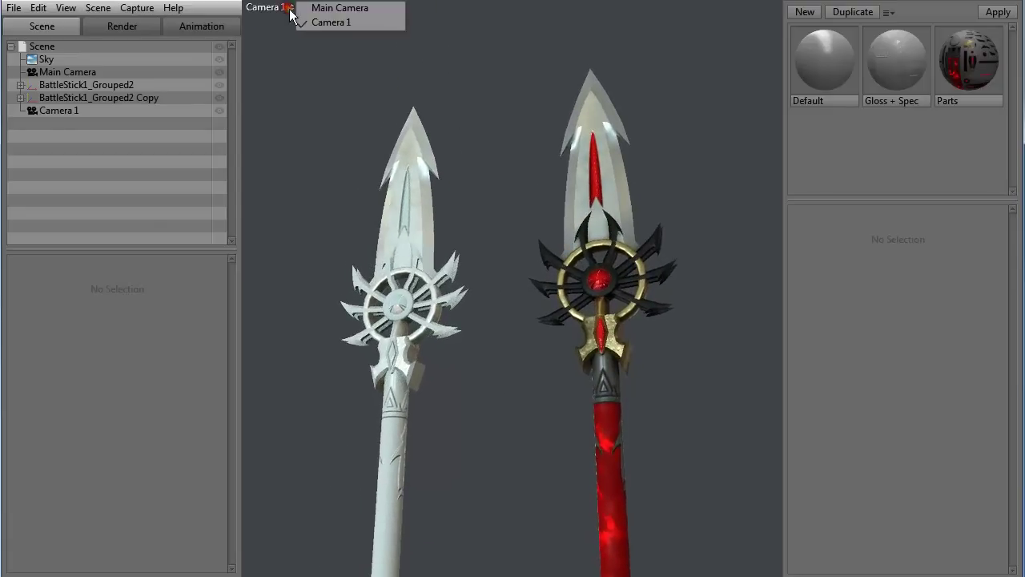
left_click(311, 9)
left_click(305, 10)
left_click(324, 22)
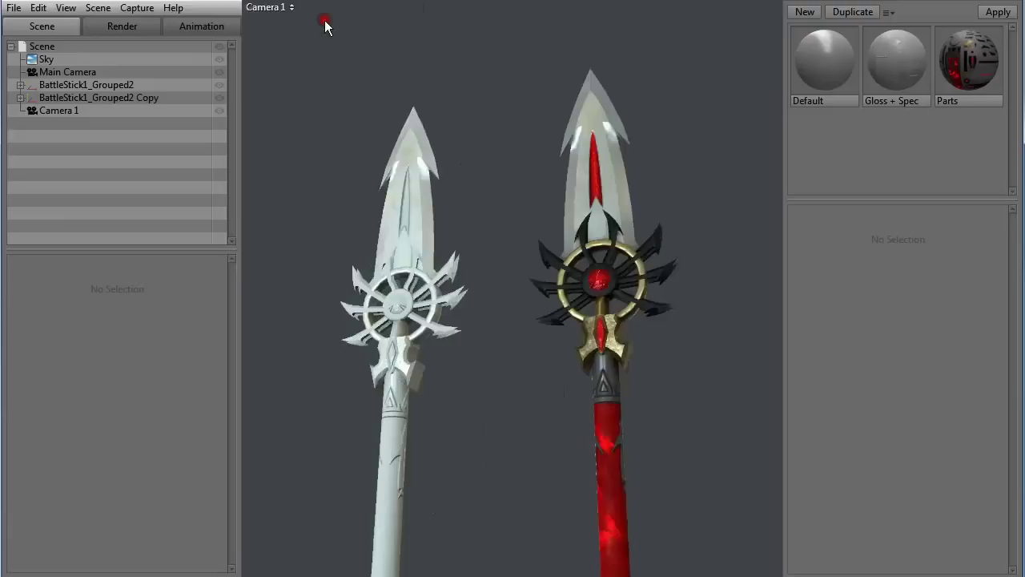
left_click(291, 8)
left_click(321, 8)
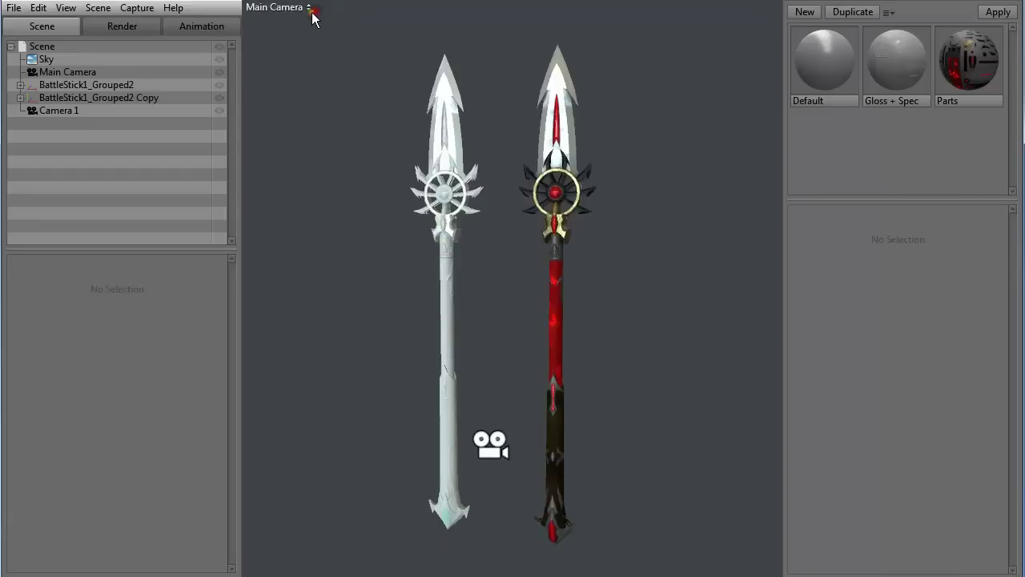
left_click(306, 9)
left_click(324, 21)
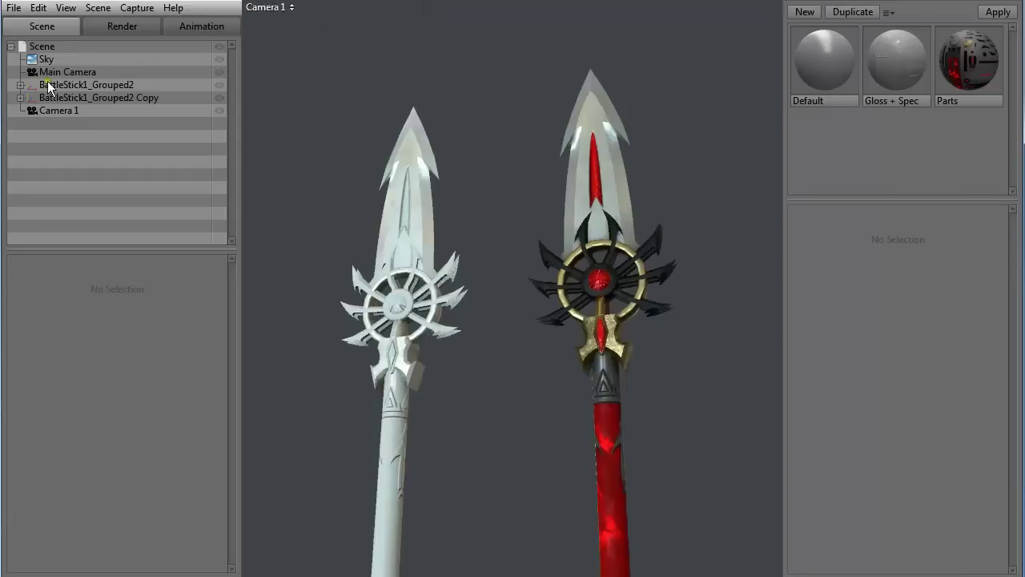
Move Camera 1 directly below Main Camera in the scene hierarchy and set its field of view to 46.88 degrees
left_click(49, 112)
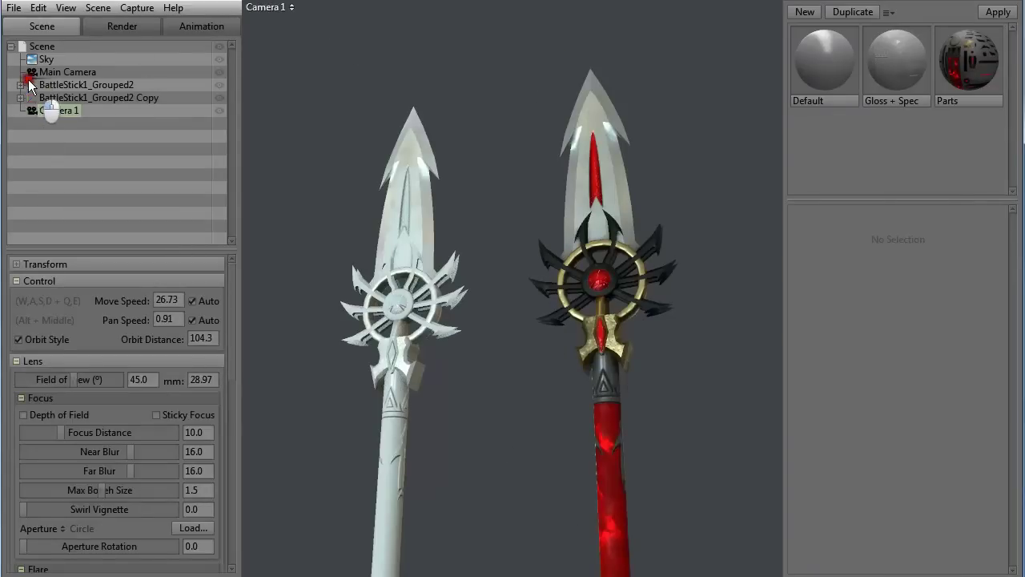
left_click_drag(29, 85, 27, 83)
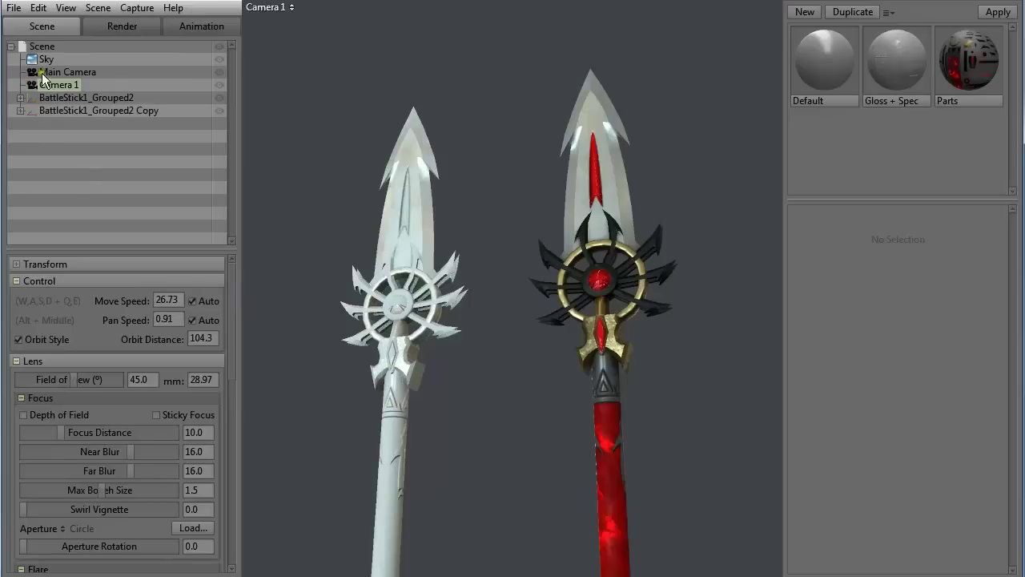
left_click(29, 264)
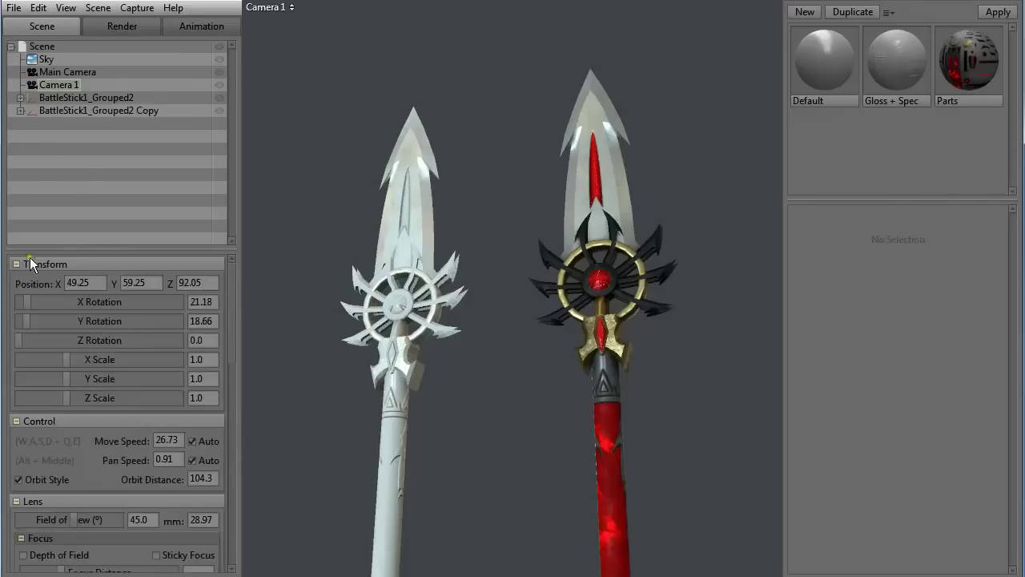
left_click(16, 265)
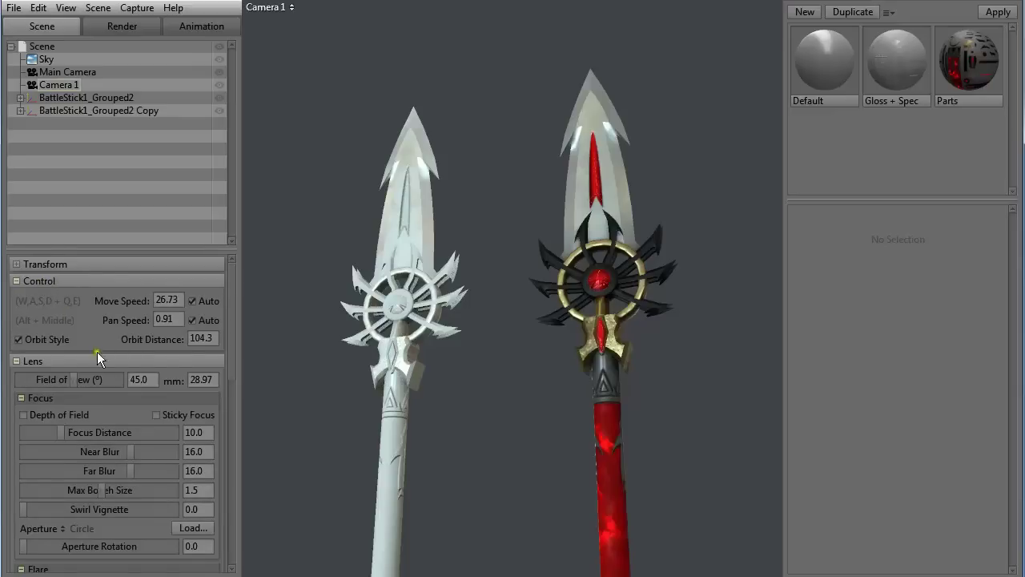
left_click_drag(232, 306, 232, 306)
left_click_drag(72, 378, 85, 415)
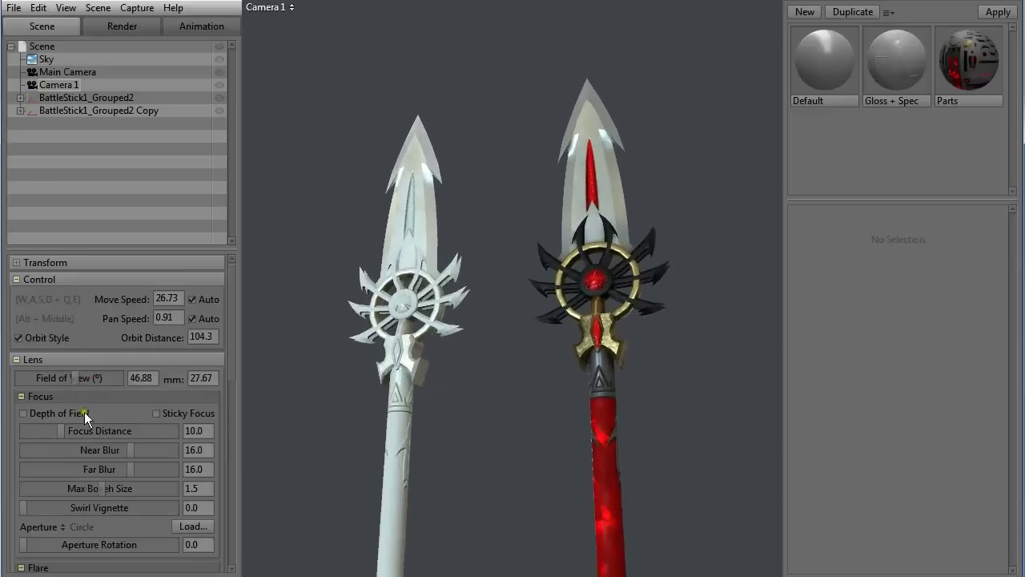
Enable depth of field on Camera 1 with focus distance 72.86, near blur 10.33, far blur 9.222 and max bokeh size 1.55
left_click_drag(229, 307, 235, 339)
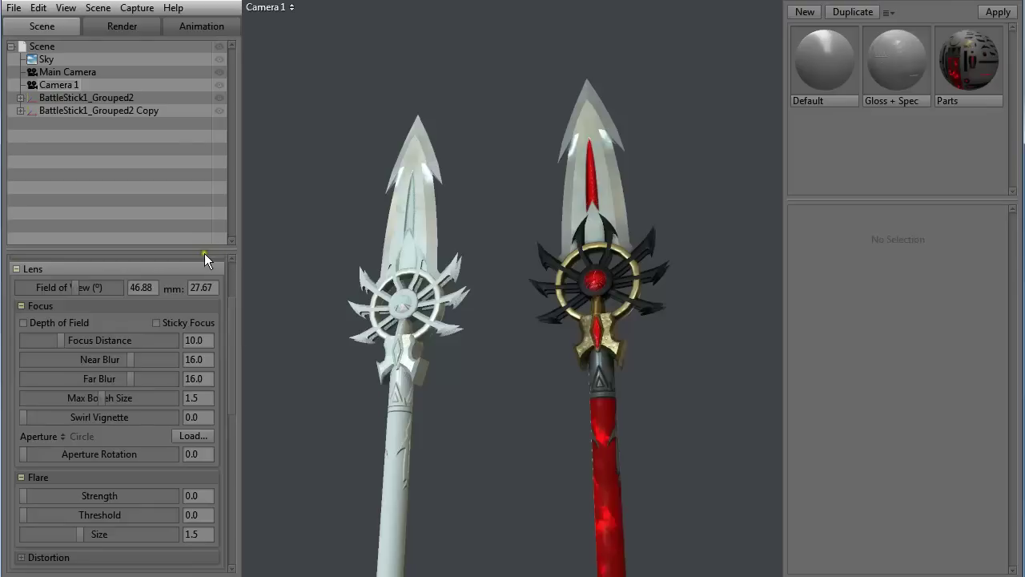
left_click(22, 322)
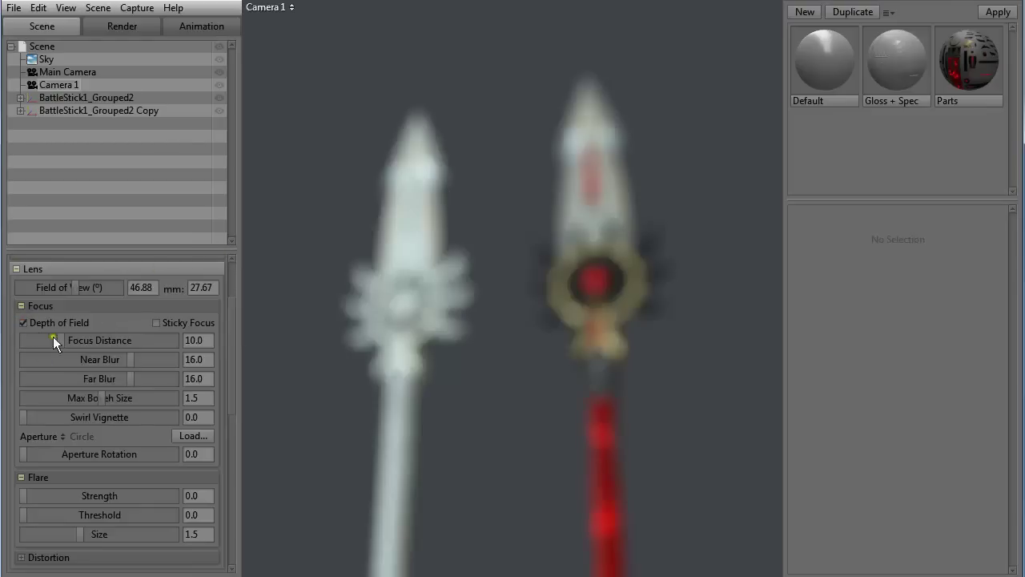
left_click_drag(70, 340, 83, 340)
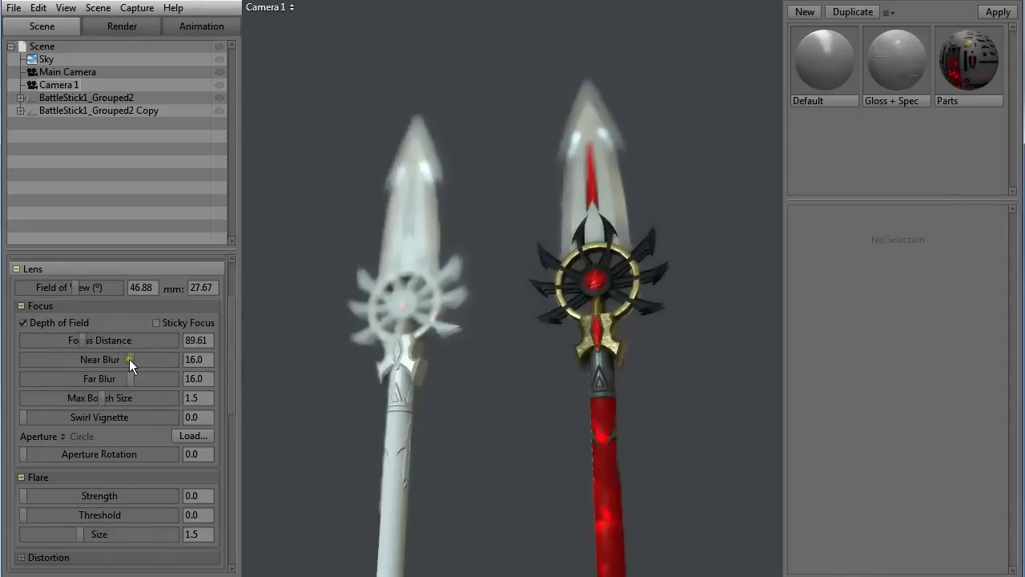
left_click_drag(129, 359, 88, 341)
left_click_drag(542, 399, 512, 317)
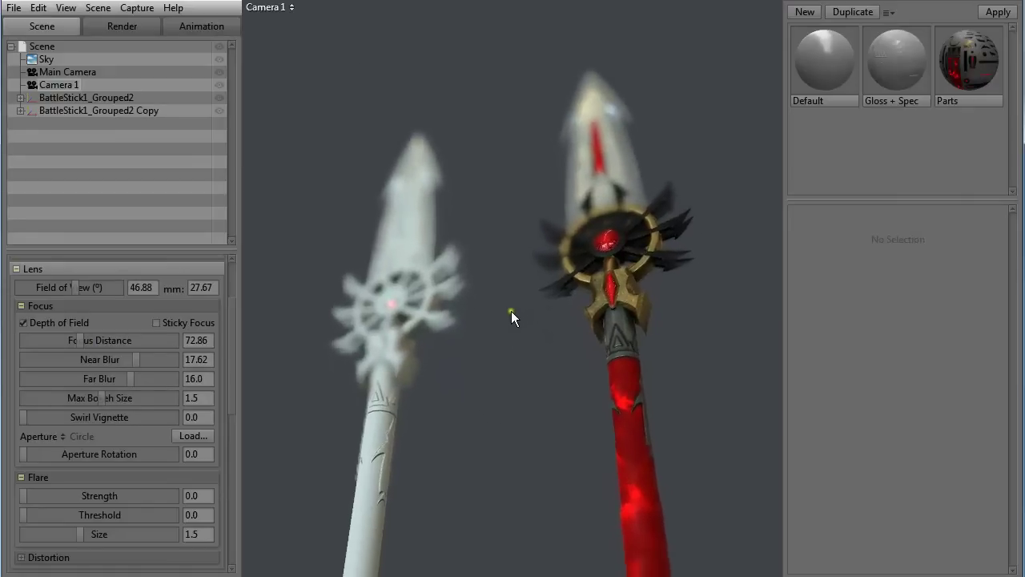
left_click_drag(83, 338, 80, 341)
left_click_drag(136, 359, 113, 379)
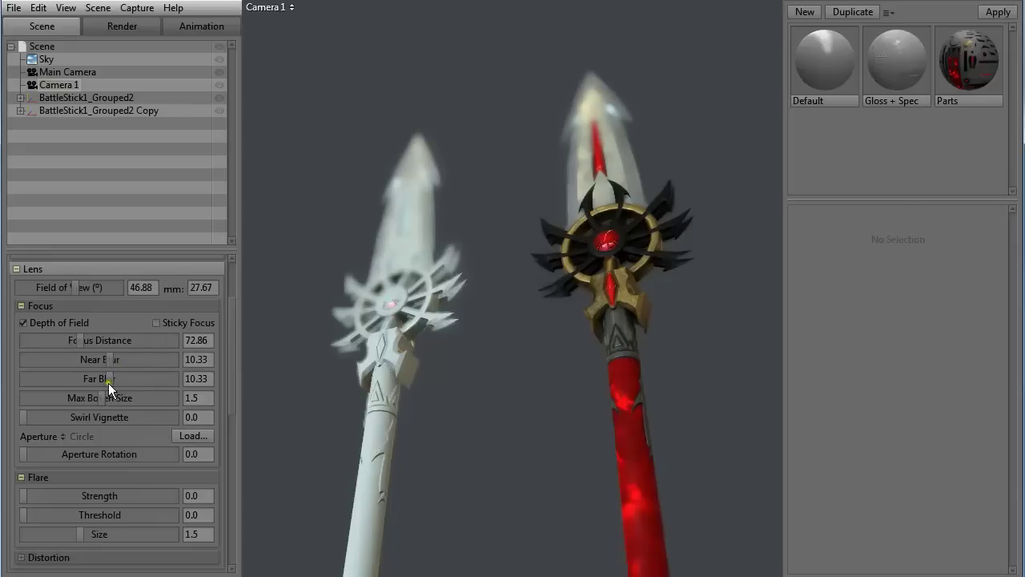
left_click_drag(108, 383, 105, 410)
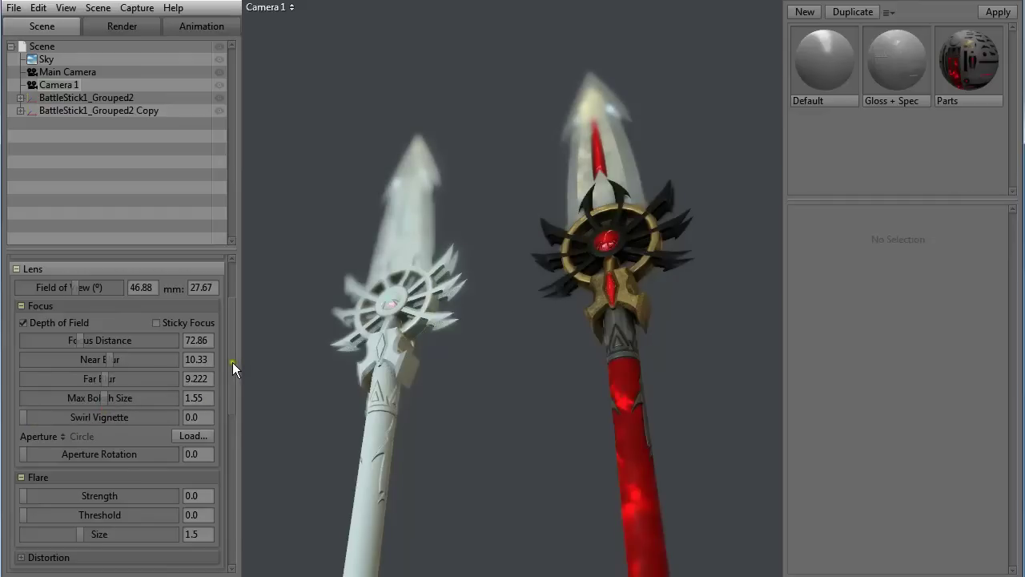
Try out the flare strength on Camera 1, leave it at 0, and switch the viewport back to Main Camera
scroll(232, 360, "down", 3)
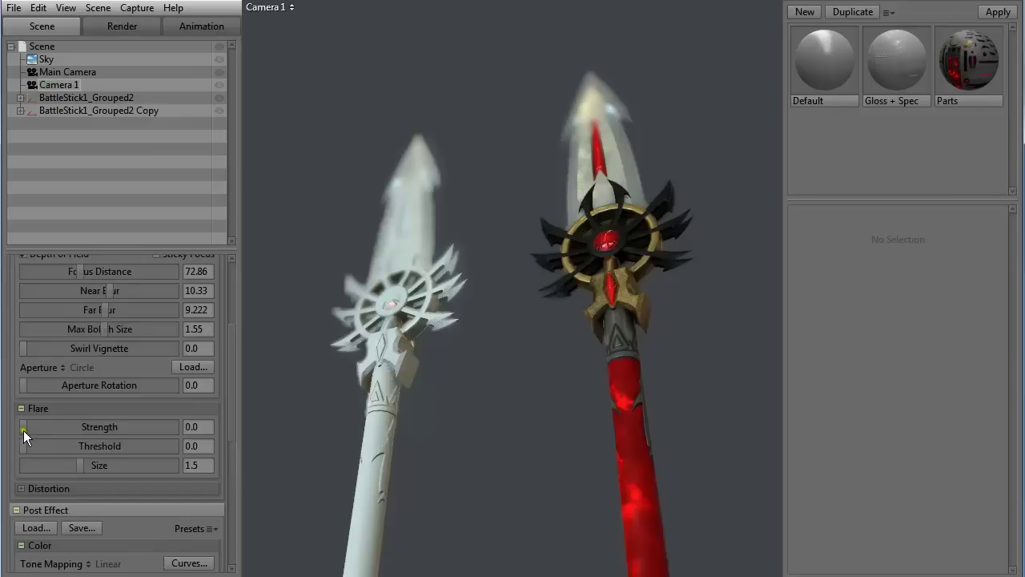
left_click_drag(24, 430, 2, 436)
left_click(281, 8)
left_click(306, 10)
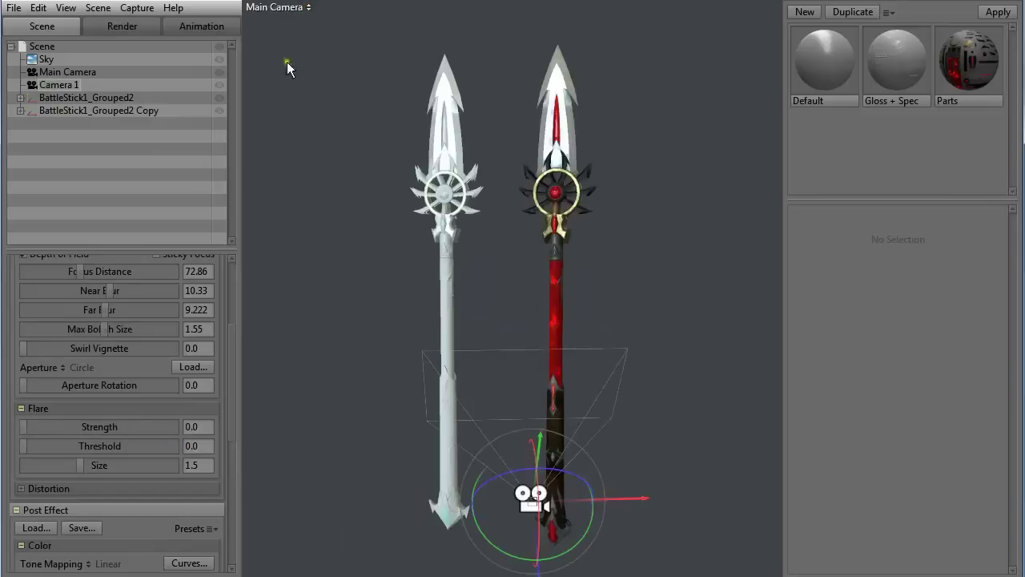
left_click(306, 332)
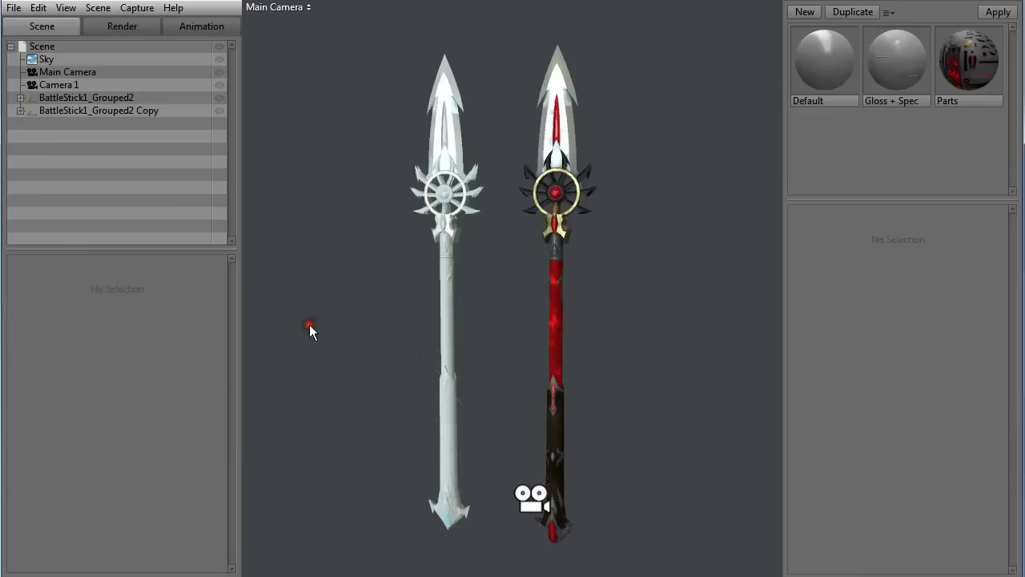
Try a flare strength of 10 on Main Camera, set the flare size to 1.221, and return the strength to 0
left_click(53, 72)
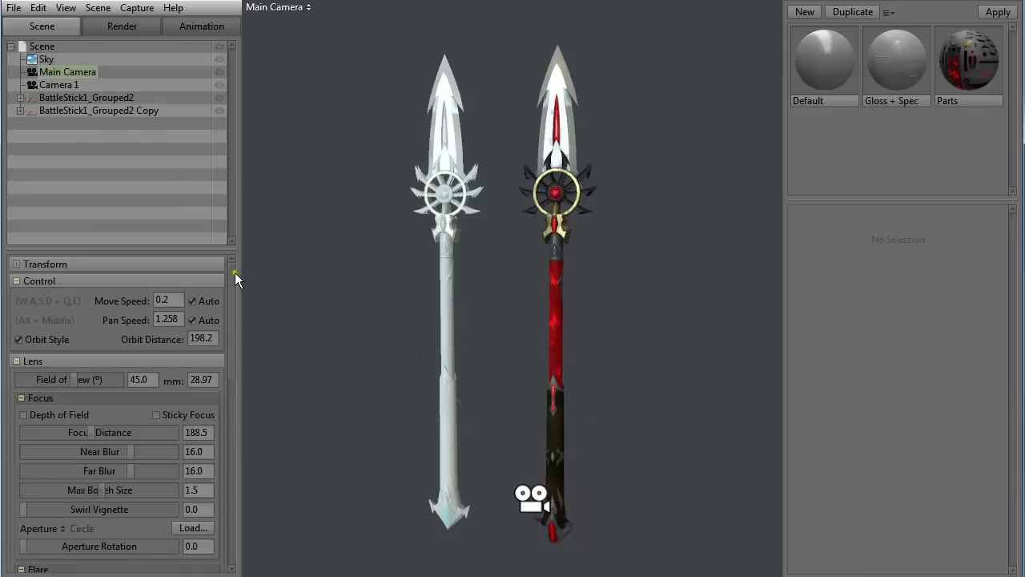
left_click_drag(235, 273, 232, 332)
left_click_drag(19, 426, 196, 440)
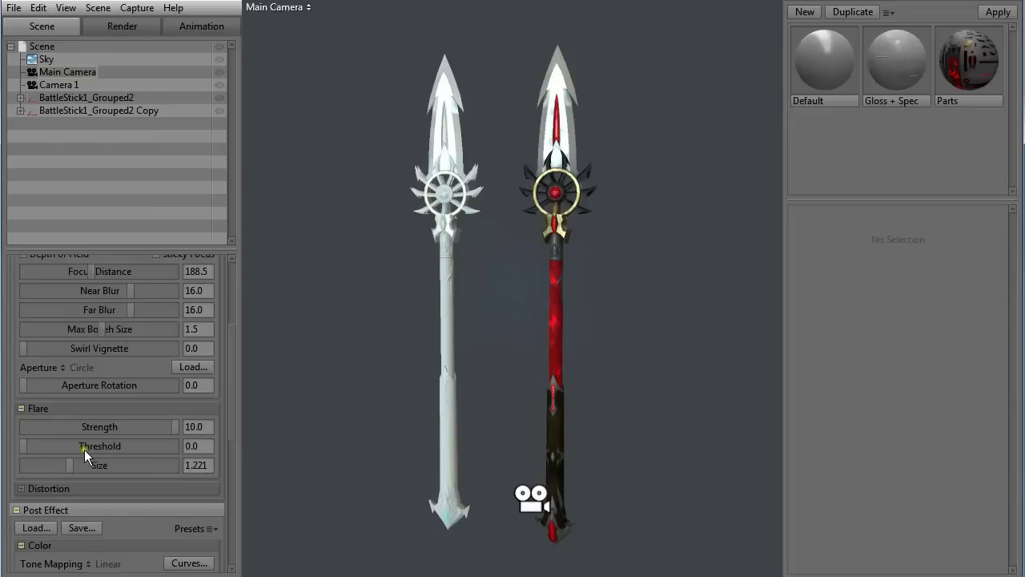
left_click_drag(178, 430, 2, 453)
Try out barrel/pincushion distortion on Main Camera and clear its value again
left_click_drag(234, 356, 233, 380)
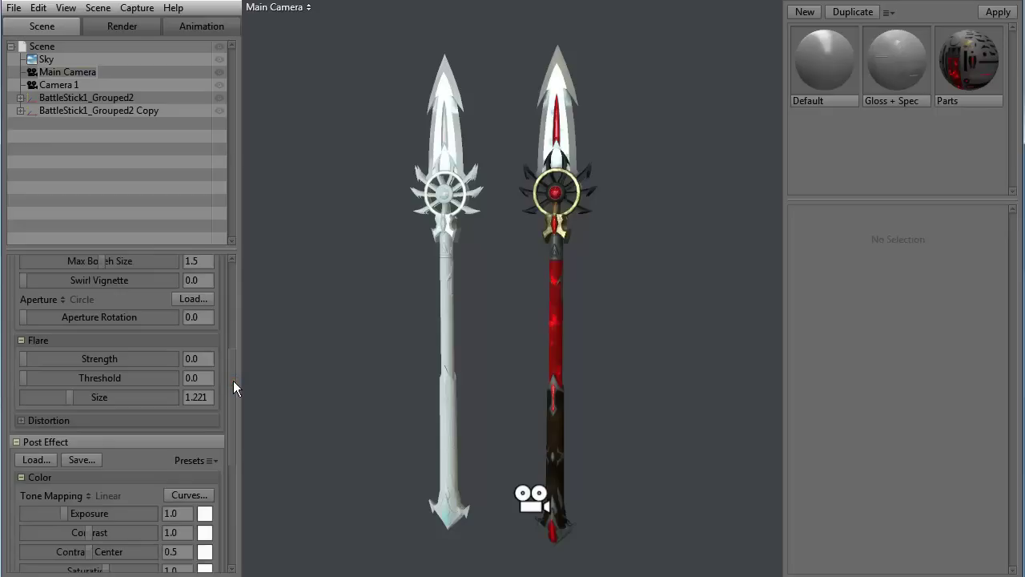
left_click(41, 422)
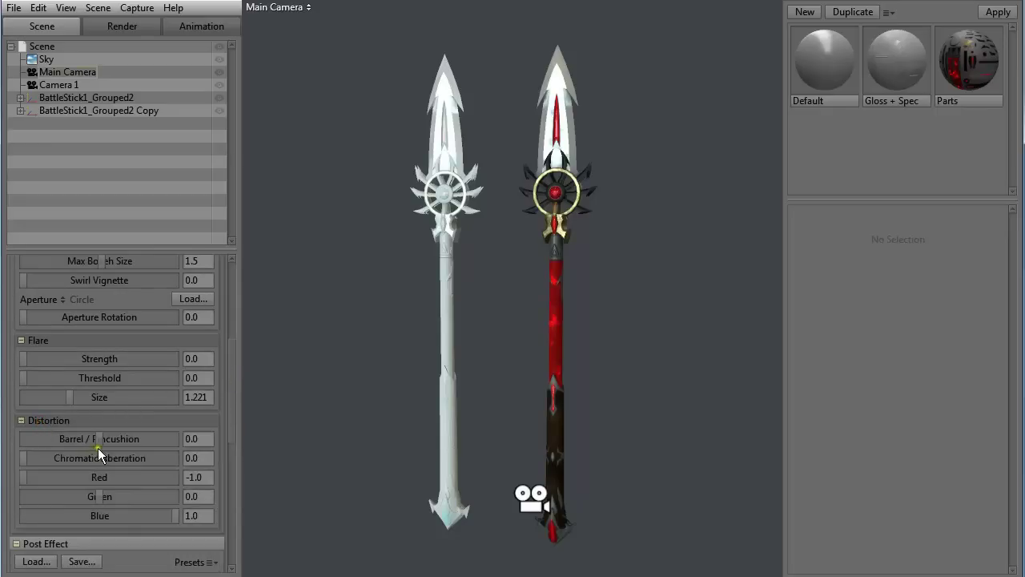
mouse_move(98, 438)
left_mouse_down()
mouse_move(153, 438)
mouse_move(55, 440)
mouse_move(101, 439)
left_mouse_up()
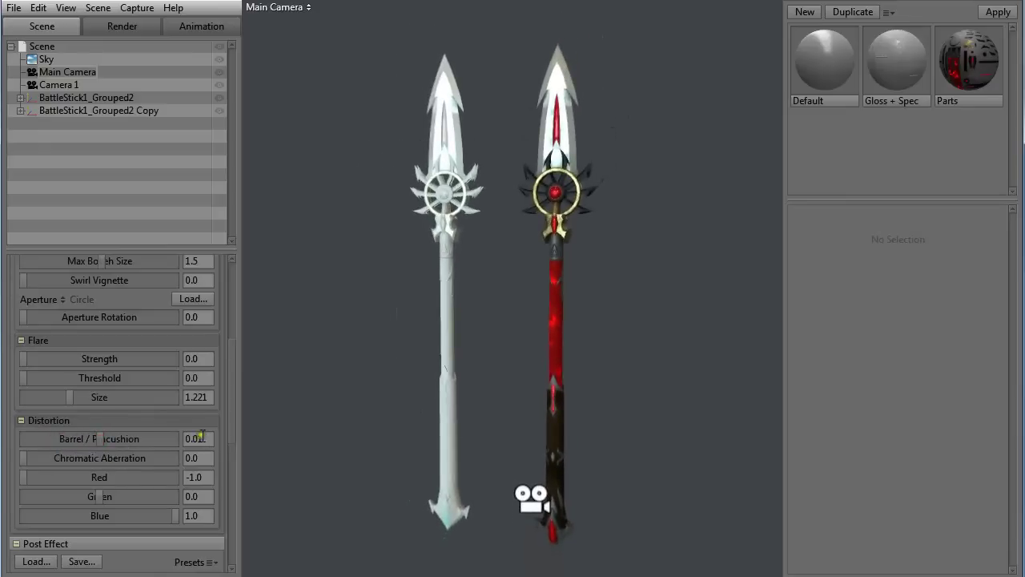
left_click(196, 438)
key("BackSpace")
key("Return")
left_click(35, 419)
Look through the post effect presets available for Main Camera without applying one
left_click_drag(230, 395, 233, 431)
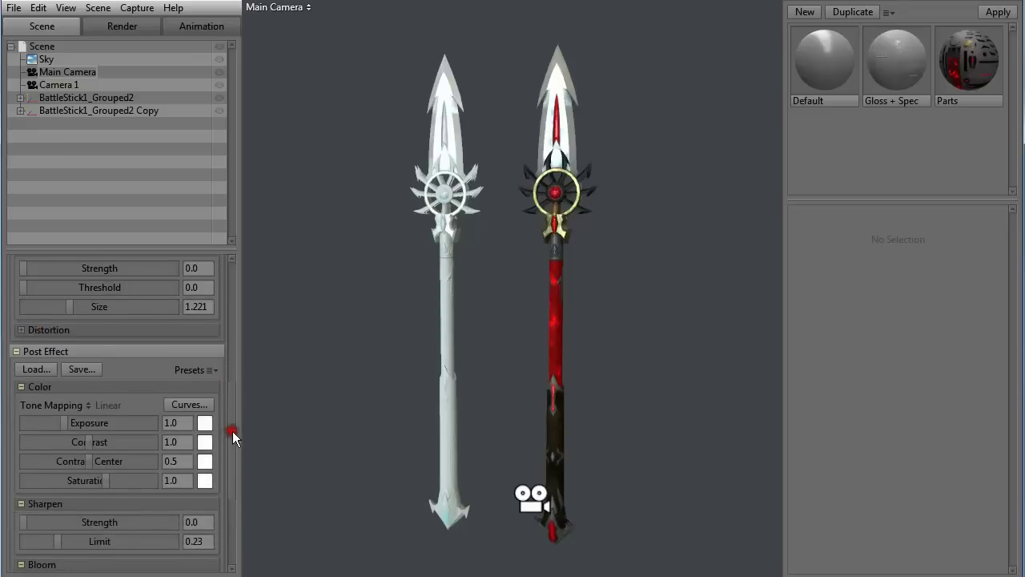
left_click(212, 370)
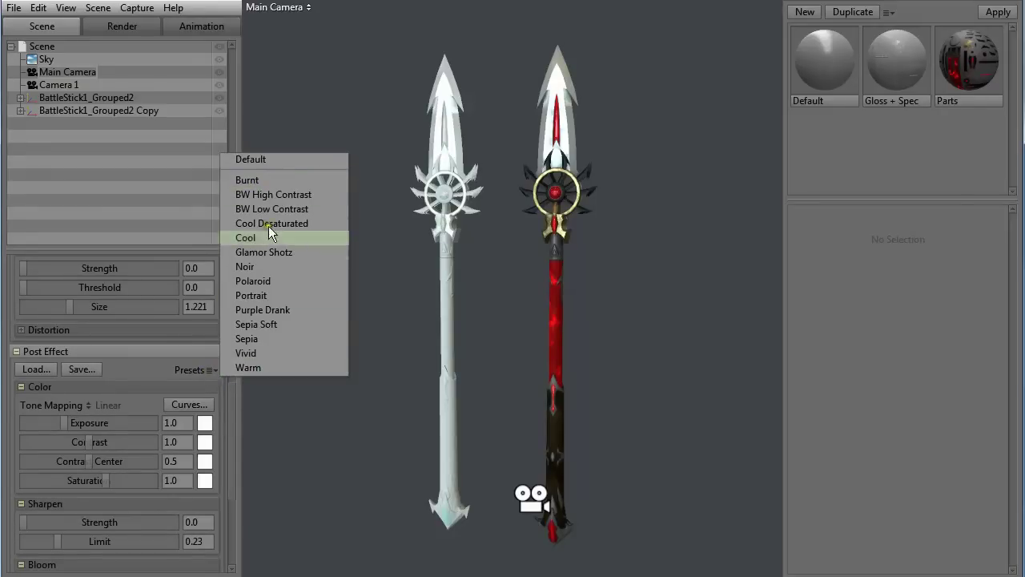
left_click(138, 377)
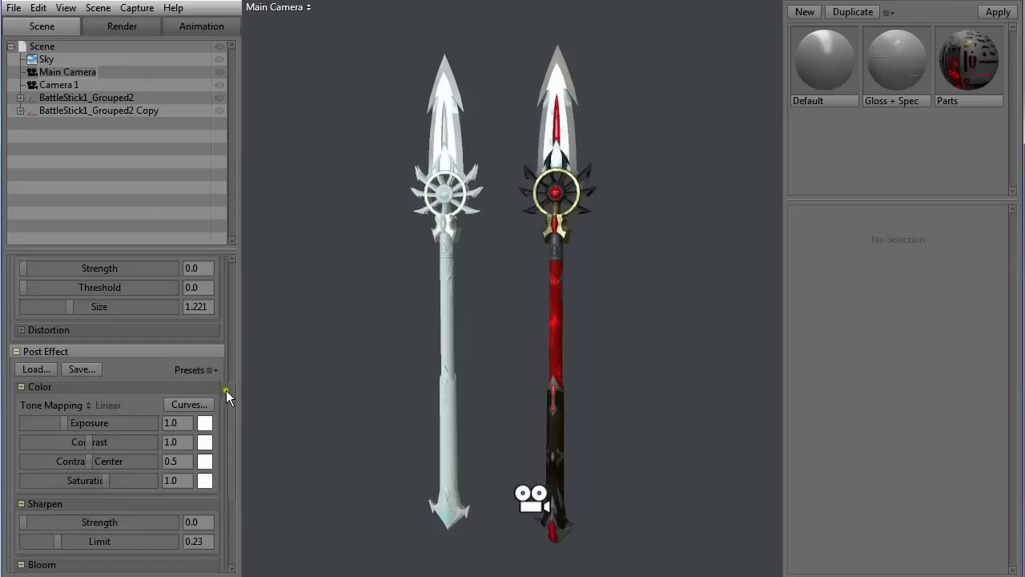
scroll(230, 396, "down", 1)
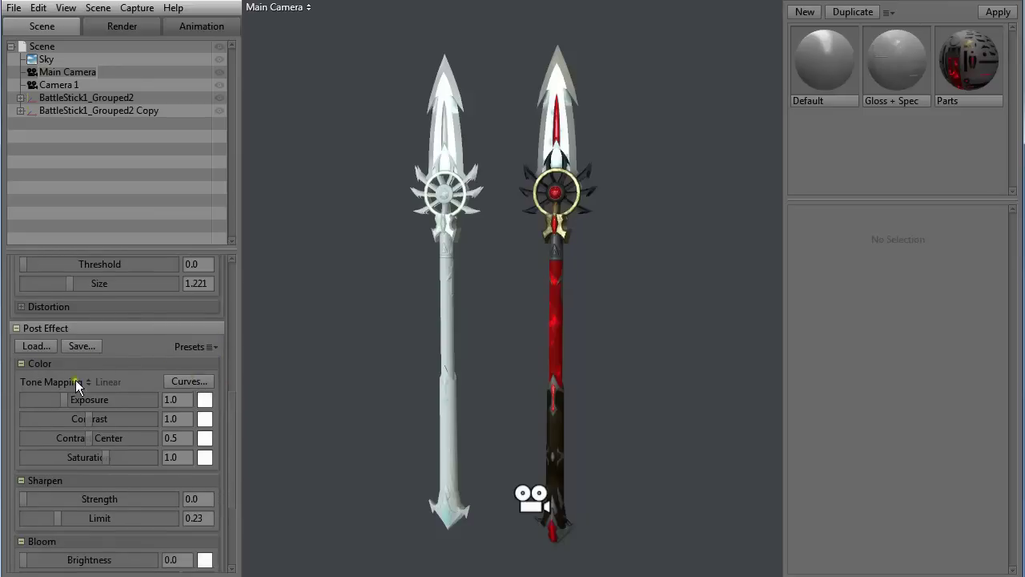
Try reshaping the RGB color curve of Main Camera with added points, and remove the points again
left_click(200, 381)
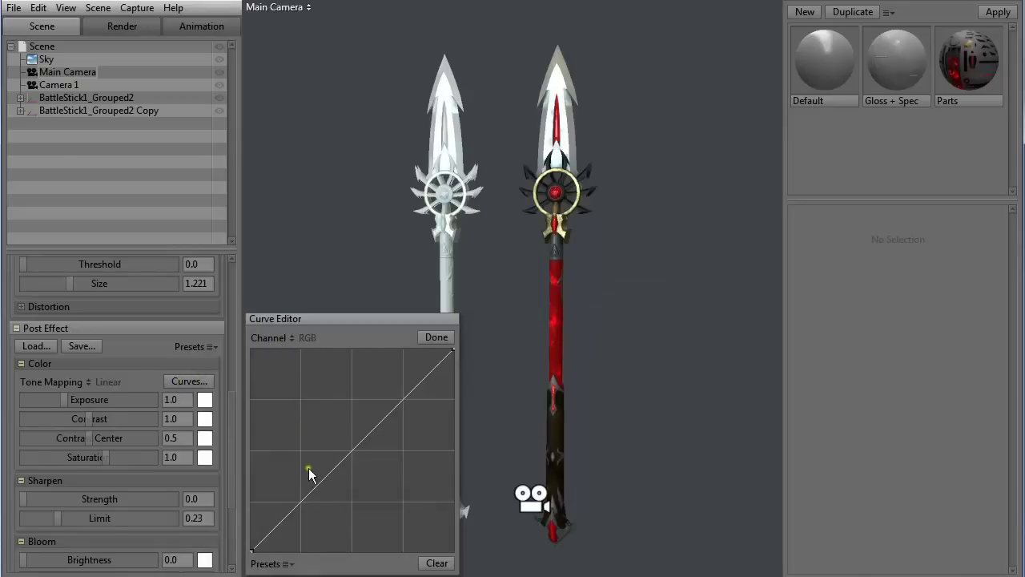
left_click_drag(309, 491, 316, 448)
left_click_drag(356, 386, 399, 423)
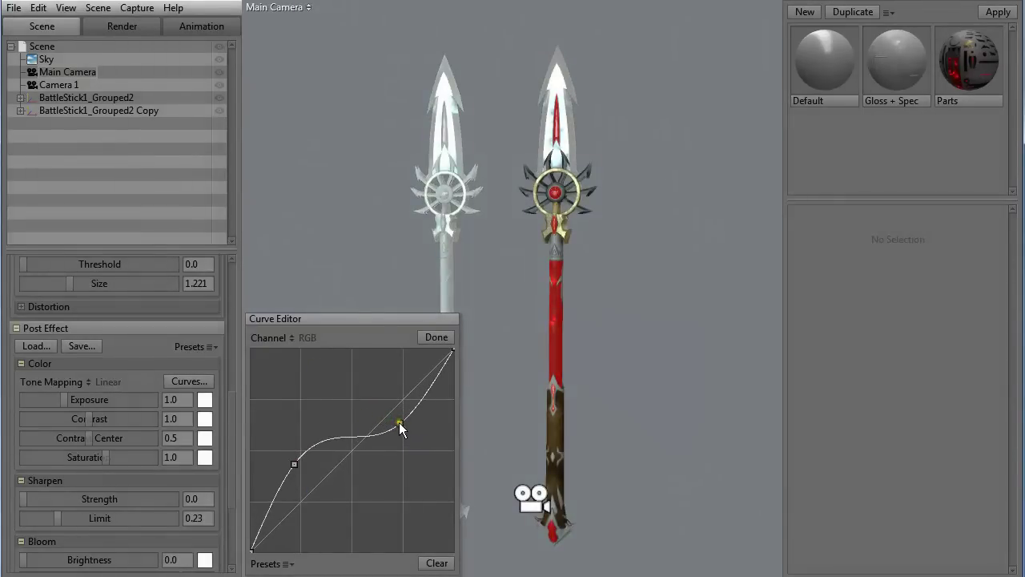
left_click_drag(399, 423, 373, 274)
left_click_drag(294, 464, 169, 275)
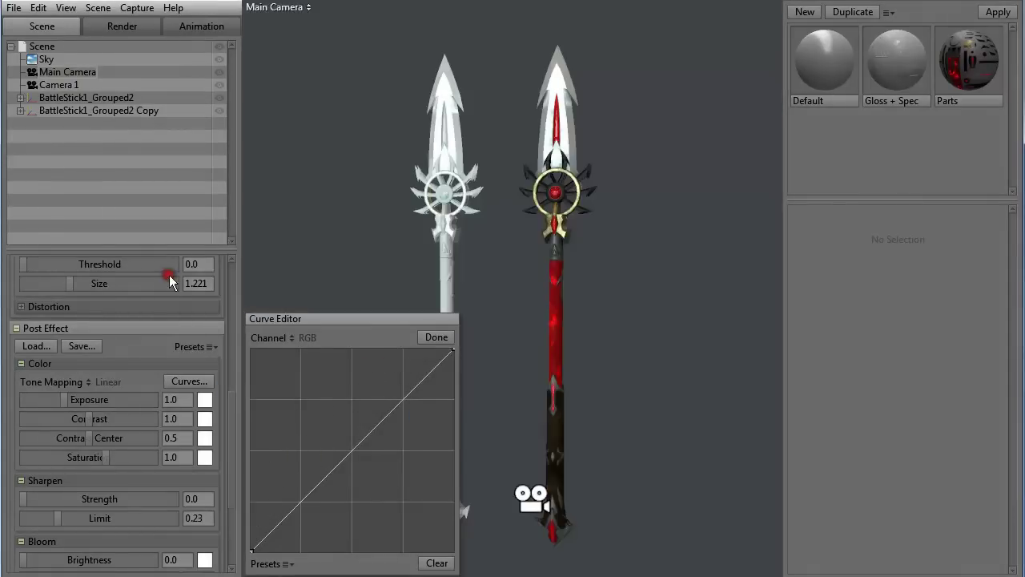
left_click_drag(305, 494, 295, 470)
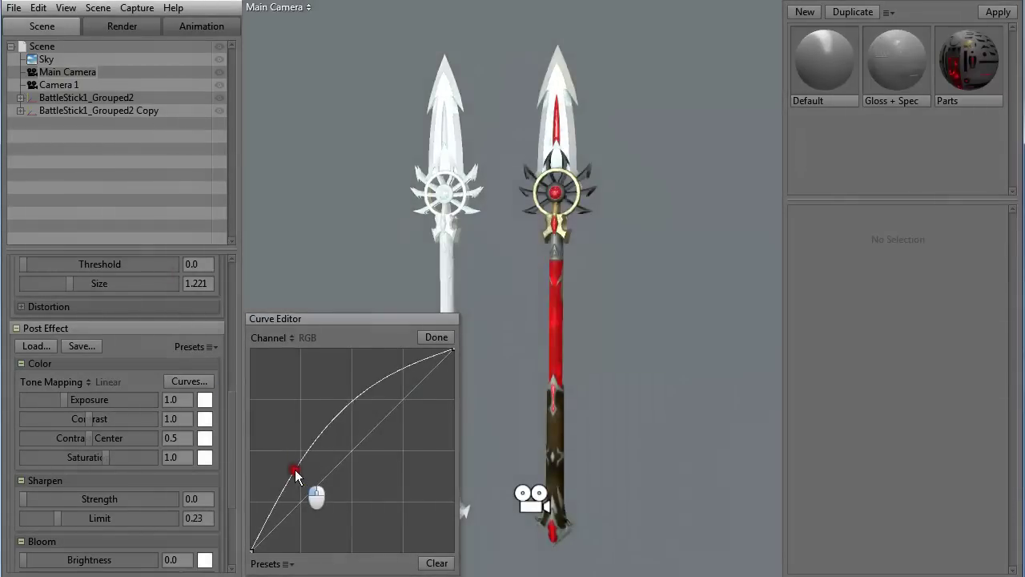
left_click_drag(356, 396, 389, 269)
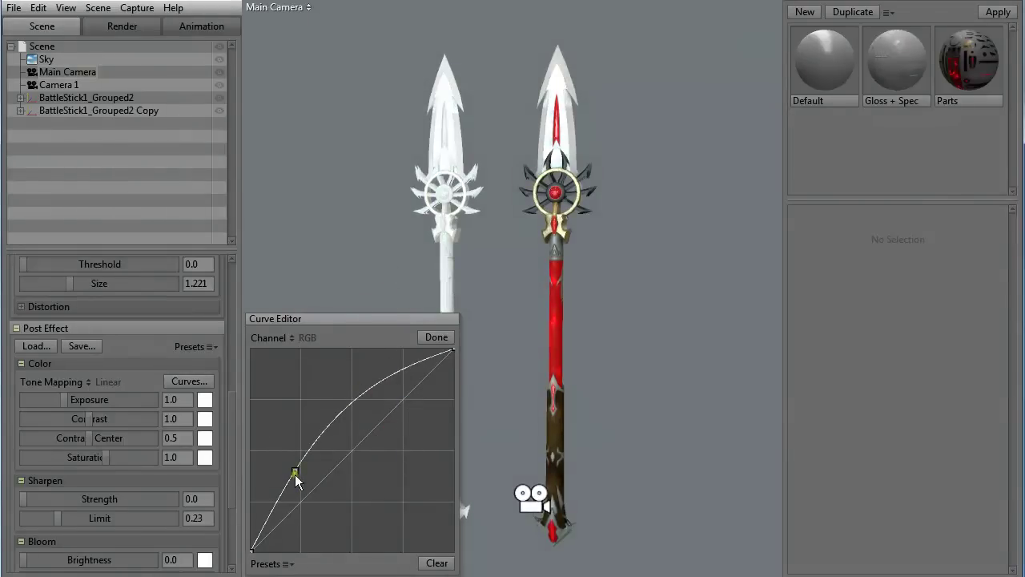
left_click_drag(295, 472, 186, 437)
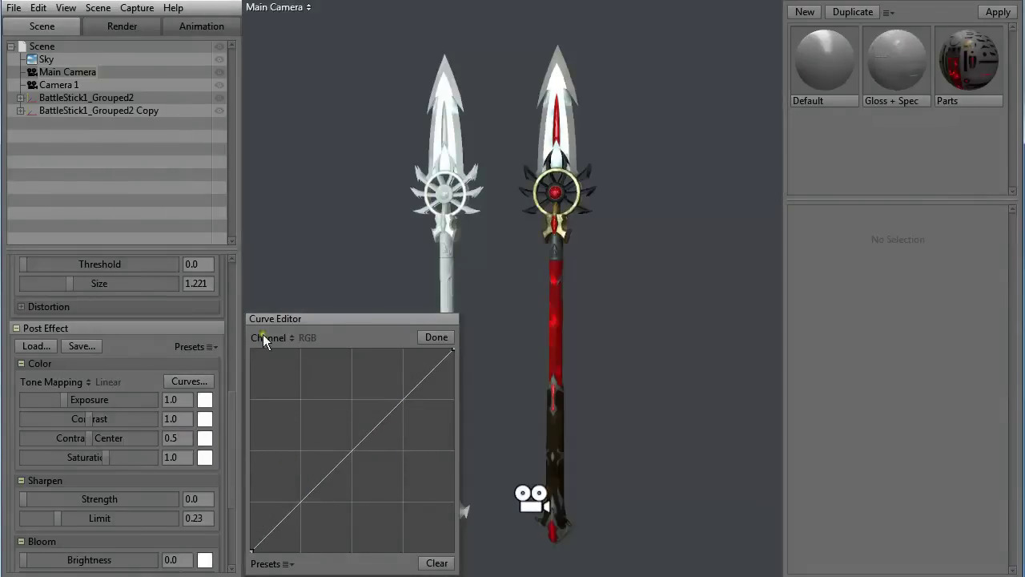
Try raising the Green channel's color curve with an added point, and clear the curve
left_click(302, 344)
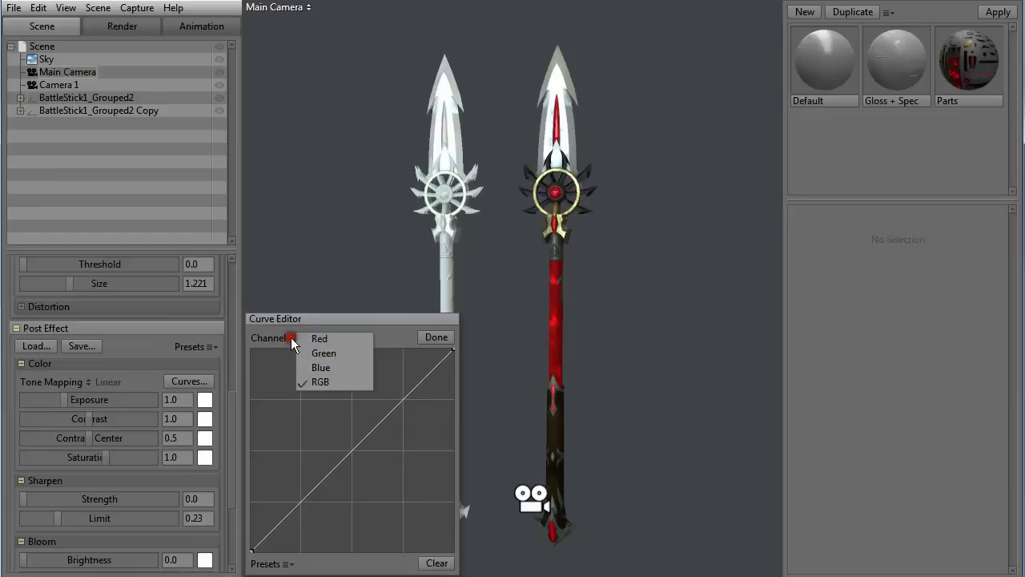
left_click(309, 353)
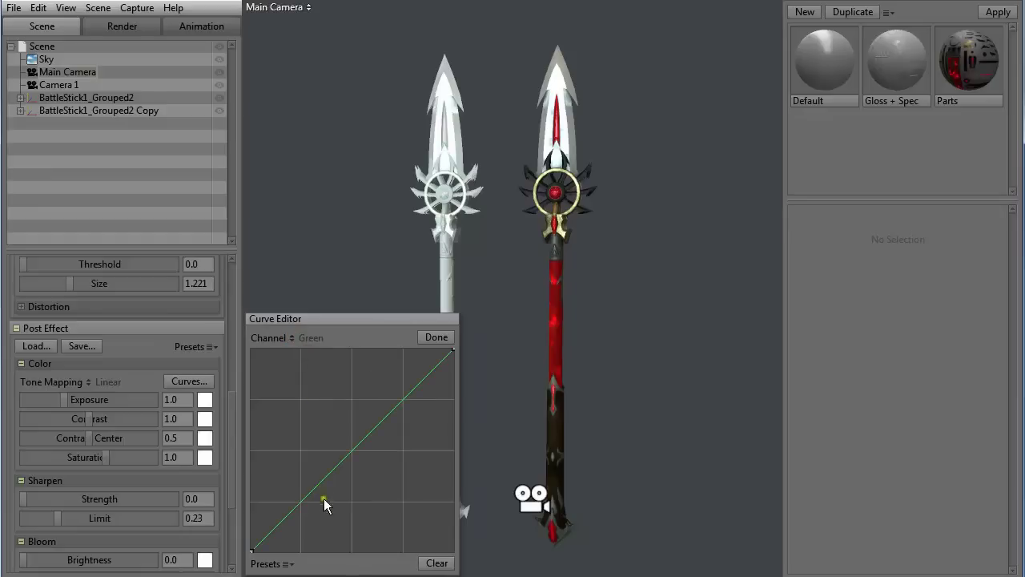
left_click_drag(322, 481, 309, 472)
left_click_drag(367, 413, 387, 354)
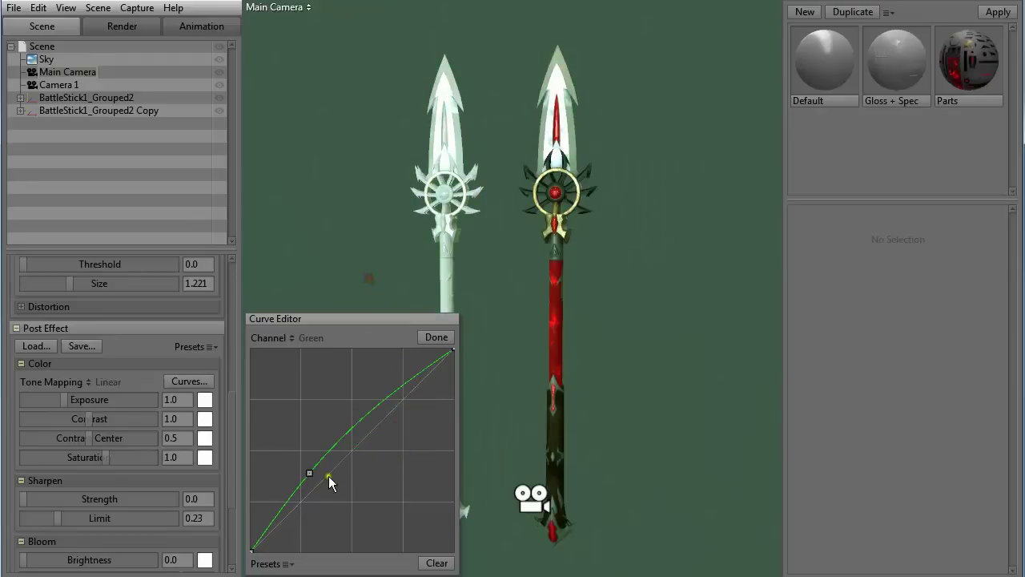
left_click(431, 563)
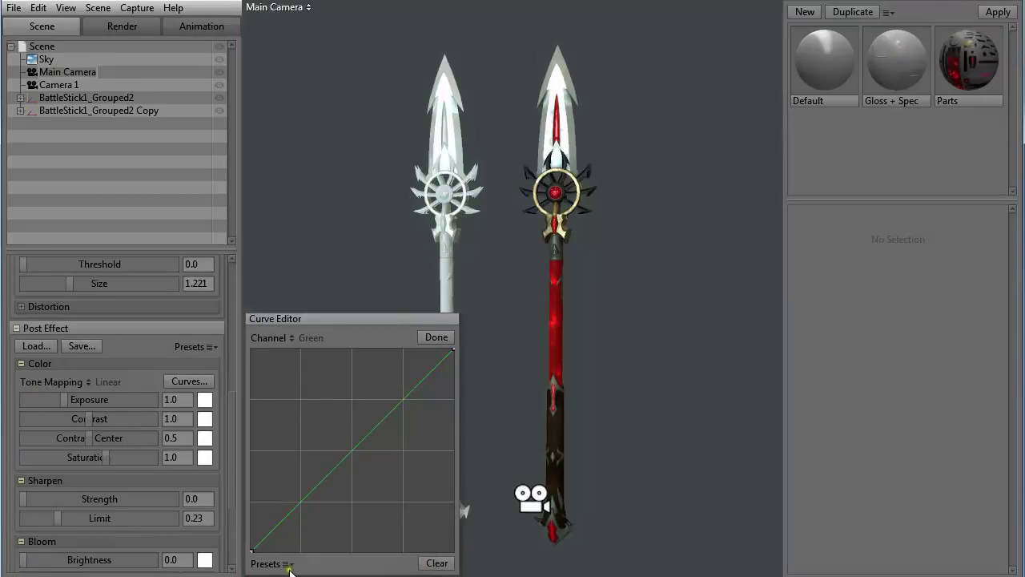
Try the Bleached, Cool and Cross Process curve presets on the RGB channel, clear the curves and close the curve editor
left_click(308, 337)
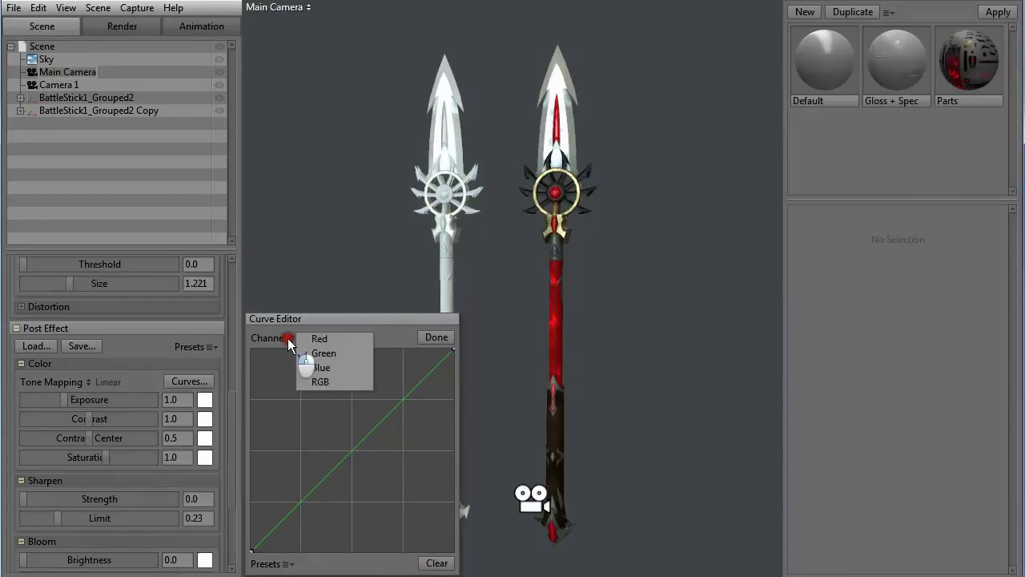
left_click(318, 383)
left_click(290, 564)
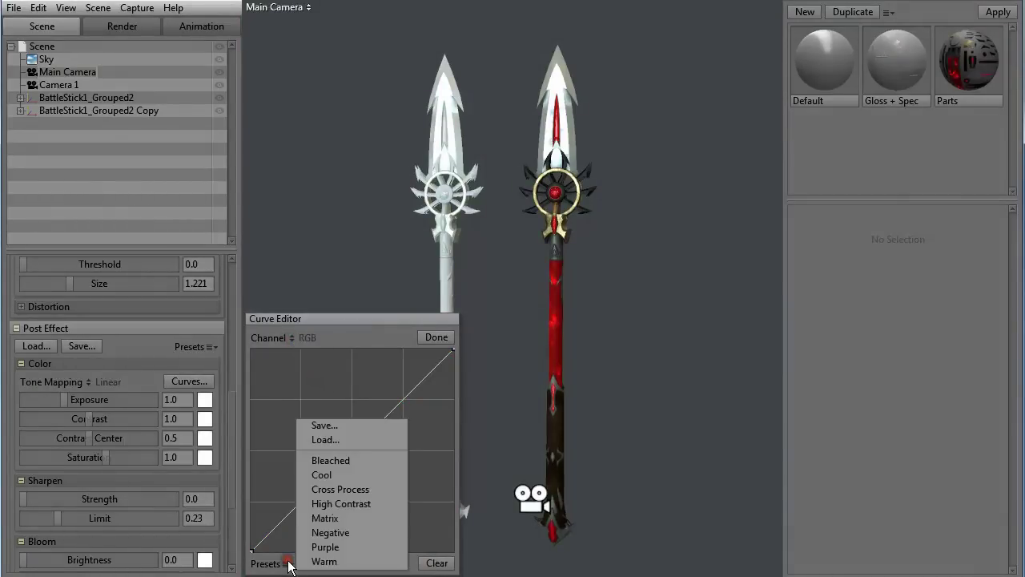
left_click(329, 458)
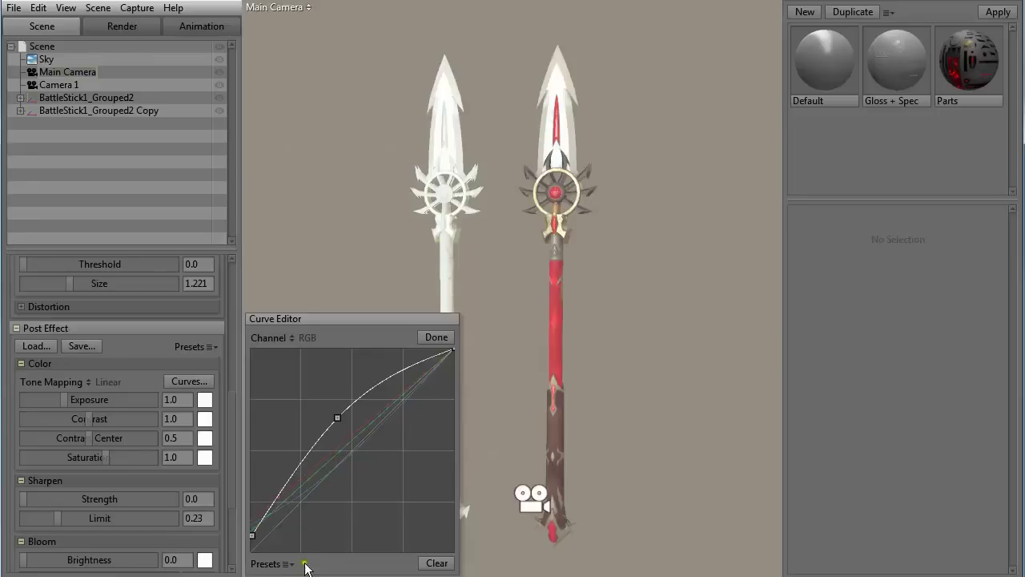
left_click(290, 564)
left_click(333, 483)
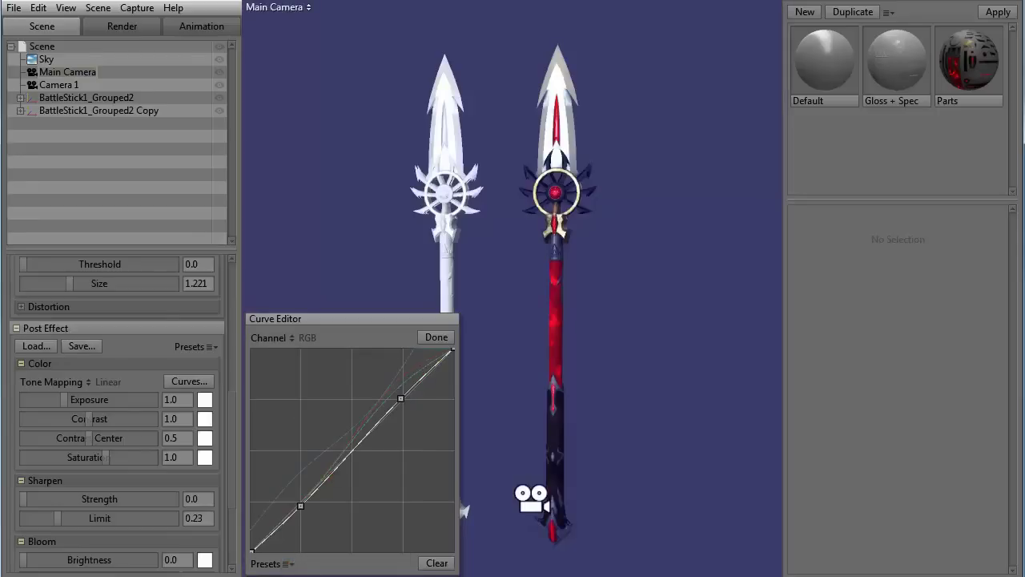
left_click(290, 563)
left_click(329, 489)
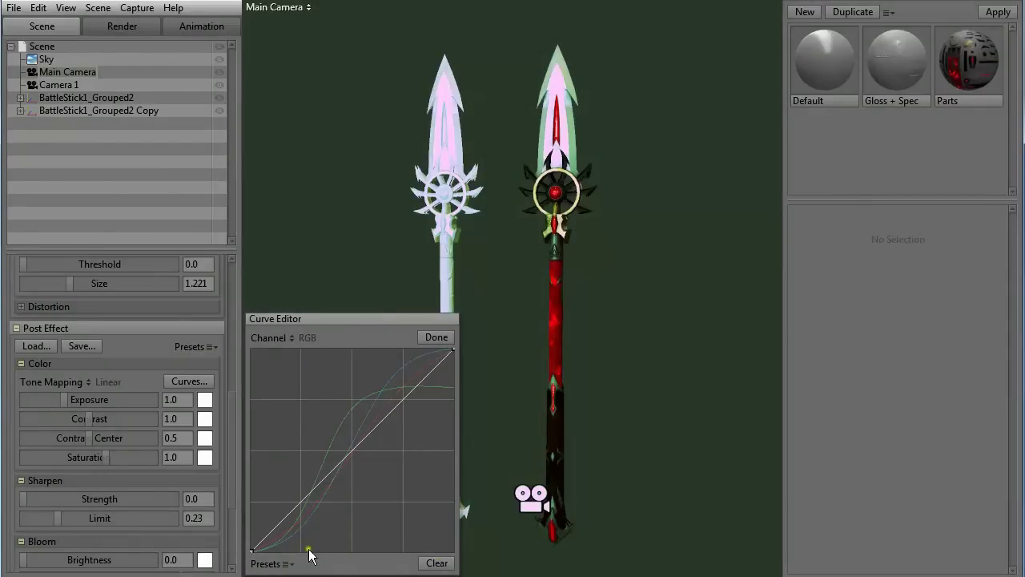
left_click(287, 564)
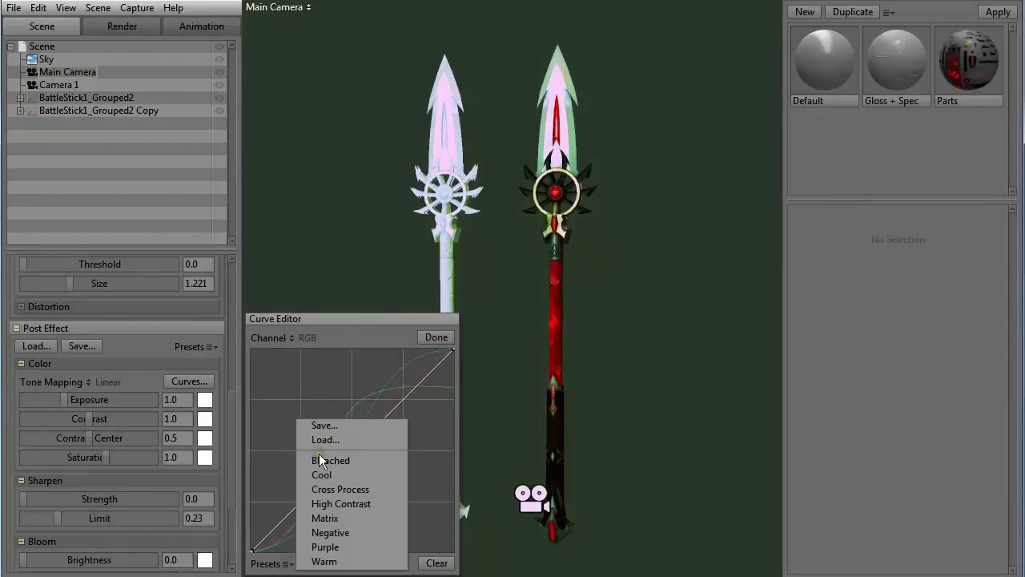
left_click(445, 564)
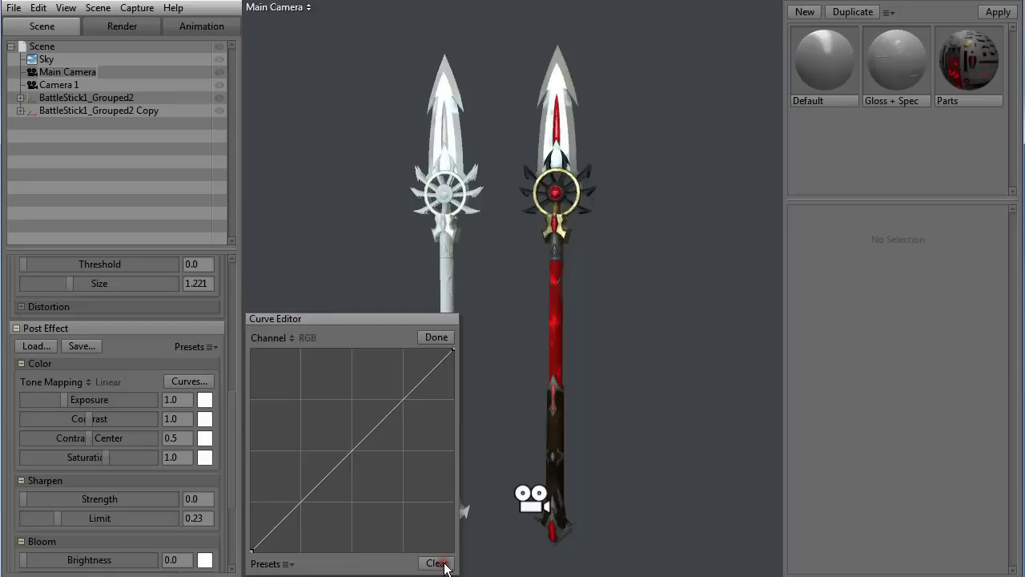
left_click(436, 338)
Try out the sharpen strength and bloom brightness on Main Camera, leaving both at 0
left_click_drag(238, 406, 238, 455)
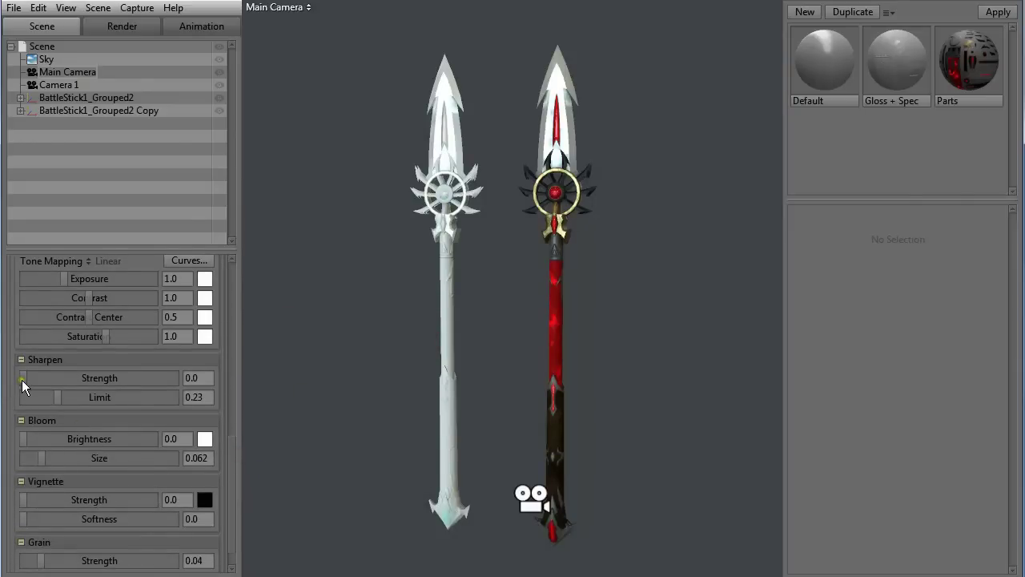
mouse_move(23, 384)
left_mouse_down()
mouse_move(188, 386)
mouse_move(20, 388)
mouse_move(26, 394)
left_mouse_up()
left_click_drag(27, 439, 2, 433)
left_click(87, 438)
Try a vignette strength of 0.949 and its softness on Main Camera, and return both to 0
left_click_drag(231, 426, 232, 453)
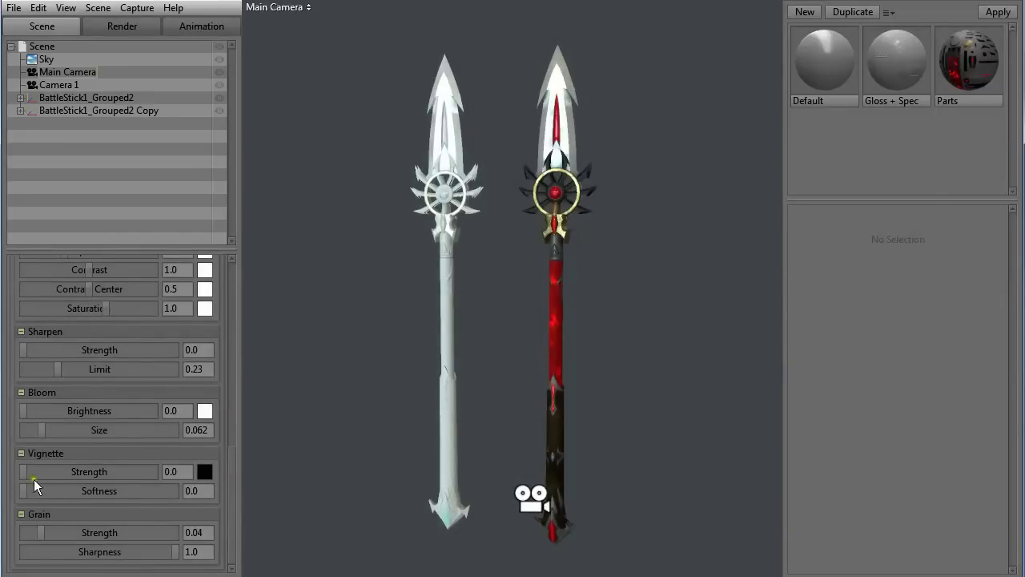
left_click_drag(24, 473, 114, 474)
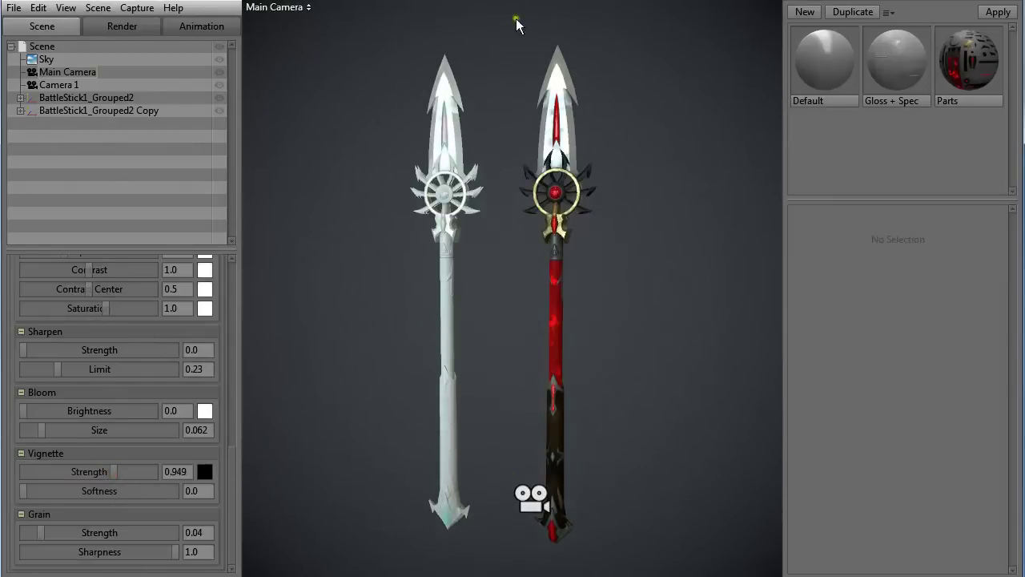
mouse_move(22, 490)
left_mouse_down()
mouse_move(113, 496)
mouse_move(13, 490)
left_mouse_up()
left_click_drag(107, 463, 8, 481)
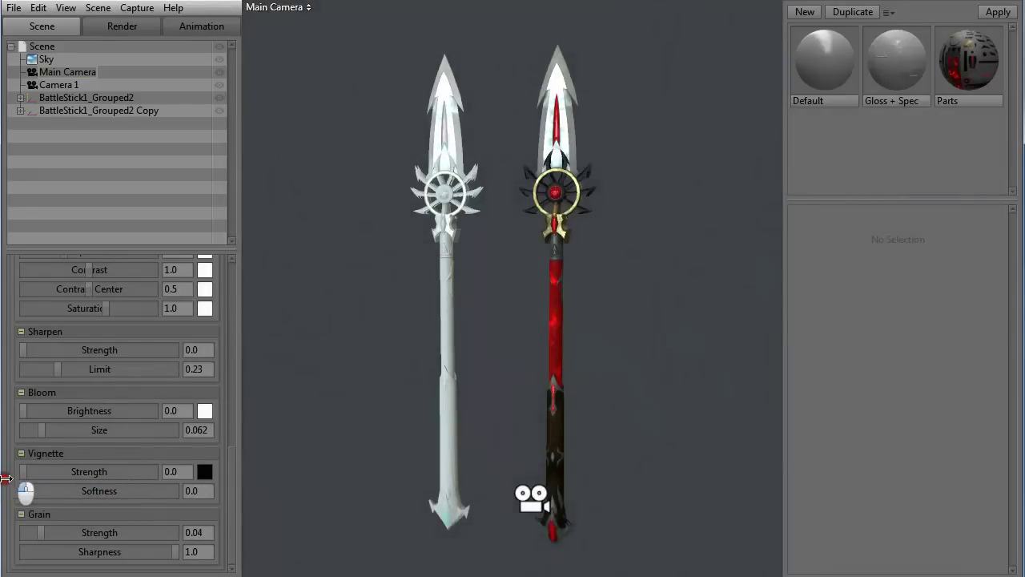
Lower the grain strength on Main Camera to 0 and raise it again to about 0.115
left_click_drag(43, 532, 7, 533)
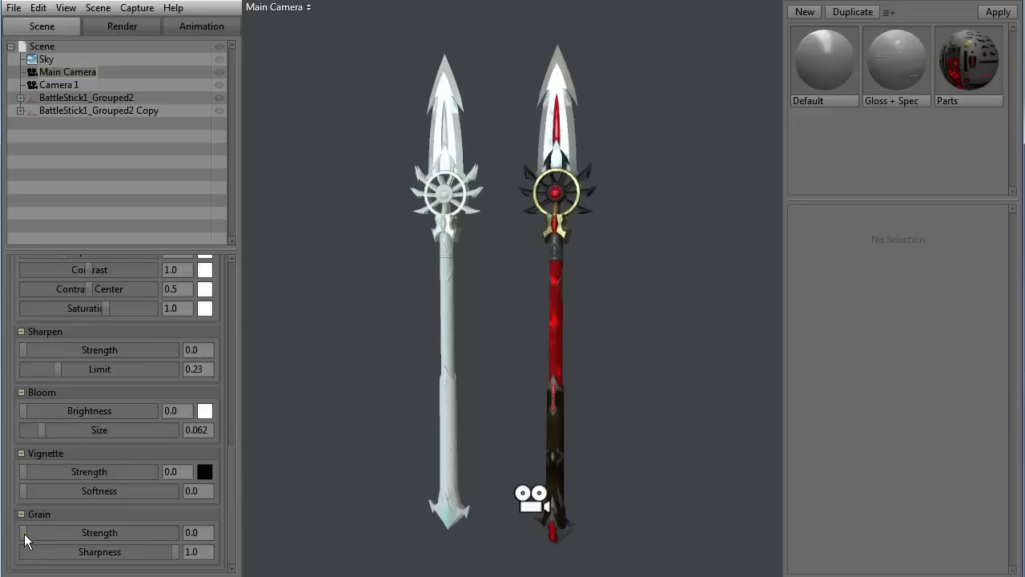
left_click_drag(25, 541, 63, 538)
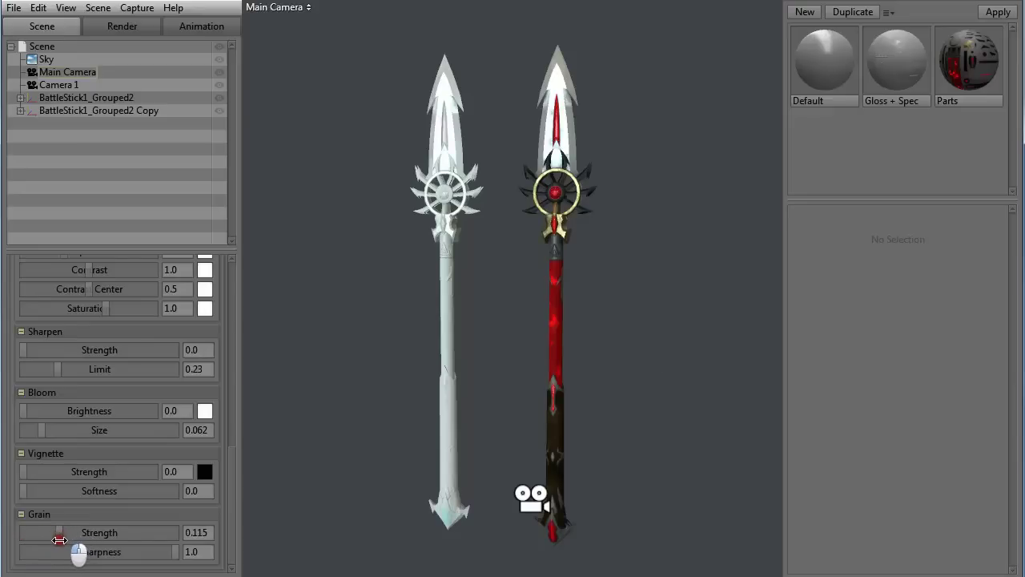
left_click_drag(62, 539, 57, 540)
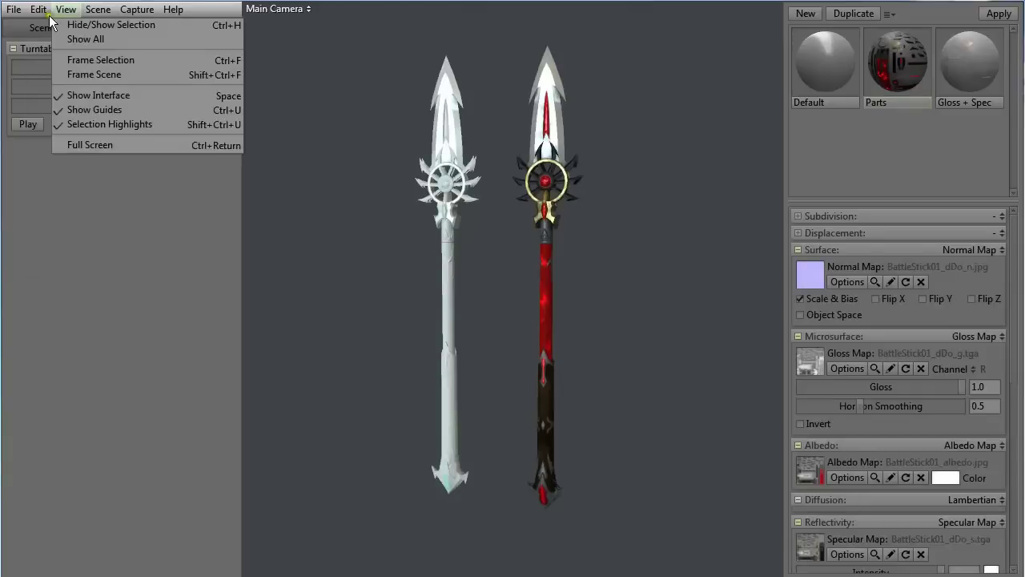
Review the app, content and output settings in the preferences and close them without changes
left_click(12, 10)
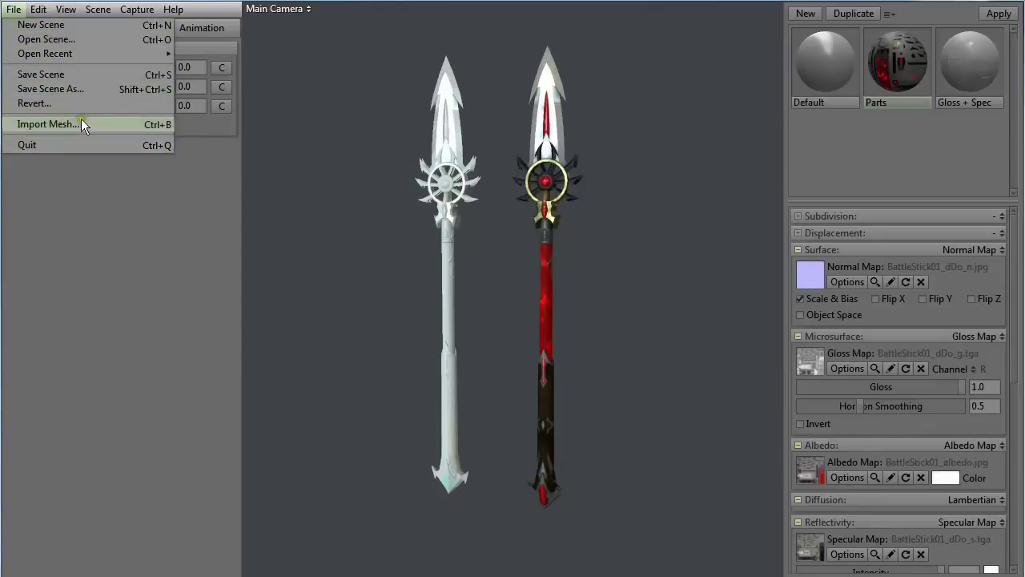
mouse_move(42, 14)
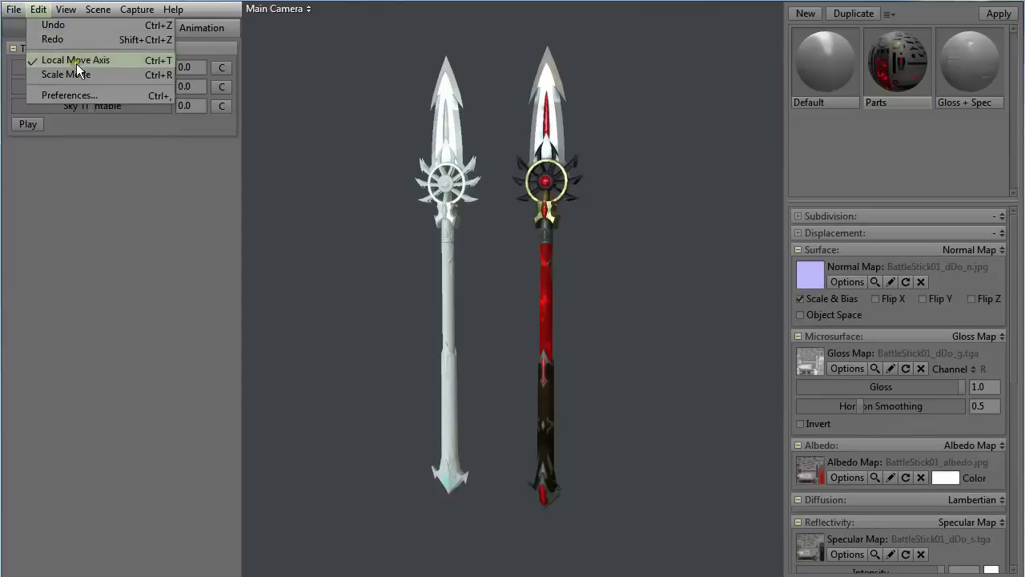
left_click(96, 96)
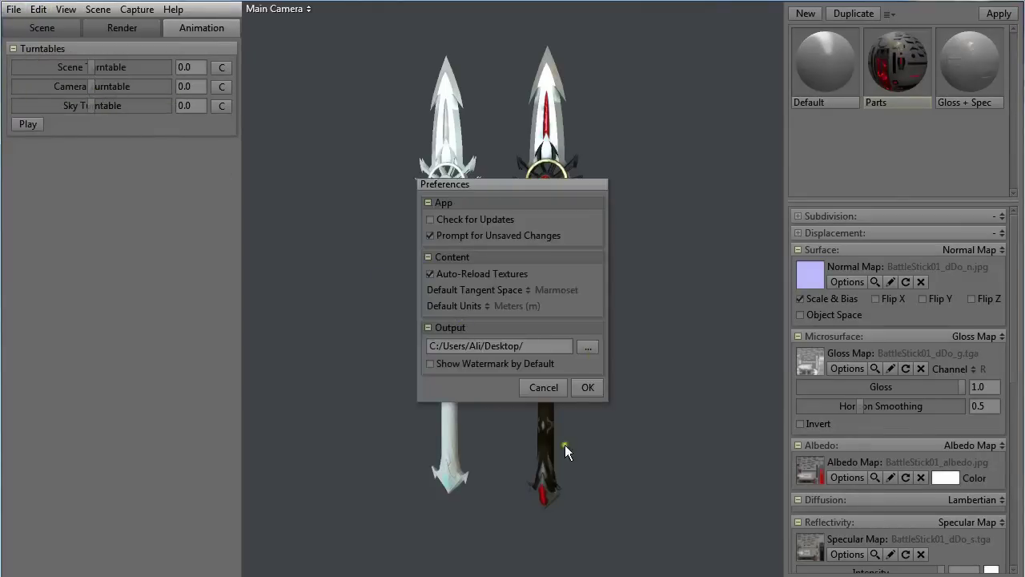
left_click(587, 388)
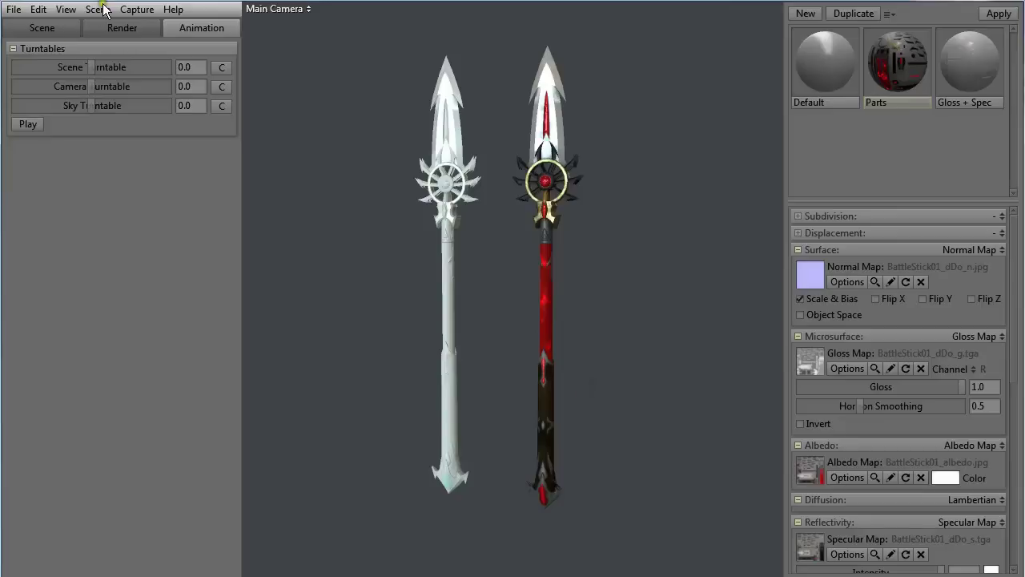
left_click(67, 12)
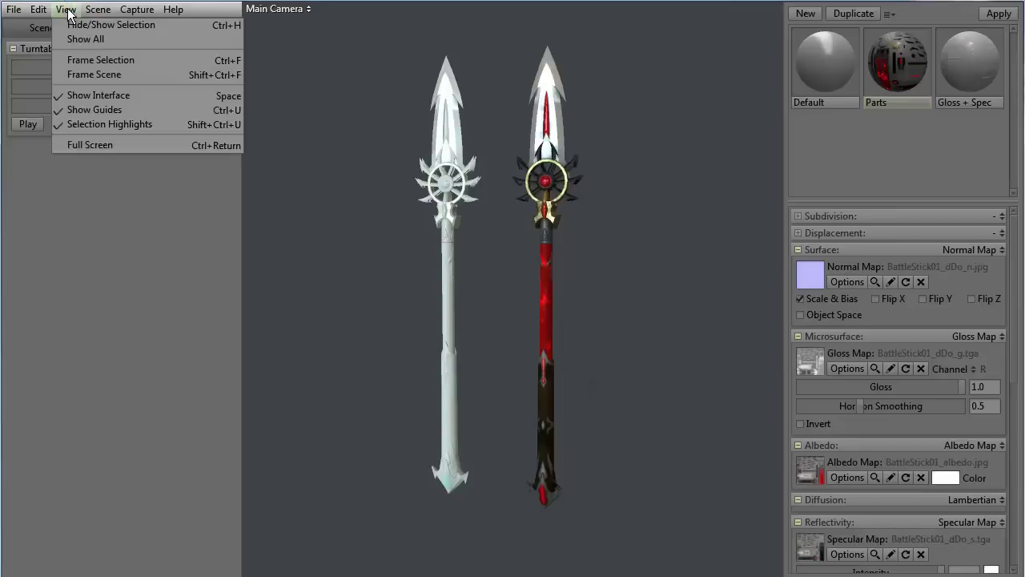
left_click(97, 11)
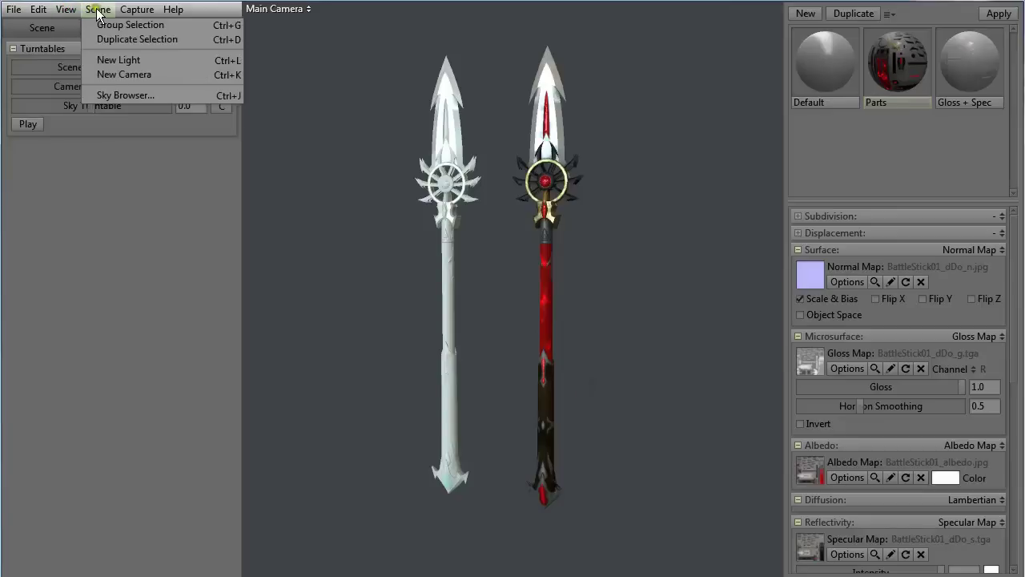
left_click(153, 61)
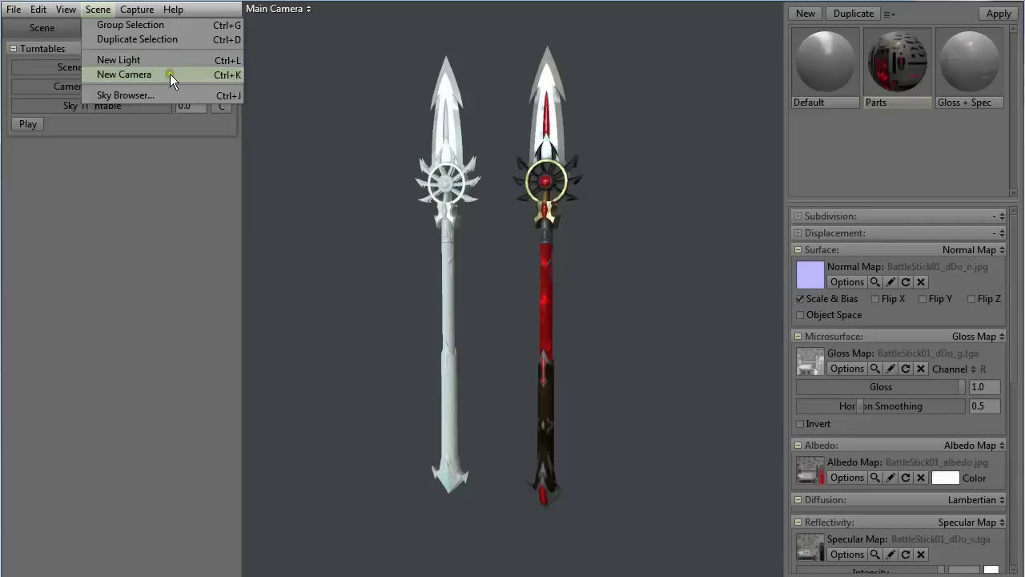
left_click(176, 94)
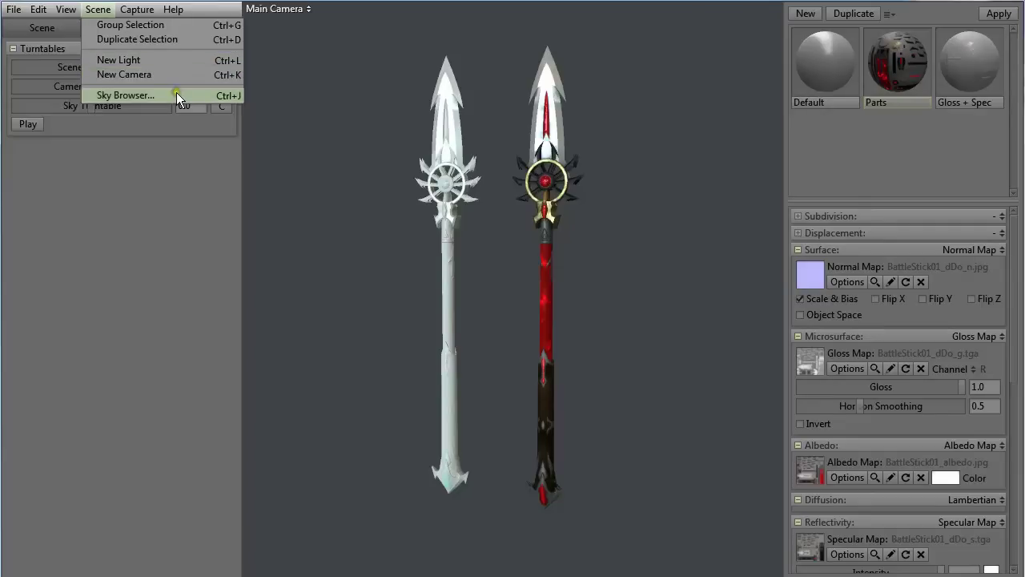
left_click(149, 25)
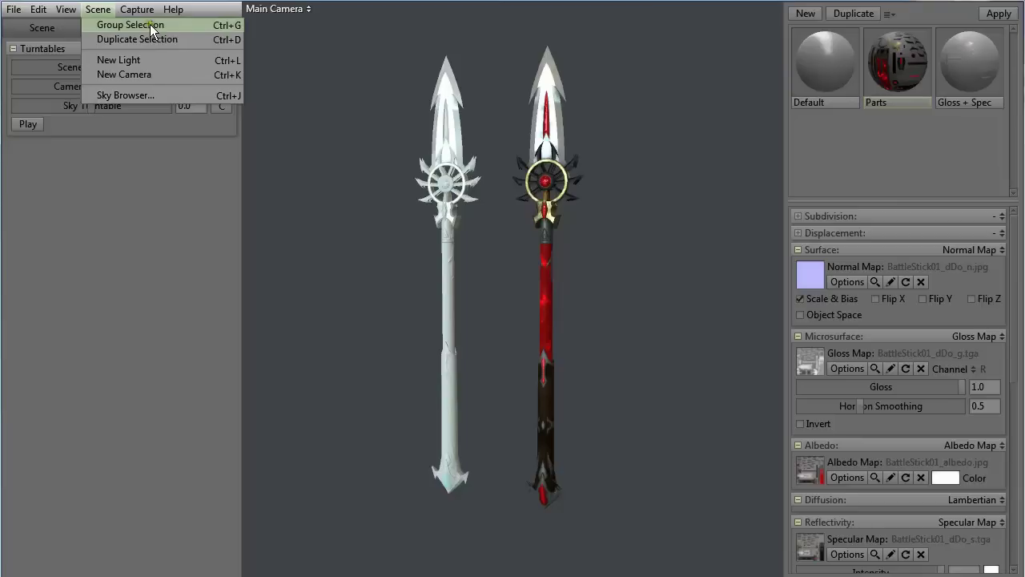
Capture an image of the Main Camera view and open it in the photo viewer
mouse_move(137, 13)
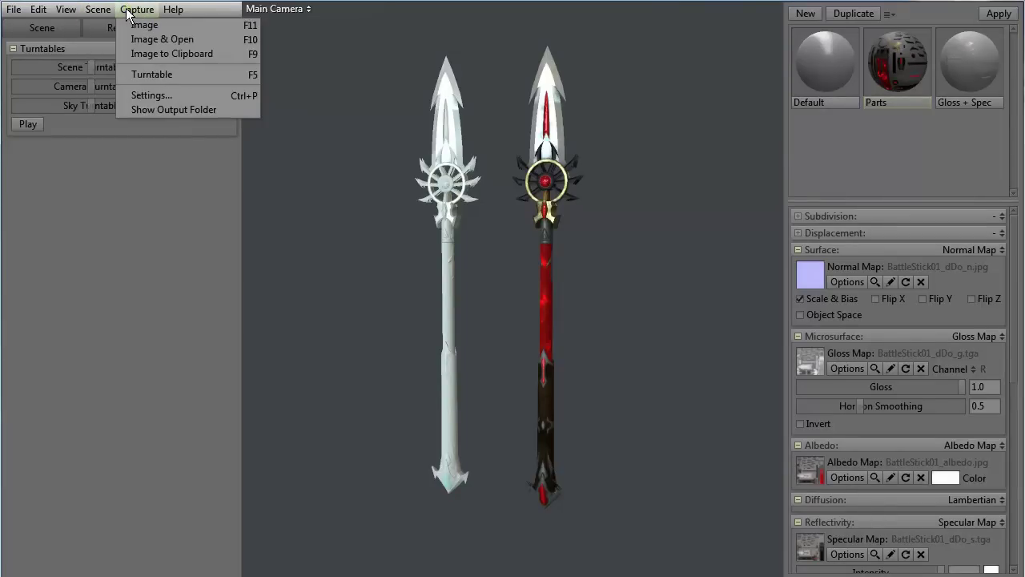
left_click(203, 41)
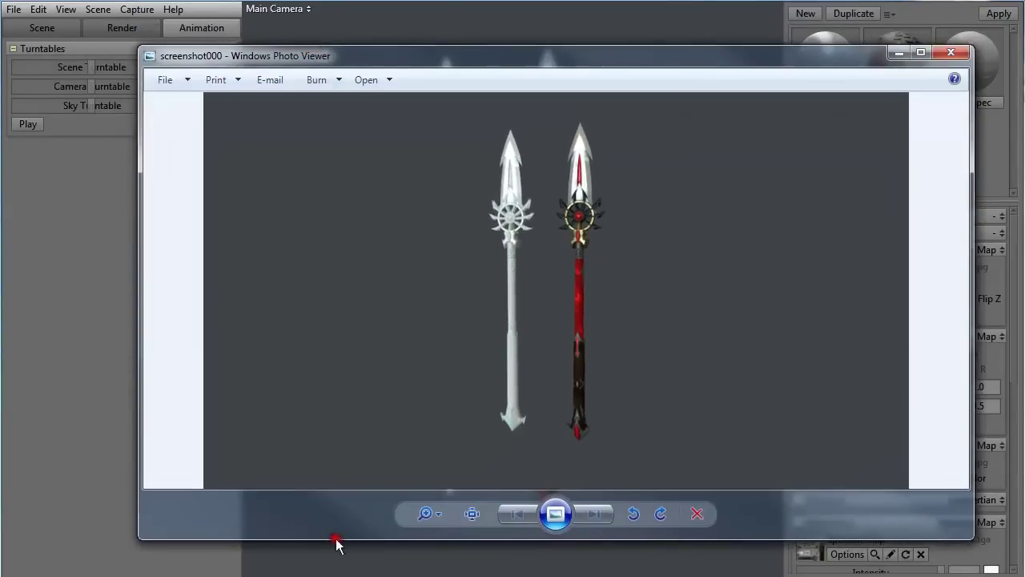
left_click_drag(369, 57, 321, 37)
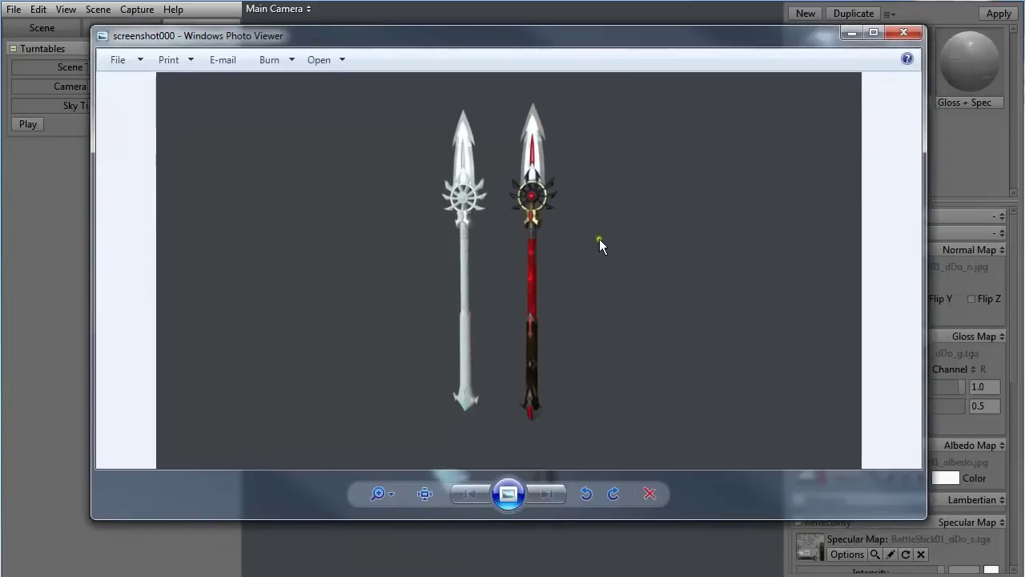
Examine the captured weapon image up close and as a whole, and close the photo viewer
scroll(593, 216, "up", 3)
scroll(485, 165, "down", 3)
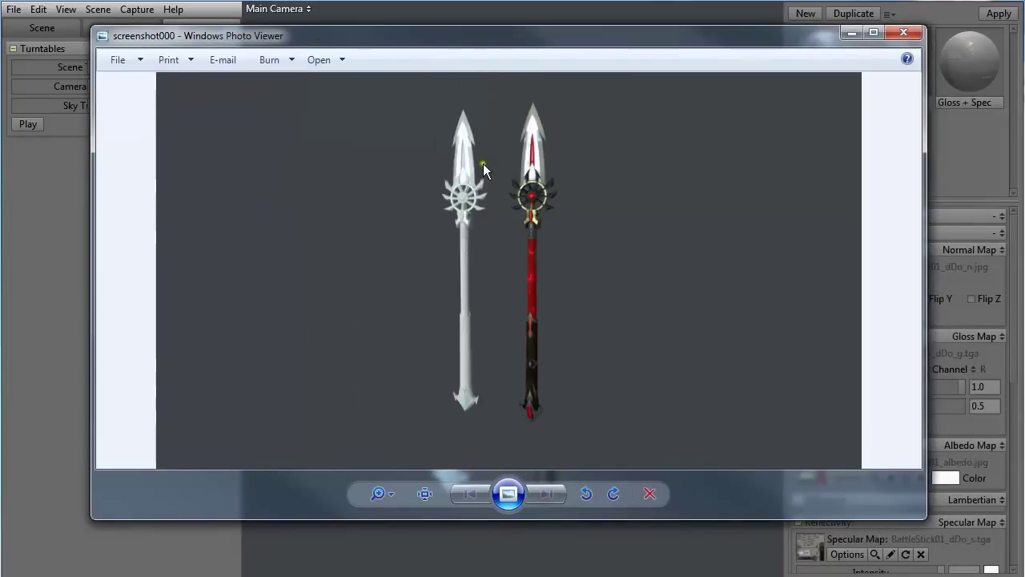
scroll(494, 170, "up", 1)
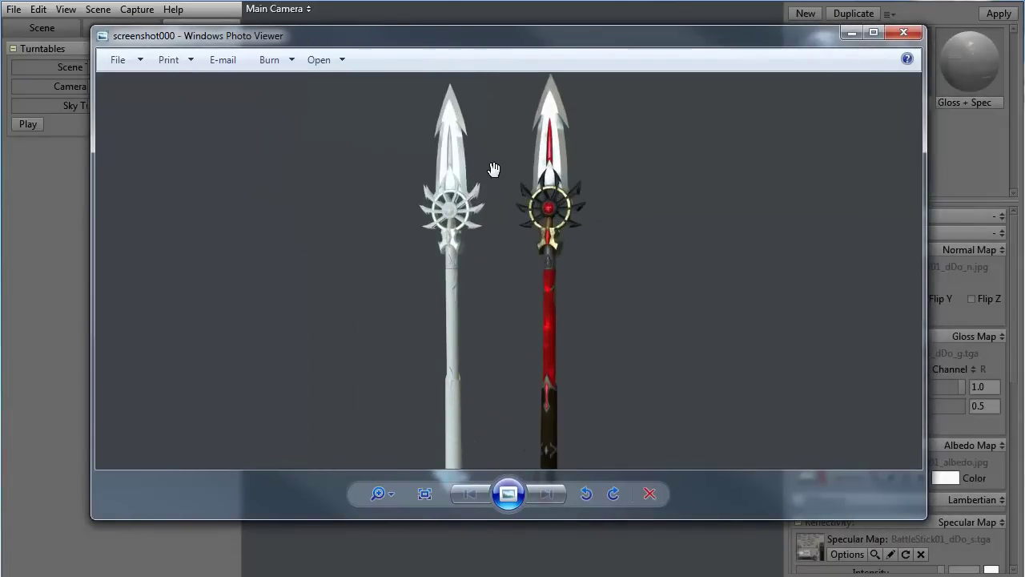
scroll(493, 169, "down", 2)
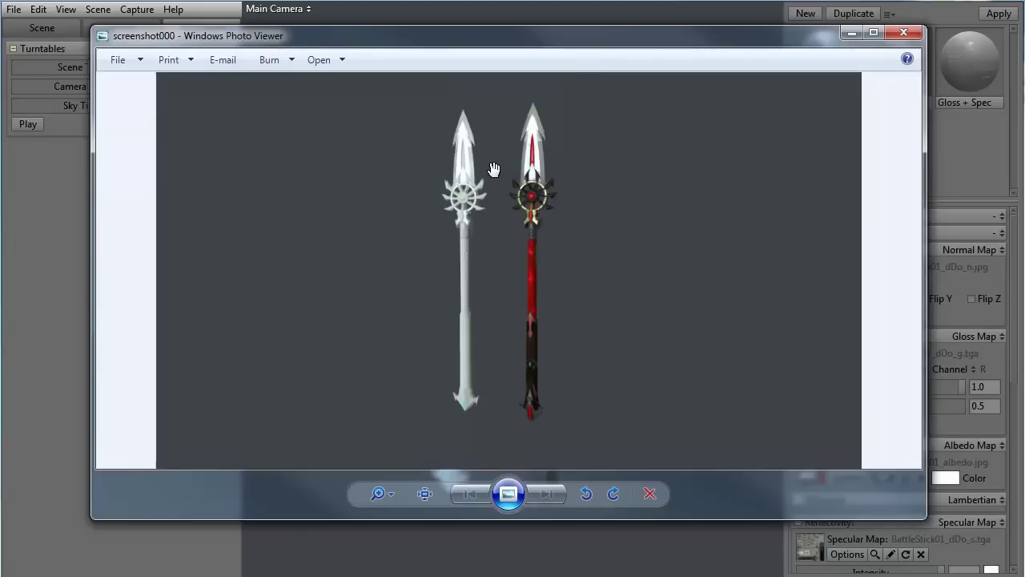
scroll(495, 171, "up", 3)
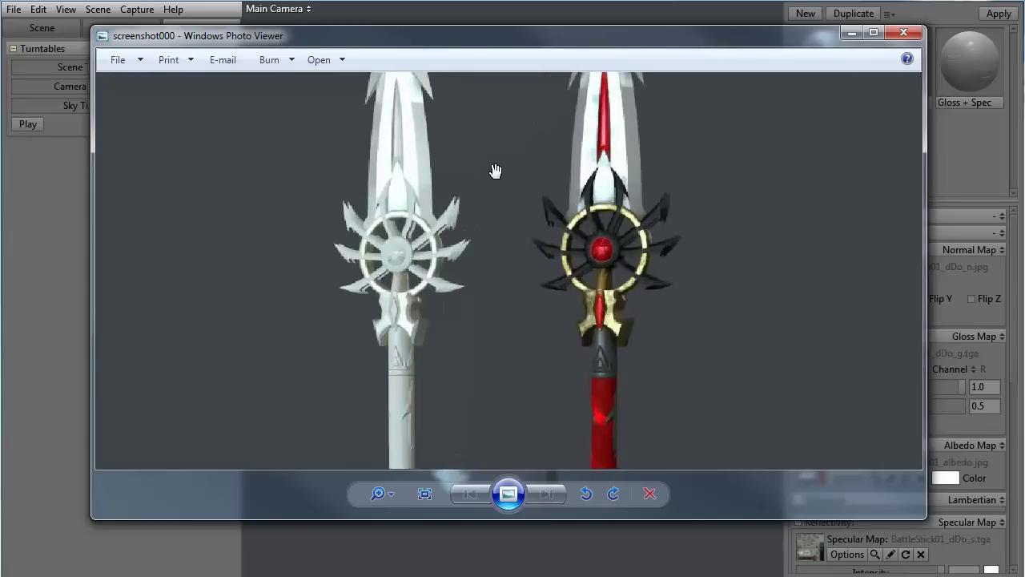
scroll(495, 170, "down", 2)
scroll(788, 100, "down", 1)
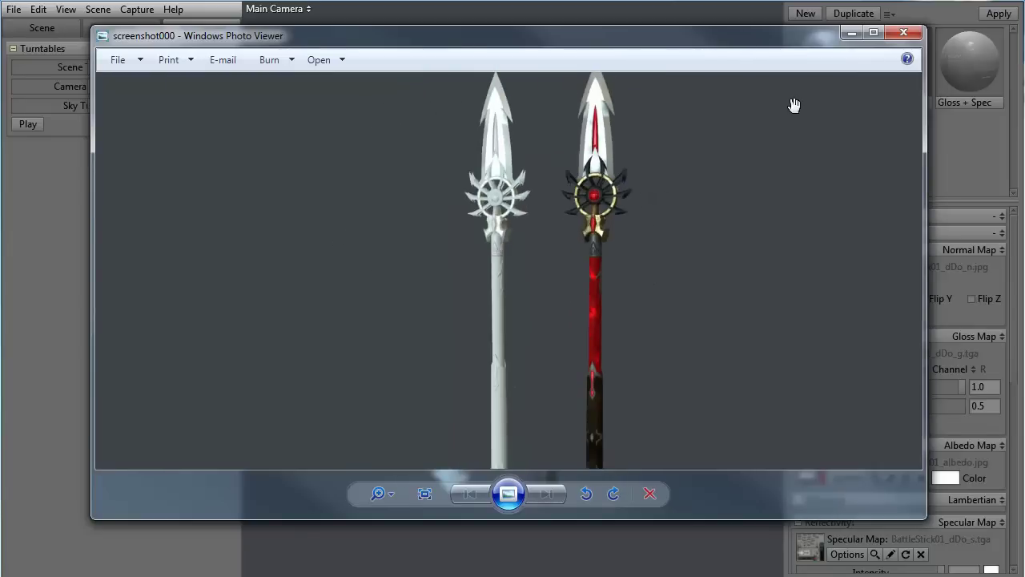
left_click(913, 35)
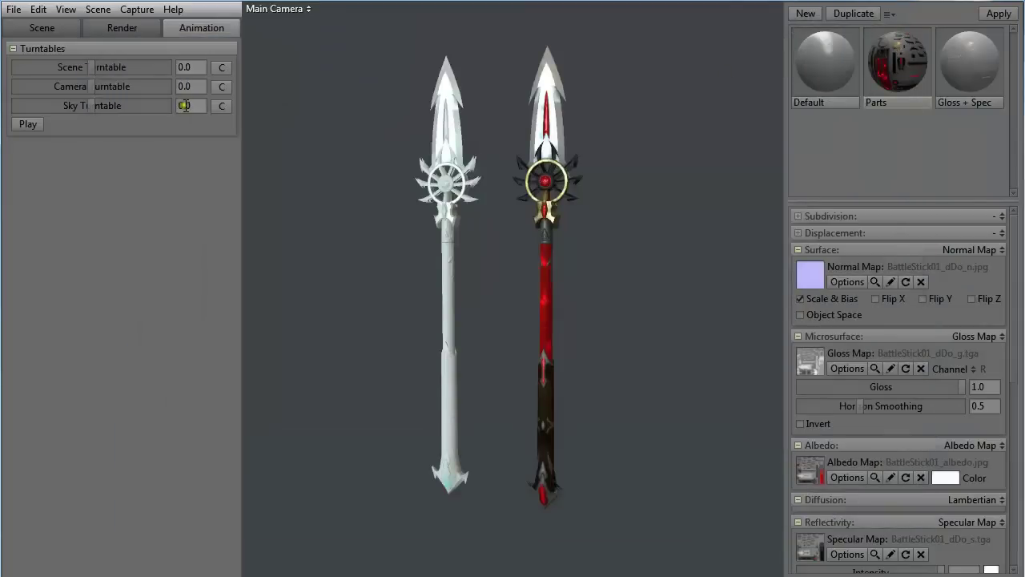
Copy an image of the Main Camera view to the clipboard
left_click(133, 11)
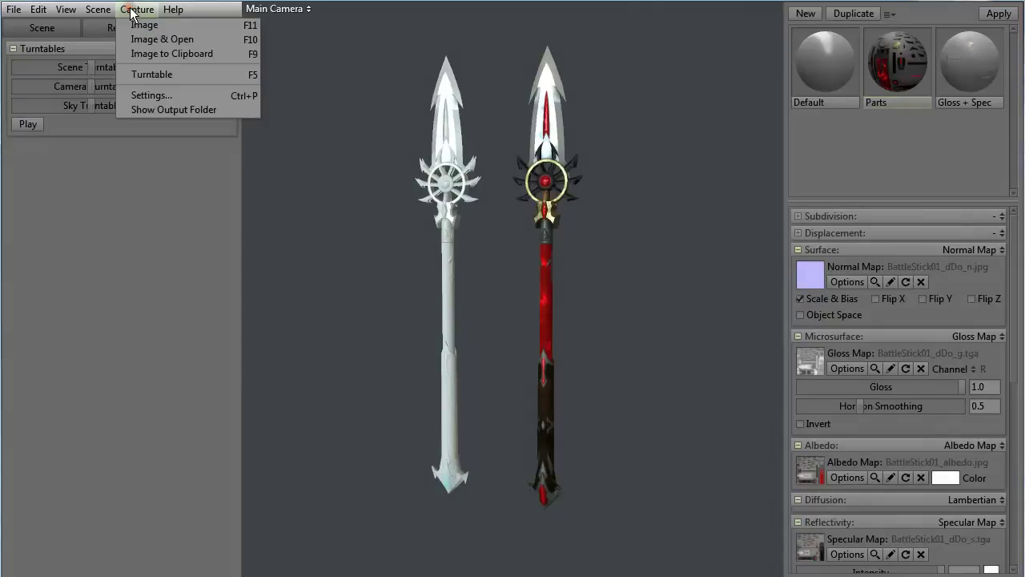
left_click(179, 56)
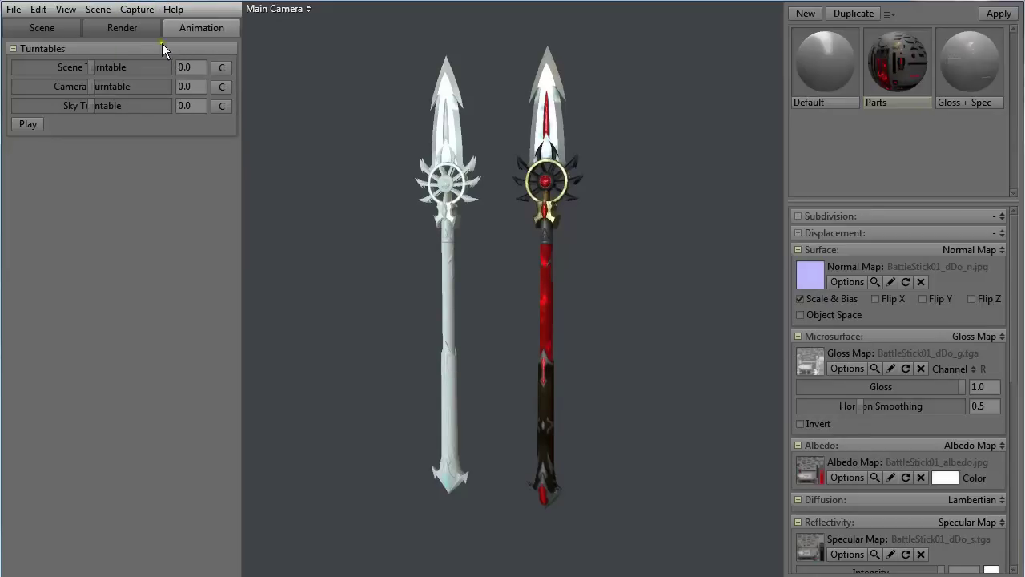
Review the image and turntable capture settings, including the rotation choices and frame rate, and accept them
left_click(133, 10)
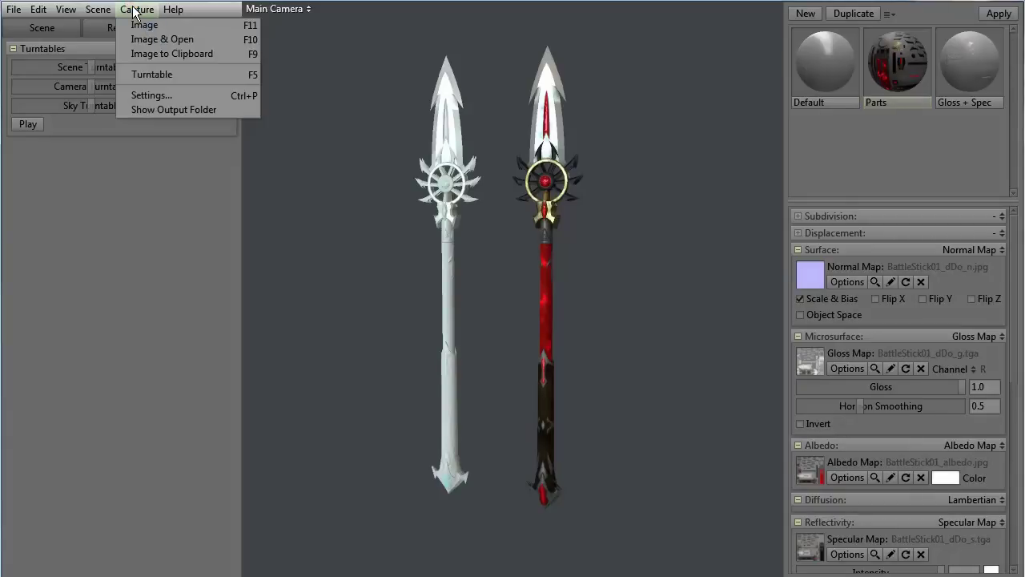
left_click(175, 96)
left_click_drag(514, 205, 481, 228)
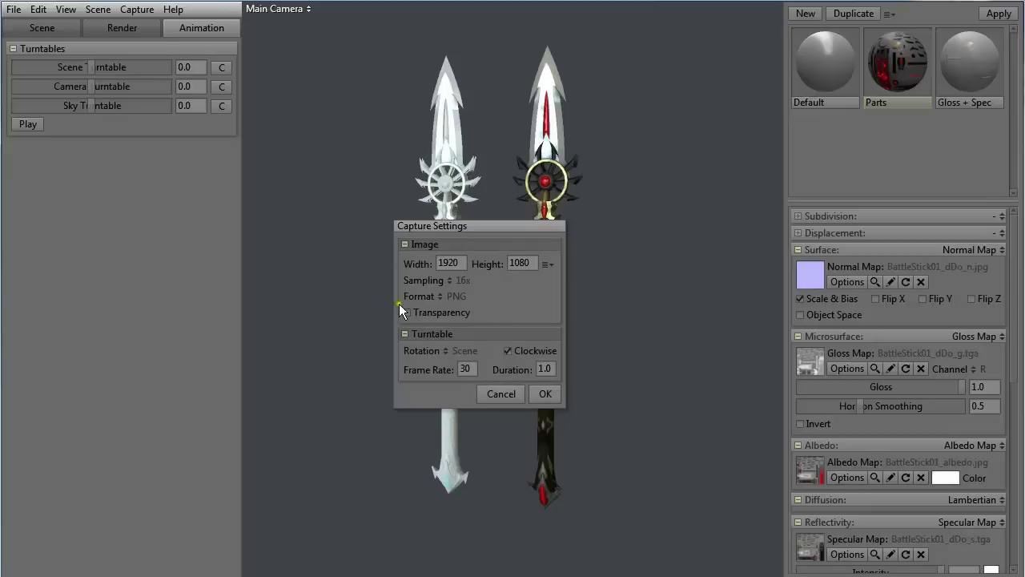
left_click(445, 351)
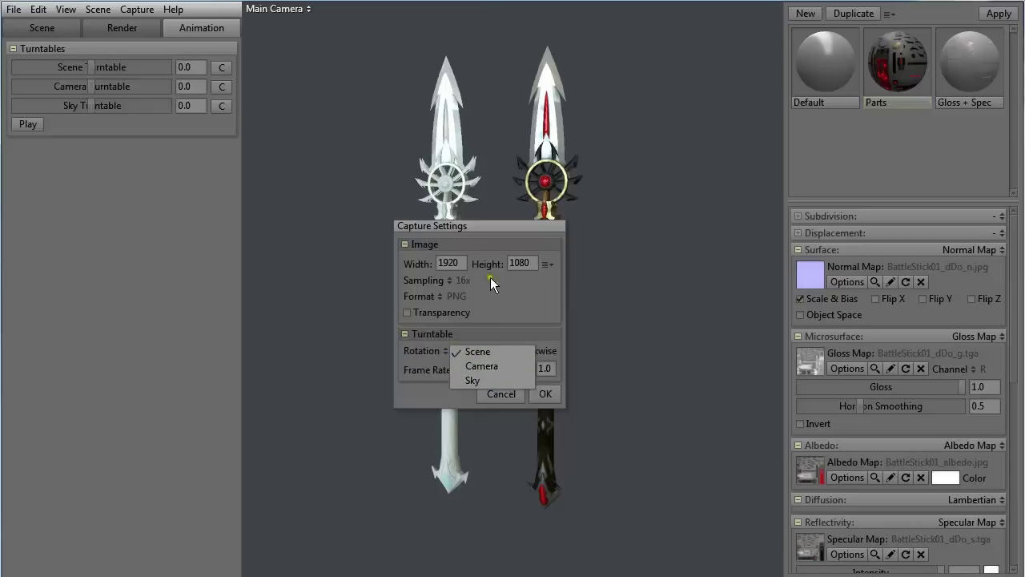
left_click(522, 303)
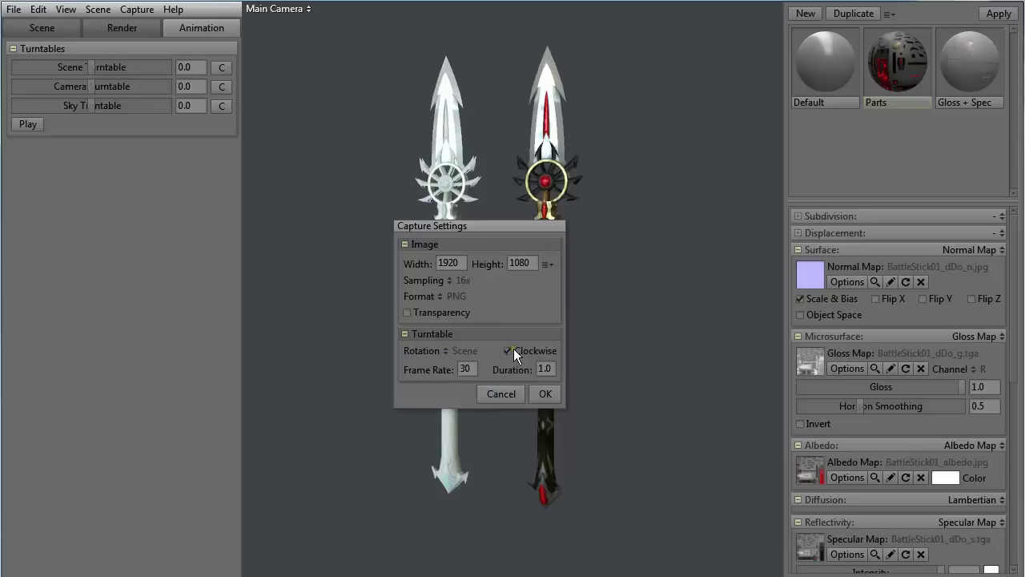
left_click(466, 368)
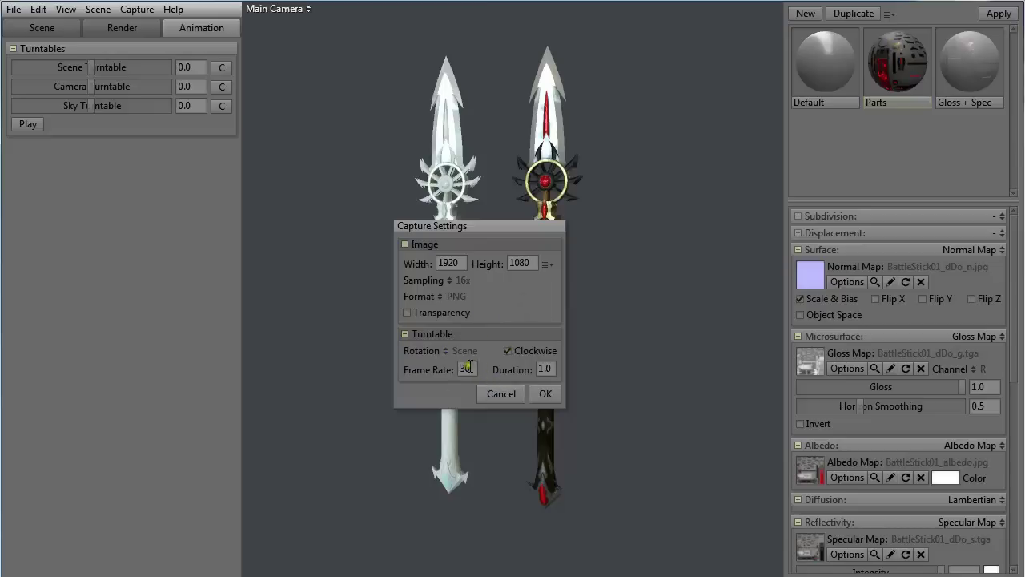
left_click(543, 393)
Capture a turntable image sequence of the two weapons from Main Camera
left_click(137, 9)
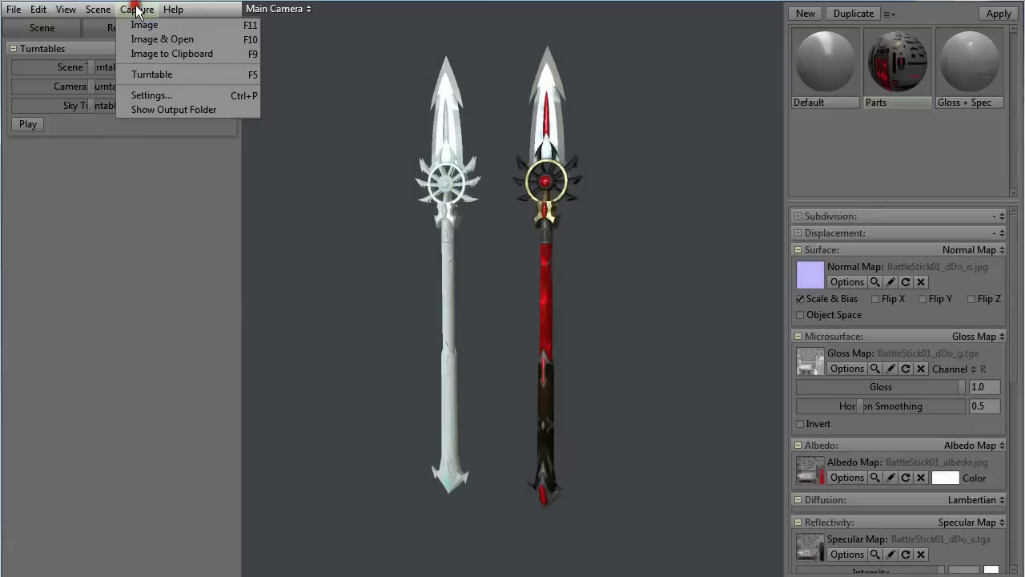
left_click(175, 79)
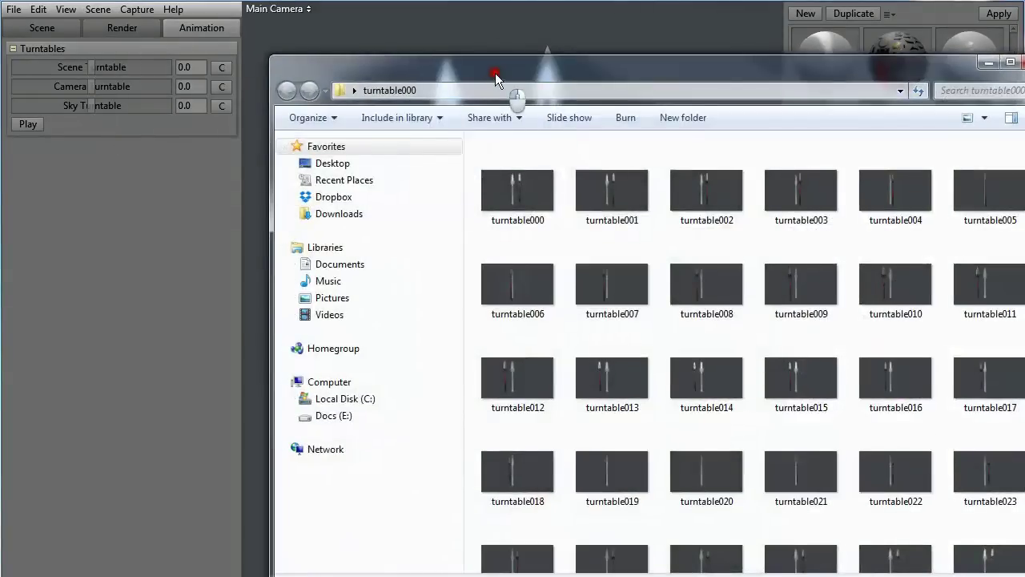
left_click_drag(494, 73, 419, 19)
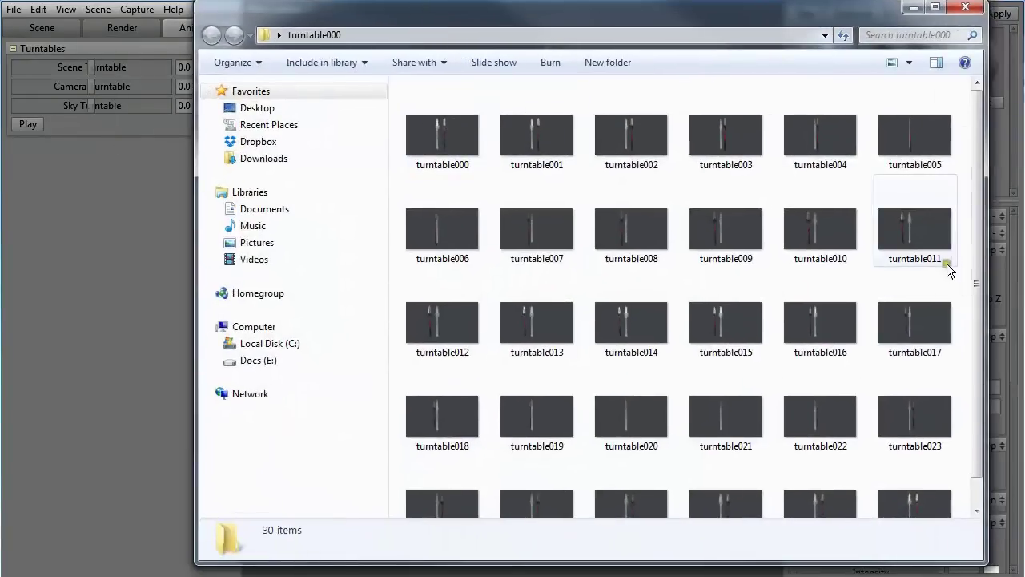
Look through the captured frames in the turntable000 folder and close the folder
left_click_drag(982, 318, 977, 222)
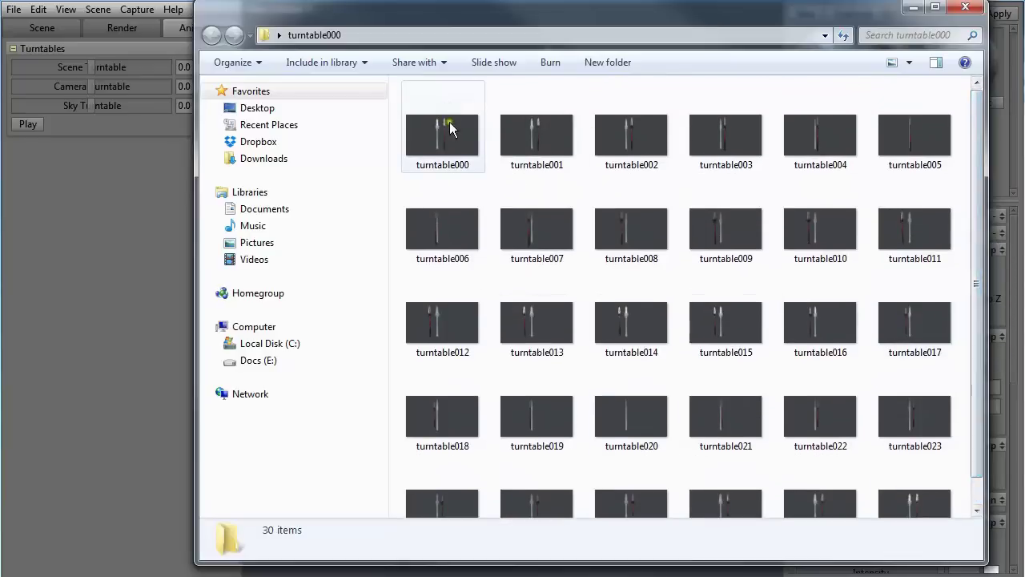
left_click_drag(976, 181, 970, 385)
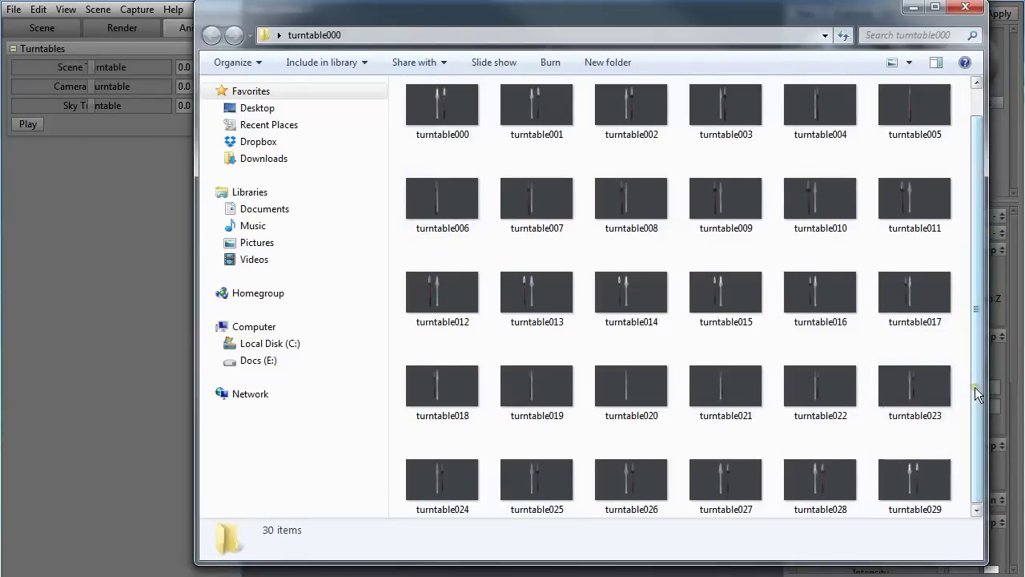
left_click_drag(975, 407, 992, 443)
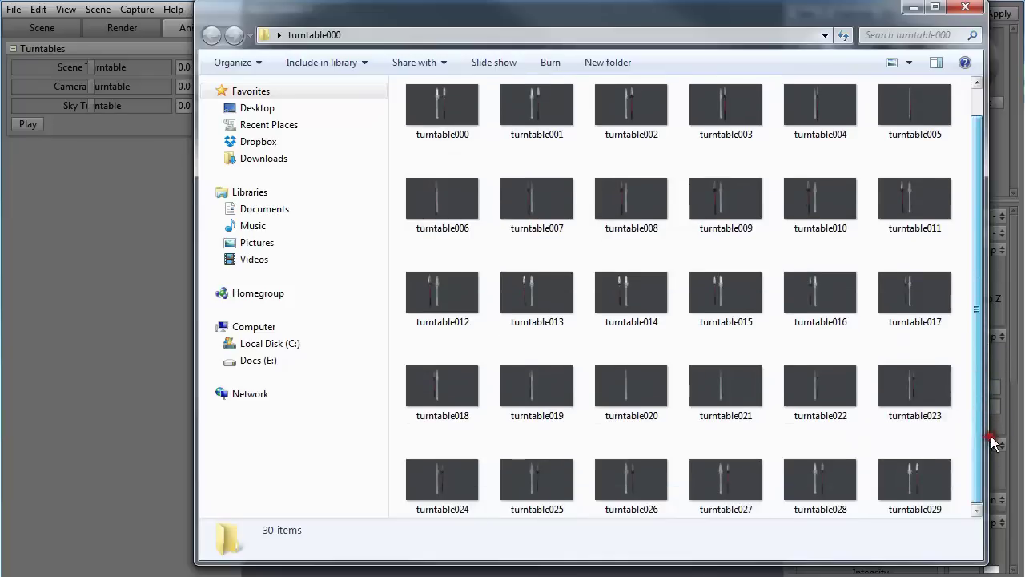
left_click(959, 10)
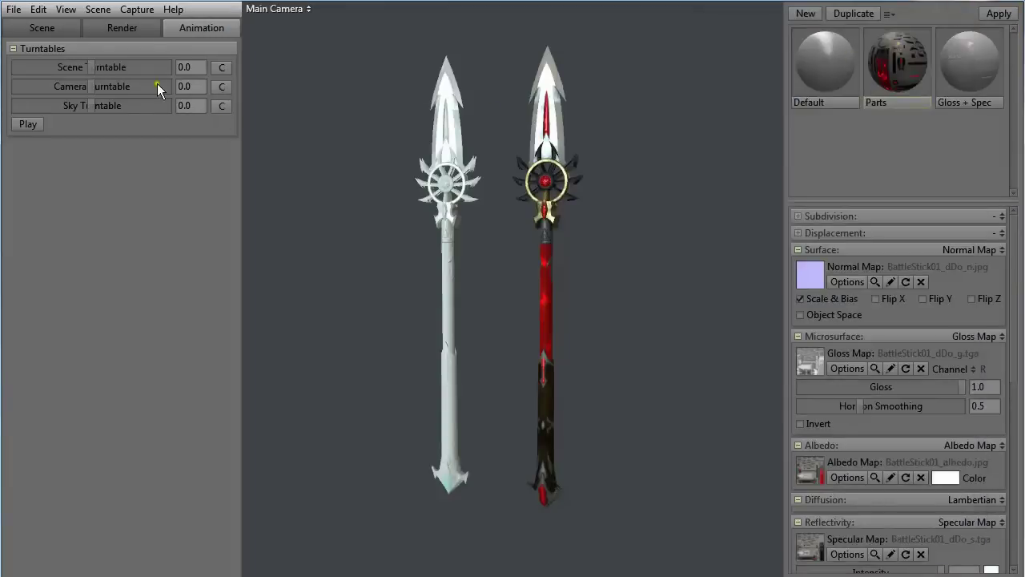
left_click(137, 10)
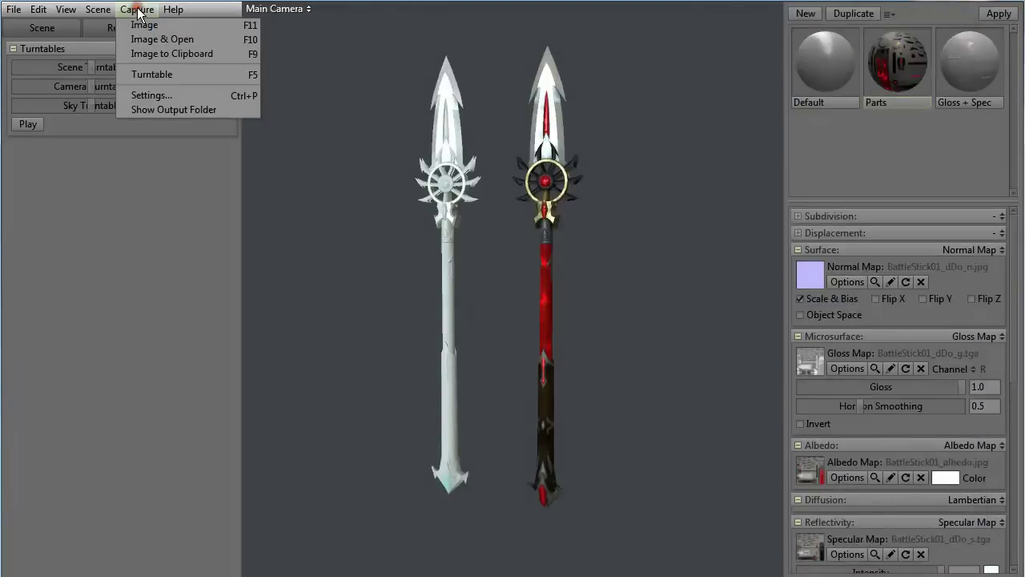
left_click(160, 96)
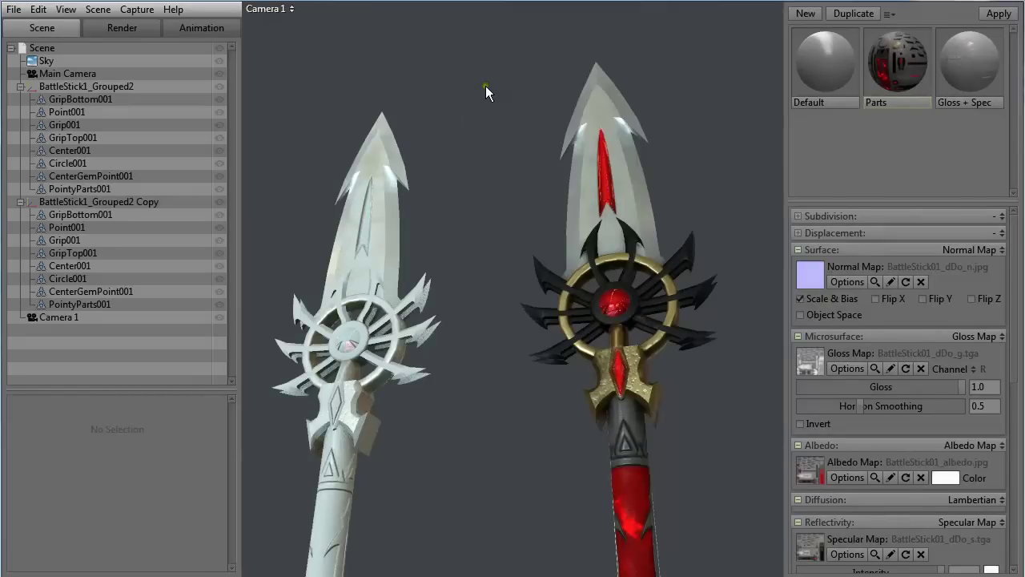
Toggle the interface panels off and on to view the weapons in the full-window viewport, and return to Main Camera
key("Tab")
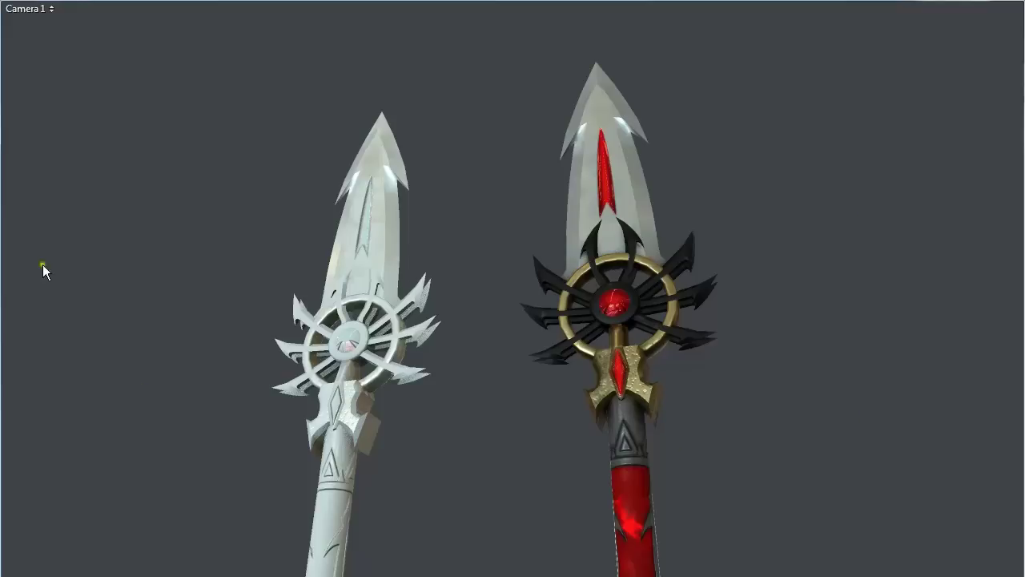
key("Tab")
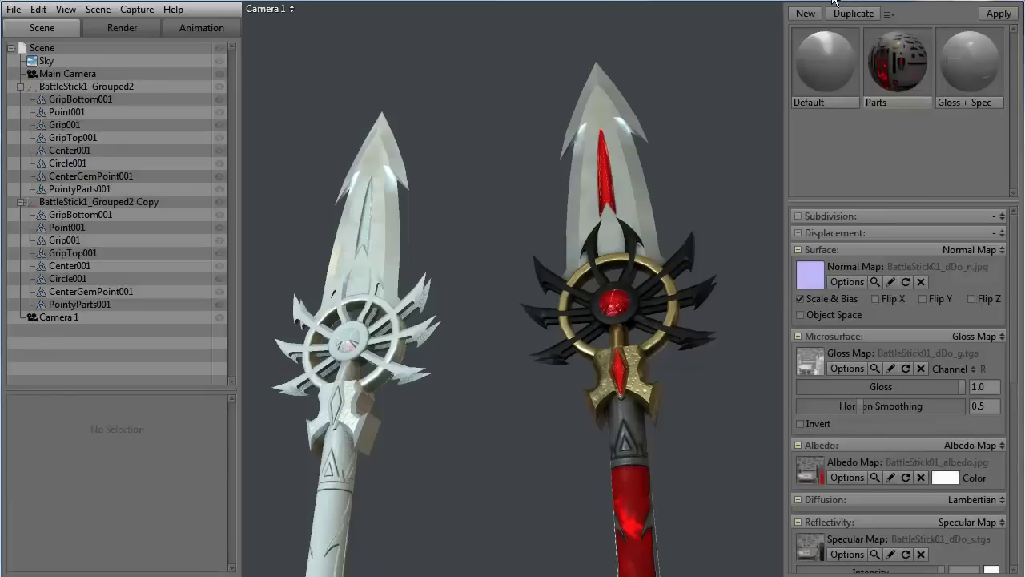
key("Tab")
key("Tab")
key("Tab")
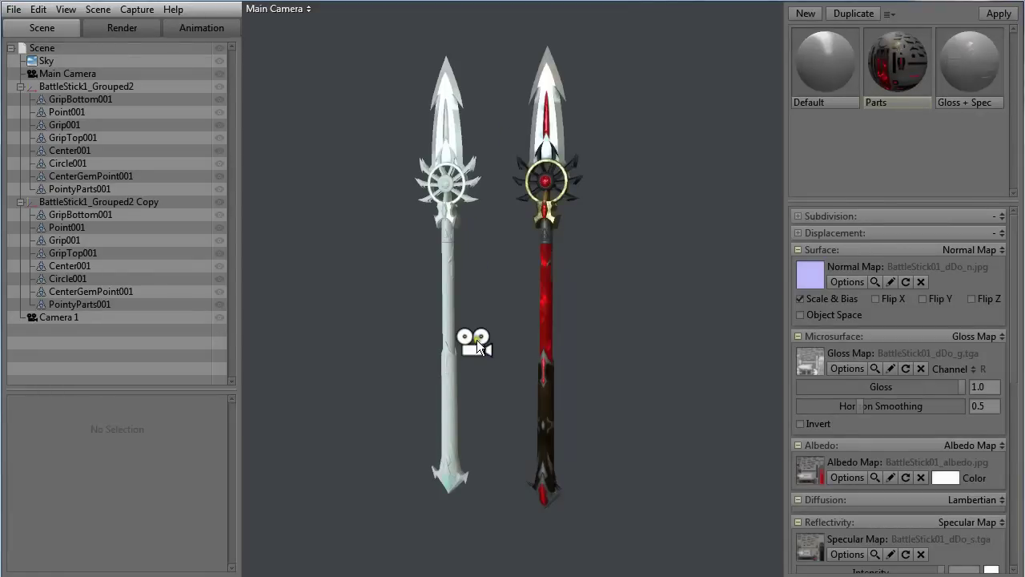
Select Camera 1 by its camera symbol in the viewport and clear the selection
left_click(475, 339)
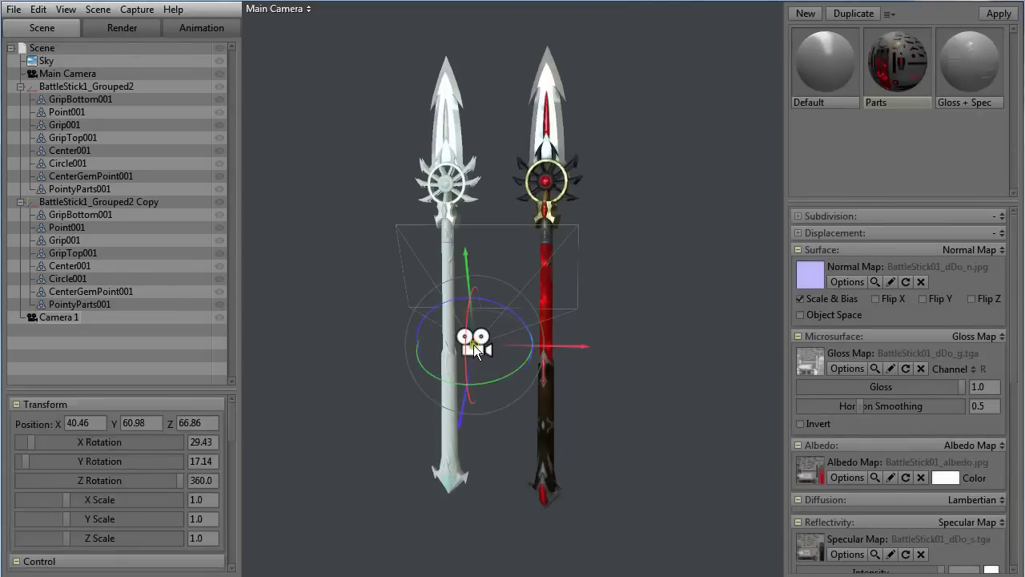
left_click(357, 267)
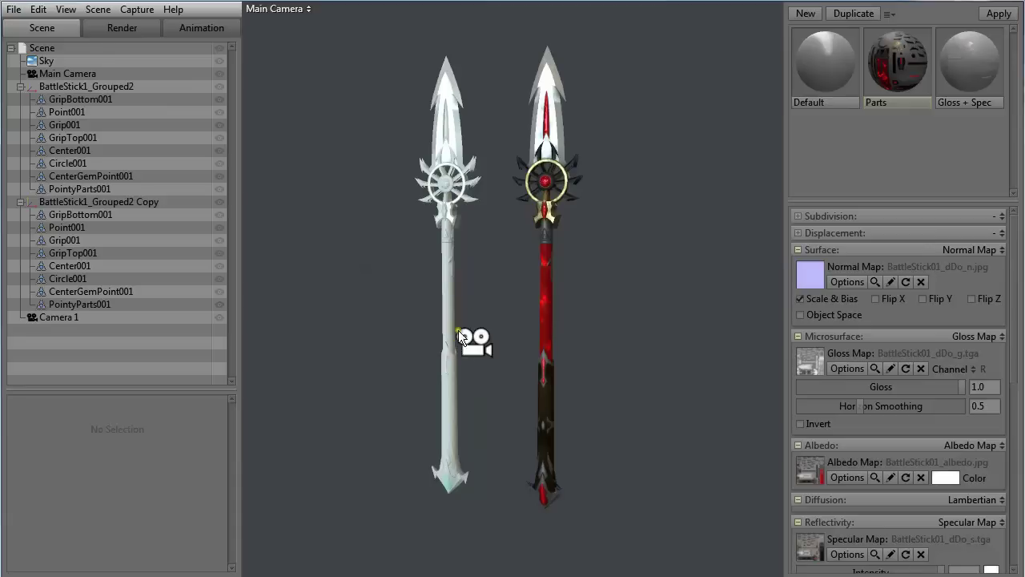
Capture another image of the Main Camera view, check it in the photo viewer and close the viewer
left_click(149, 9)
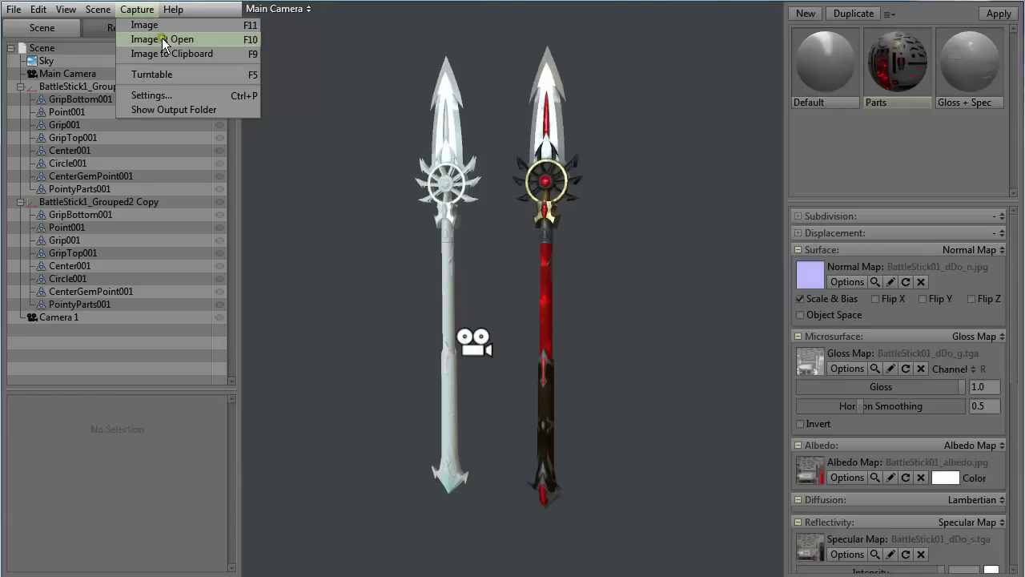
left_click(162, 38)
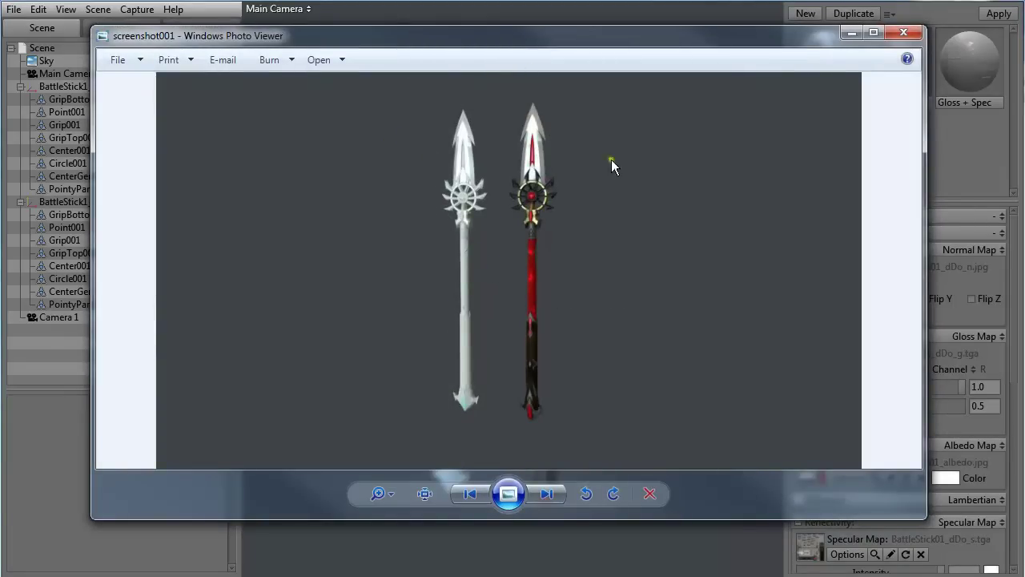
left_click(902, 32)
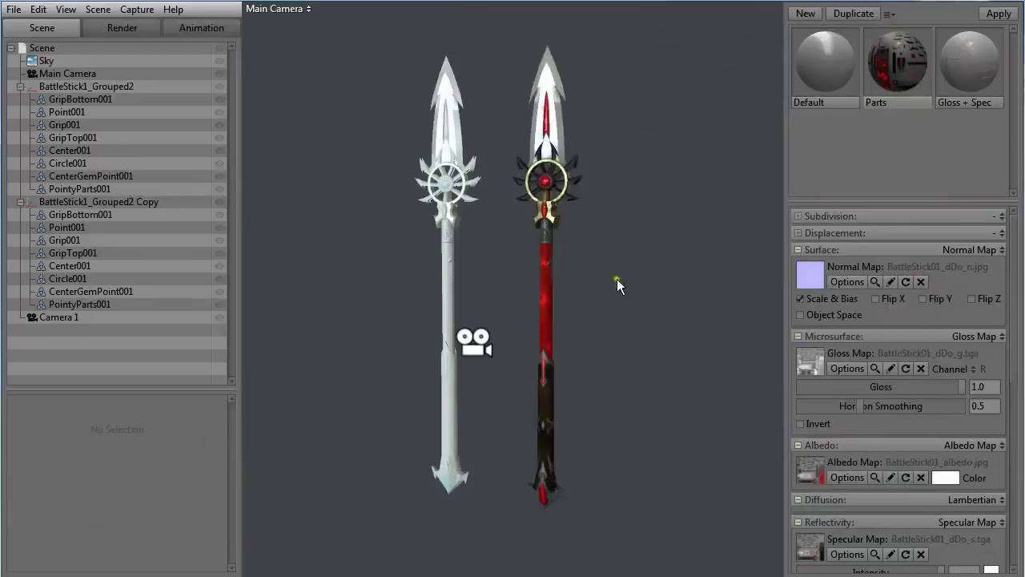